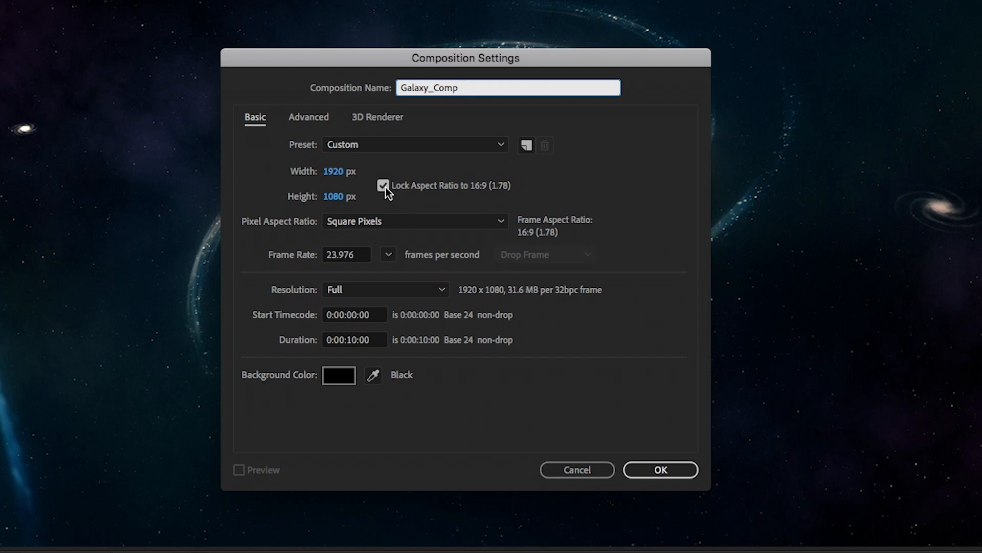
Create Galaxy_Comp with the aspect ratio unlocked, a width of 1080 px and a duration of 20 seconds
left_click(334, 172)
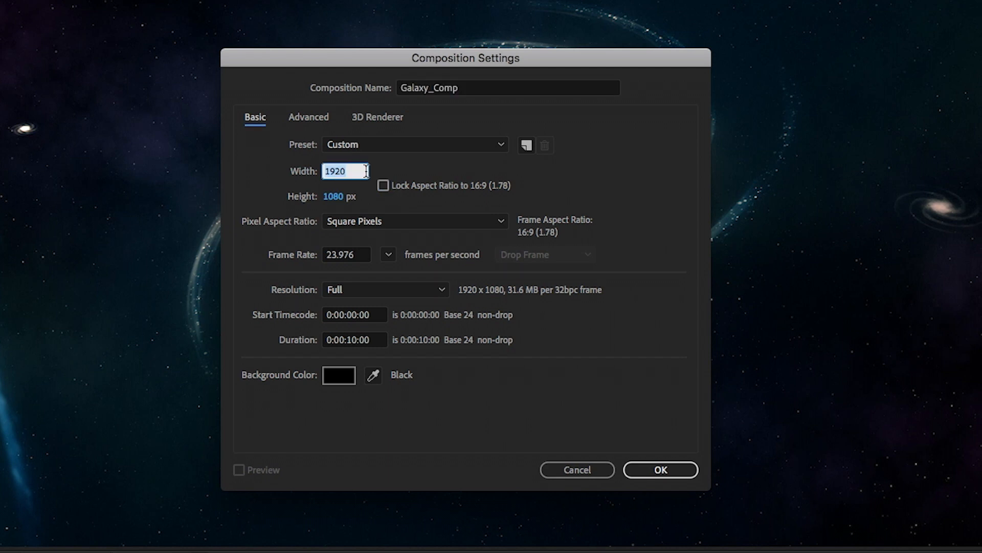
type("1080")
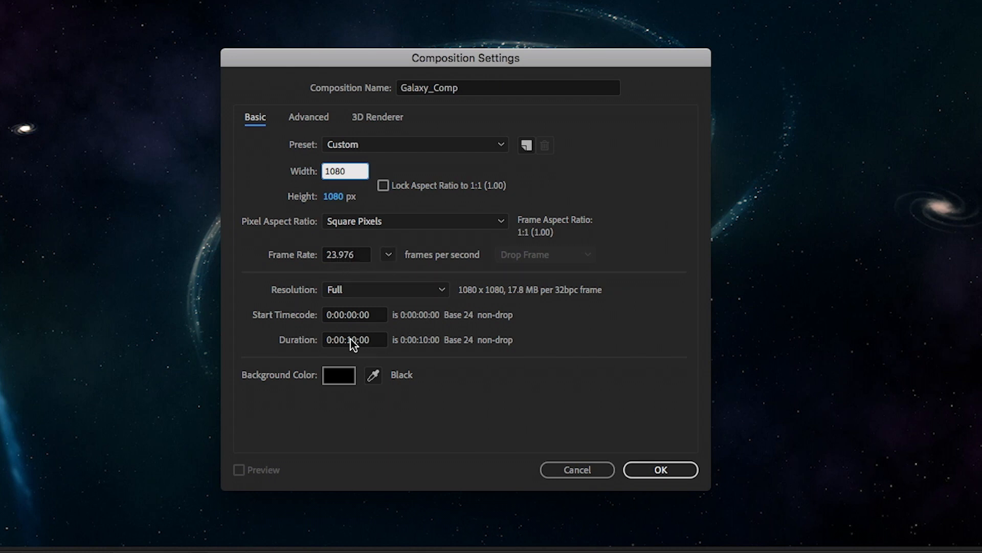
left_click(350, 342)
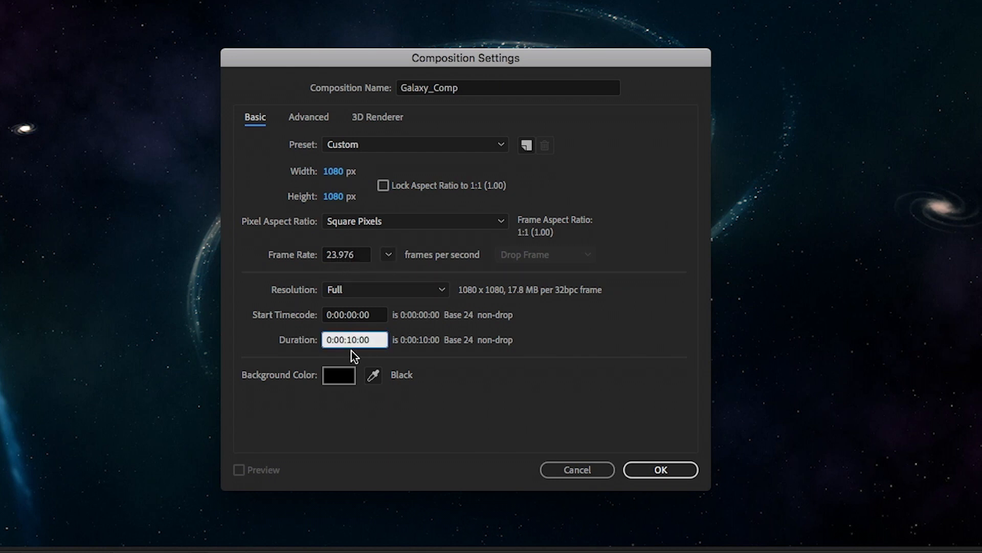
key("BackSpace")
type("20")
key("BackSpace")
left_click(653, 470)
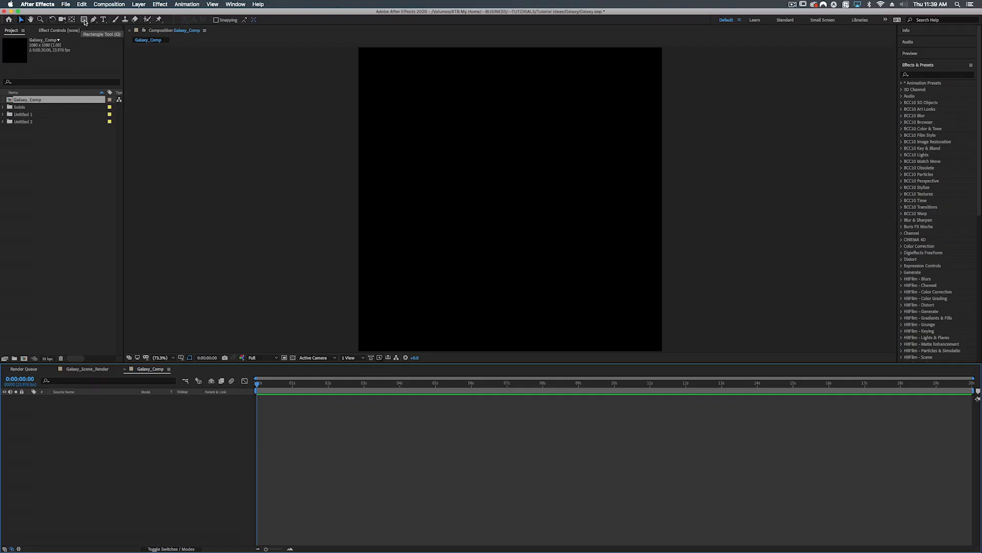
Add a composition-sized star shape with the Star tool and center it vertically in the composition
left_click(85, 21)
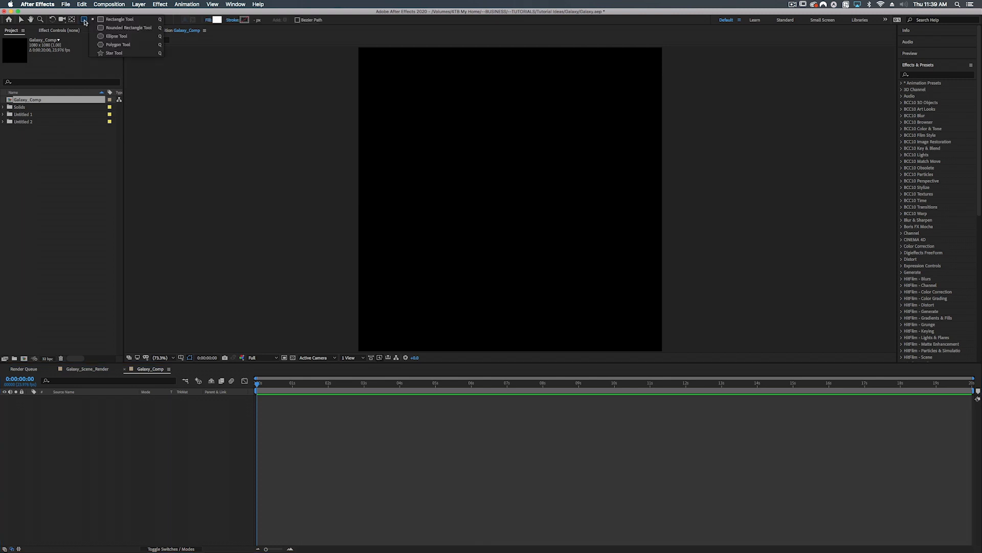
left_click(114, 54)
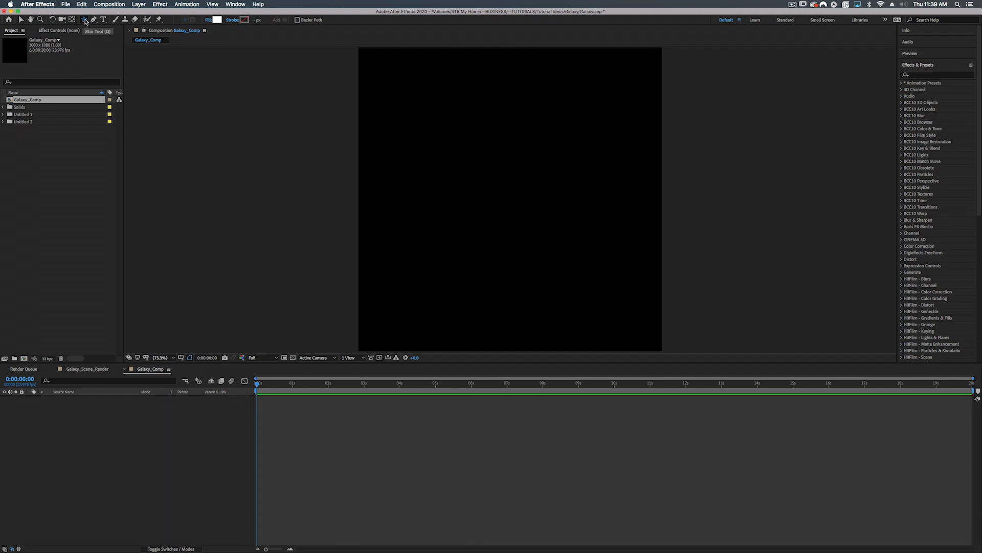
double_click(85, 22)
key("v")
left_click(921, 65)
left_click(916, 77)
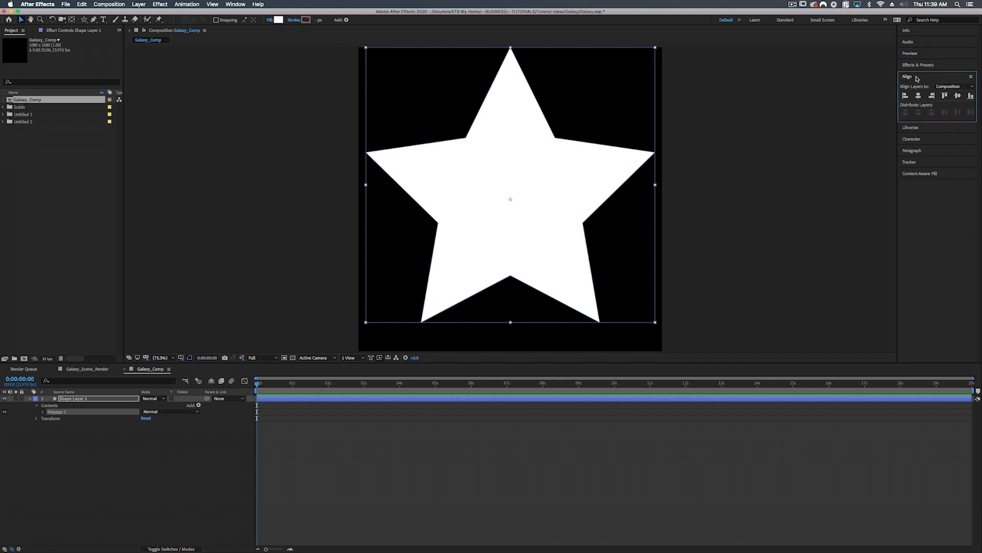
left_click(957, 96)
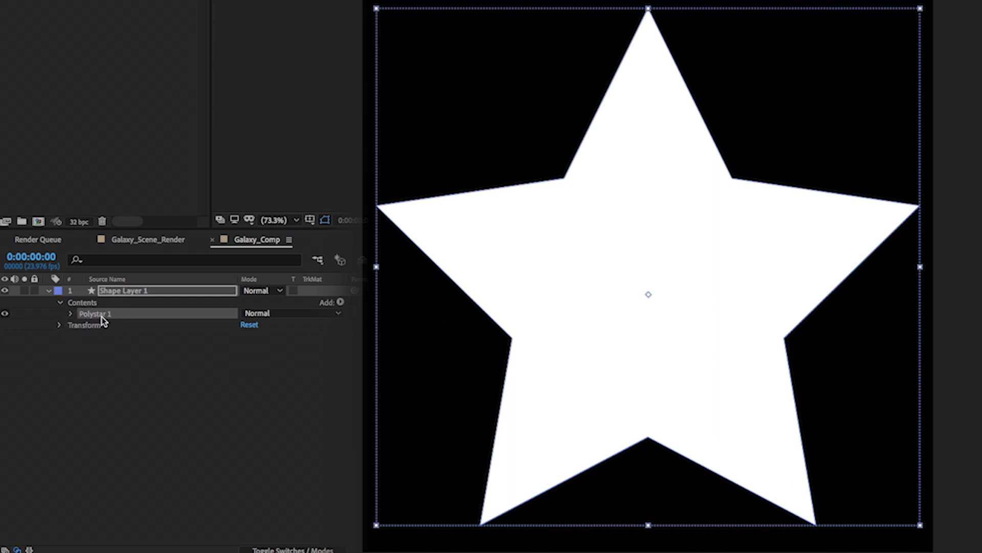
Set the number of points in the star's Polystar Path to 4
left_click(70, 313)
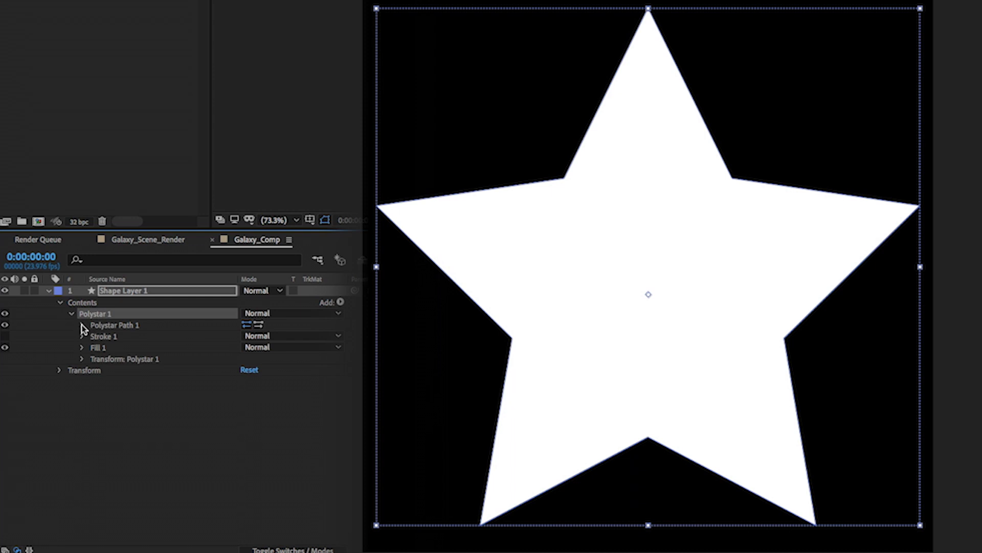
left_click(82, 325)
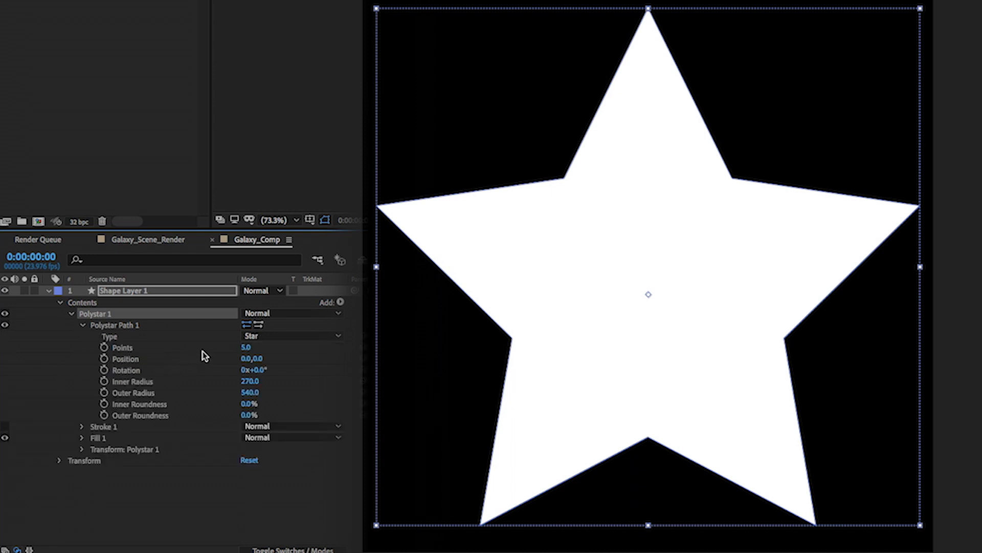
left_click(246, 347)
type("4")
key("Return")
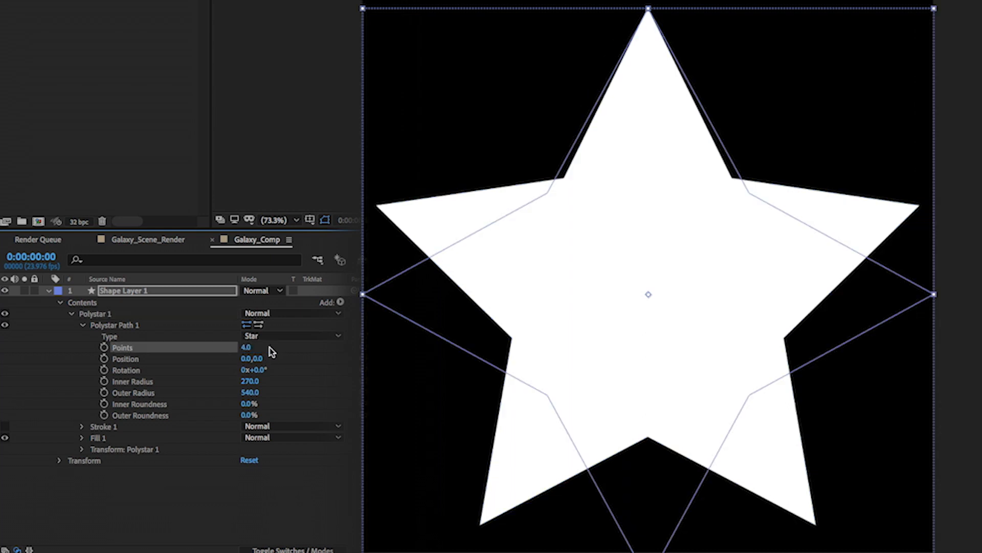
key("comma")
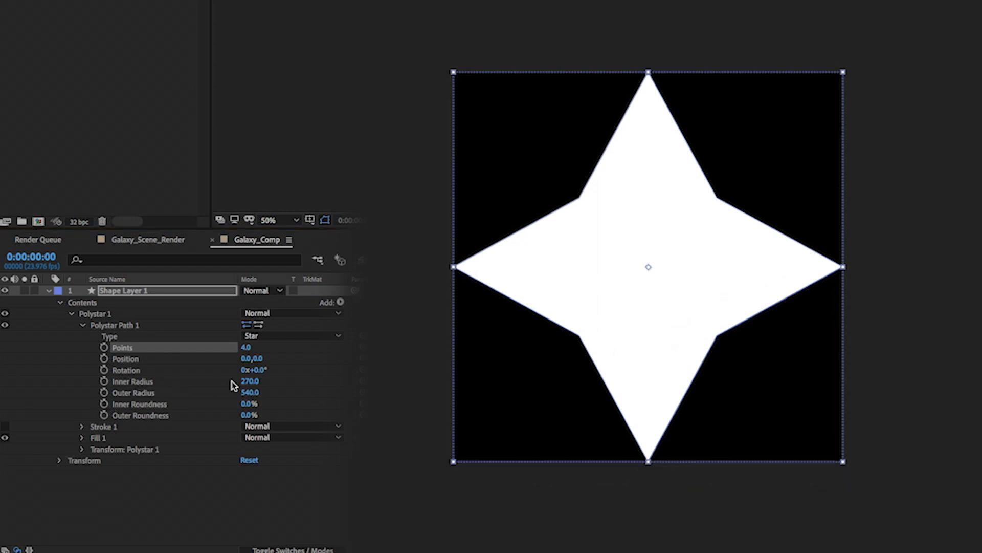
Set the star path's Inner Radius to 80, Outer Radius to 517 and Outer Roundness to 10%
left_click_drag(248, 386, 151, 408)
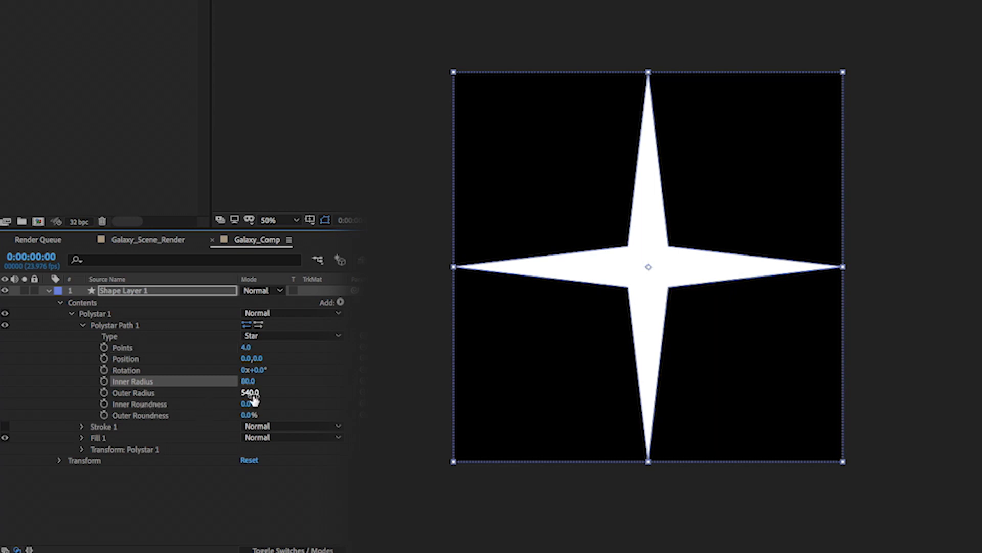
left_click_drag(247, 394, 234, 397)
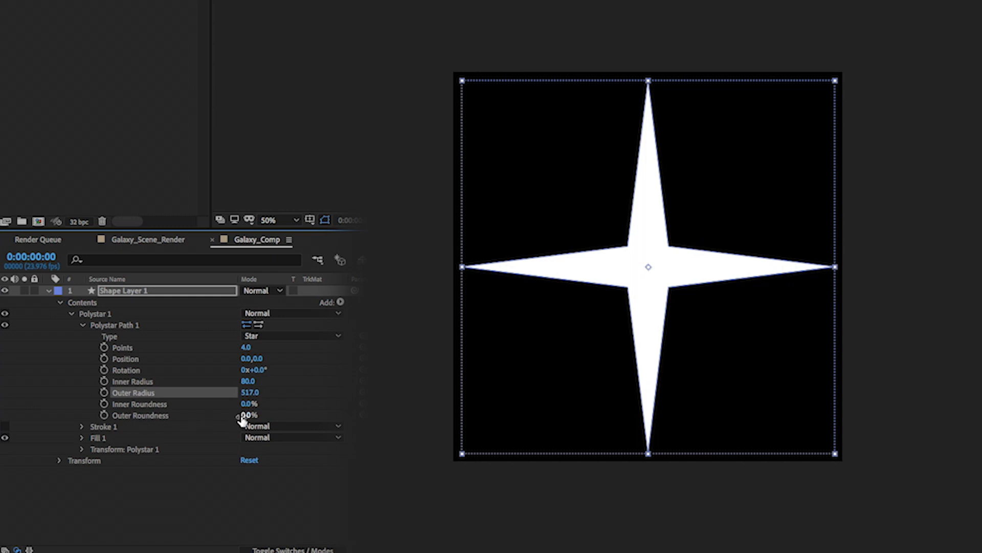
left_click_drag(243, 415, 254, 421)
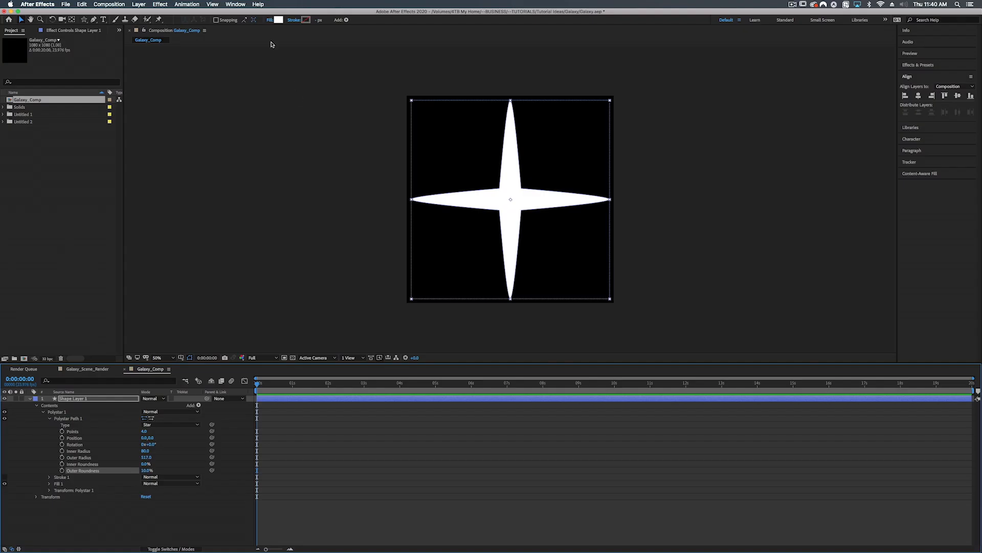
Set the star's stroke to None and its fill color to white, FFFFFF
left_click(292, 22)
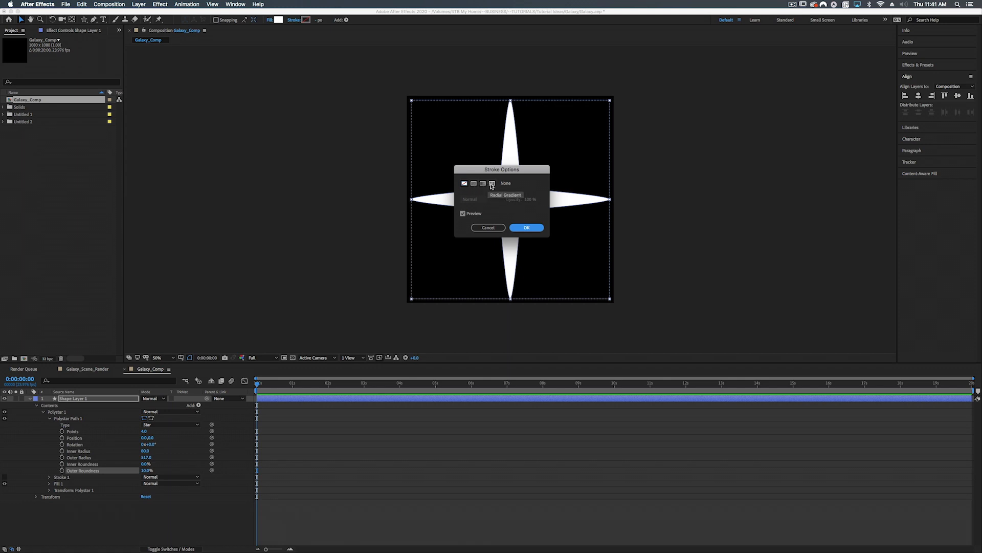
left_click(464, 184)
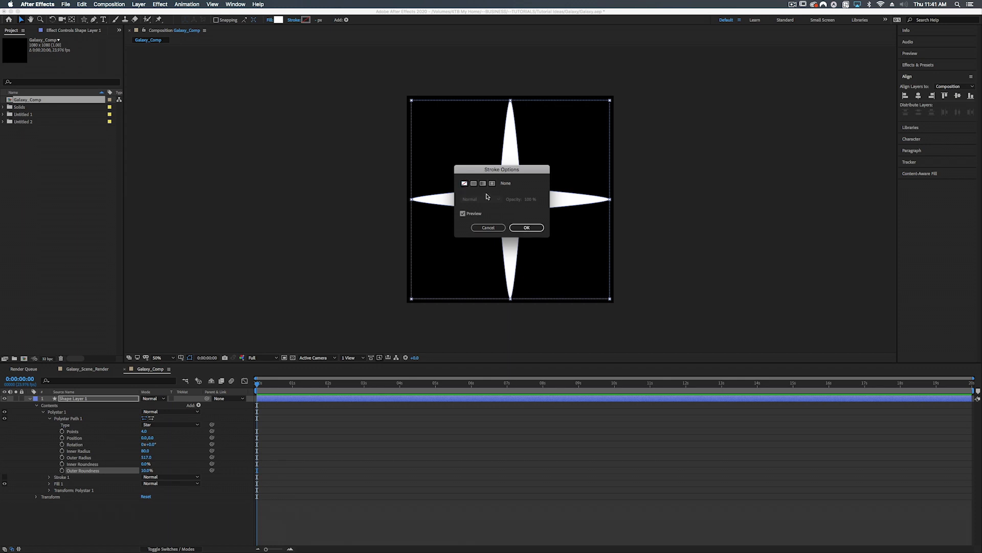
left_click(527, 227)
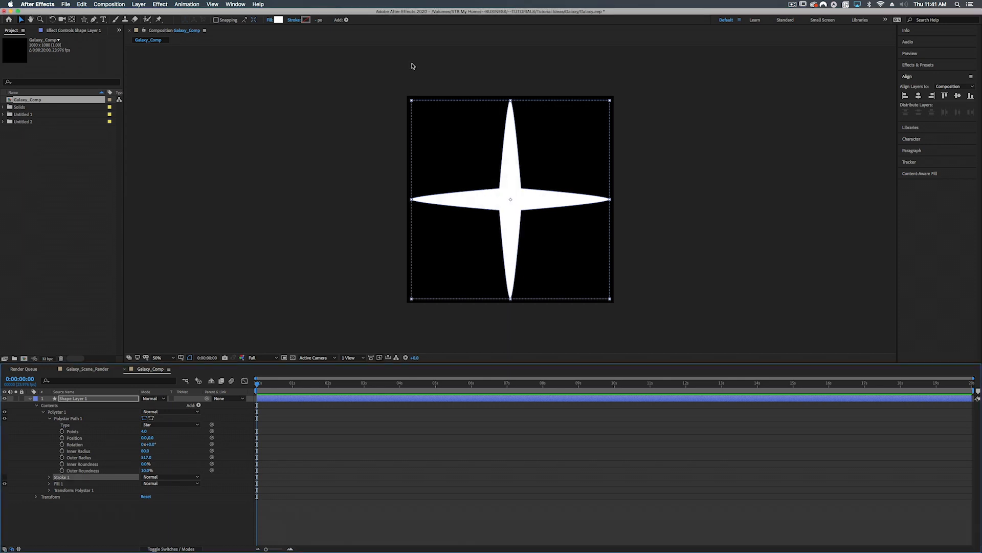
left_click(279, 19)
left_click(120, 61)
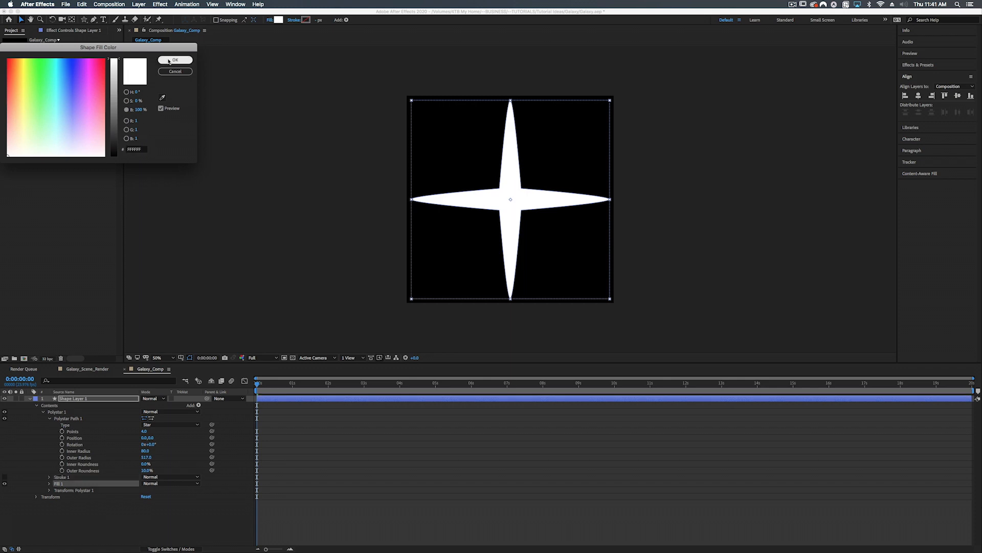
left_click(175, 60)
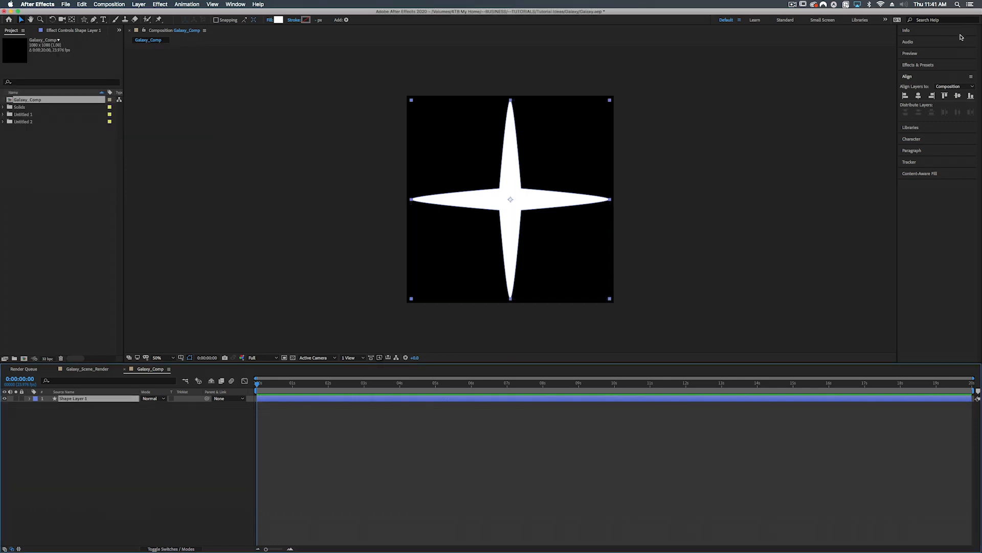
Apply Fast Box Blur to the star layer with a Blur Radius of 40 and Repeat Edge Pixels enabled
left_click(925, 65)
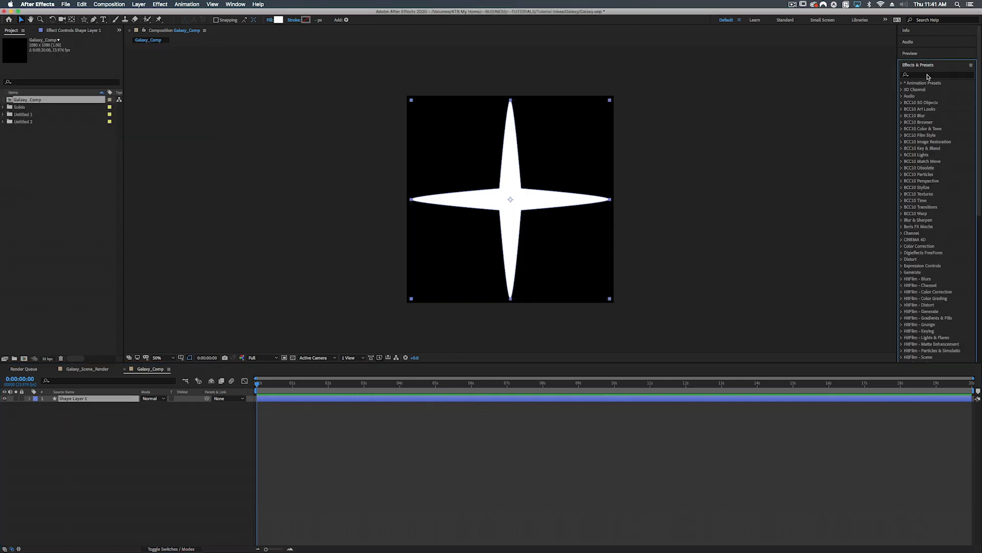
left_click(927, 75)
type("fas")
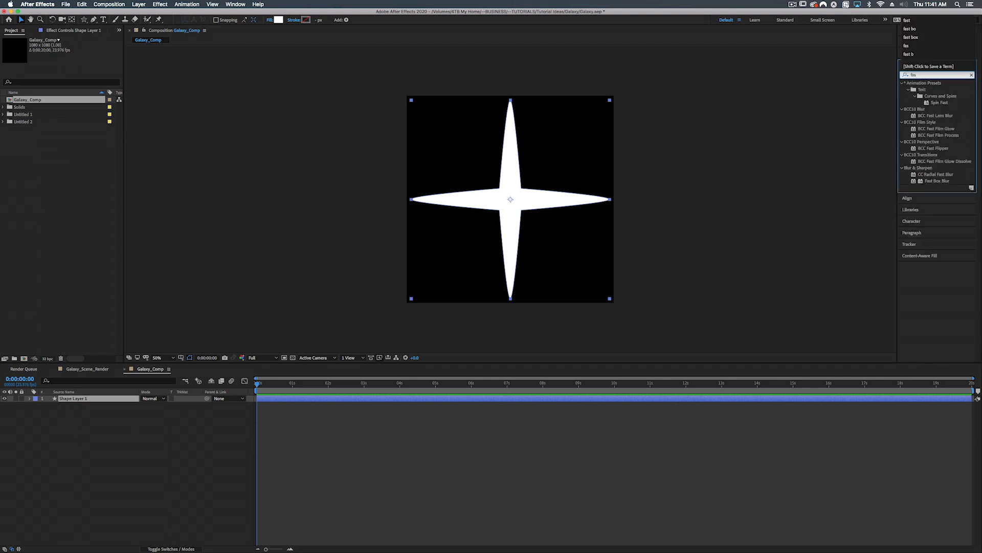
type("t b")
left_click(929, 98)
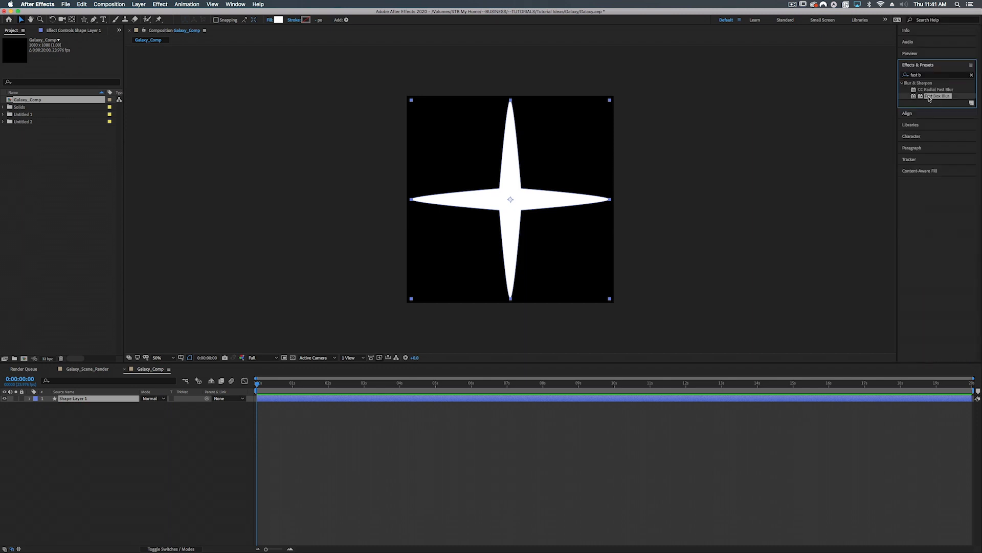
left_click_drag(934, 275, 668, 399)
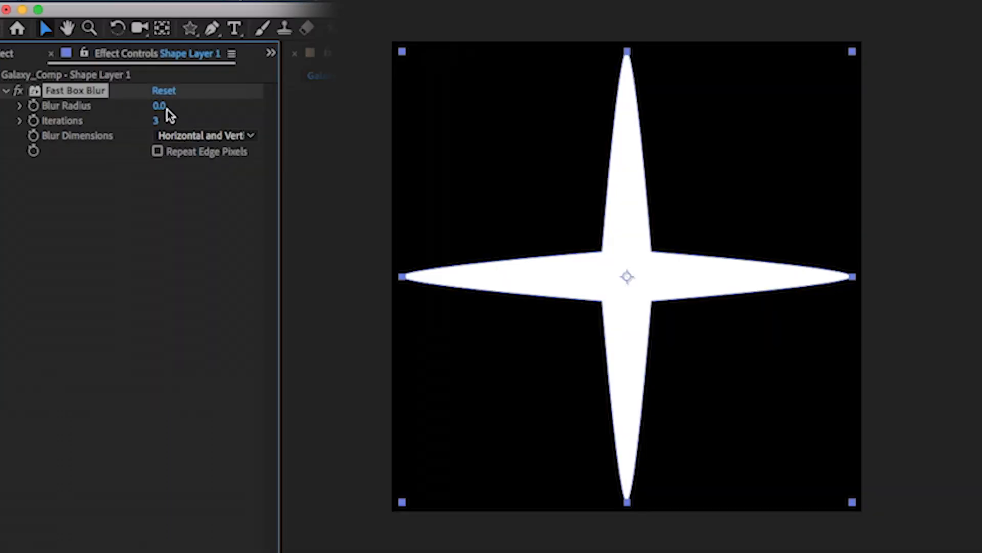
left_click_drag(169, 105, 201, 101)
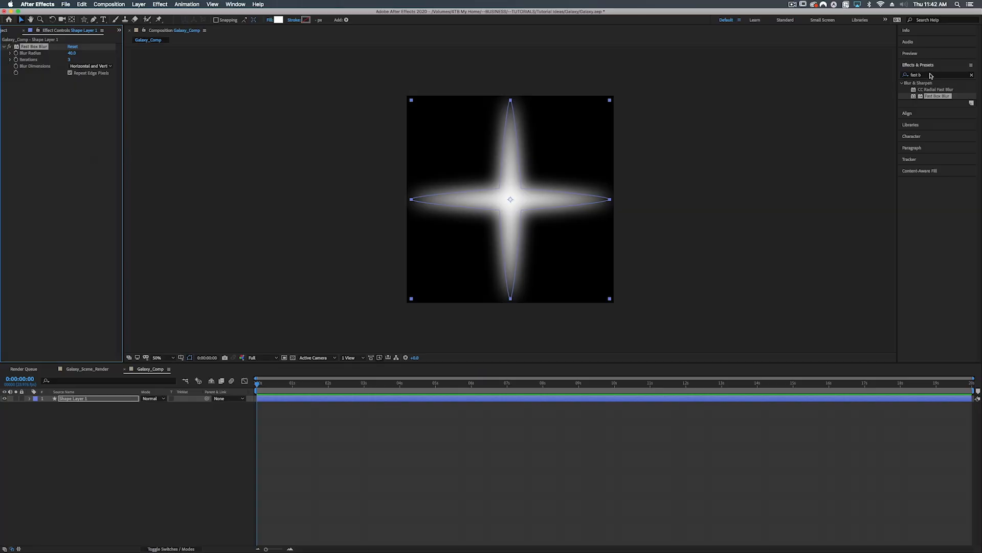
Find the Turbulent Displace effect and apply it to the star layer
left_click(930, 75)
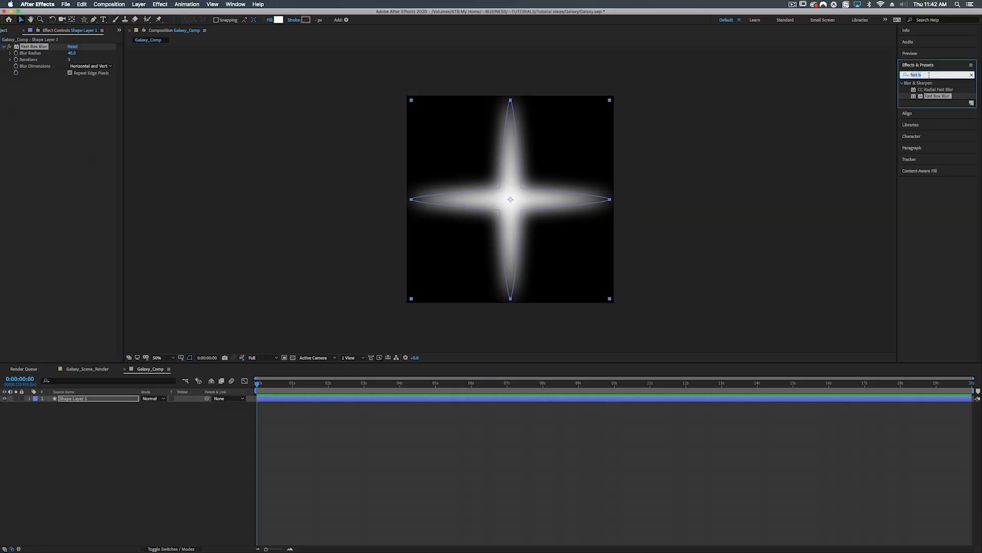
type("turbulen")
left_click_drag(932, 104, 778, 398)
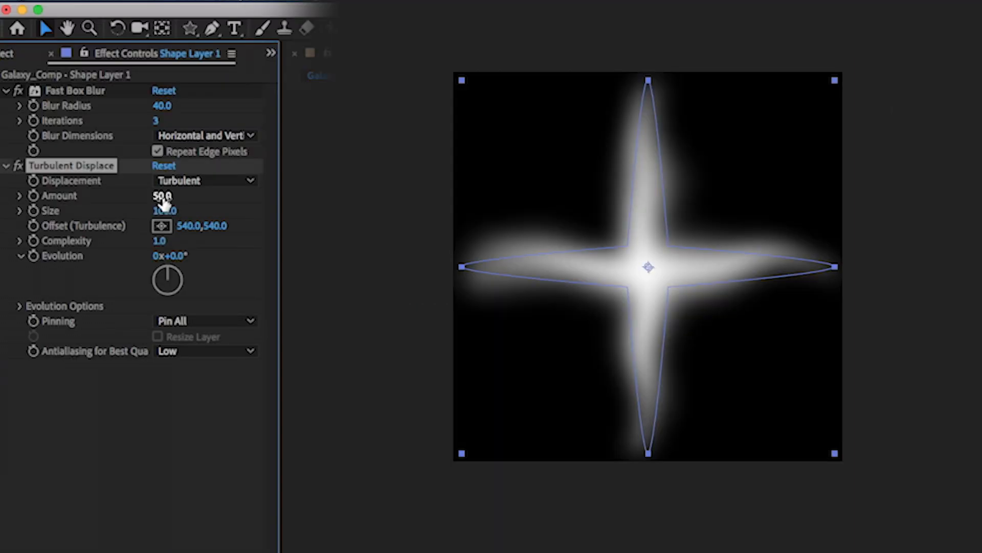
Set Turbulent Displace's Amount to 175, Size to 23 and Complexity to 4
left_click_drag(163, 204, 267, 193)
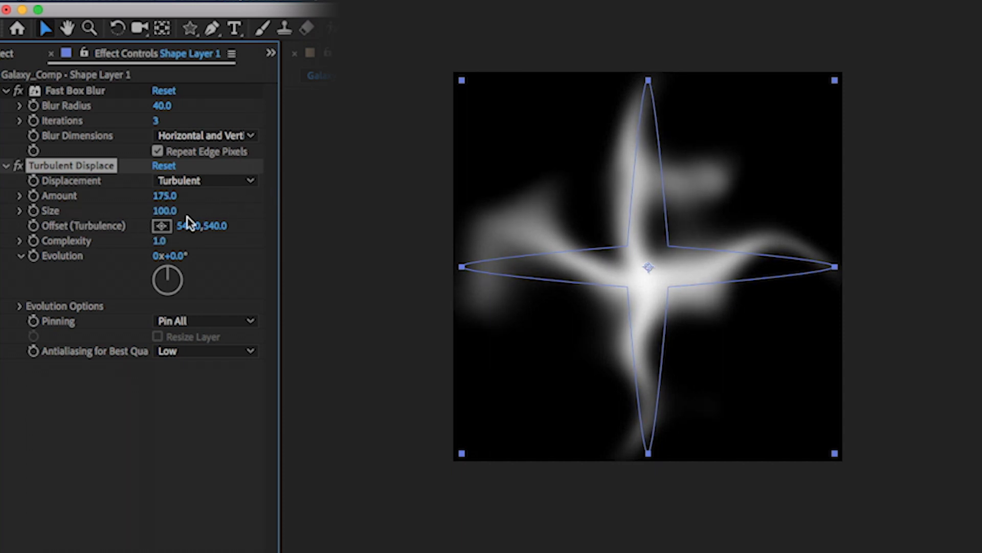
left_click_drag(163, 211, 161, 279)
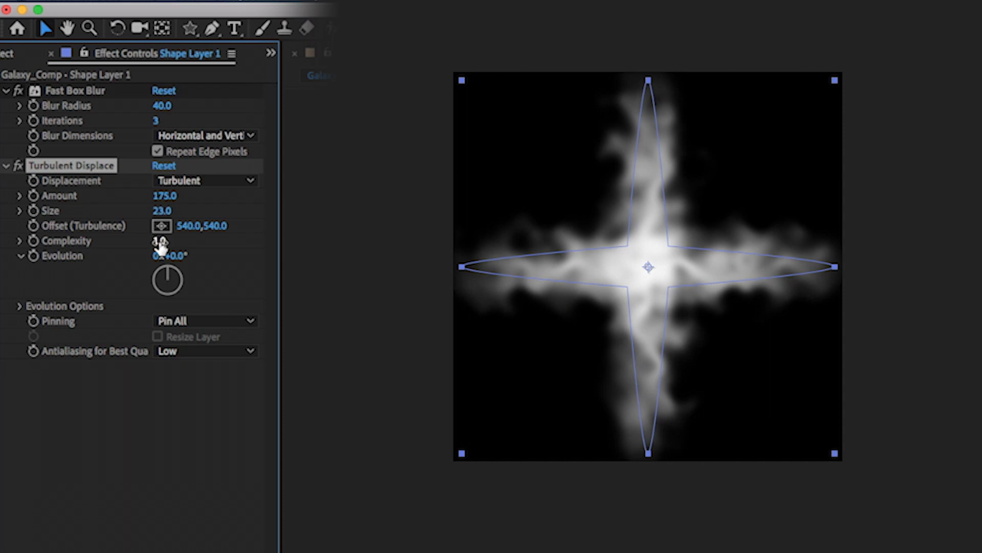
left_click_drag(161, 246, 186, 244)
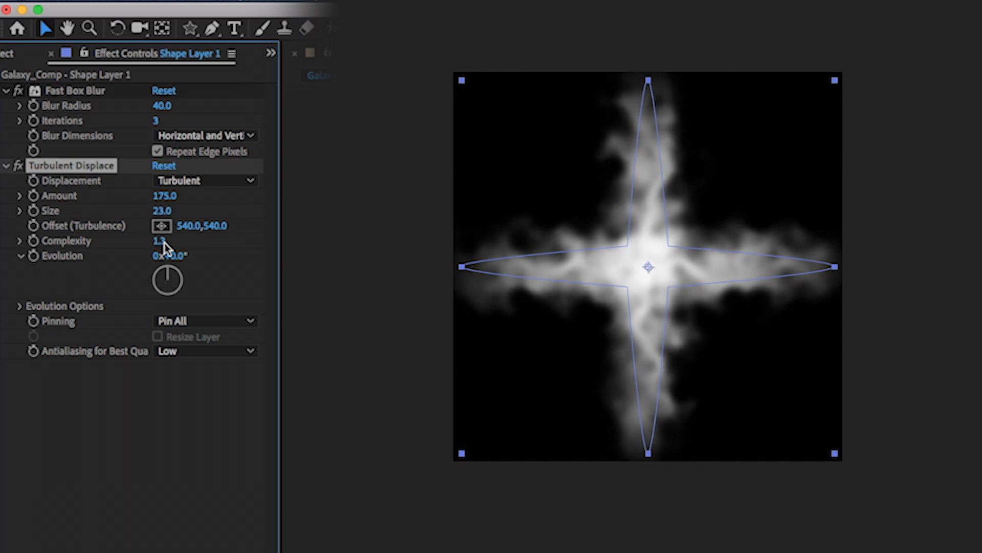
left_click(164, 242)
type("4")
key("Return")
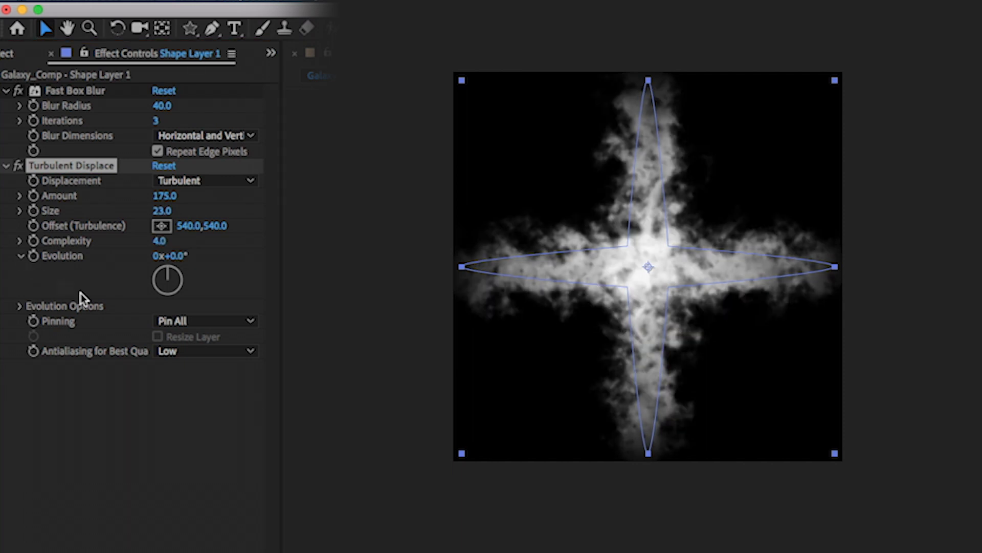
Animate Turbulent Displace's Evolution with the expression time*25; and preview the motion on the timeline
left_click(32, 259, "alt")
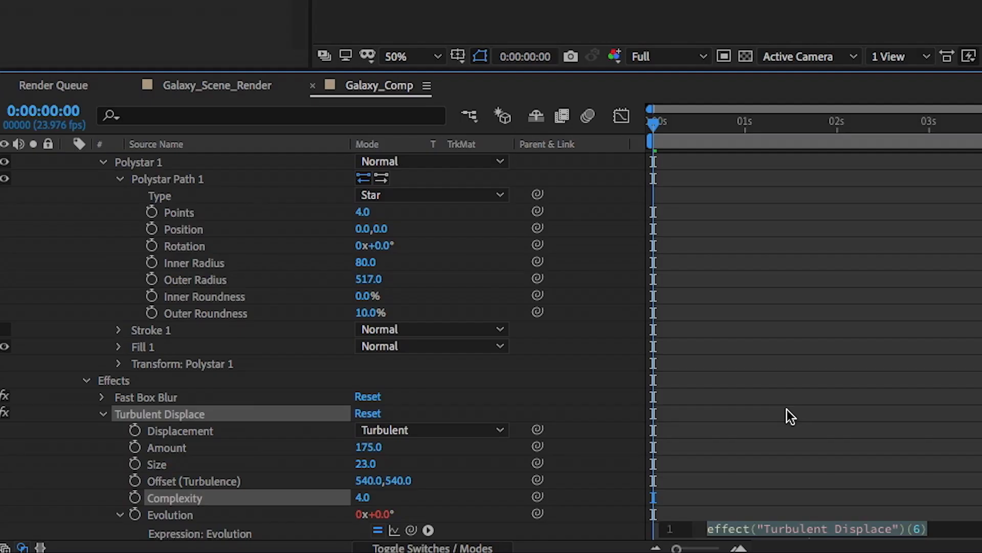
type("time")
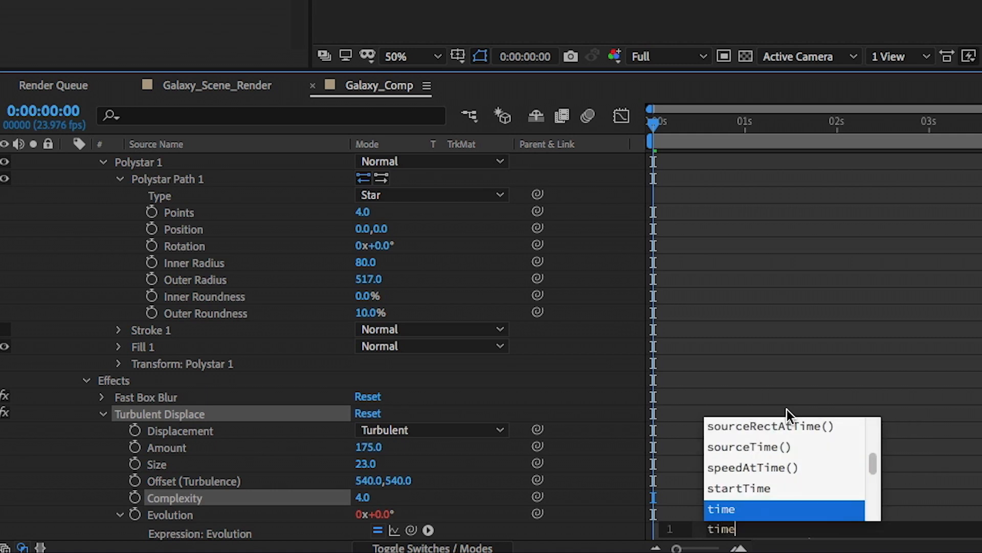
type("*25")
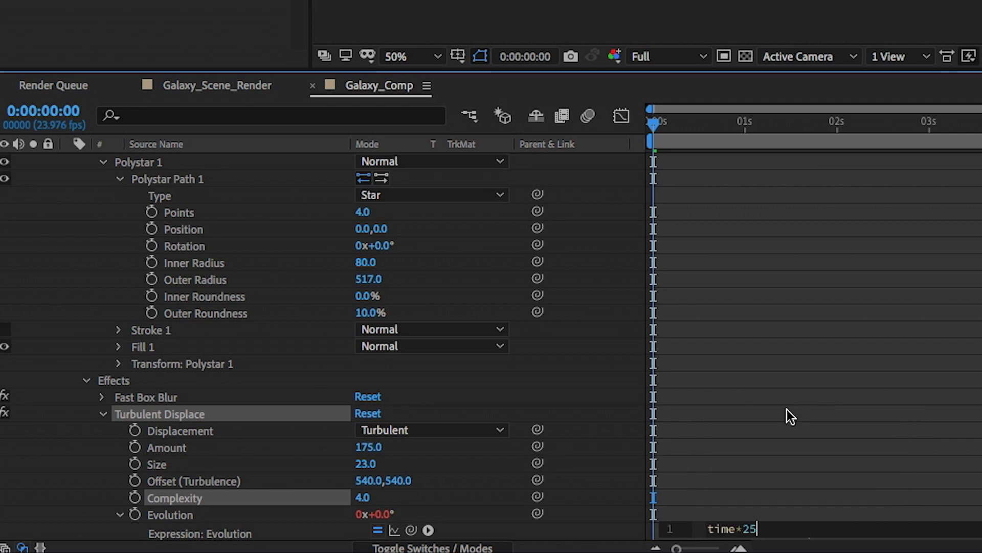
type(";")
left_click(726, 127)
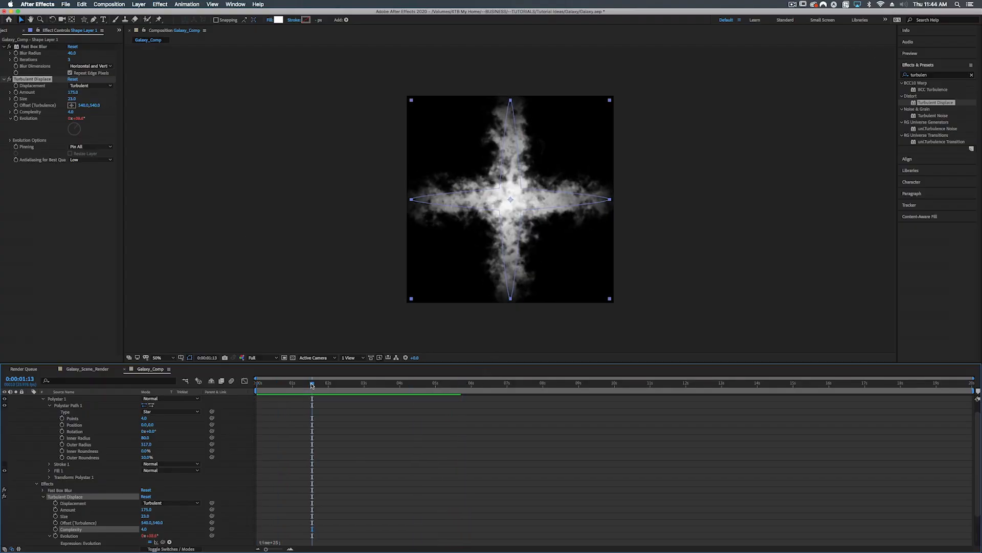
Try the expression time*105; on Turbulent Displace's Evolution and play the animation from the start of the composition
left_click(276, 542)
left_click(294, 541)
mouse_move(323, 550)
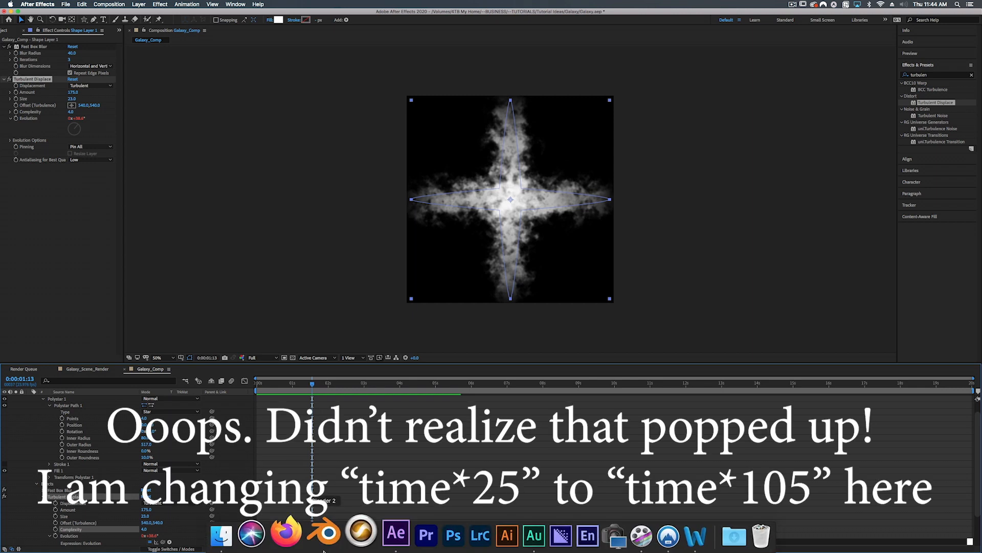
left_click_drag(311, 382, 221, 379)
key("space")
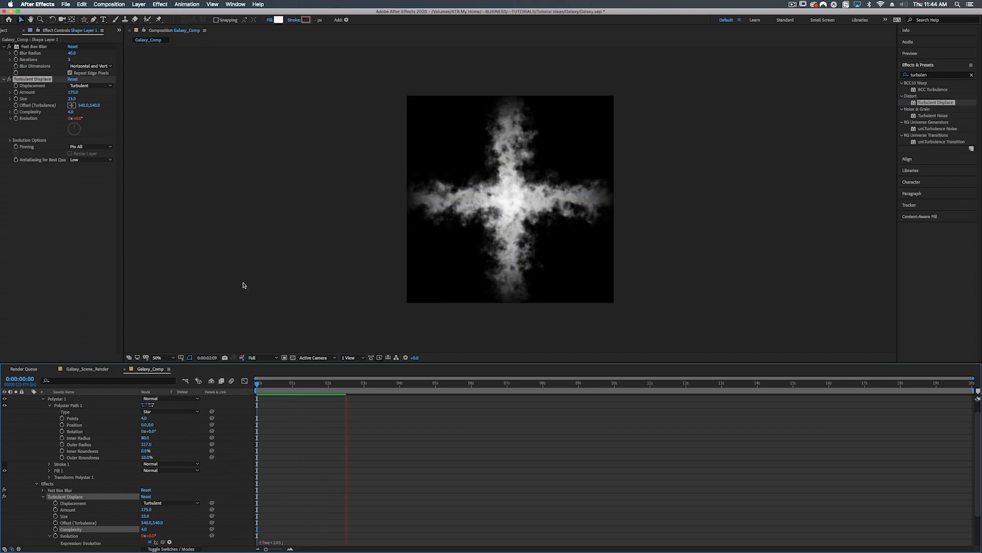
key("space")
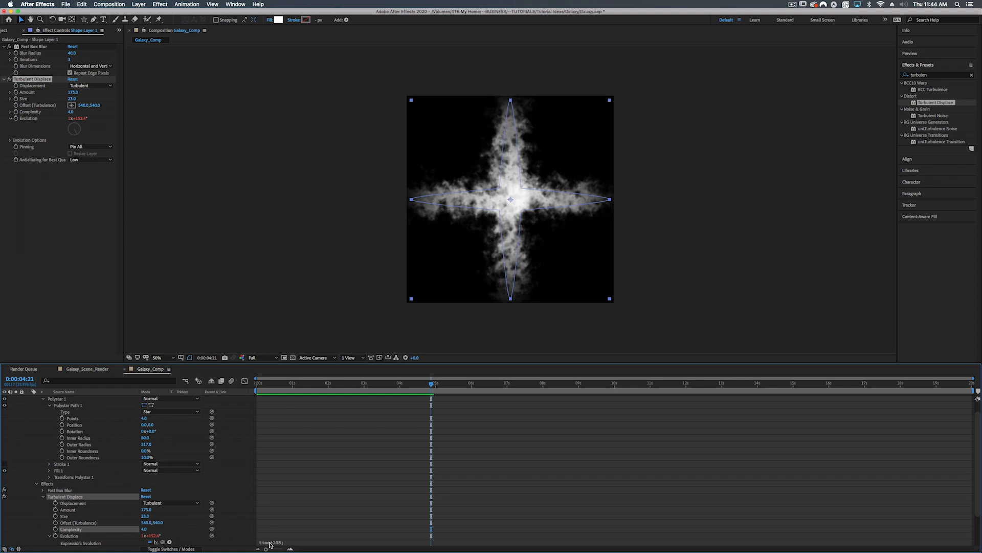
Restore Turbulent Displace's Evolution expression to time*25; and return to the start of the timeline
left_click(277, 543)
left_click(296, 540)
left_click_drag(284, 384, 229, 386)
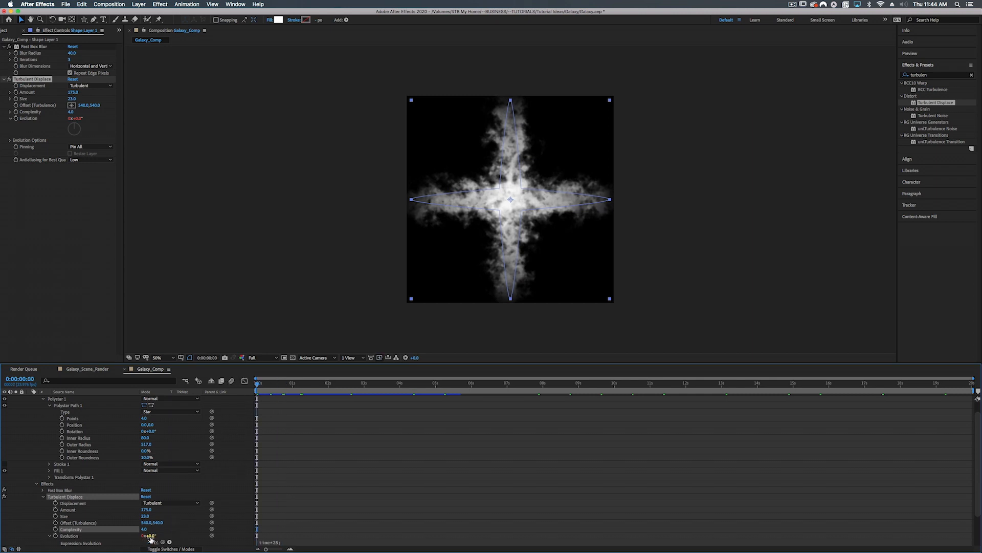
Scrub through the composition to check how Evolution changes over time, and play the star's animation from the first frame
left_click_drag(283, 384, 293, 380)
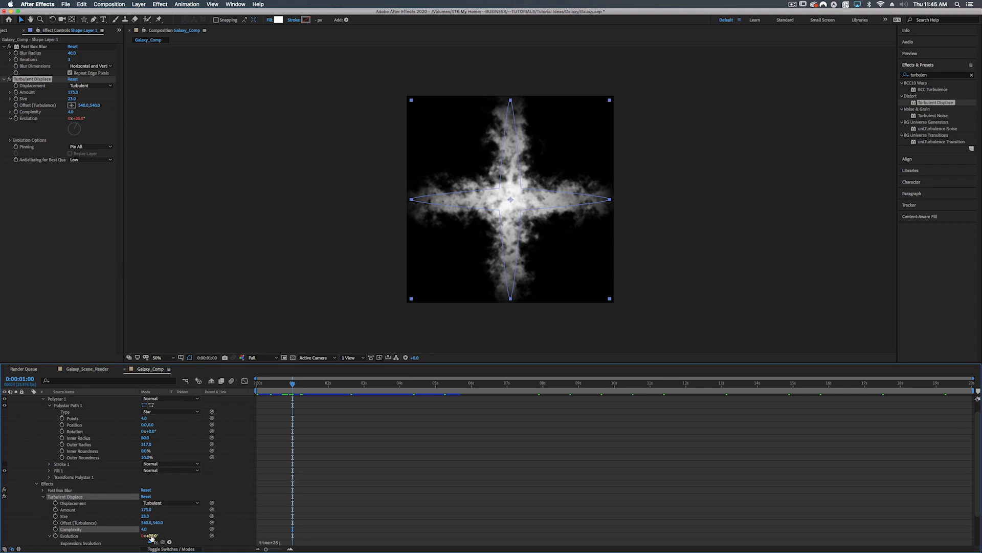
key("space")
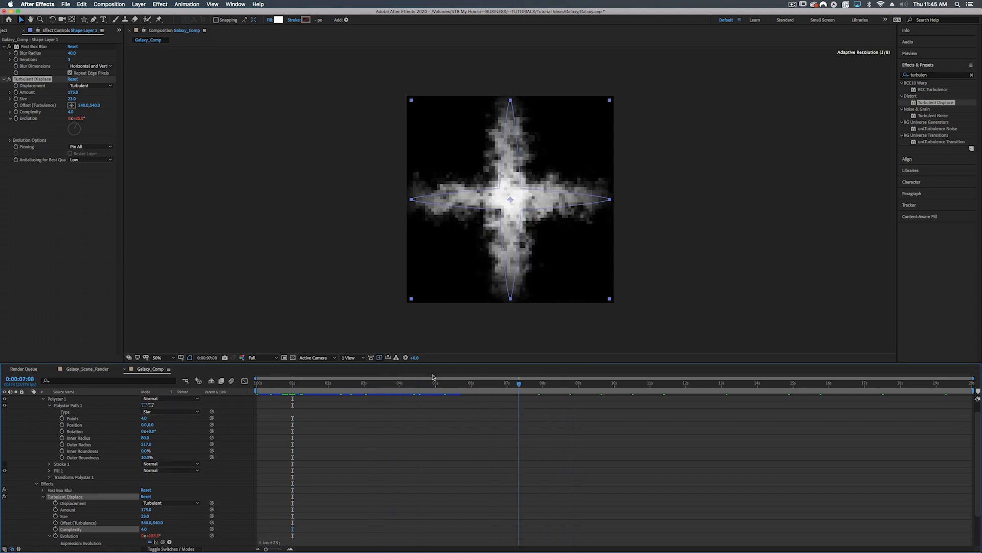
left_click_drag(275, 369, 532, 337)
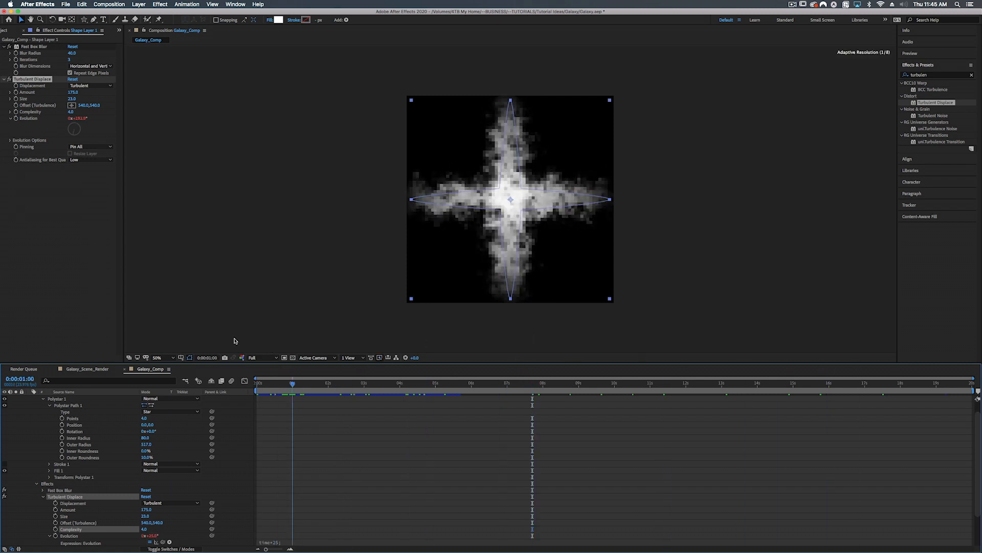
left_click(330, 201)
key("Home")
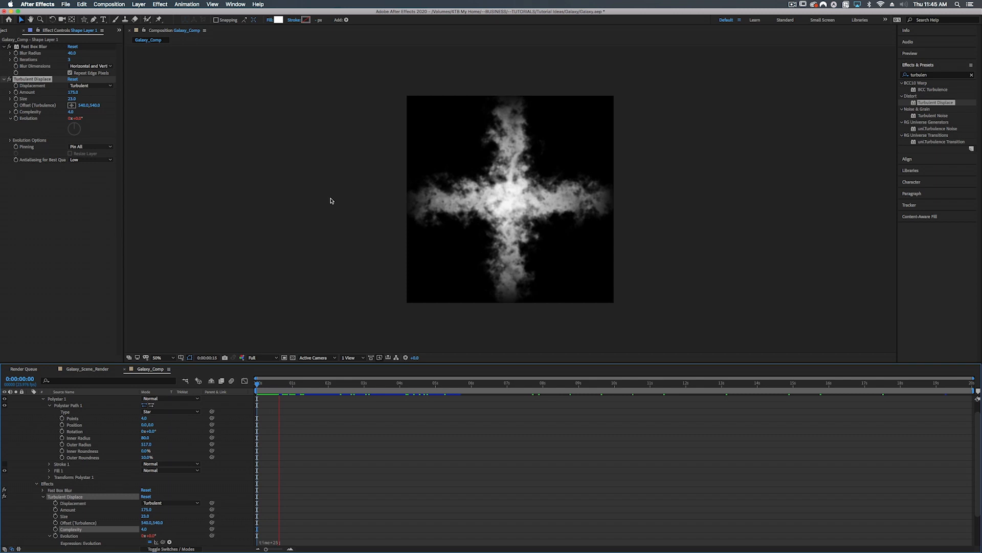
Collapse the star layer's properties and create a black solid named Fractal Noise above it
left_click(29, 398)
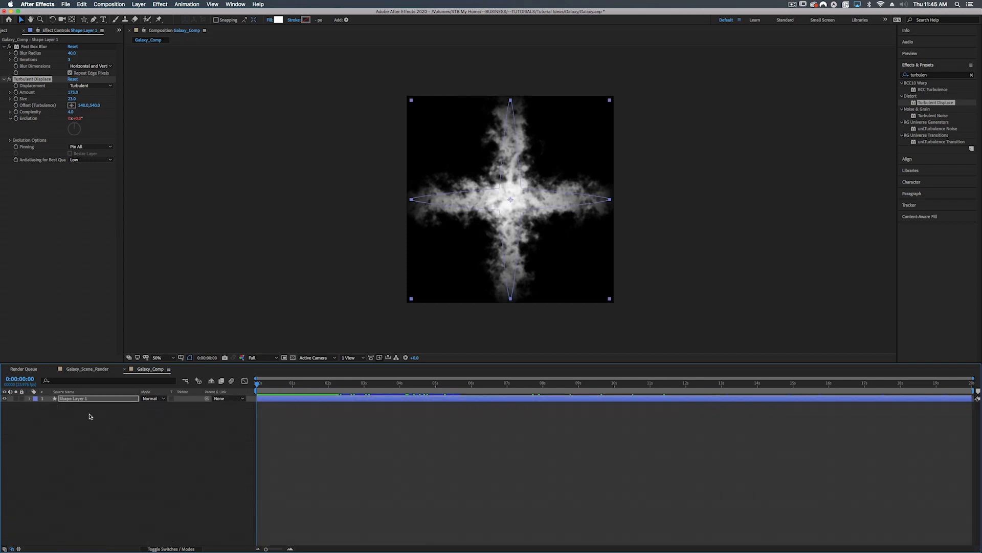
right_click(113, 441)
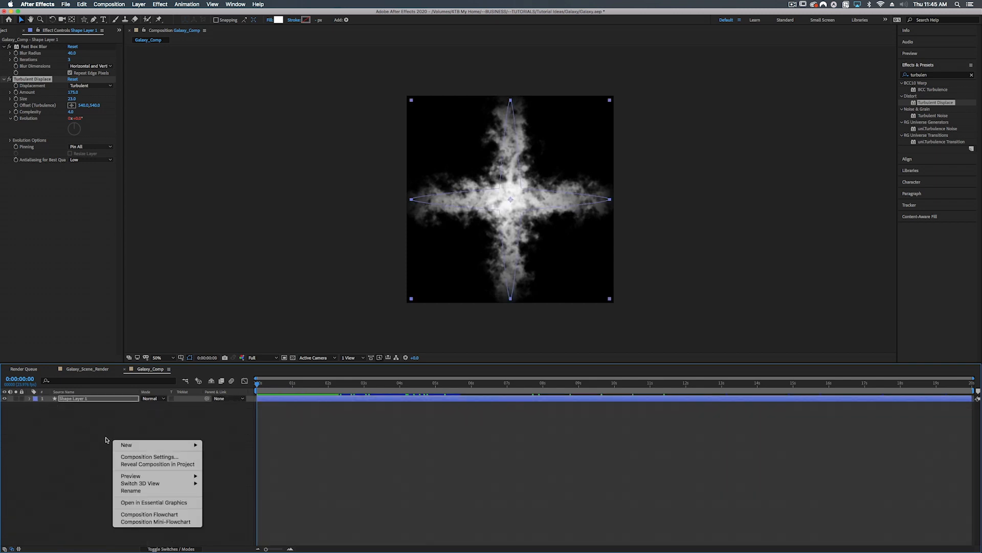
mouse_move(131, 447)
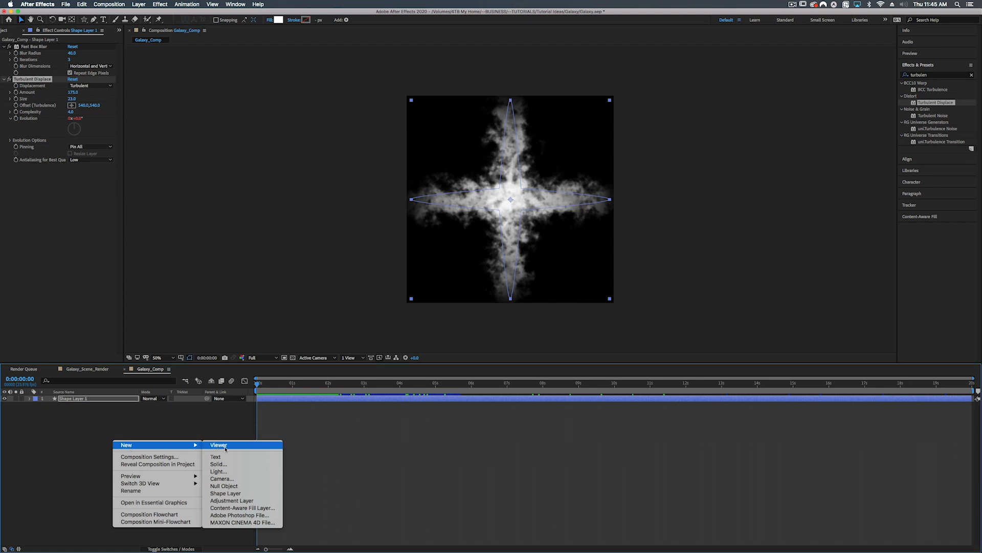
left_click(219, 464)
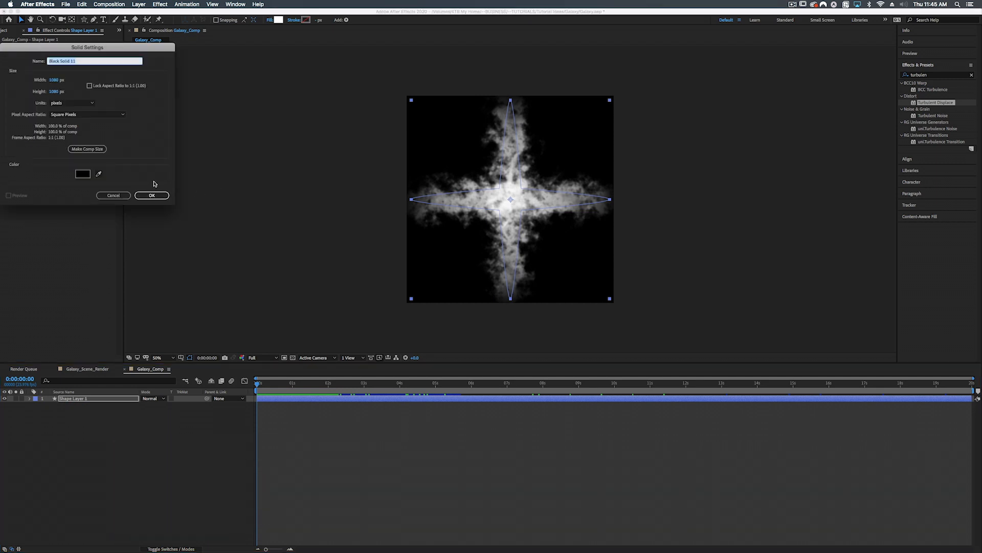
type("Fractal Noise")
key("Return")
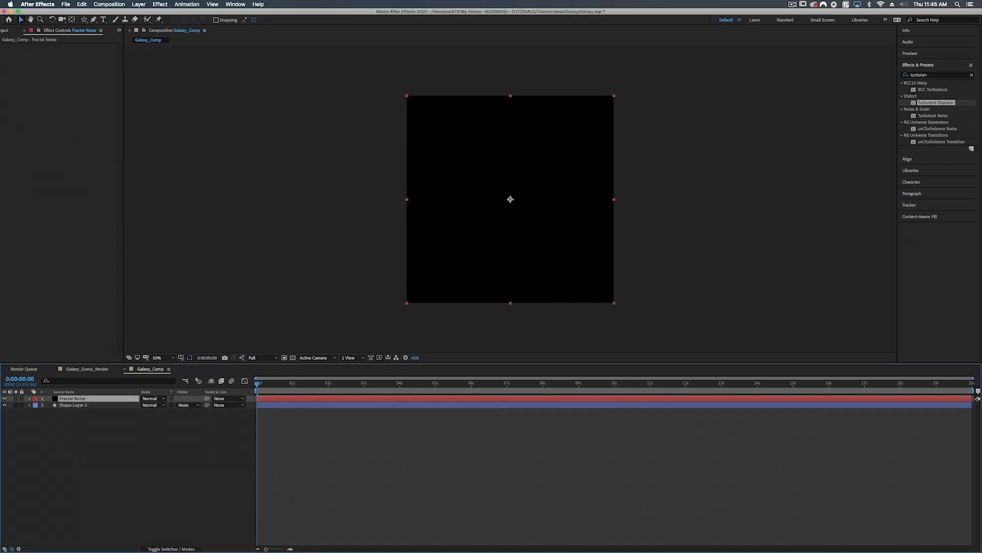
Find the Fractal Noise effect from the Noise & Grain category and apply it to the new solid
left_click(936, 75)
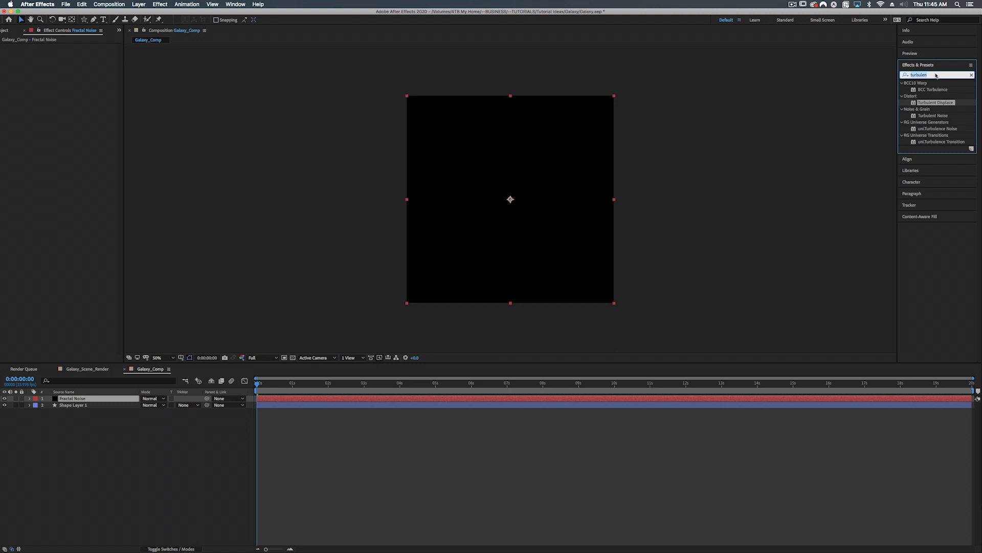
type("fra")
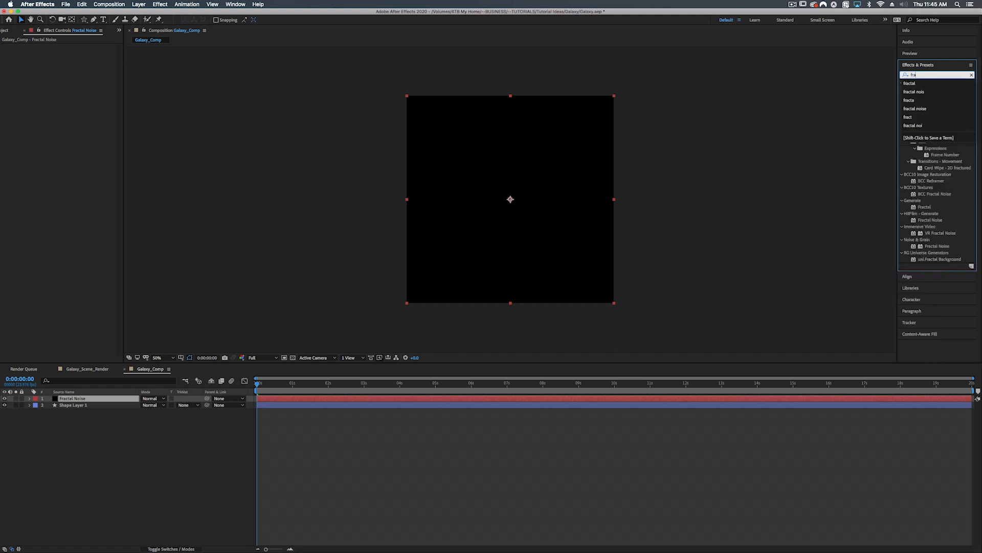
left_click(914, 108)
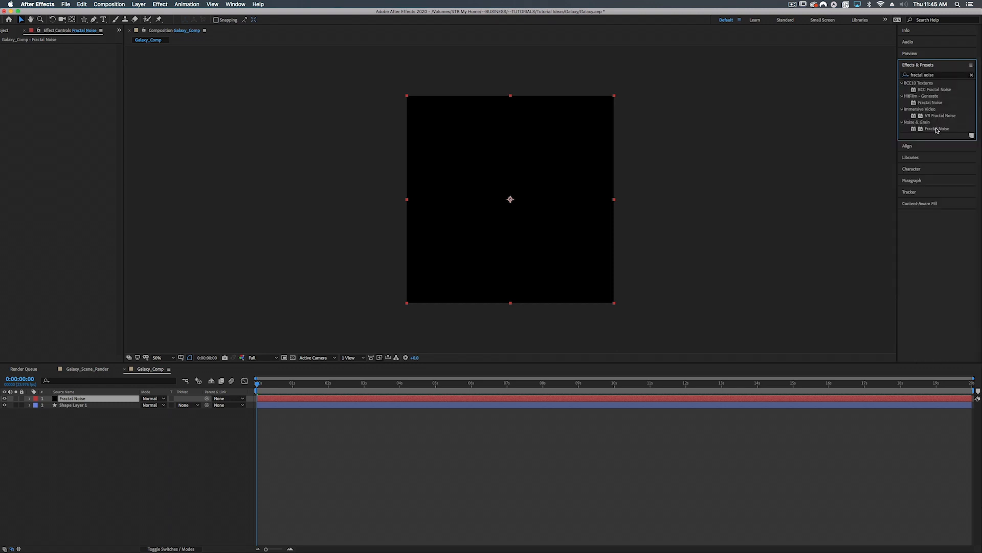
left_click_drag(936, 131, 772, 400)
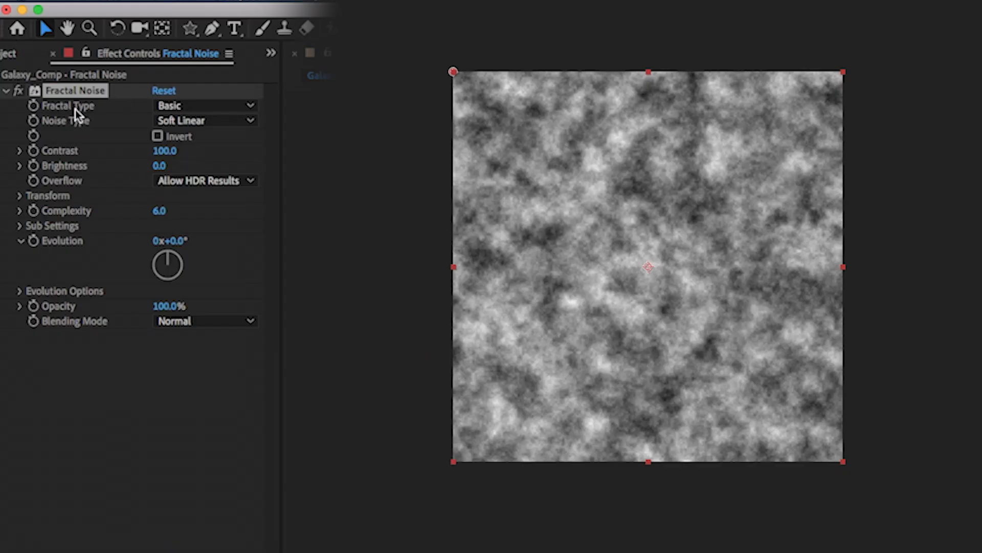
Set Fractal Noise's Fractal Type to Dynamic Progressive, invert it, and set Contrast to 240 and Brightness to -12
left_click(181, 106)
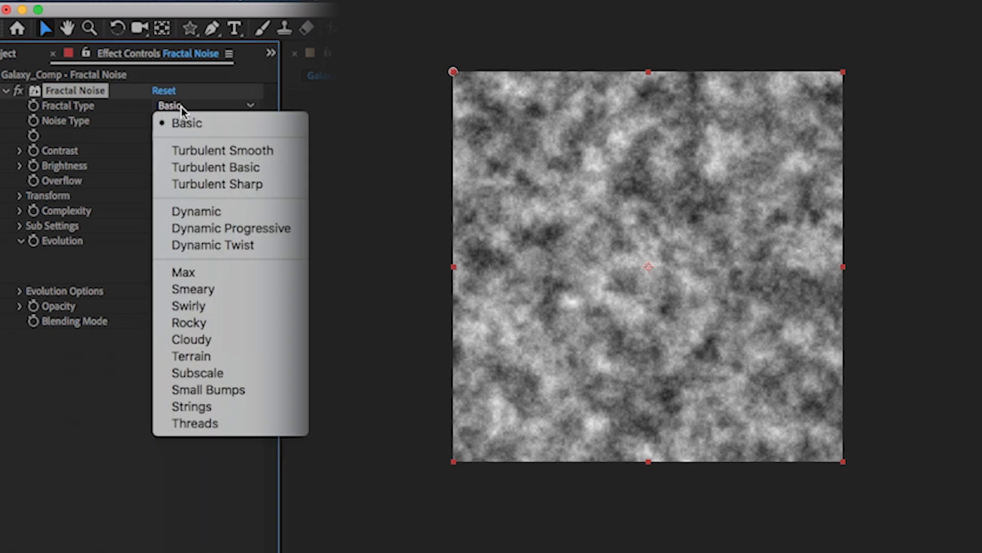
left_click(213, 229)
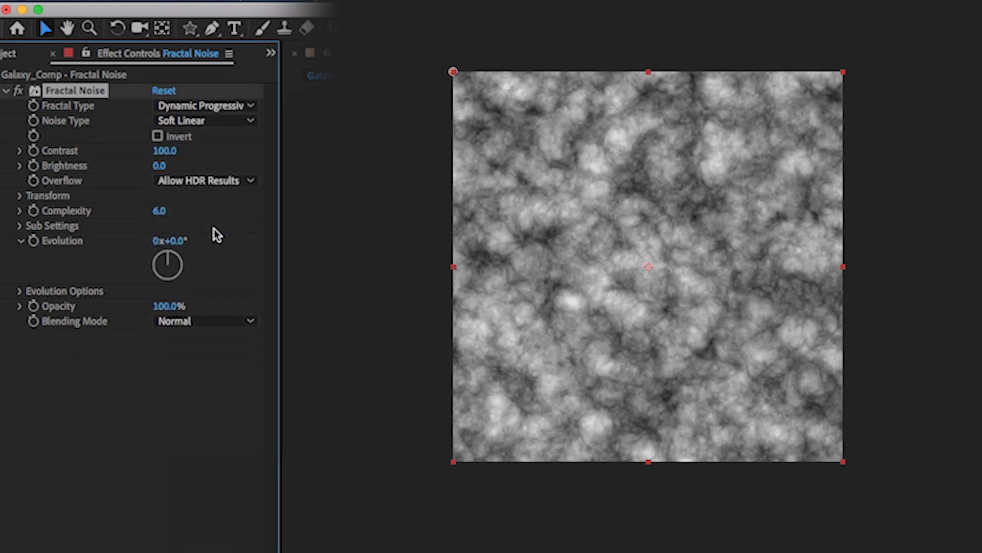
left_click(157, 136)
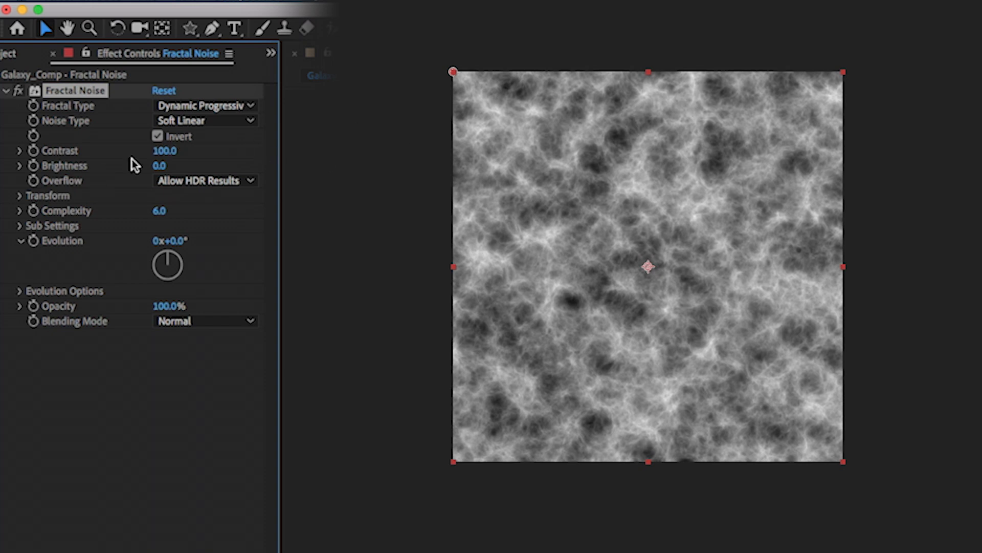
left_click_drag(164, 151, 276, 145)
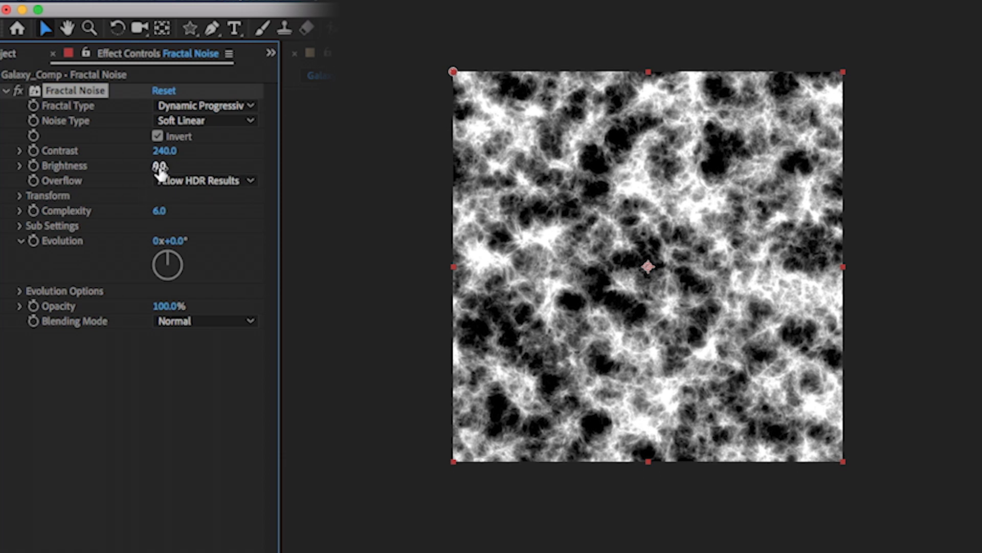
mouse_move(160, 170)
left_mouse_down()
mouse_move(157, 183)
mouse_move(165, 162)
mouse_move(176, 165)
left_mouse_up()
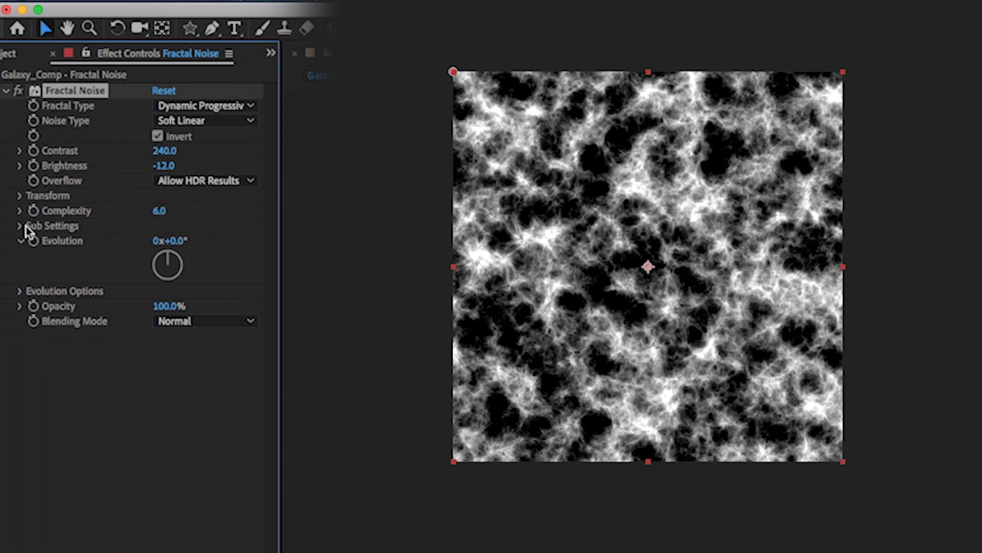
Set Fractal Noise's uniform Scale to 190 and the effect's Blending Mode to None
left_click(20, 197)
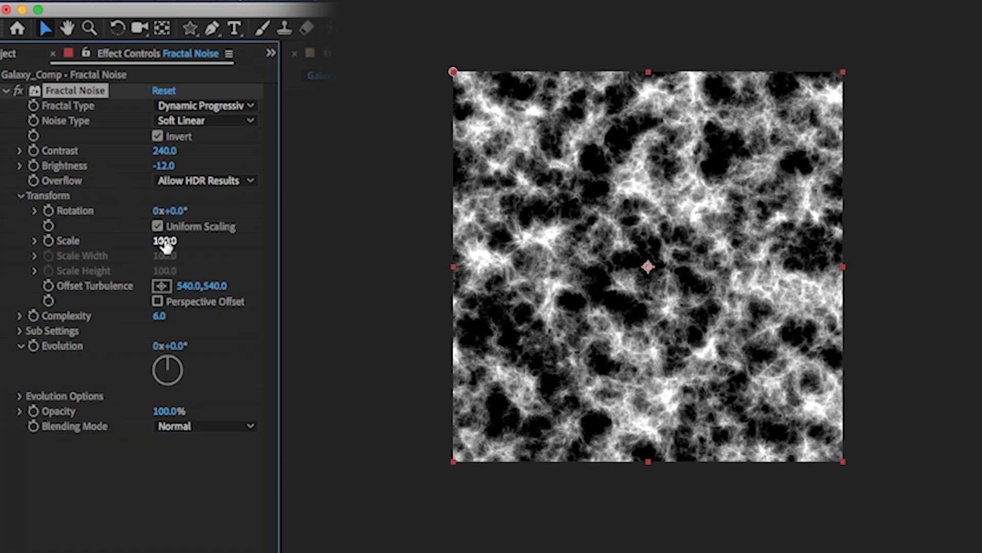
left_click_drag(165, 244, 244, 240)
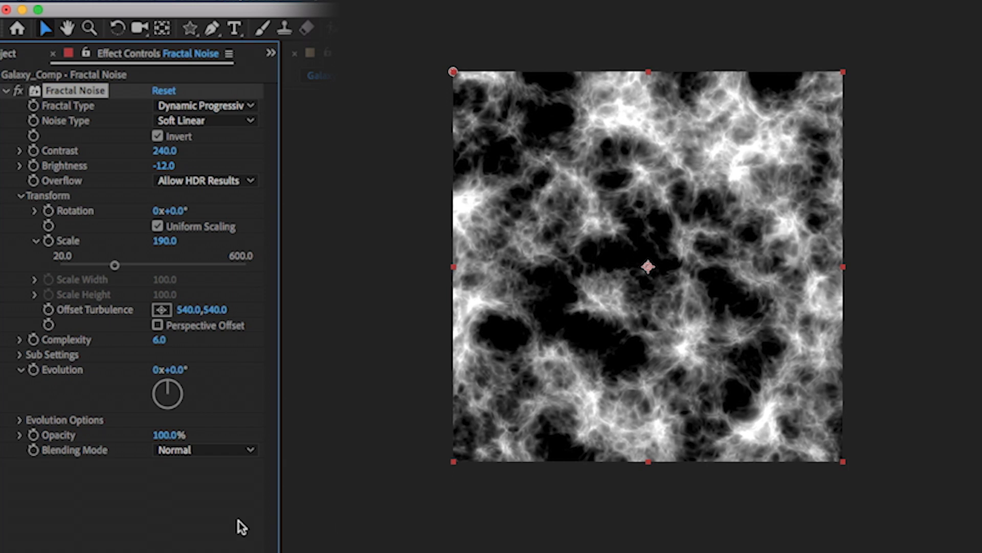
left_click(183, 455)
left_click(184, 468)
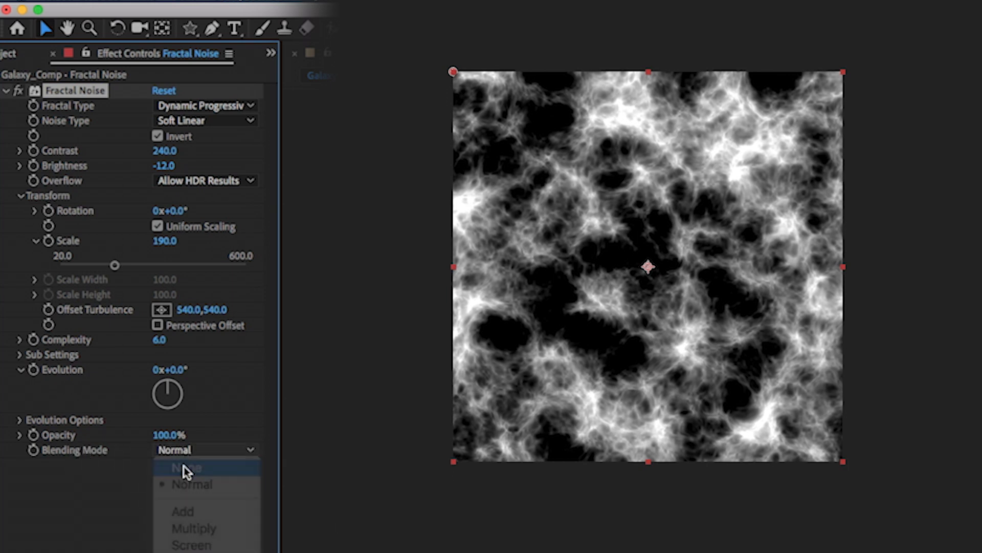
Animate Fractal Noise's Evolution with the expression time*30; and preview the motion on the timeline
left_click(33, 370)
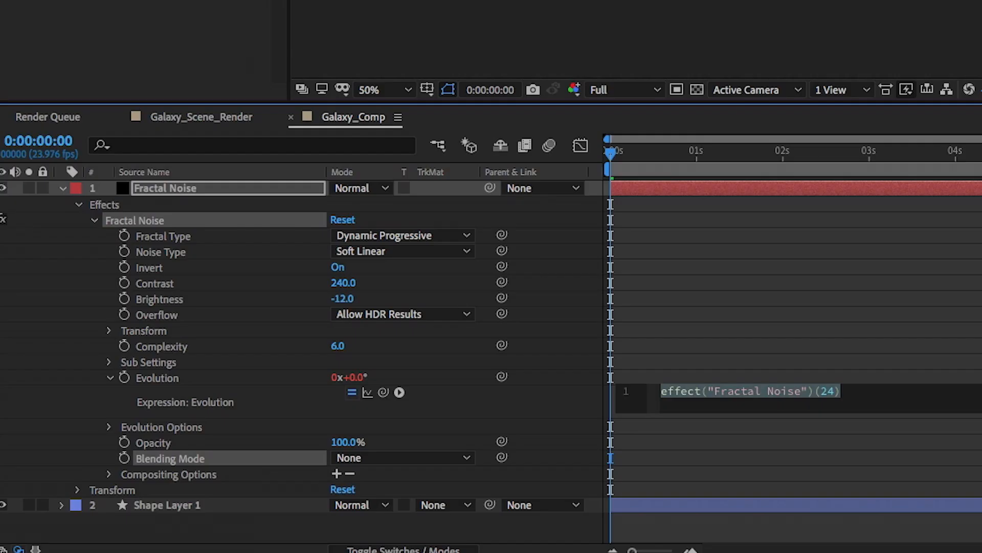
type("time")
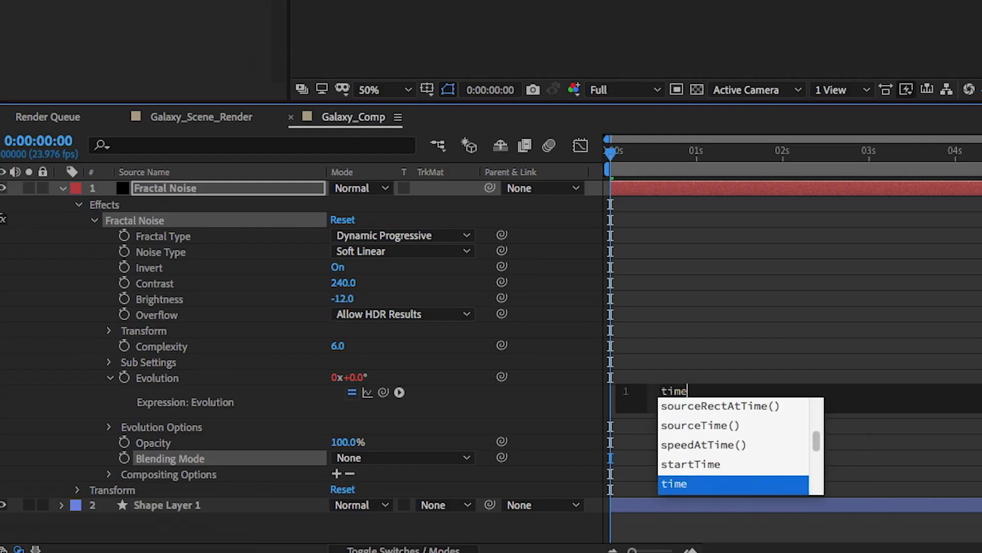
type("*30;")
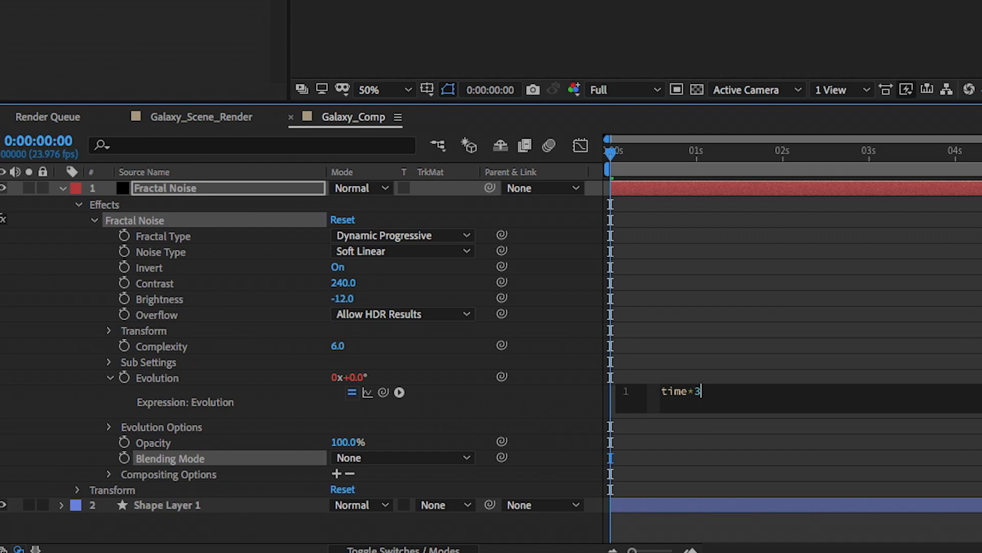
key("KP_Enter")
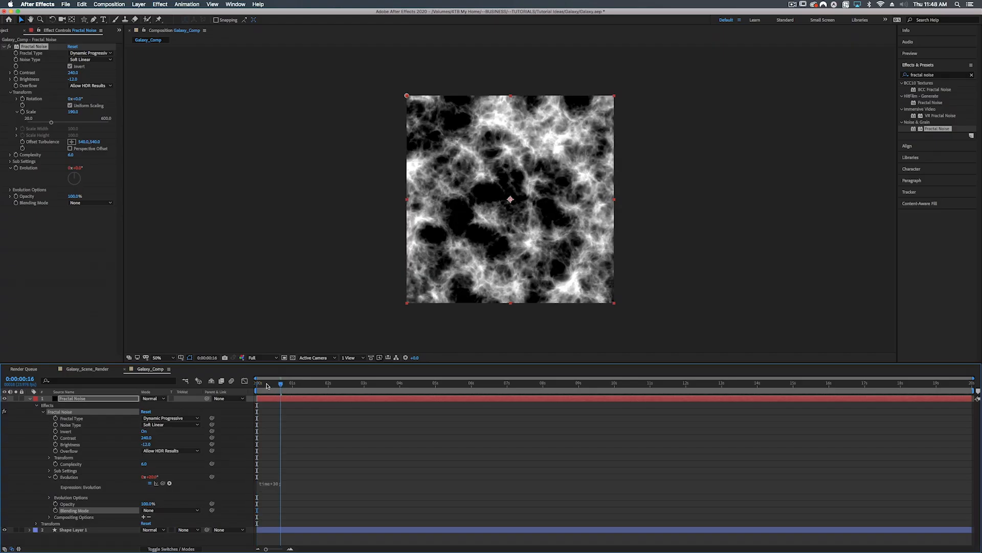
key("space")
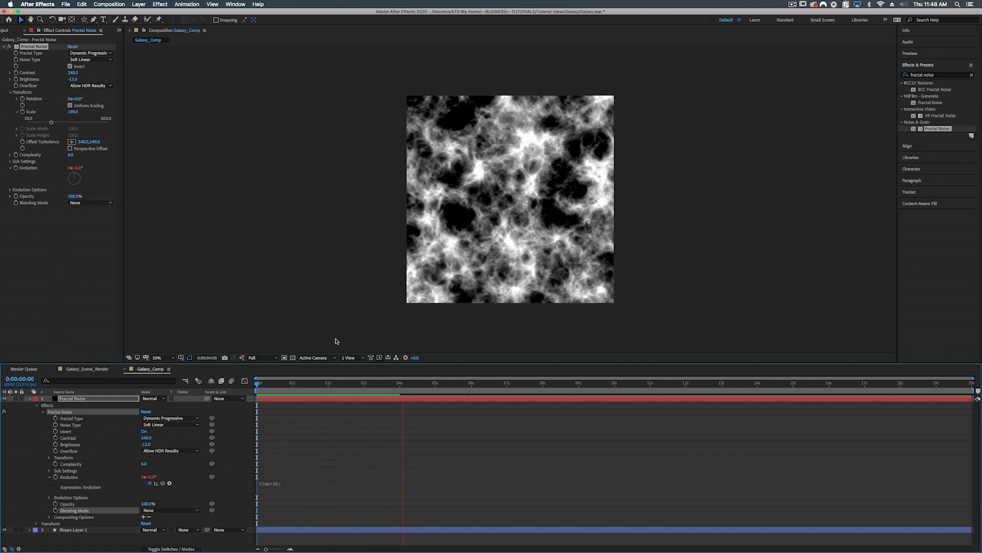
key("space")
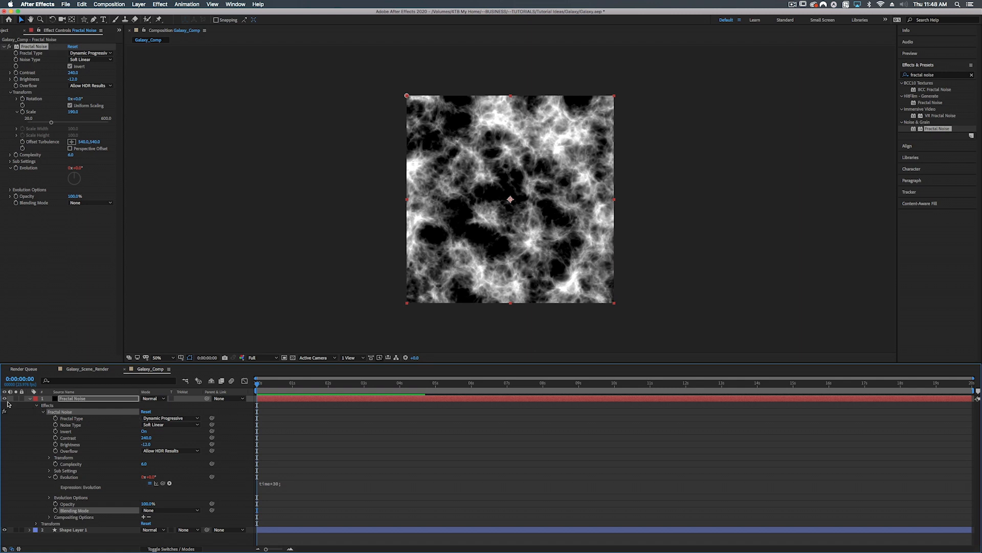
Collapse the Fractal Noise layer's properties and set the layer's blending mode to Screen
left_click(29, 398)
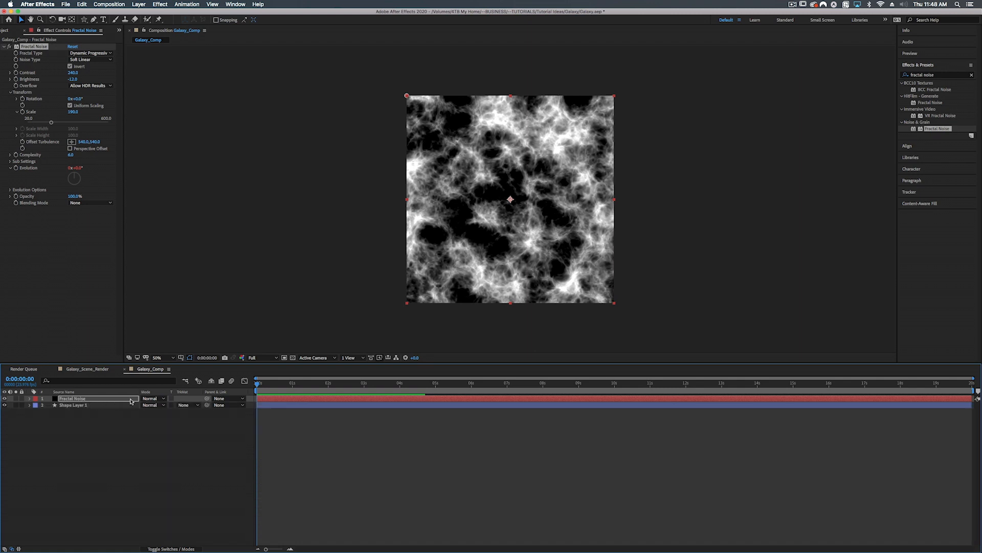
left_click(149, 398)
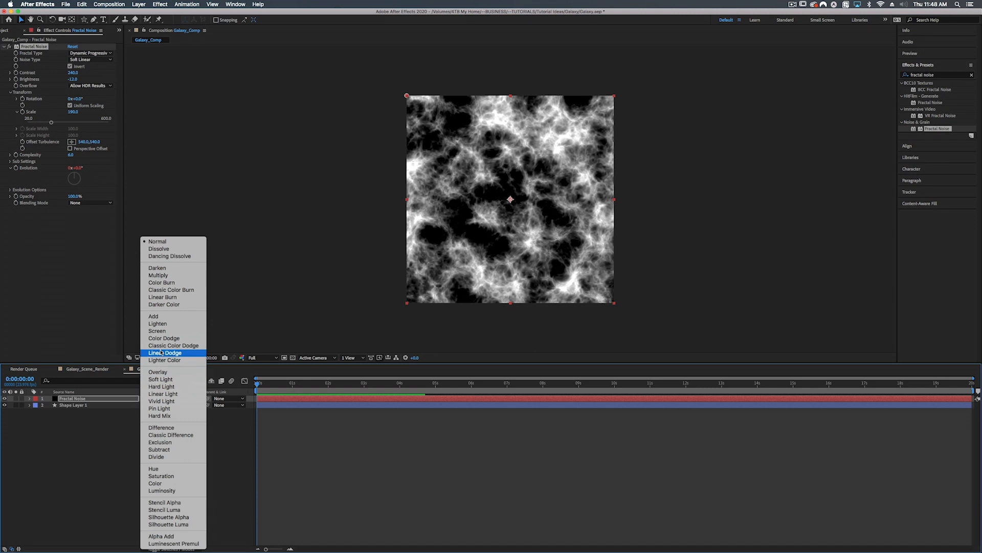
left_click(162, 332)
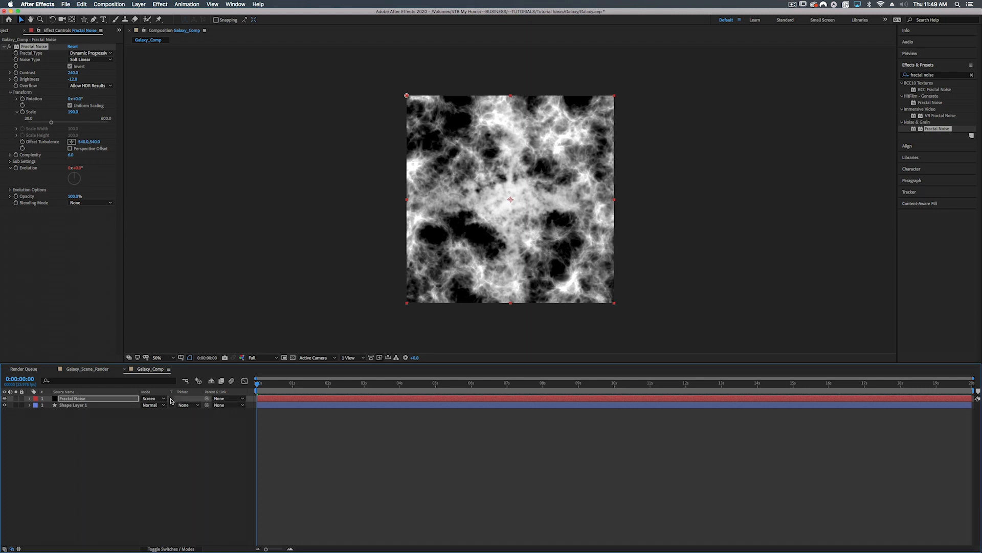
Enable Preserve Underlying Transparency on the Fractal Noise layer, set the effect's Brightness to -18, and deselect the layer
left_click(172, 398)
key("Return")
left_click(117, 464)
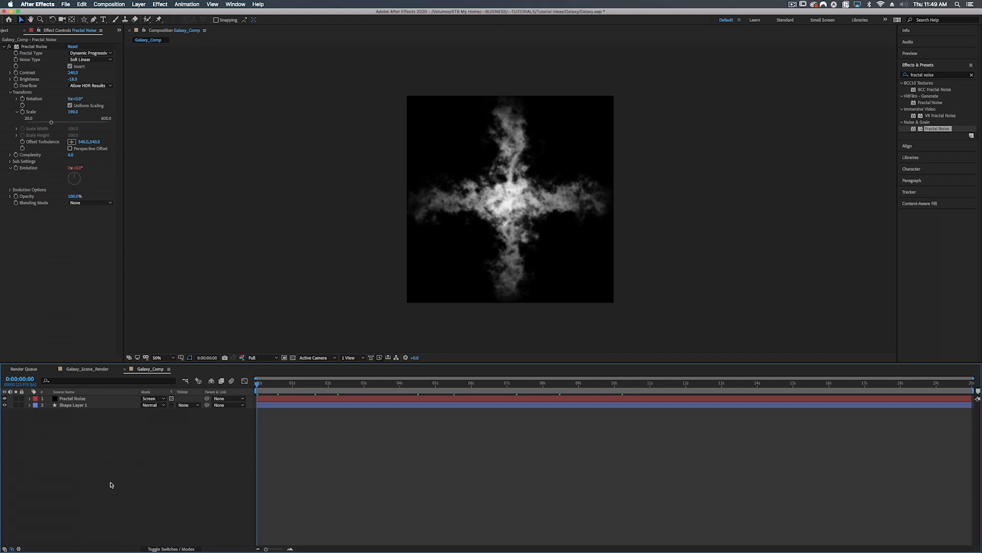
Create a white ellipse shape layer filling the composition and scale the layer to 25%
left_click(85, 20)
left_click_drag(85, 20, 115, 39)
double_click(85, 21)
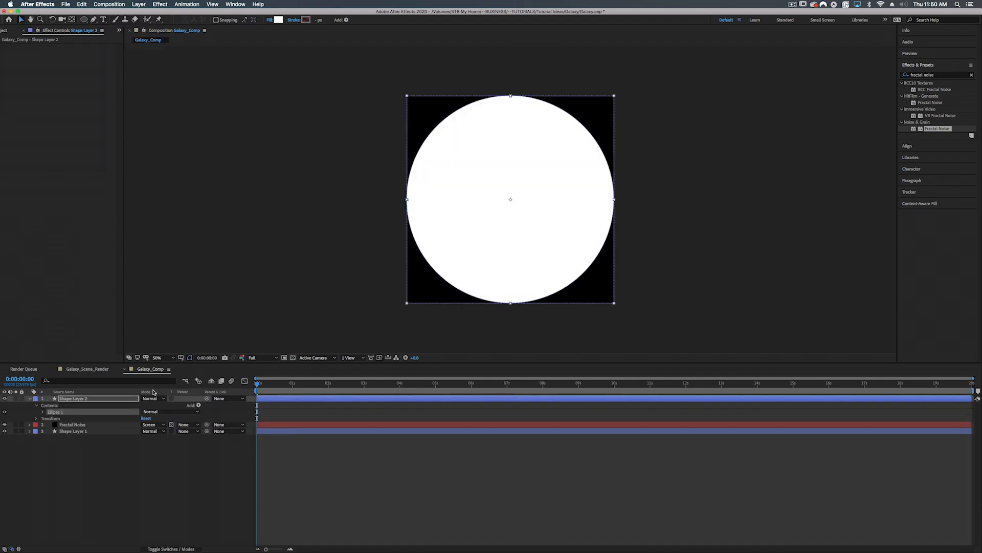
key("s")
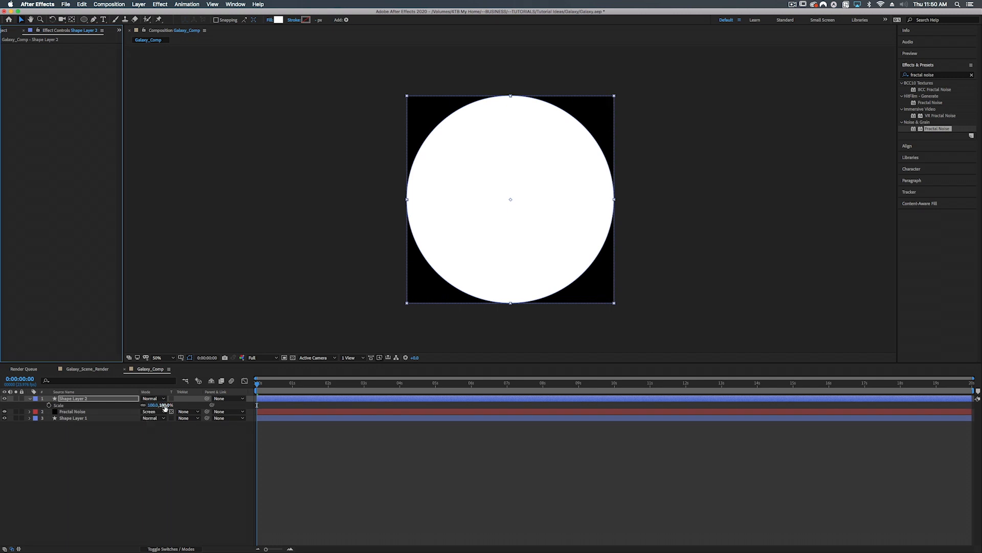
left_click_drag(158, 405, 140, 412)
Apply Fast Box Blur to the circle layer and set its Blur Radius to 33
left_click(92, 399)
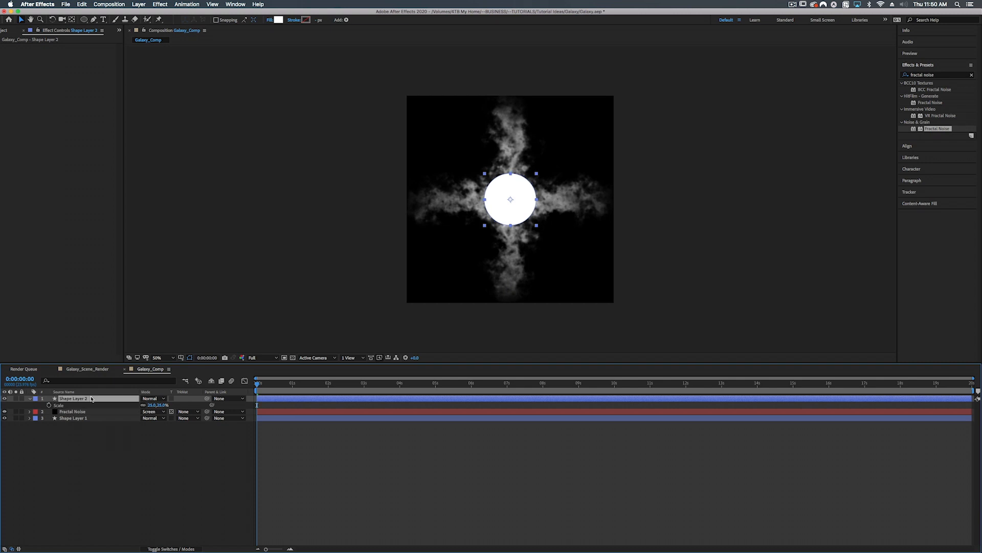
left_click(938, 75)
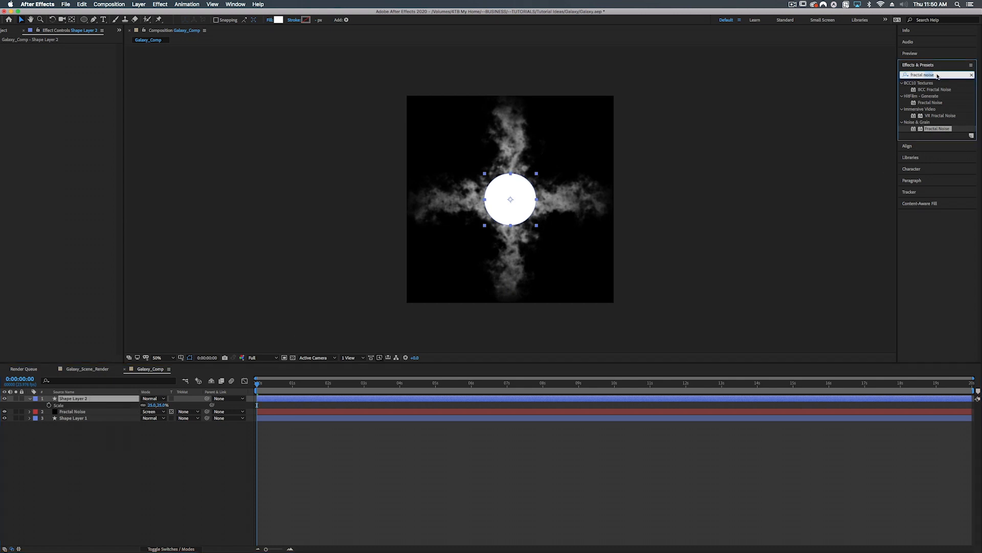
type("fast b")
left_click_drag(937, 97, 557, 404)
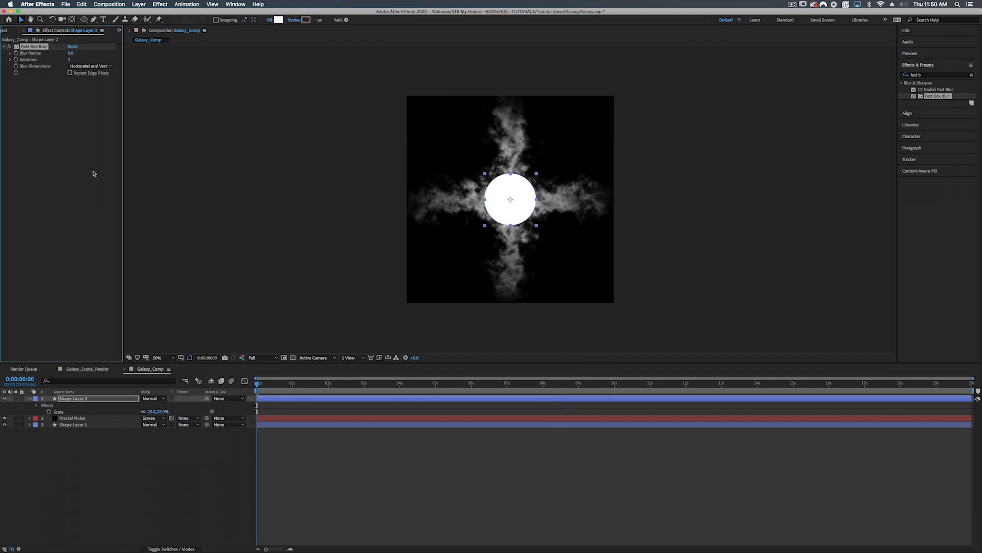
left_click_drag(72, 53, 82, 53)
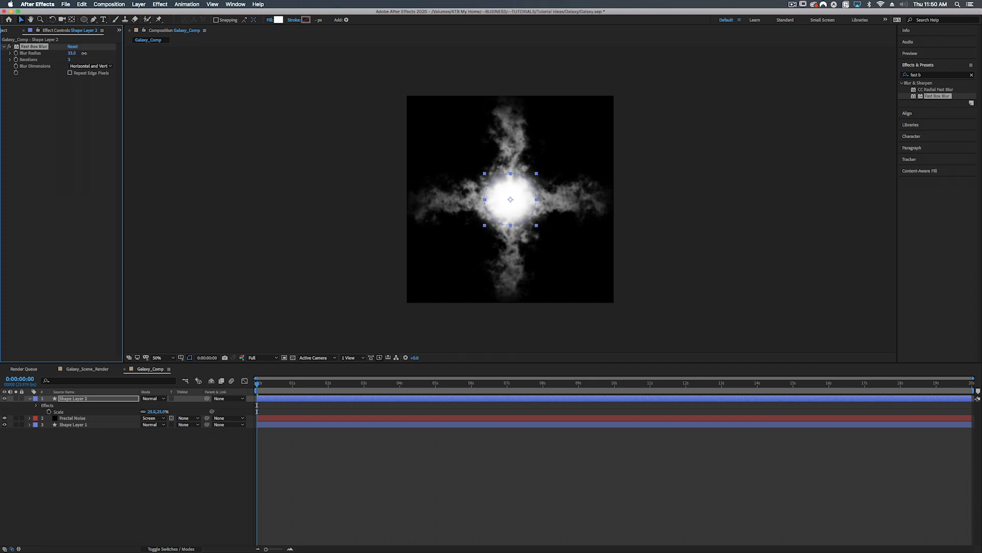
Set the circle layer's scale to 28% and its blending mode to Add
left_click_drag(156, 411, 158, 410)
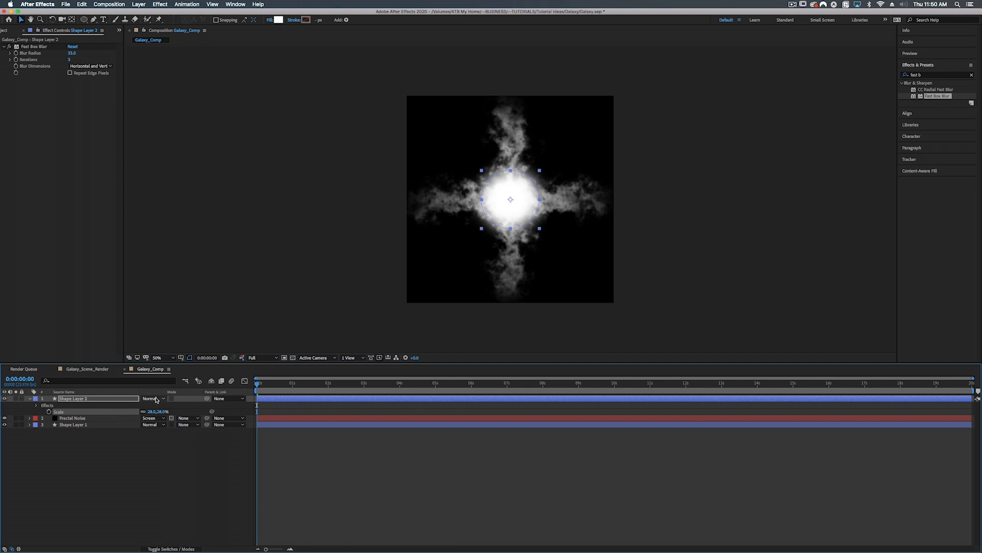
left_click(156, 399)
left_click(160, 318)
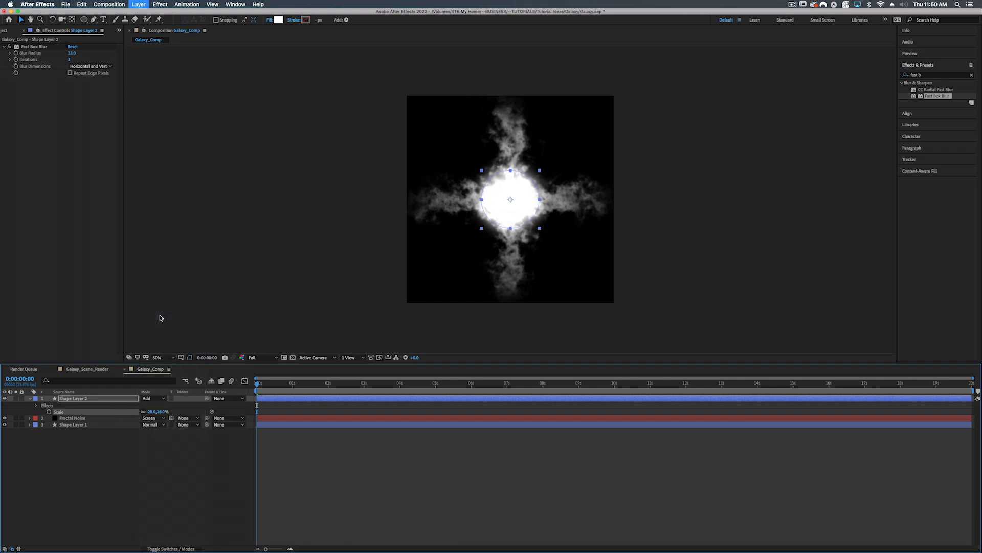
Rename the four-pointed star's shape layer as Galaxy Shape
left_click(75, 424)
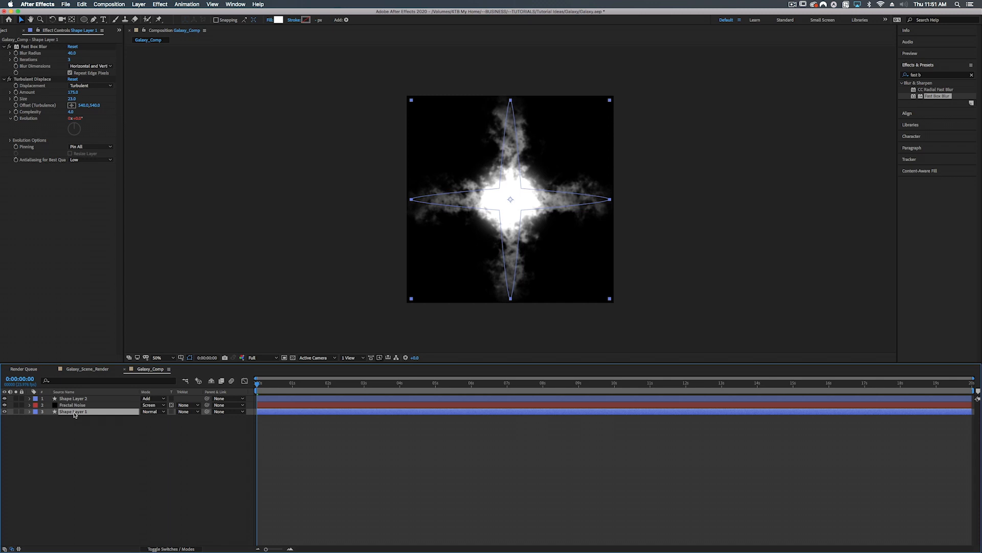
key("Return")
type("Galaxy")
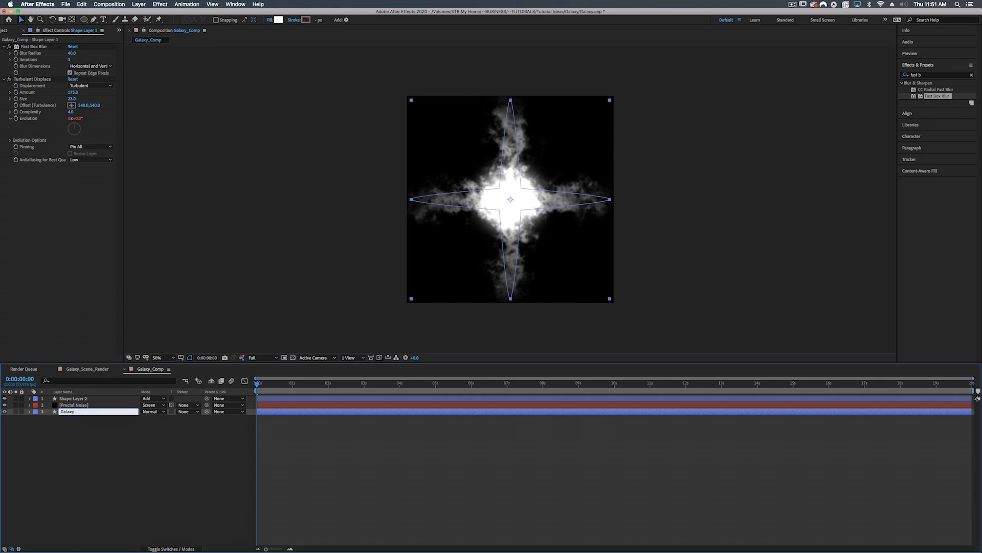
type(" Shape")
key("Return")
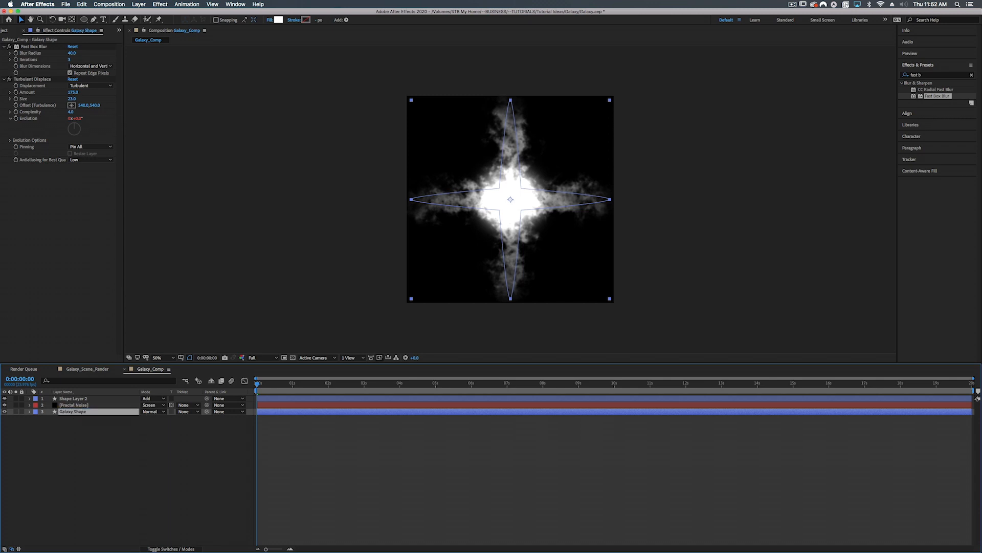
Rename the blurred circle's shape layer as Galaxy Center
left_click(71, 400)
key("Return")
type("Gala")
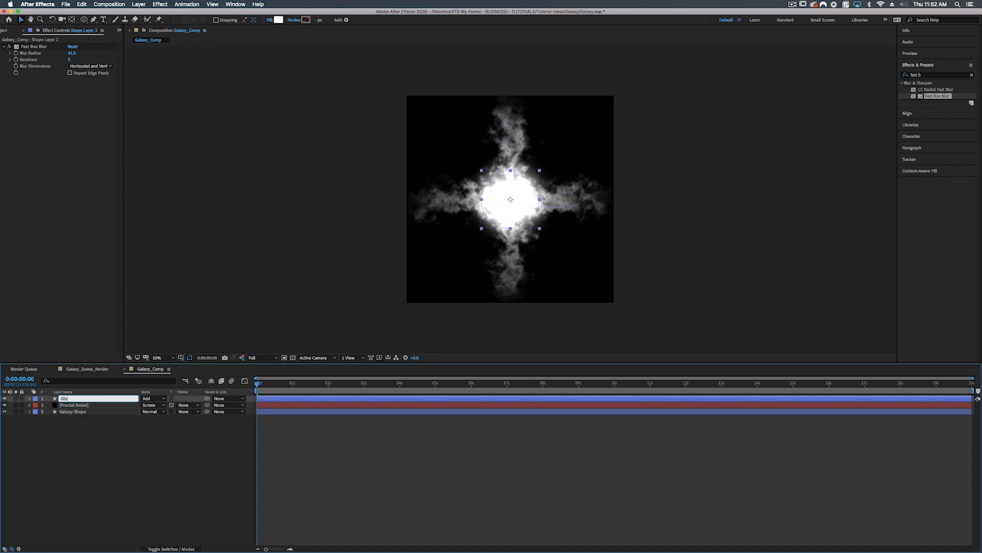
type("xy Center")
key("Return")
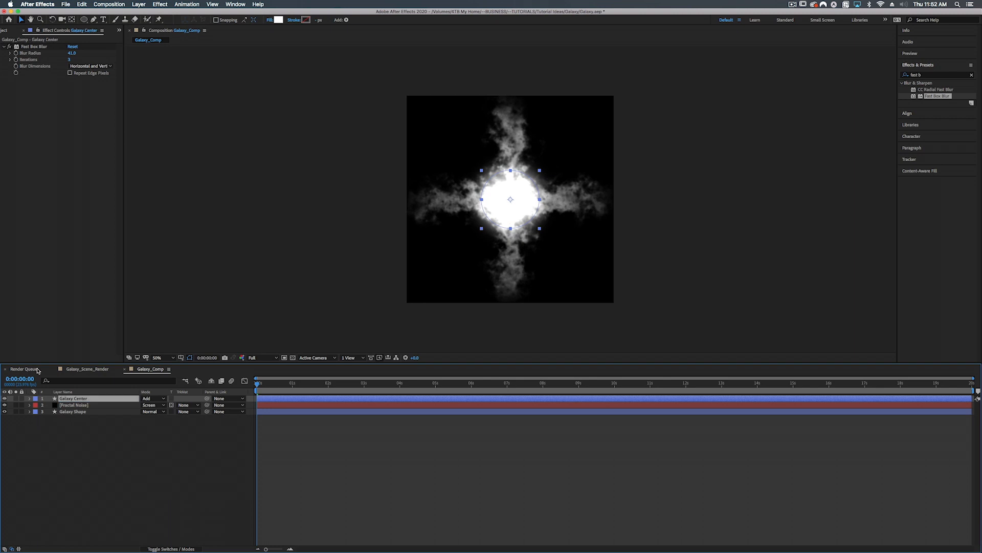
Create an adjustment layer above all other layers and name it Twirl
left_click(95, 450)
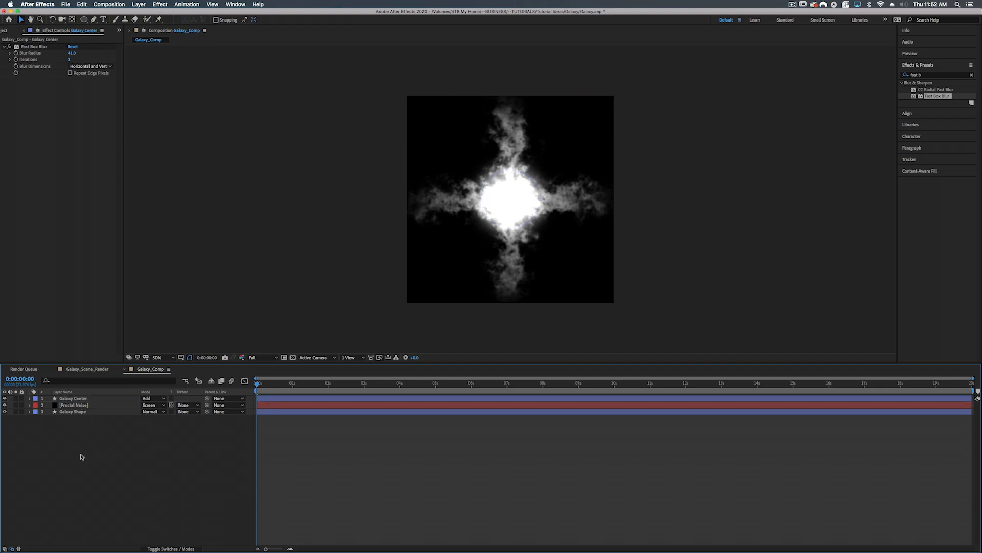
right_click(105, 449)
mouse_move(114, 453)
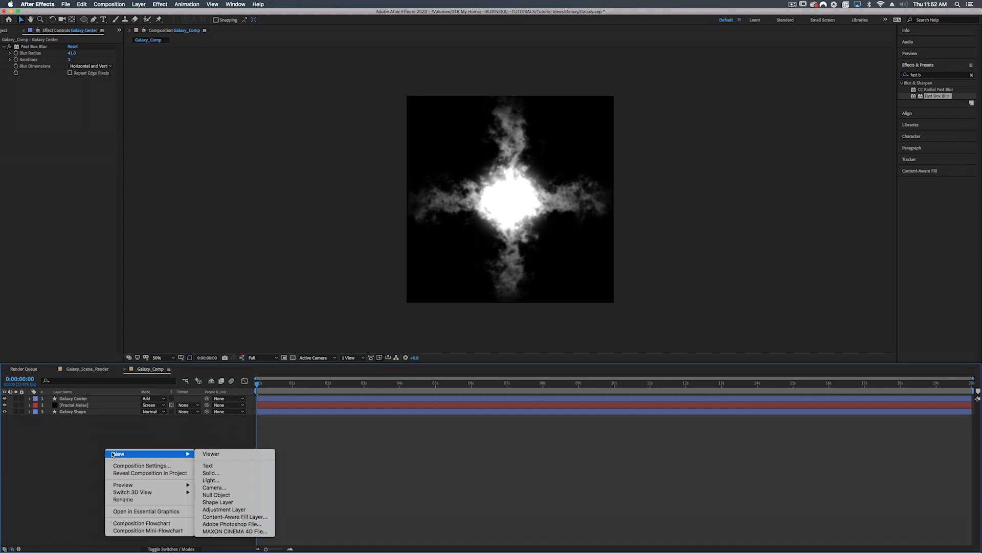
left_click(221, 510)
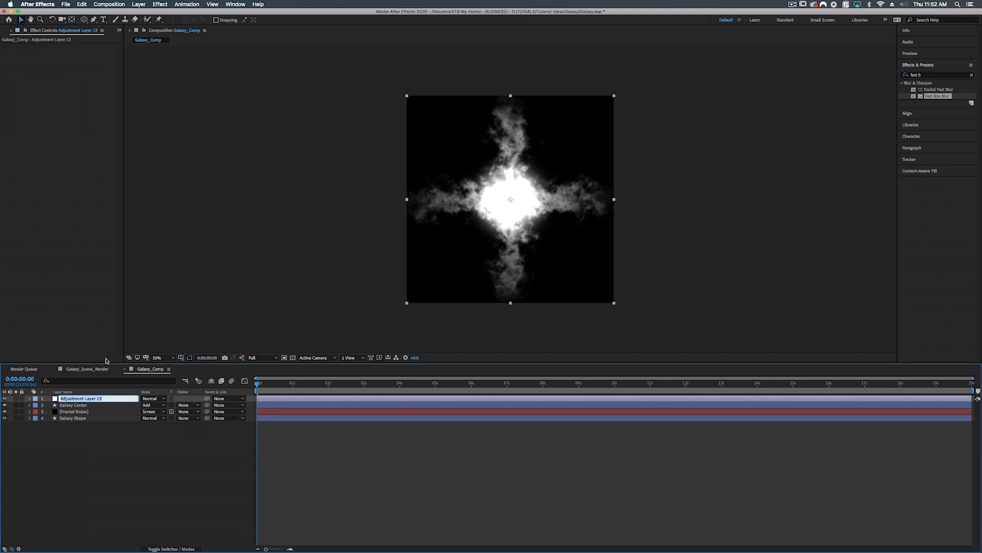
type("Twirl")
Find the Distort Twirl effect and apply it to the Twirl adjustment layer
left_click(938, 75)
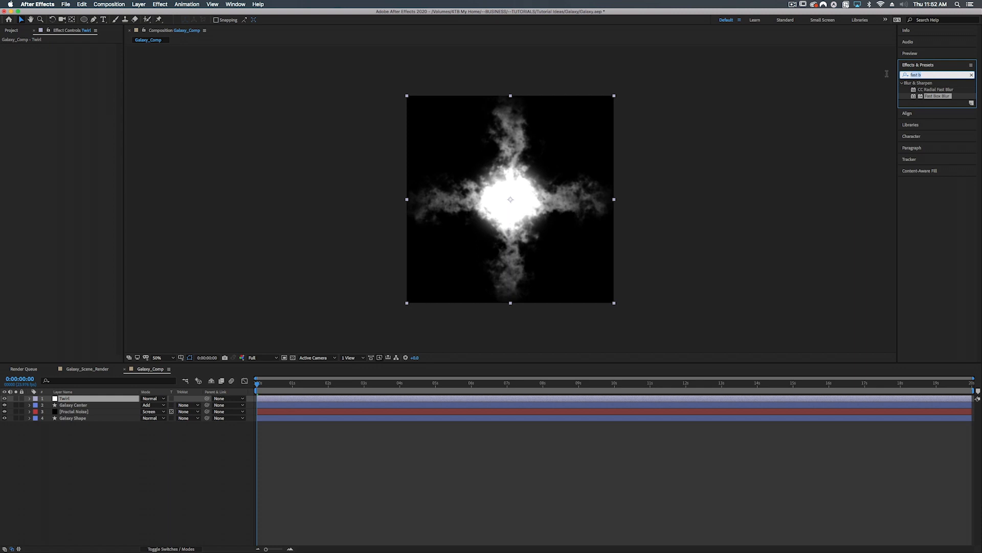
type("twirl")
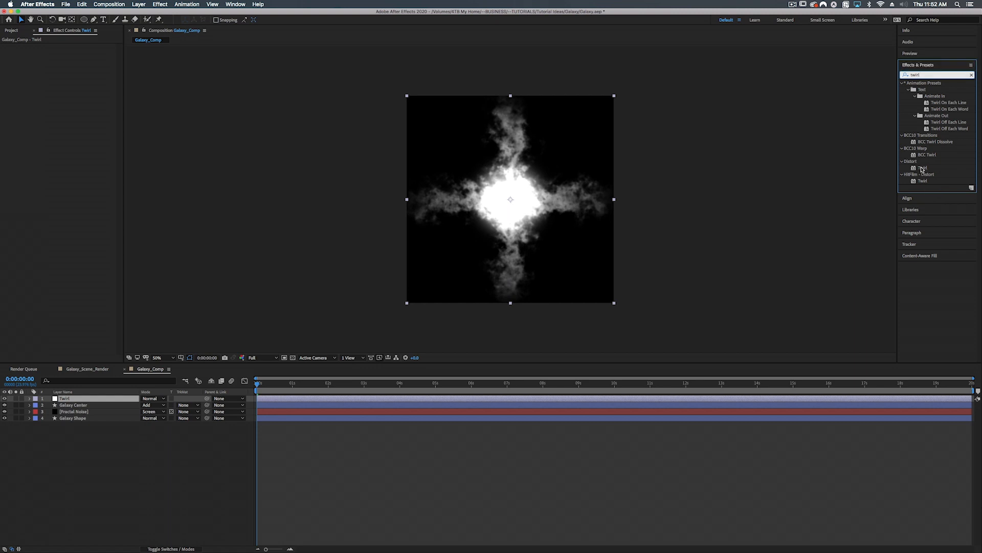
left_click_drag(923, 169, 759, 403)
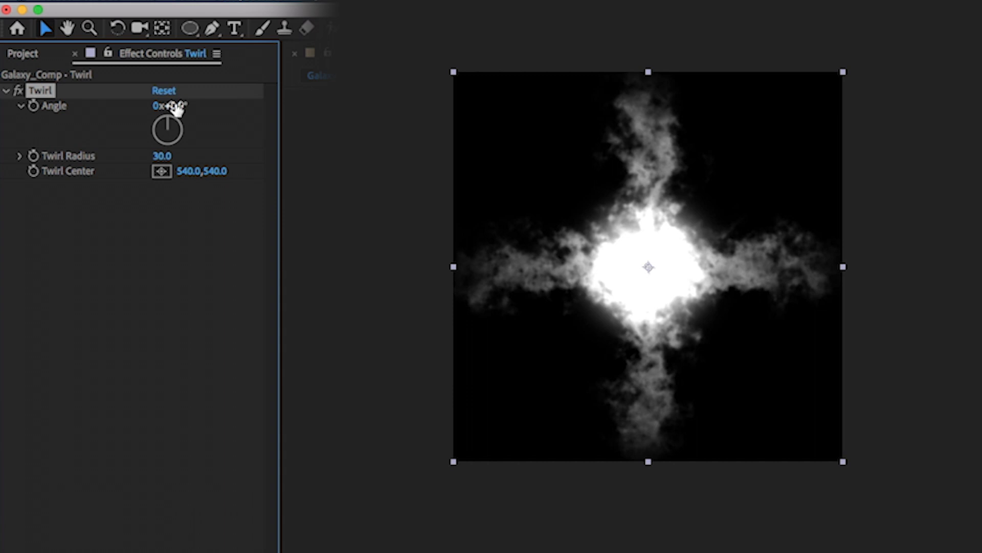
Set the Twirl effect's Angle to 282° and Twirl Radius to 60, and preview the spiral
left_click_drag(174, 105, 258, 105)
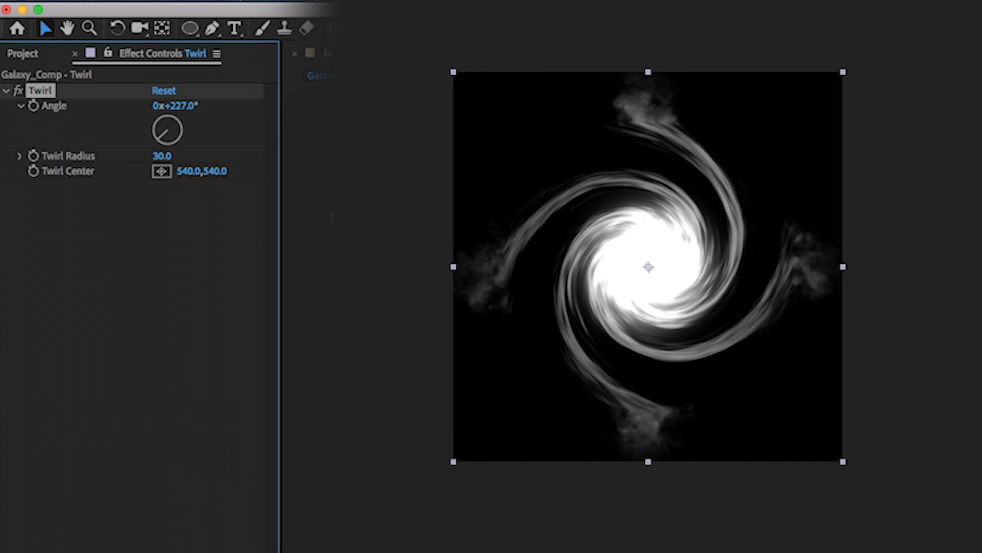
left_click_drag(161, 161, 177, 155)
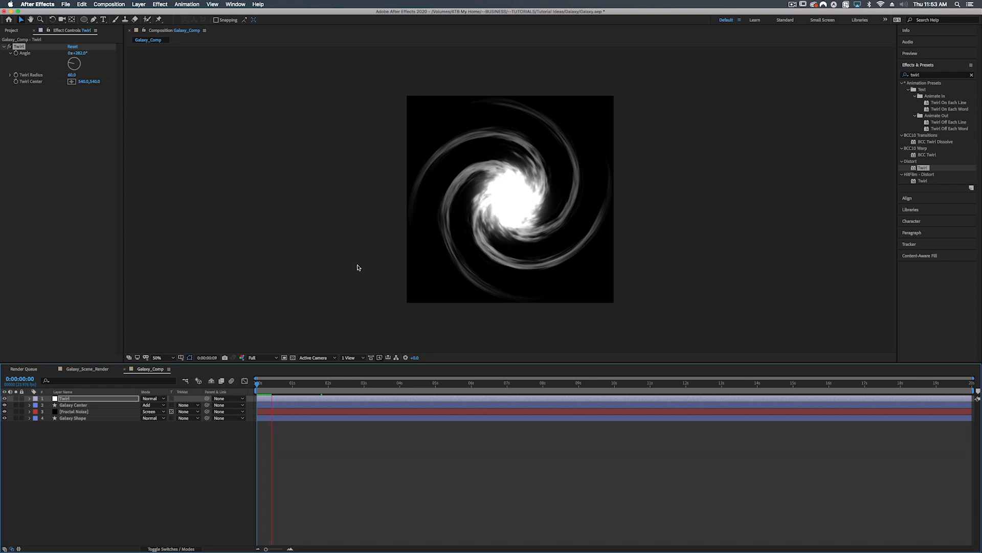
key("space")
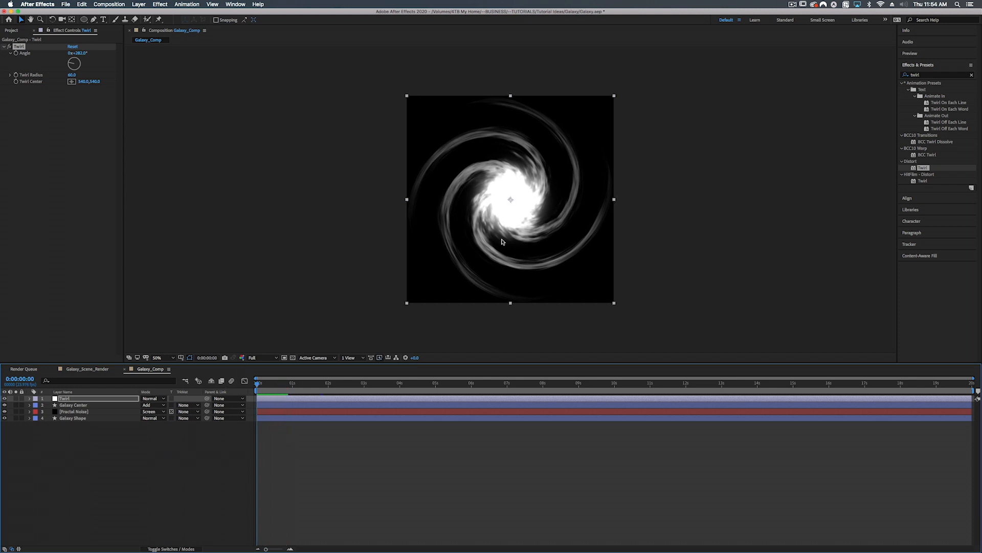
left_click(526, 201)
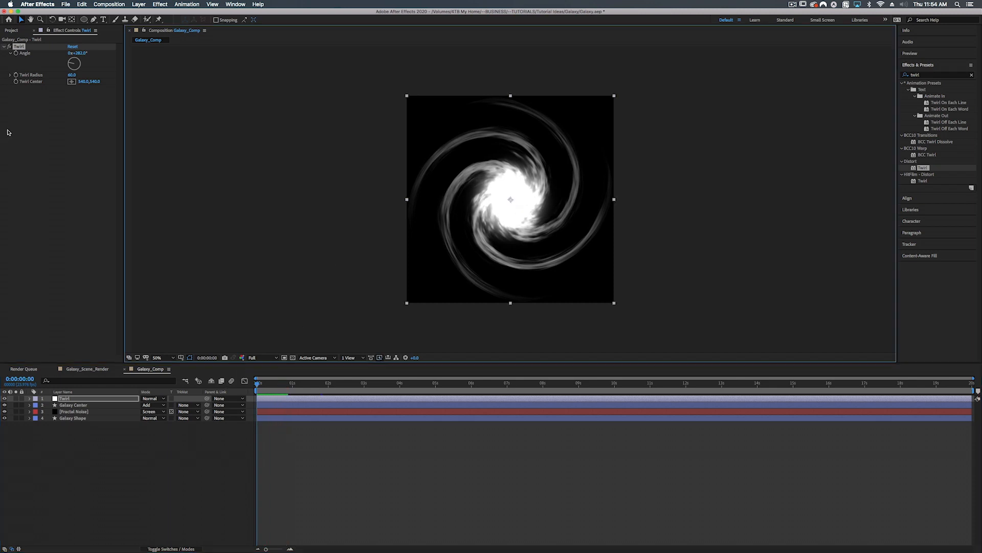
Animate the Twirl Angle with the expression time*1; and scrub the timeline to check the motion
left_click(16, 53, "alt")
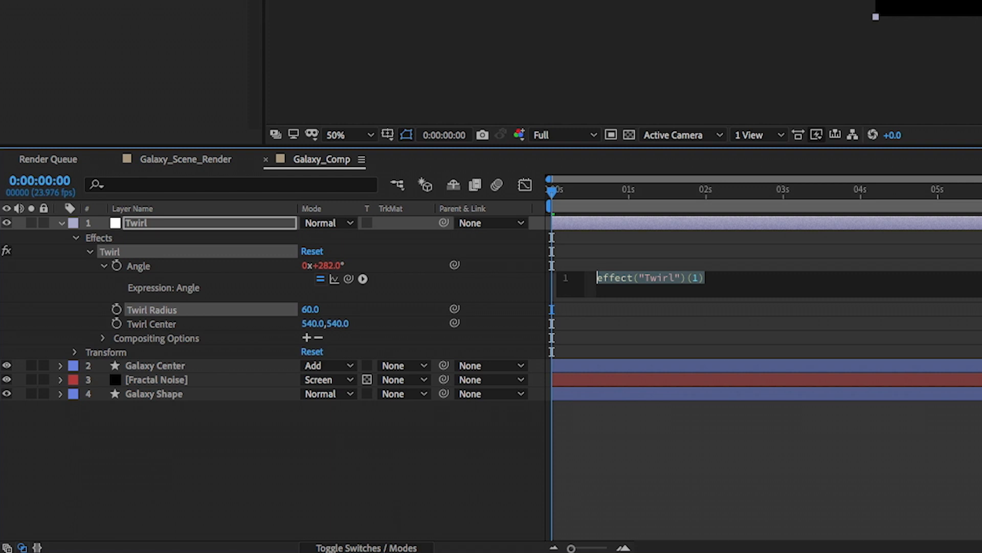
type("time")
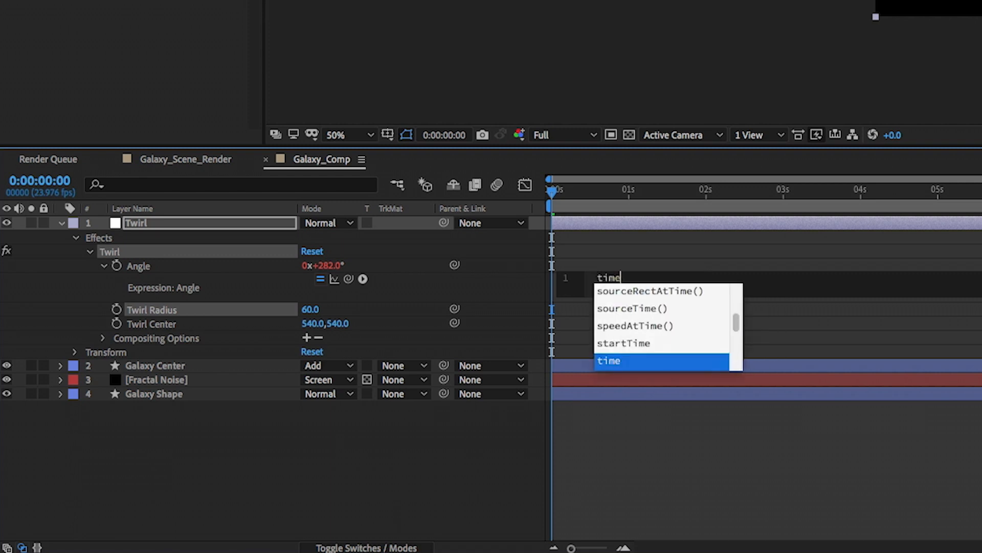
type("*1")
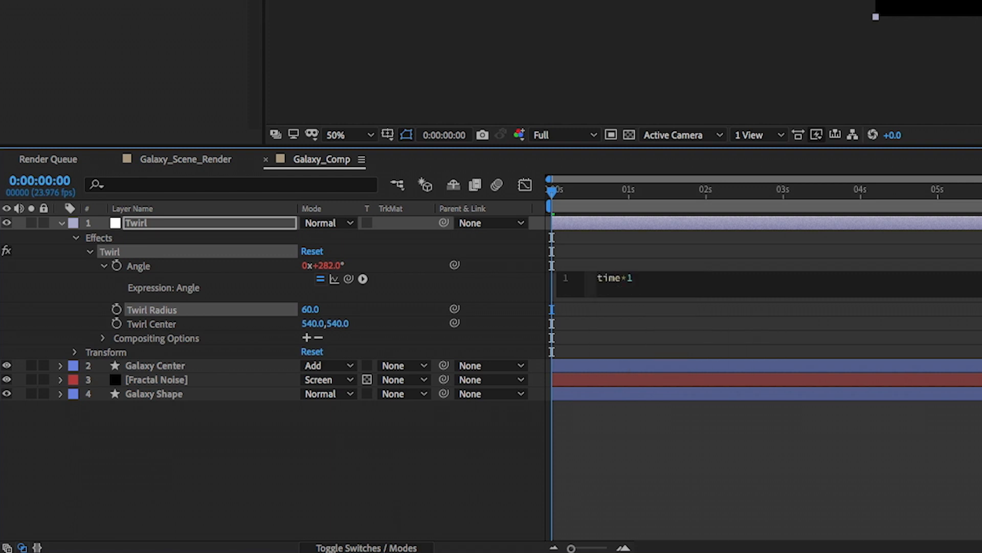
type(";")
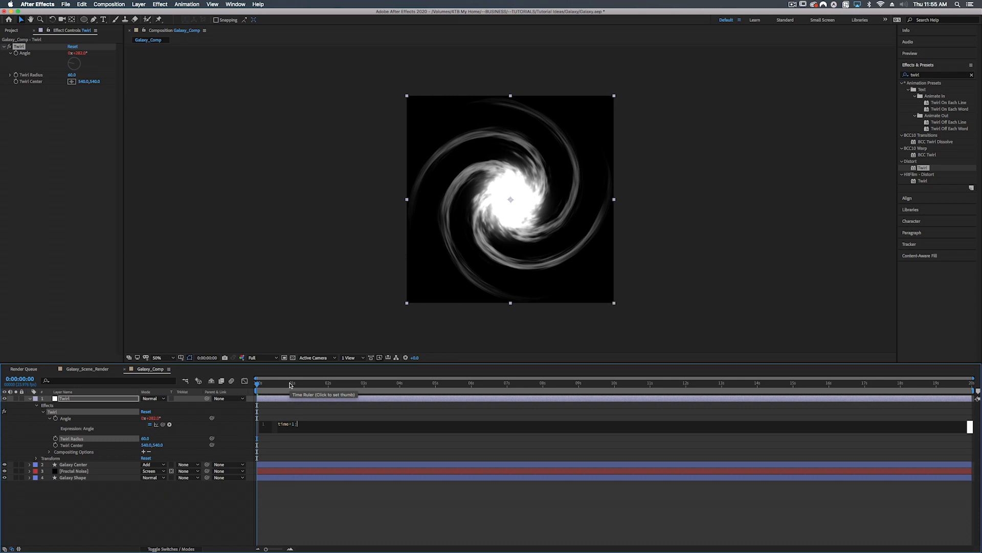
key("KP_Enter")
left_click_drag(289, 385, 177, 370)
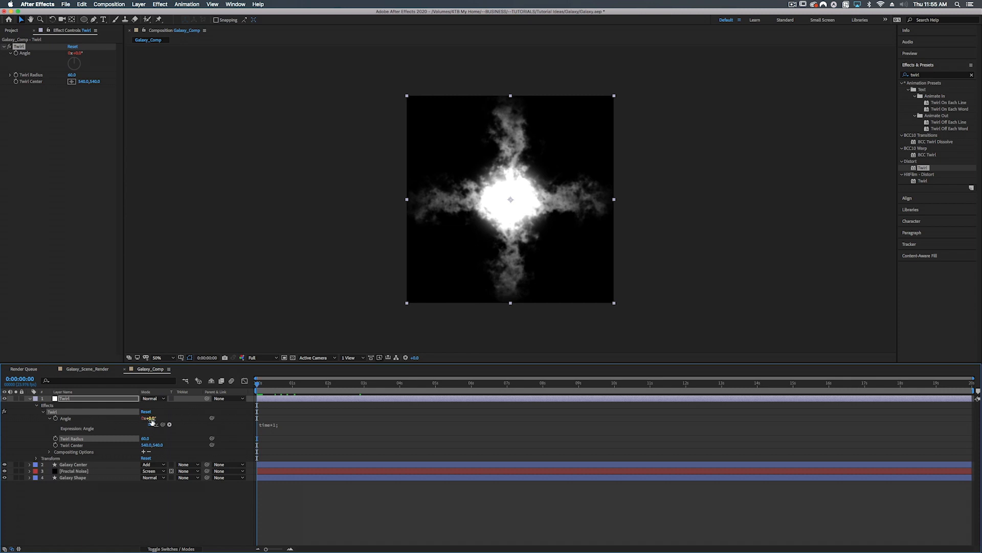
left_click_drag(259, 385, 189, 373)
left_click_drag(258, 384, 51, 352)
Change the Twirl Angle expression to time*1+283; and preview the galaxy's motion
left_click(267, 428)
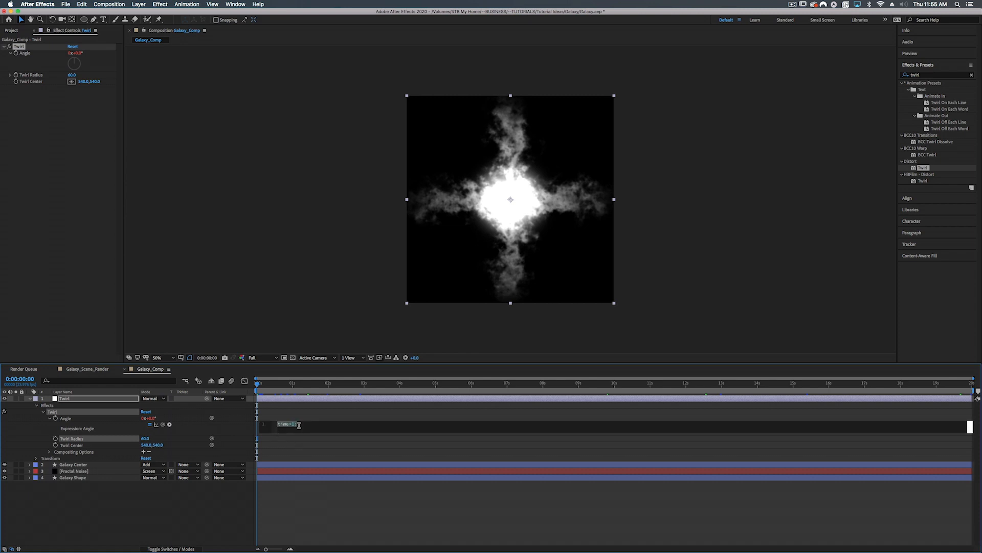
left_click(294, 424)
key("KP_Enter")
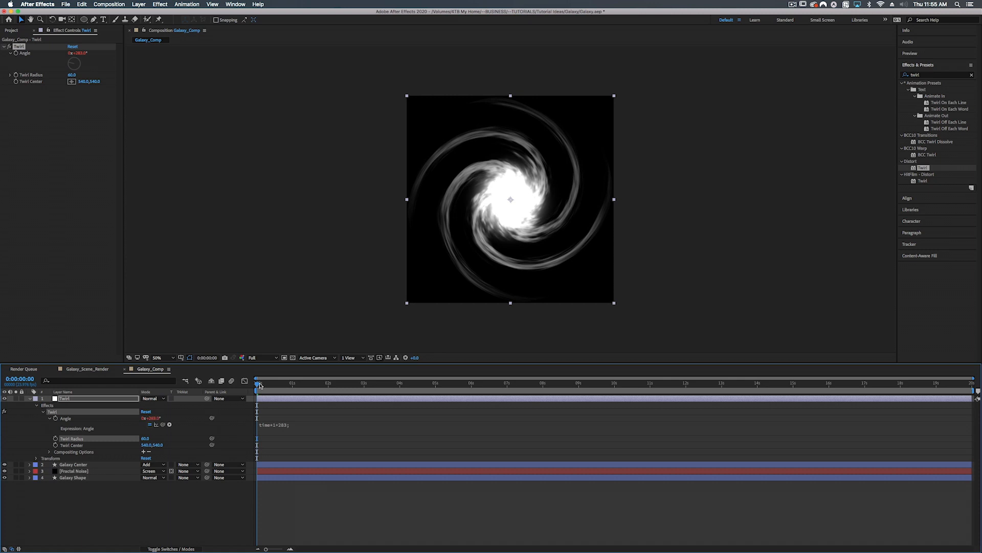
left_click_drag(260, 385, 972, 387)
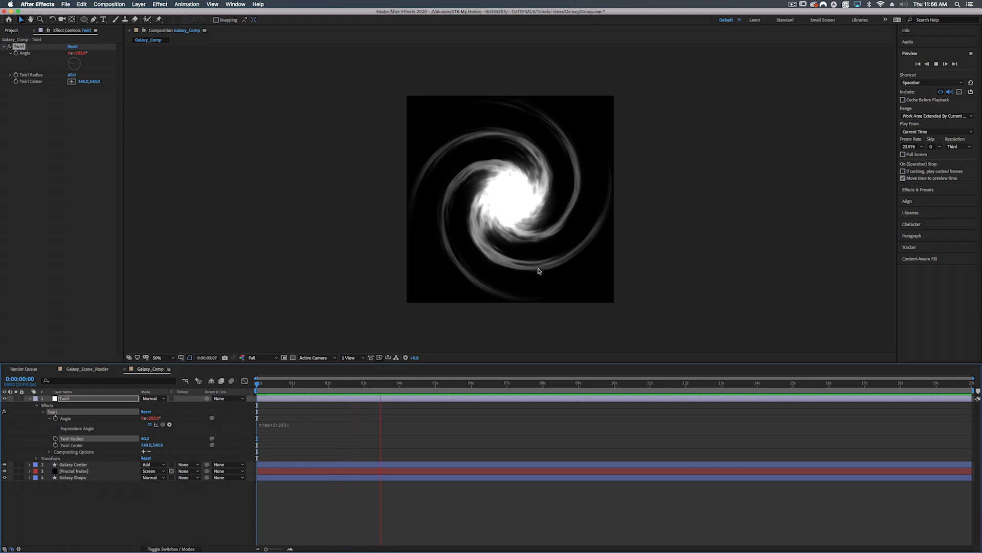
key("space")
Change the Twirl Angle expression to time*3+283; and check the motion through to the composition's end
left_click(275, 428)
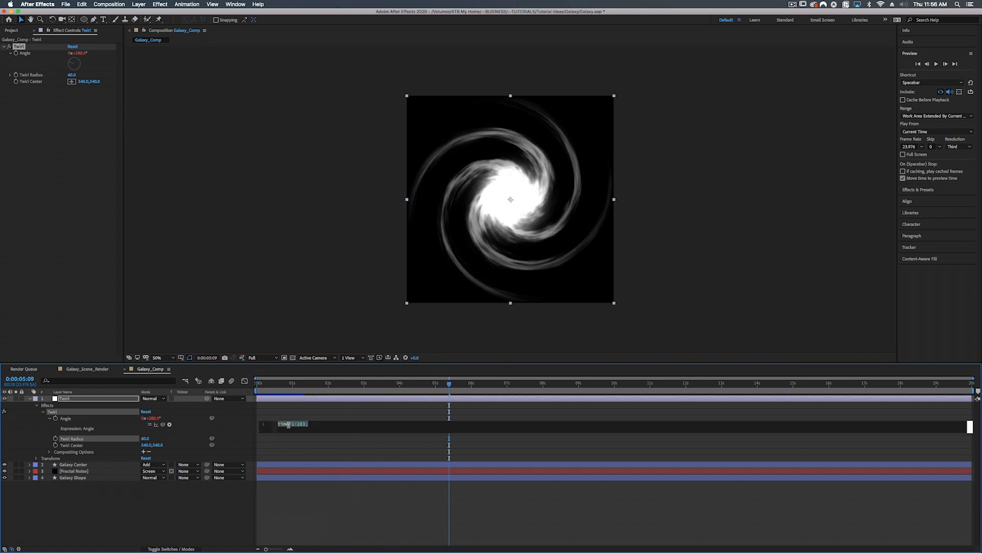
left_click(293, 423)
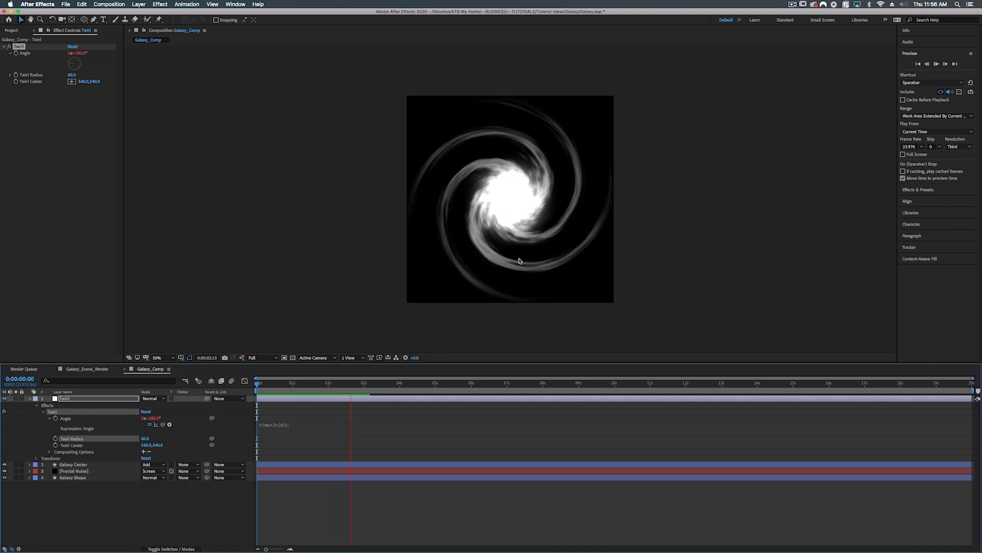
left_click_drag(411, 385, 977, 360)
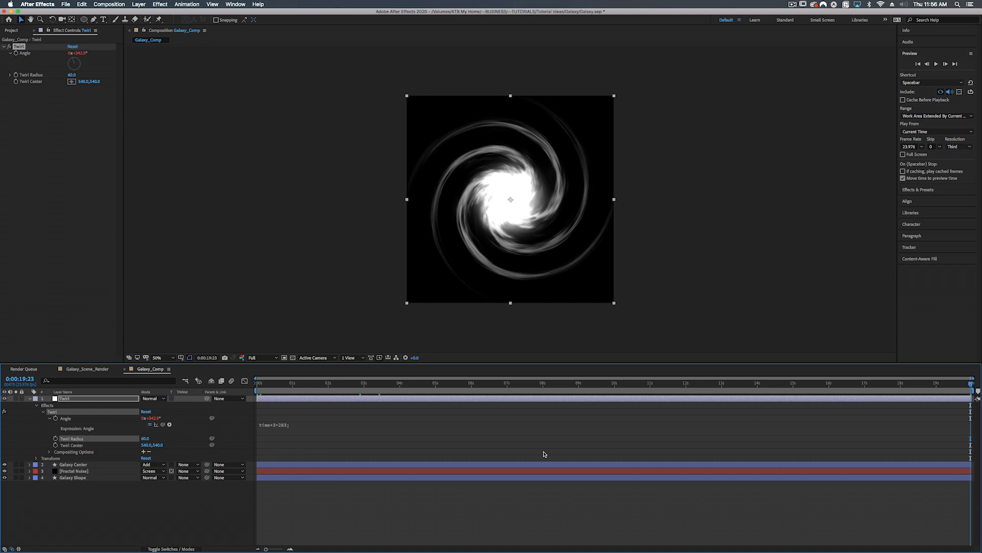
Try the faster Twirl Angle expression time*30+283; and scrub the timeline back to the start to check the motion
left_click(274, 424)
left_click(294, 424)
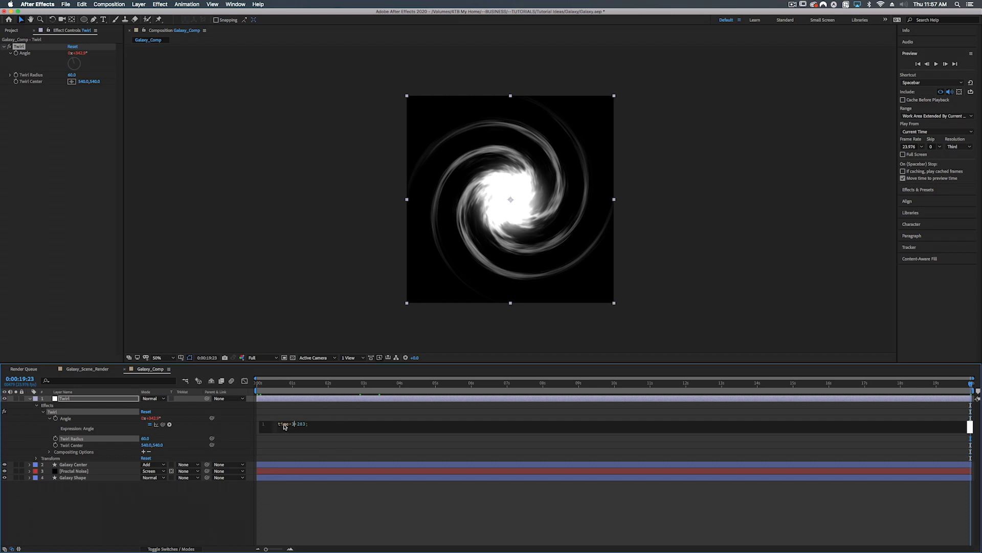
type("30+")
key("KP_Enter")
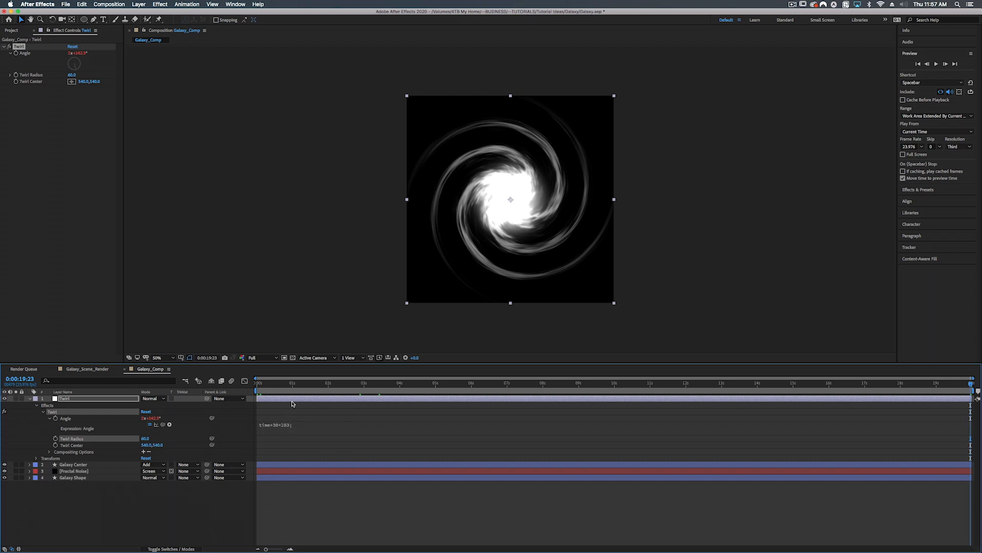
left_click_drag(970, 388, 834, 384)
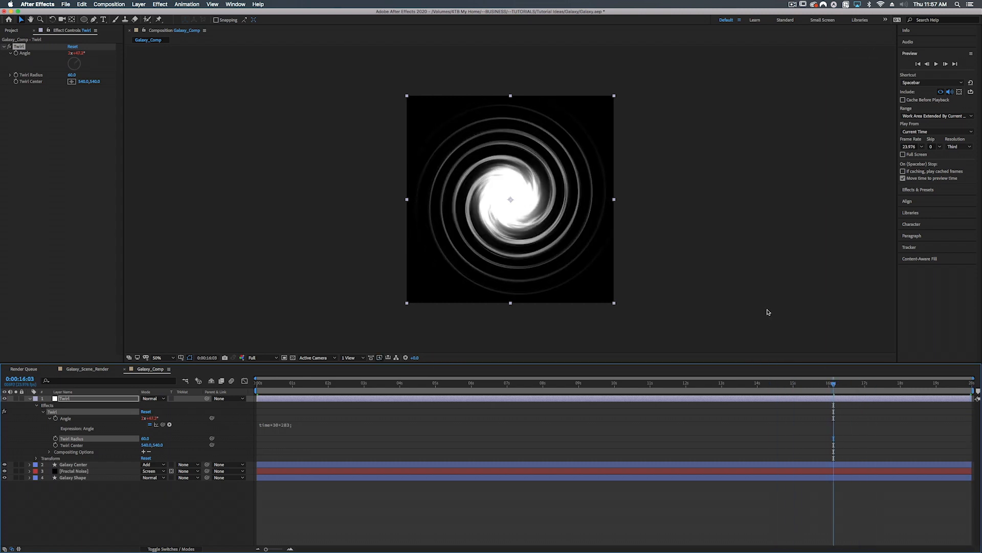
left_click_drag(619, 382, 268, 444)
Change the Twirl Angle expression to time*1+283; and preview the galaxy from the composition's start
left_click(275, 424)
left_click(296, 424)
key("BackSpace")
type("1")
left_click(310, 443)
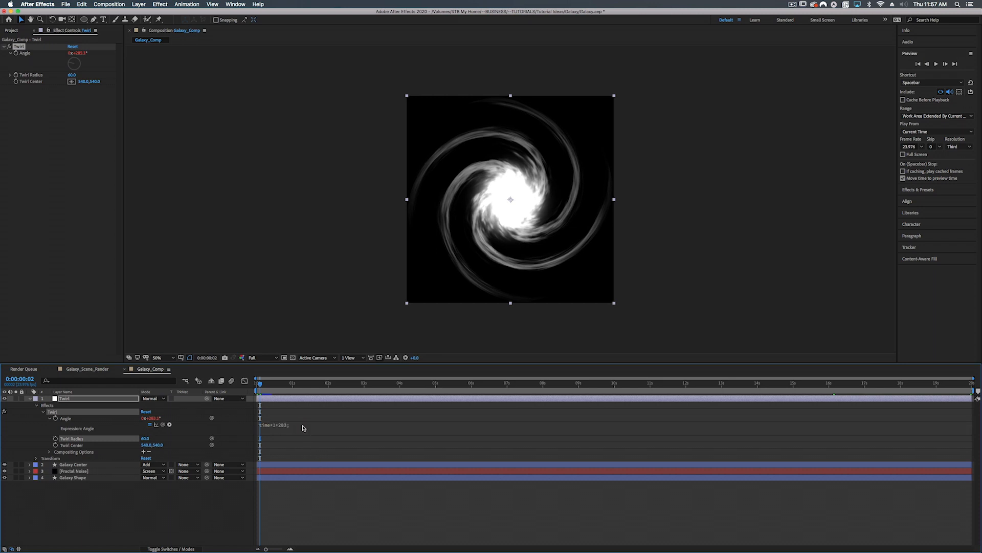
left_click_drag(274, 385, 256, 383)
key("space")
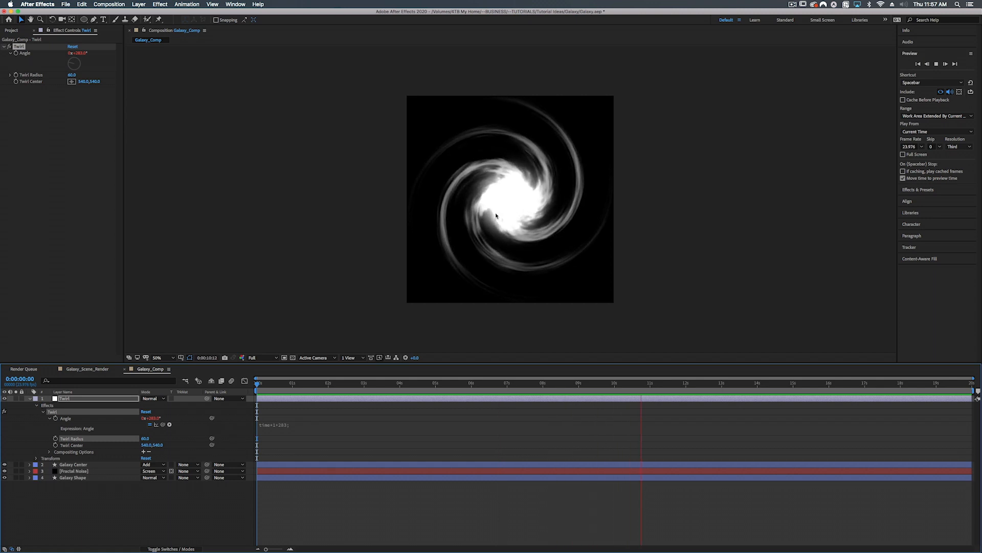
key("space")
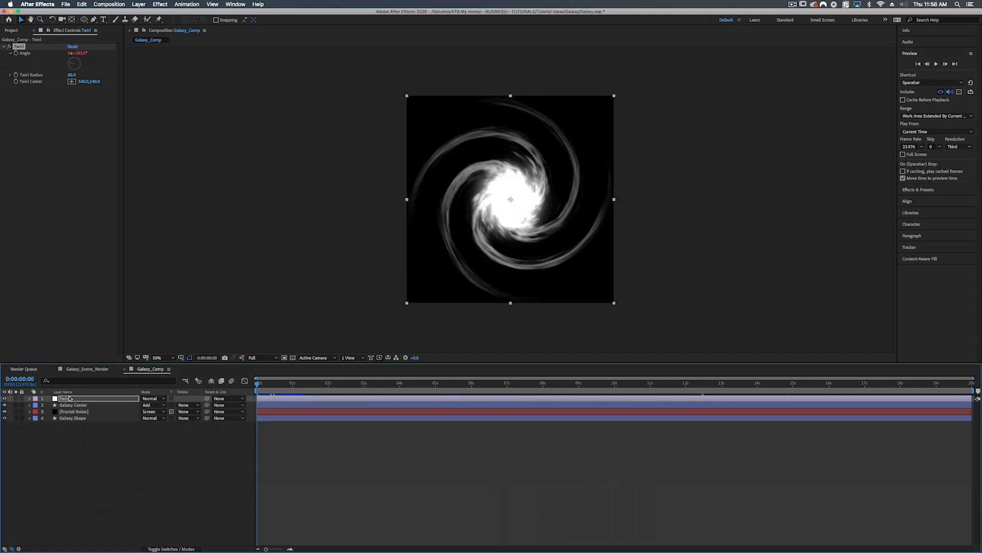
Create a 1080 × 1080 px solid named Stars with the white colour FFFFFF
right_click(108, 479)
mouse_move(125, 467)
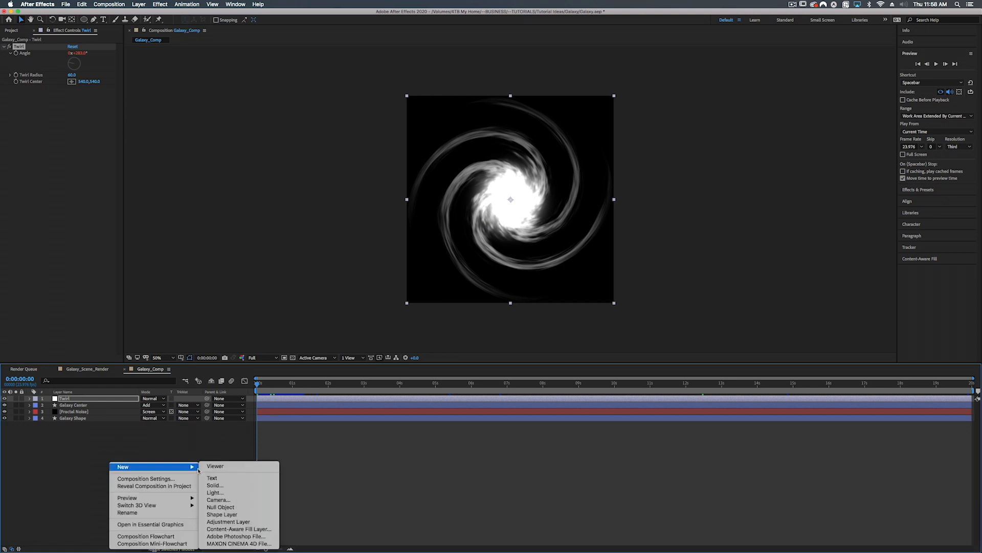
left_click(225, 485)
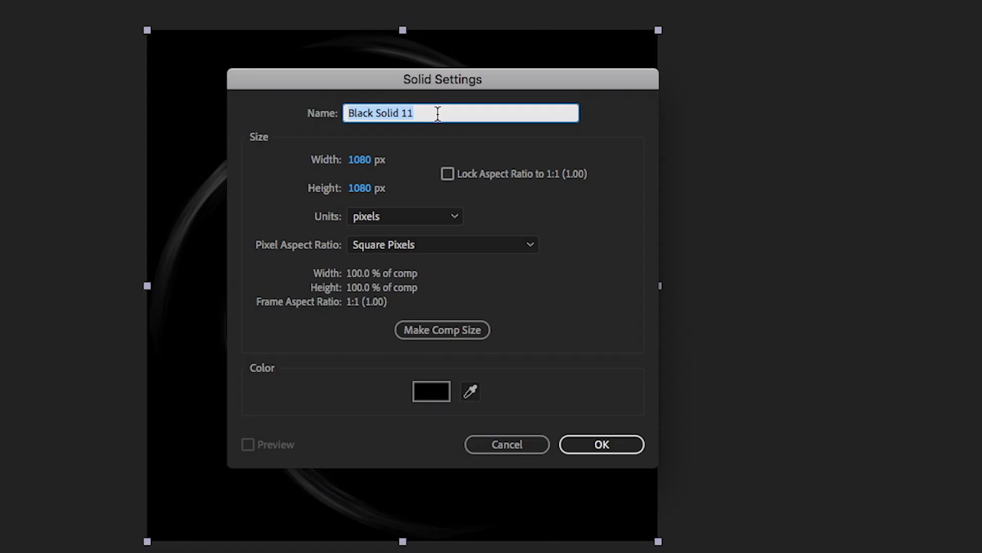
type("Stars")
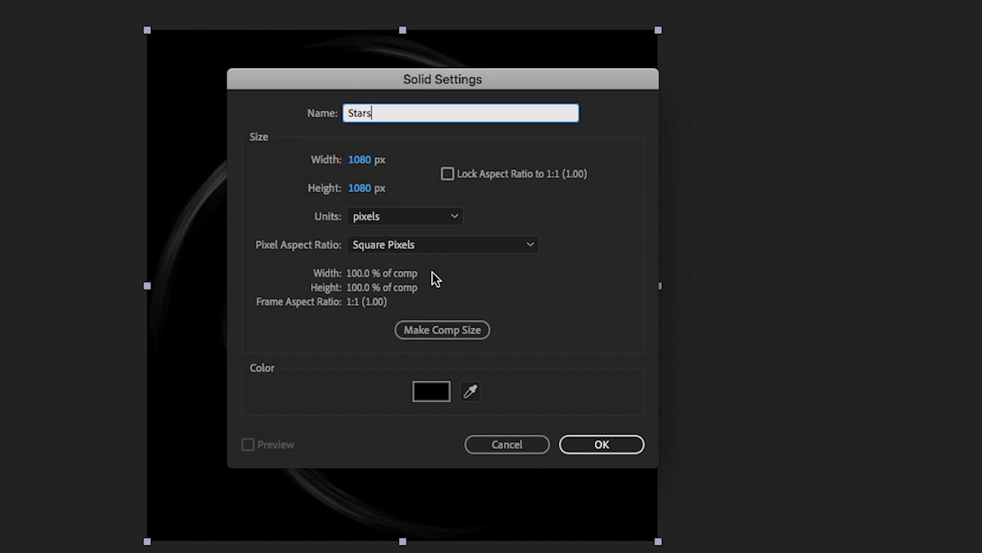
left_click(426, 391)
left_click_drag(1, 119, 371, 119)
type("FFFFFF")
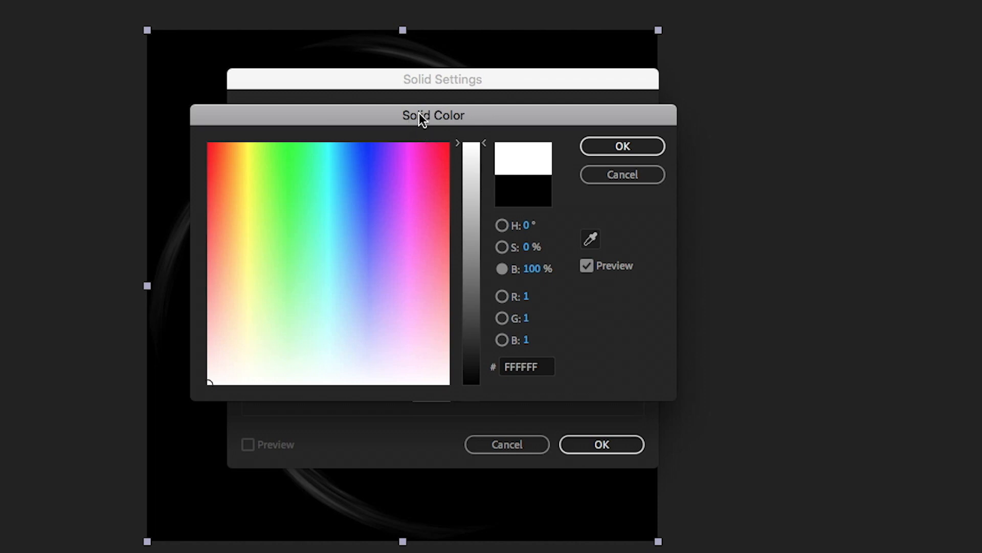
mouse_move(419, 114)
left_mouse_down()
mouse_move(441, 109)
mouse_move(429, 126)
mouse_move(427, 105)
mouse_move(419, 109)
left_mouse_up()
mouse_move(481, 134)
left_mouse_down()
mouse_move(474, 215)
mouse_move(481, 134)
left_mouse_up()
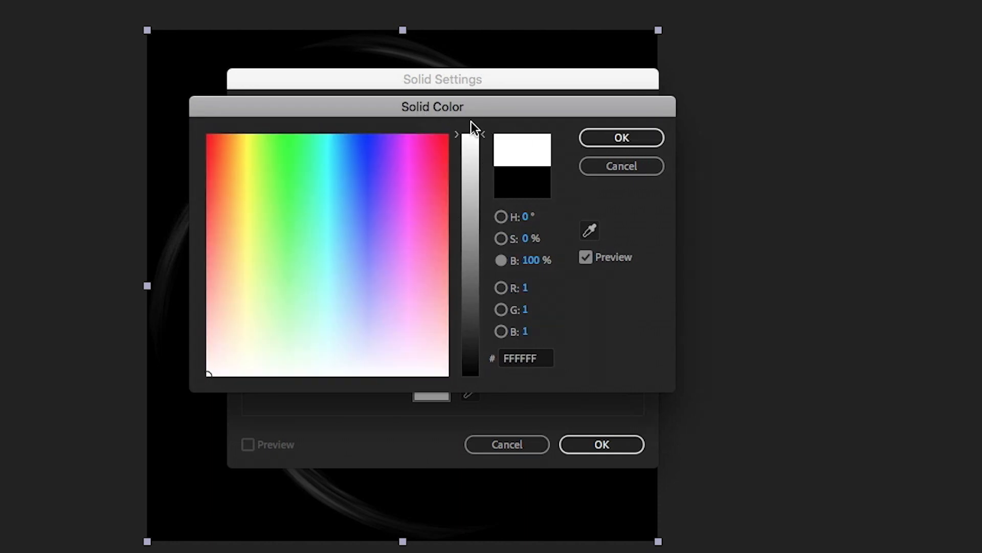
left_click(617, 138)
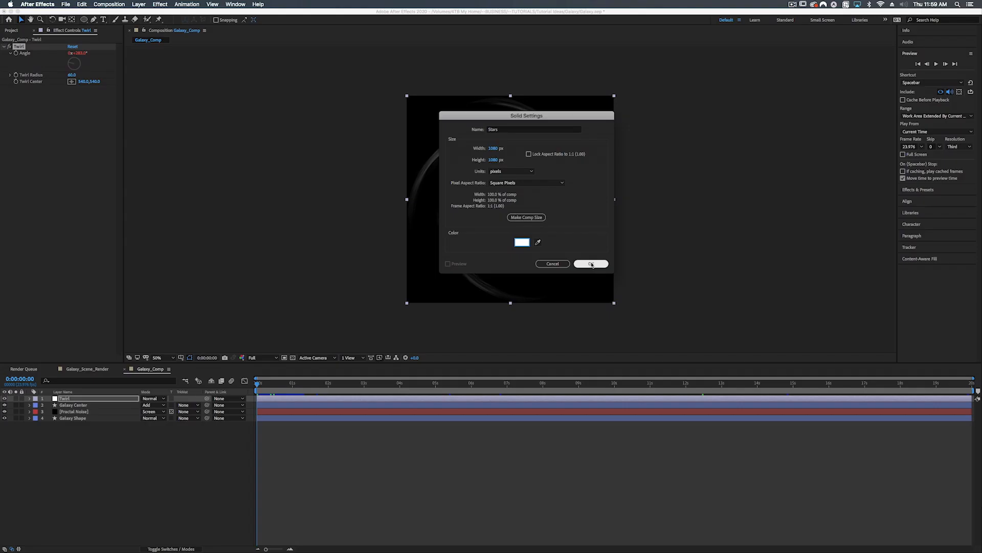
left_click(601, 444)
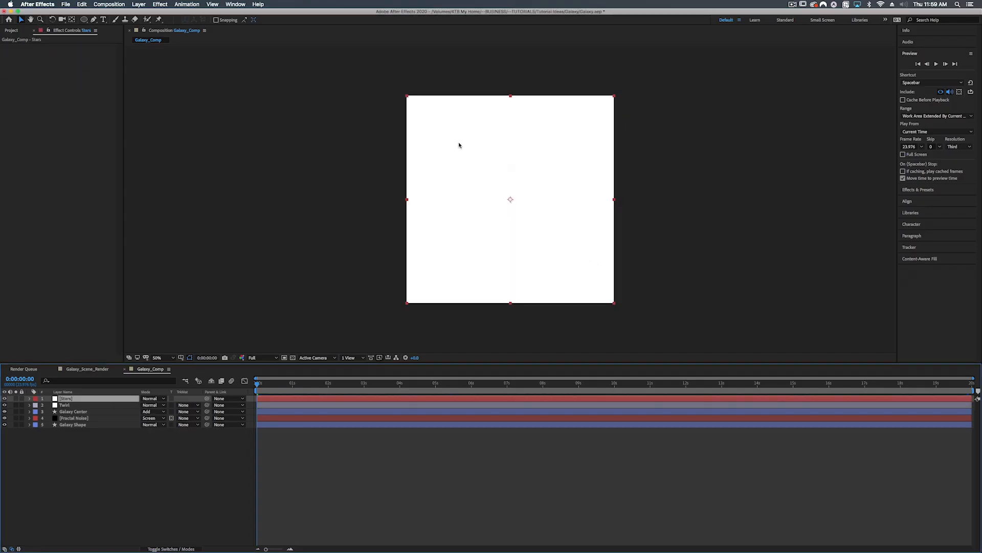
Apply the CC Star Burst effect to the Stars layer and preview its motion
left_click(926, 190)
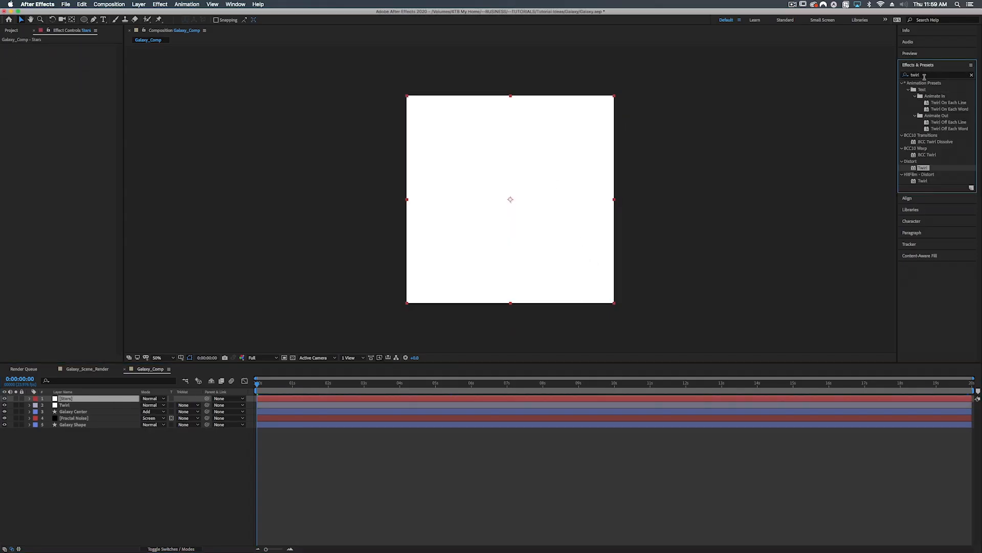
left_click(927, 75)
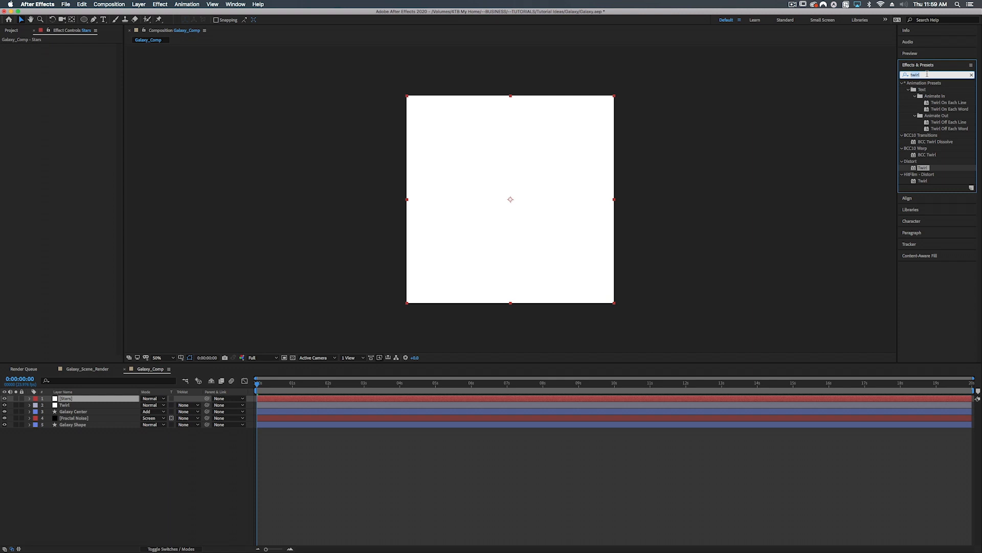
type("cc sta")
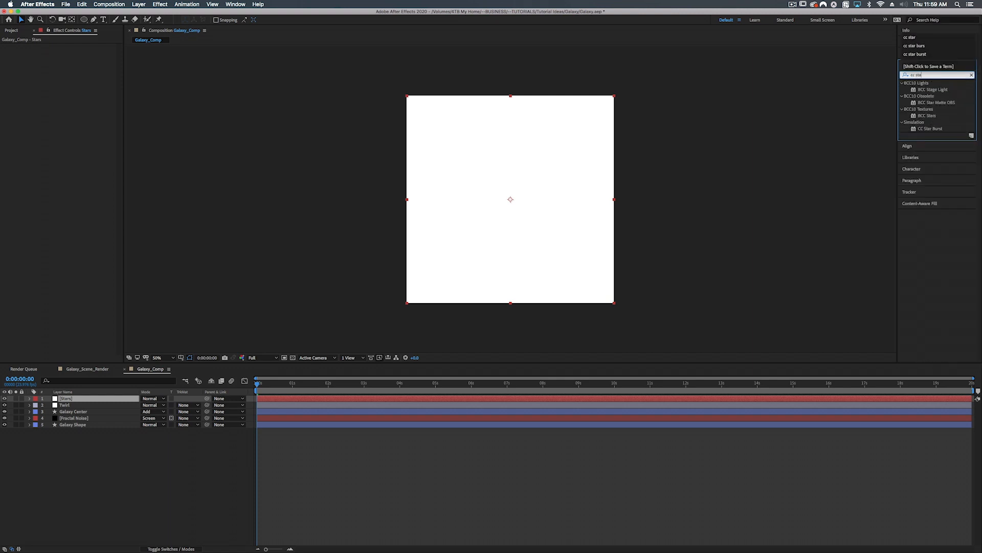
left_click_drag(924, 131, 685, 399)
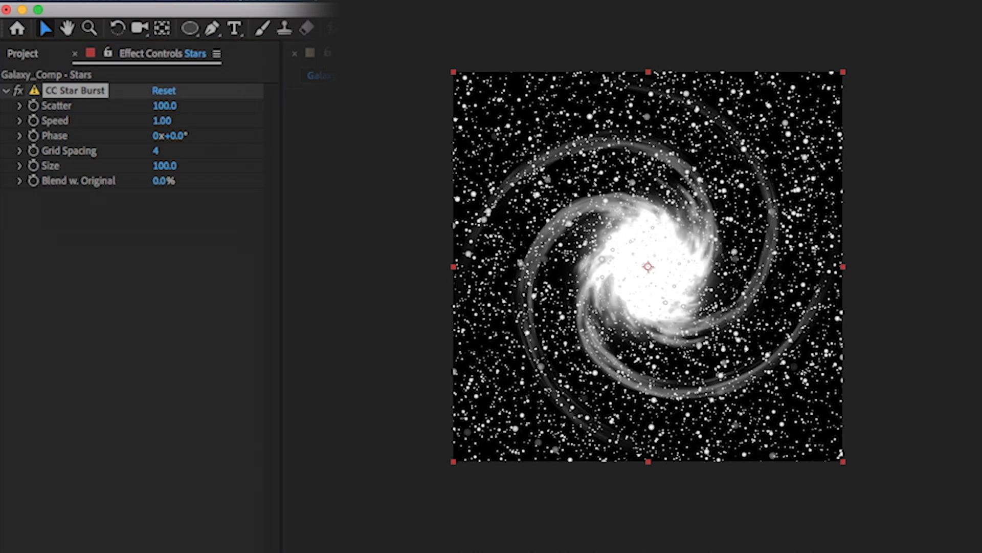
key("space")
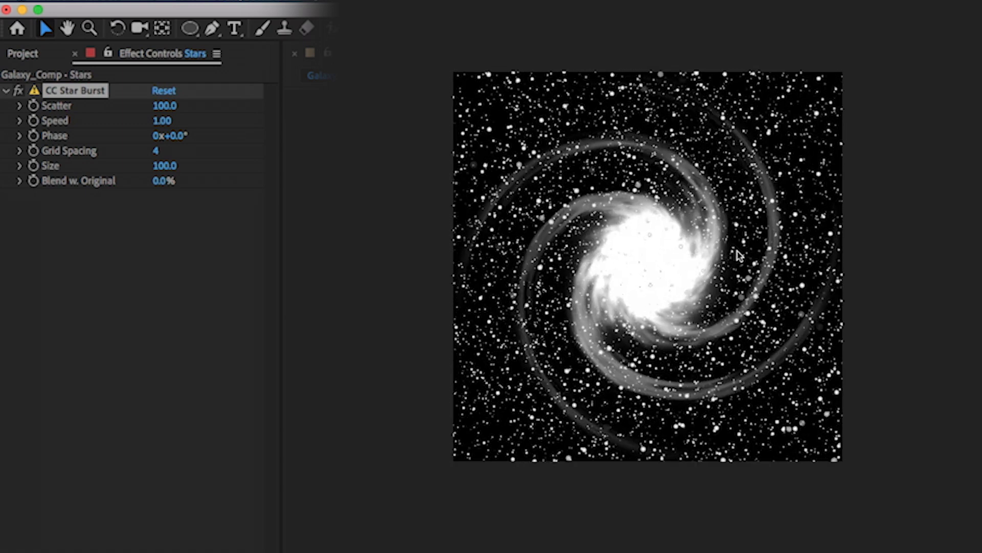
key("space")
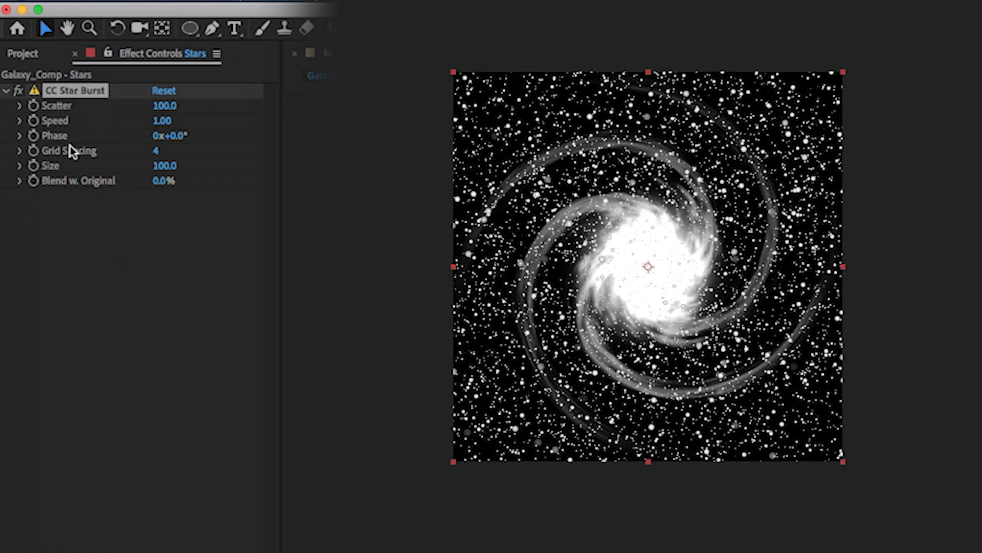
Set CC Star Burst on the Stars layer to Speed 0, Scatter 58, Grid Spacing 3 and Size 49
left_click(163, 121)
type("0")
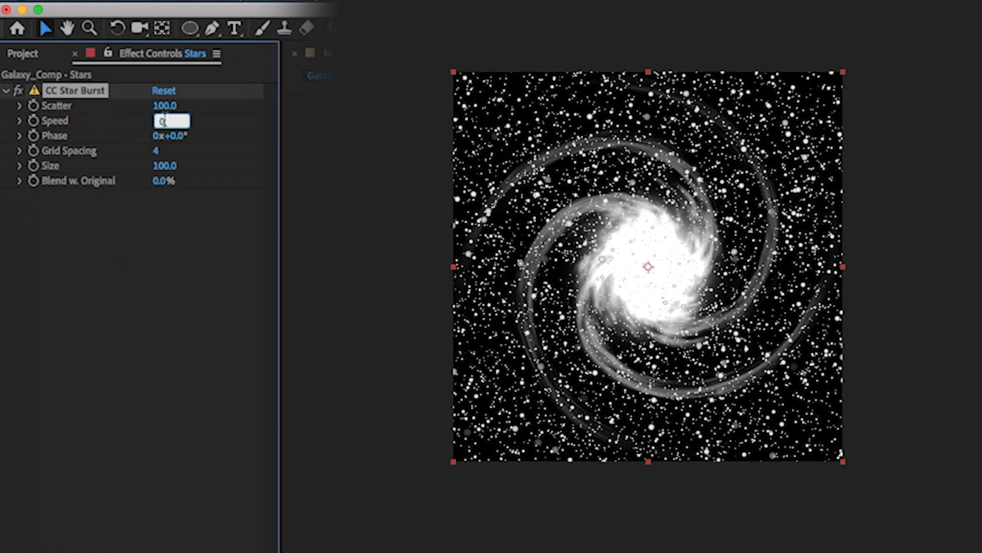
key("Return")
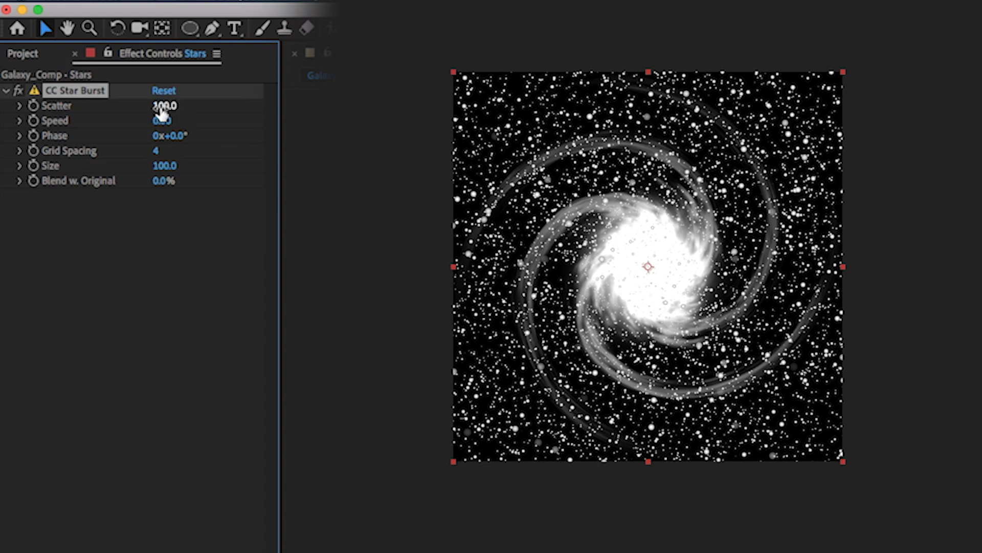
left_click_drag(162, 113, 161, 148)
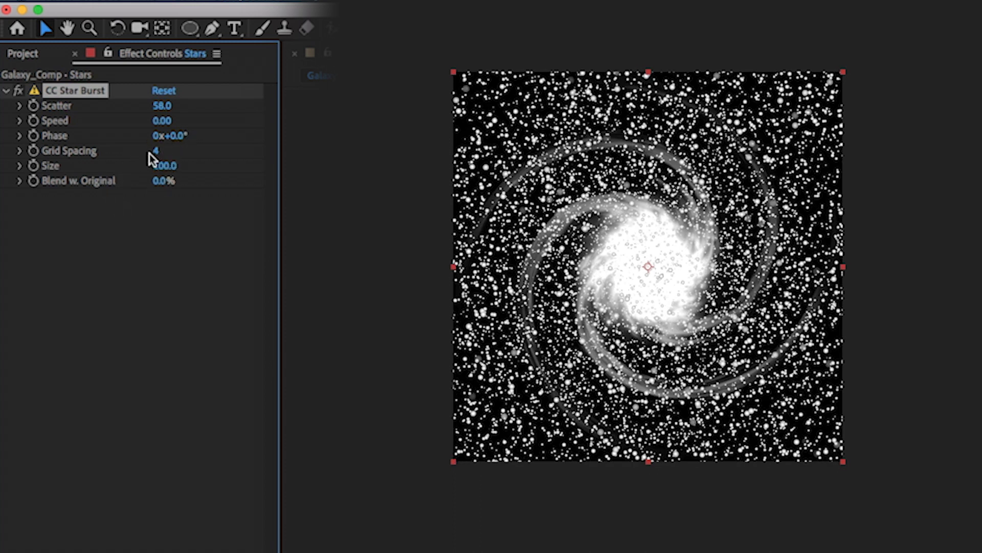
left_click(155, 151)
type("3")
key("Return")
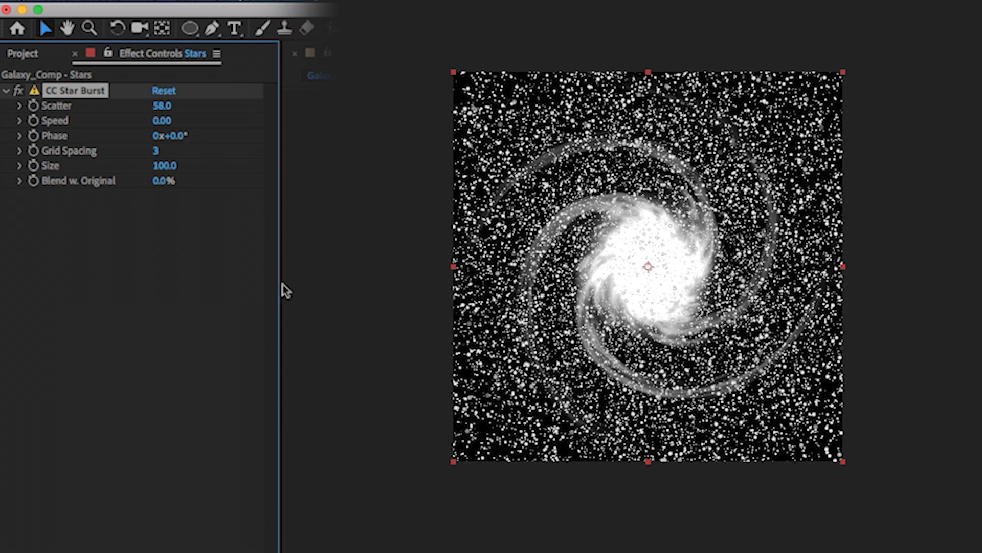
left_click_drag(164, 171, 163, 210)
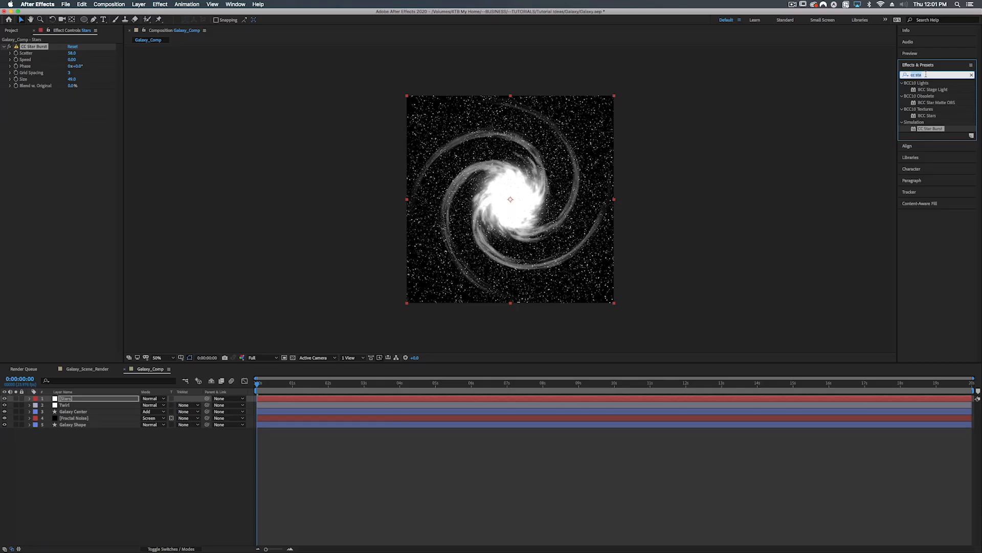
Apply the Color Correction Exposure effect to the Stars layer with Exposure 1.00 and Gamma Correction 0.93
type("exposure")
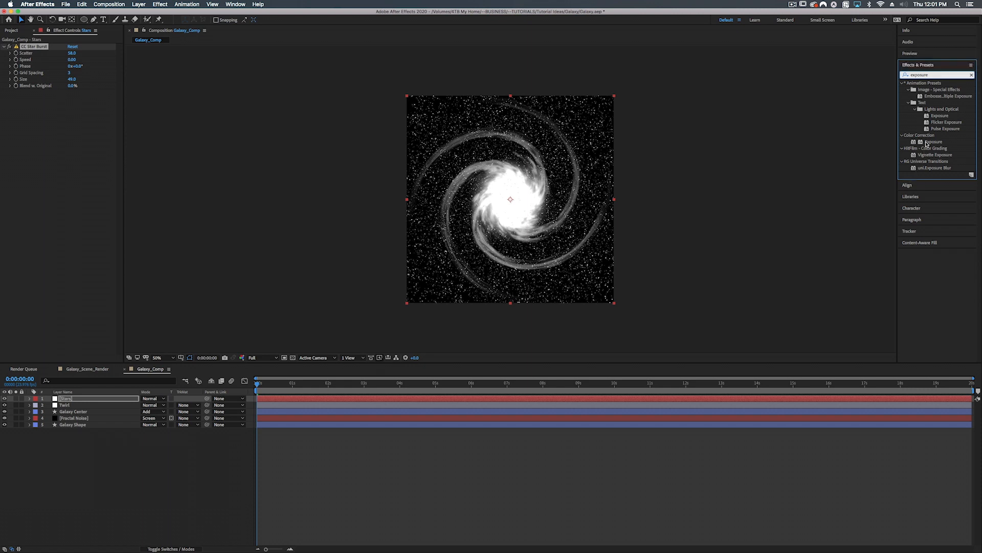
left_click_drag(928, 143, 607, 398)
left_click_drag(72, 113, 75, 117)
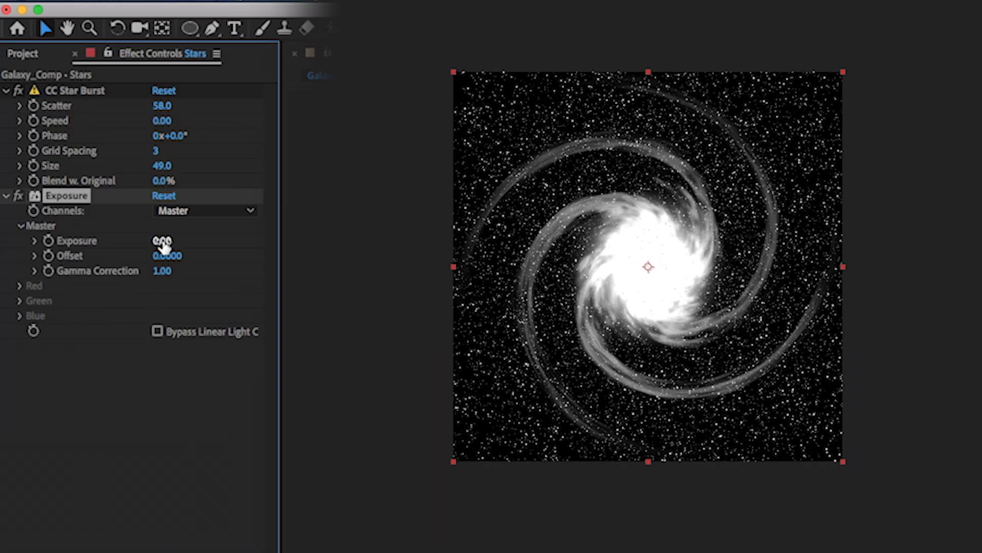
left_click_drag(167, 250, 259, 248)
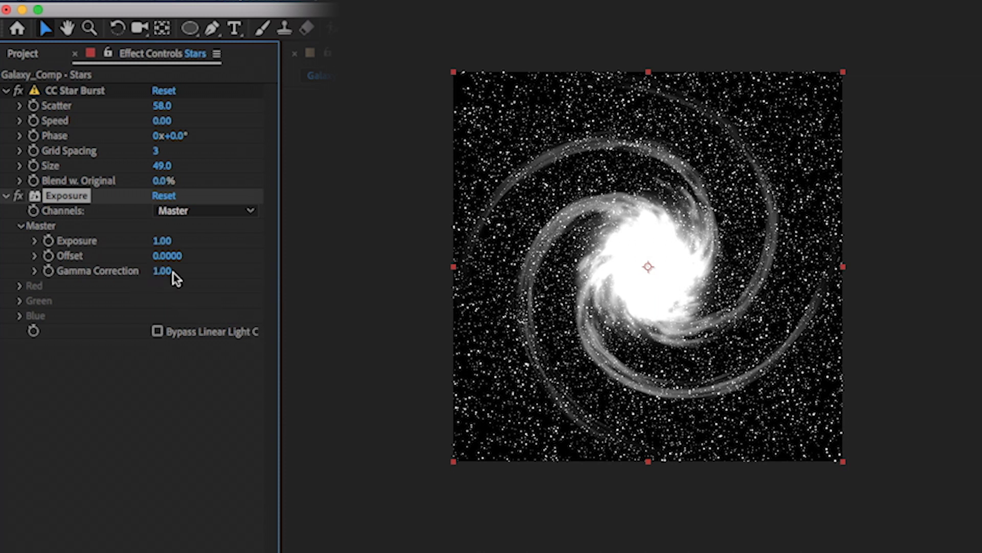
left_click_drag(158, 276, 158, 281)
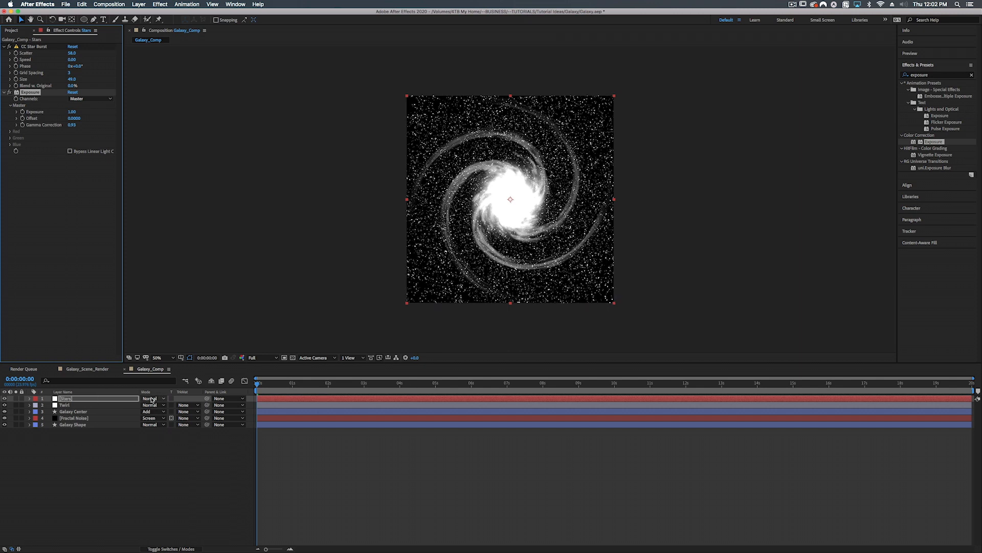
Set the Stars layer's blending mode to Add and turn on Preserve Underlying Transparency for it
left_click(152, 399)
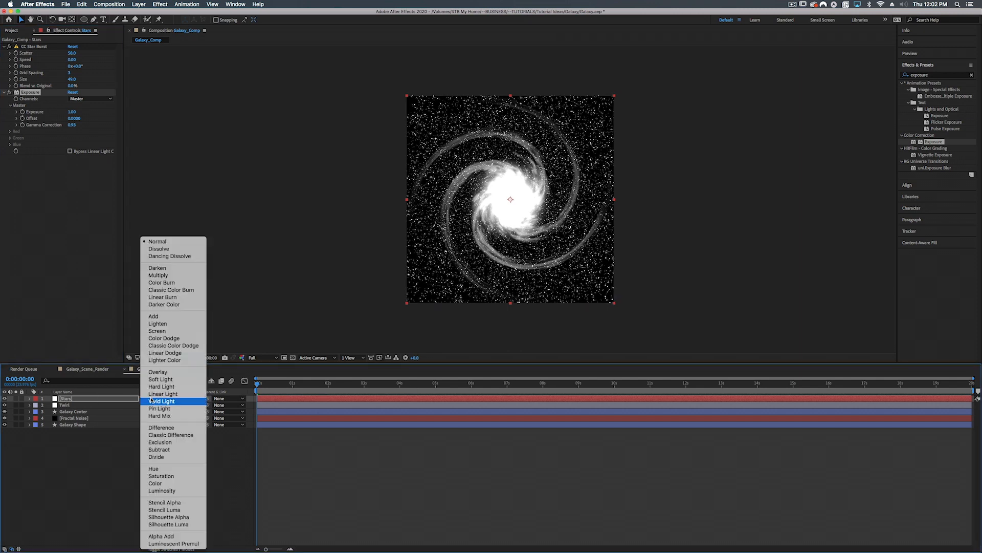
left_click(154, 317)
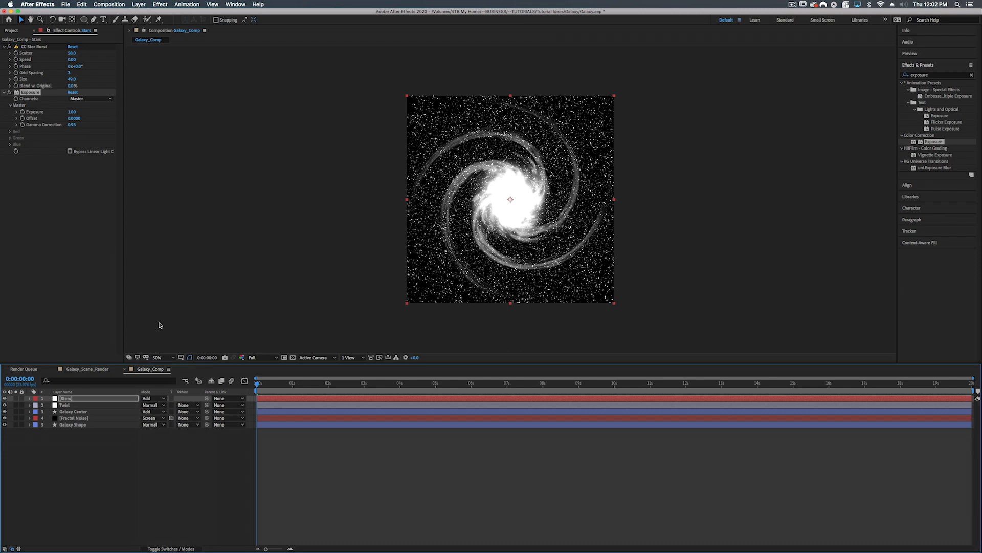
left_click(171, 398)
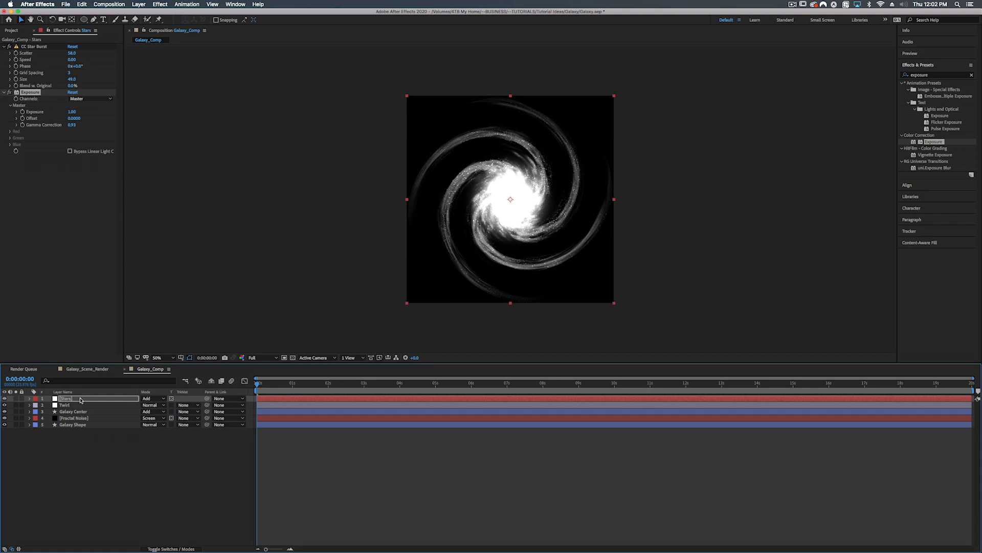
Animate the Stars layer's Rotation with the expression time*1; and preview the galaxy
key("r")
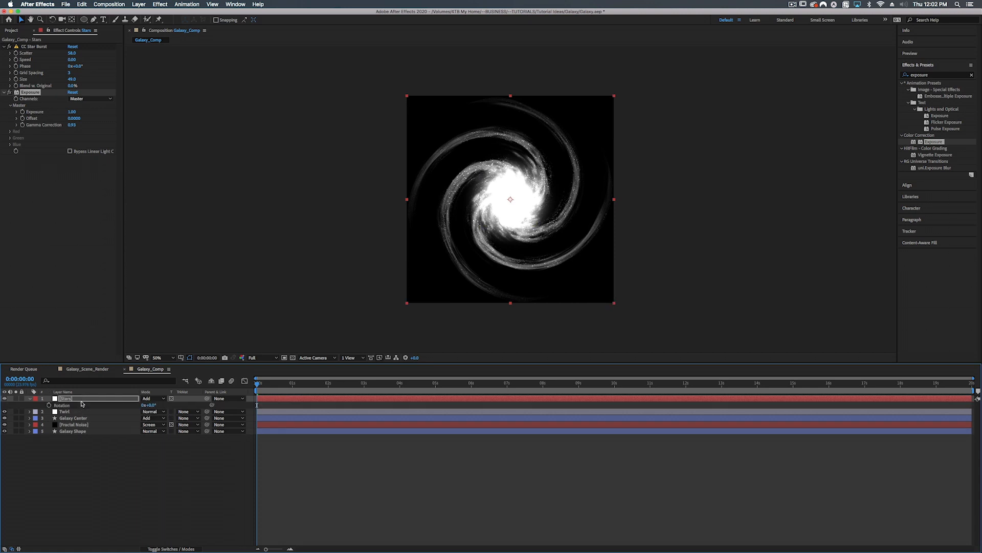
left_click(49, 405, "alt")
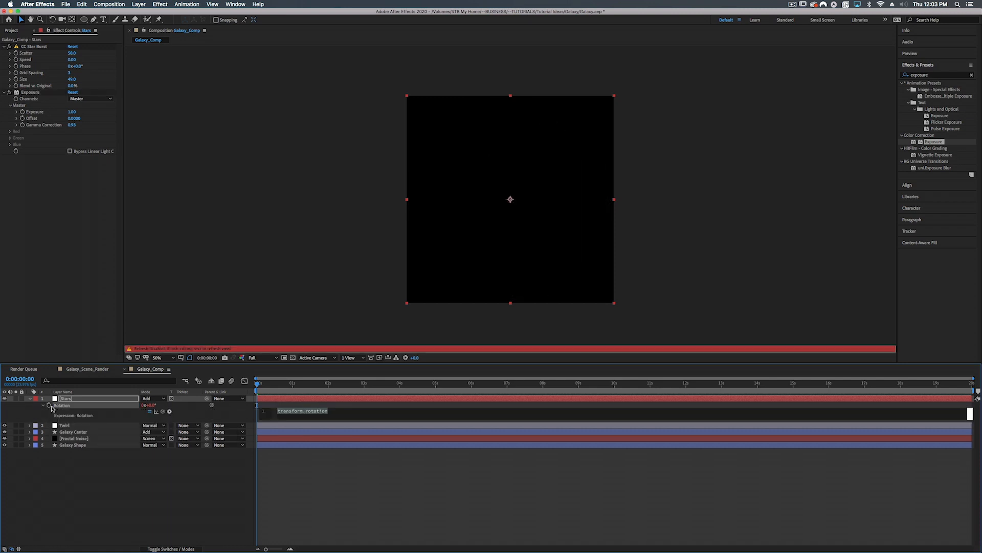
type("time*")
left_click(247, 243)
key("space")
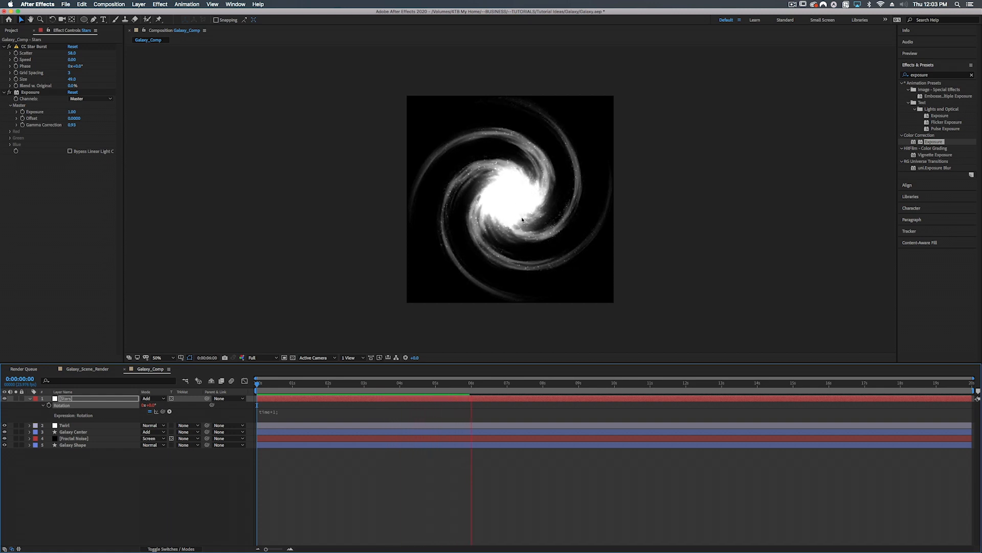
left_click(85, 400)
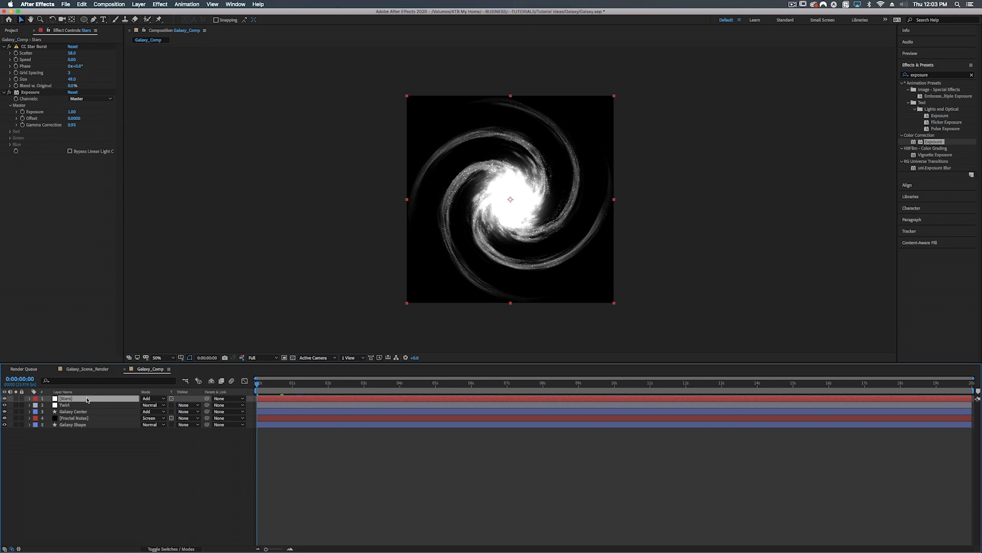
Duplicate the Stars layer and apply Fast Box Blur to the copy with a Blur Radius of 2
key("super+d")
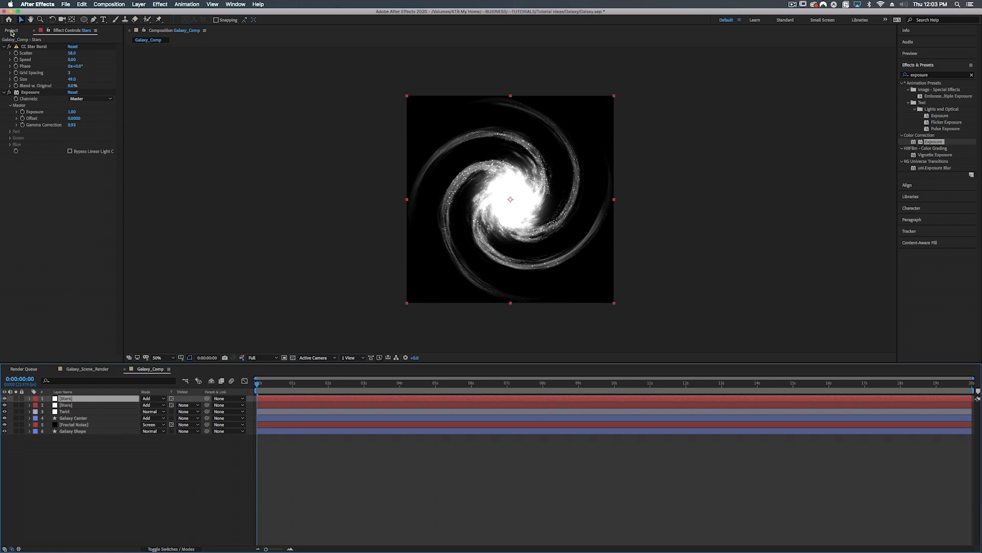
left_click(937, 75)
type("fast")
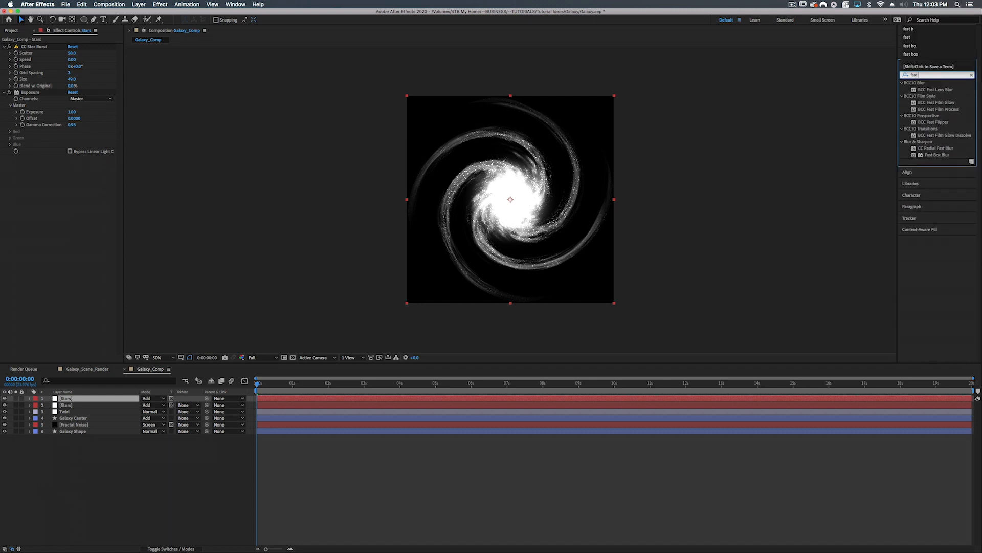
left_click_drag(937, 155, 78, 178)
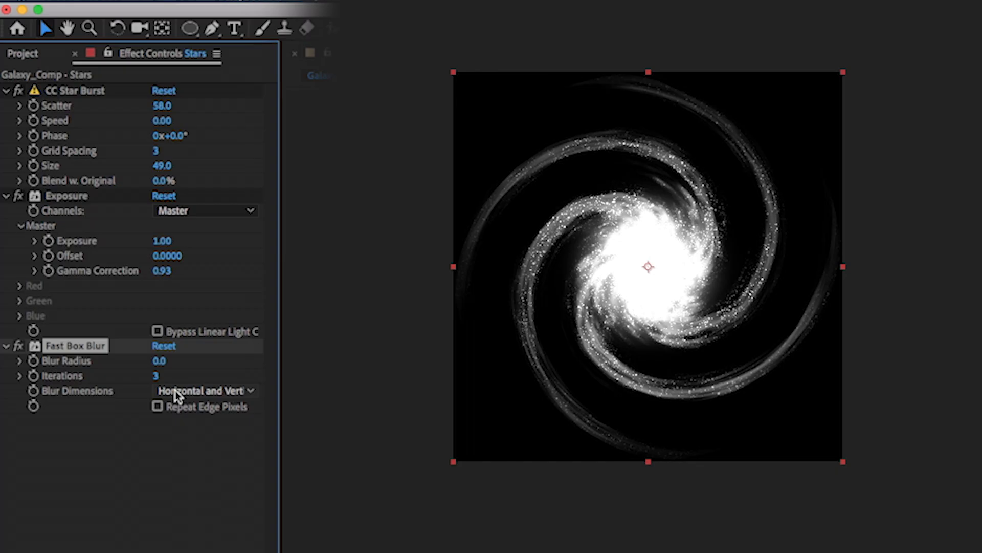
left_click(162, 362)
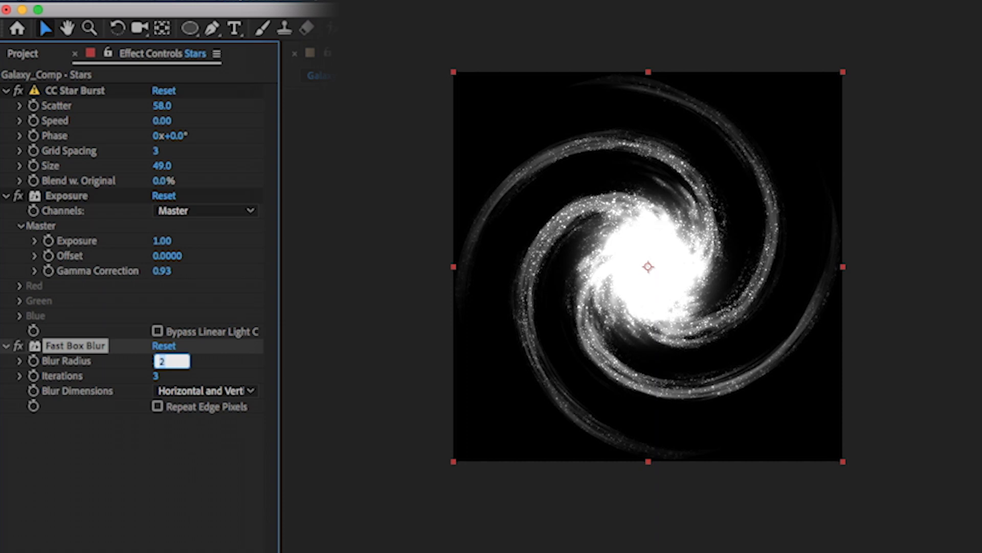
scroll(569, 278, "up", 1)
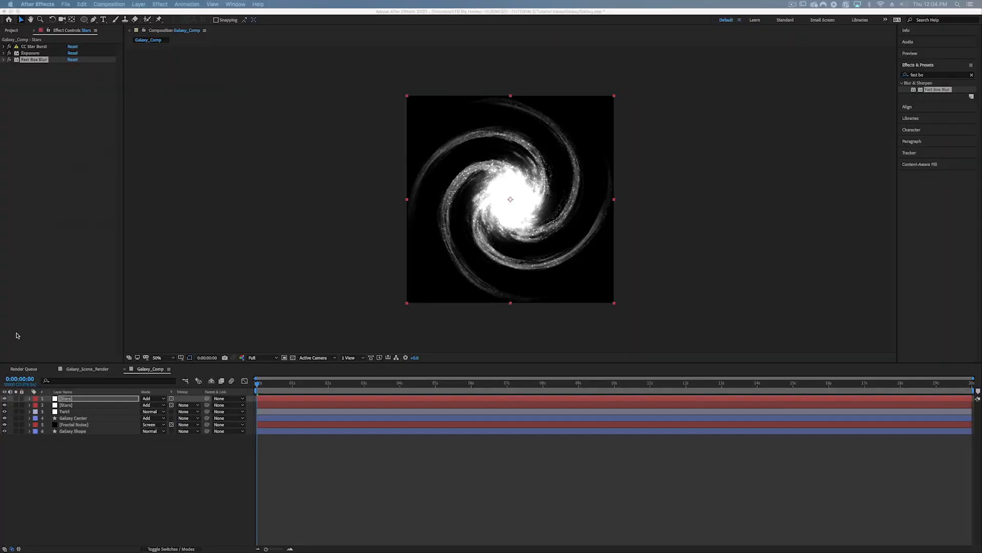
Set the blending mode of the blurred Stars copy to Screen
left_click(149, 401)
left_click(149, 400)
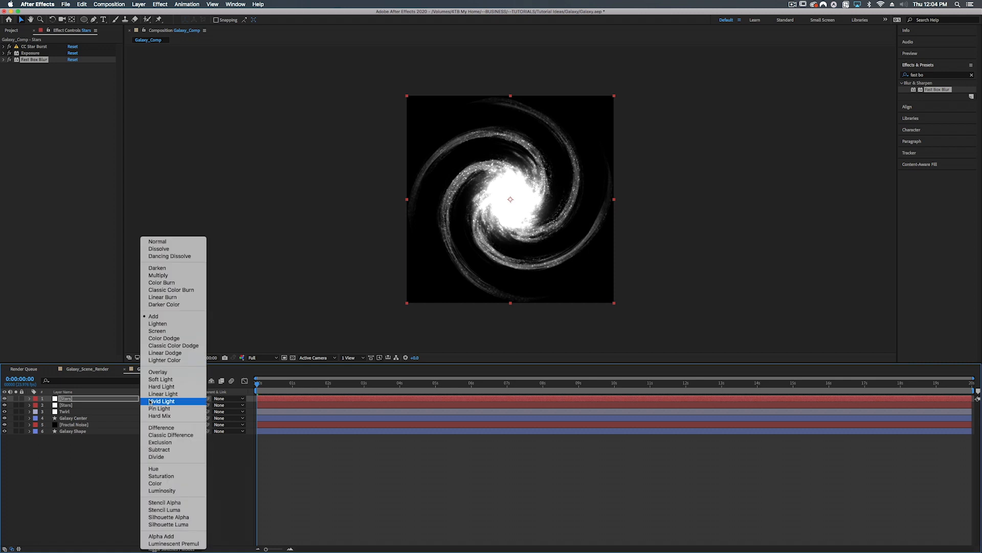
left_click(161, 332)
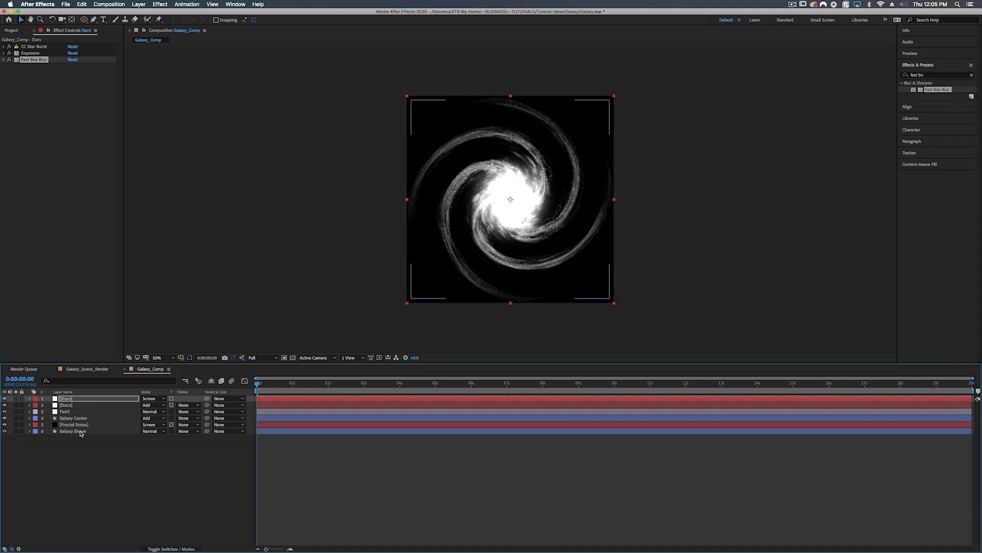
Pre-compose all layers of Galaxy_Comp into a new composition named Galaxy_PC, moving all attributes into it
key("super+a")
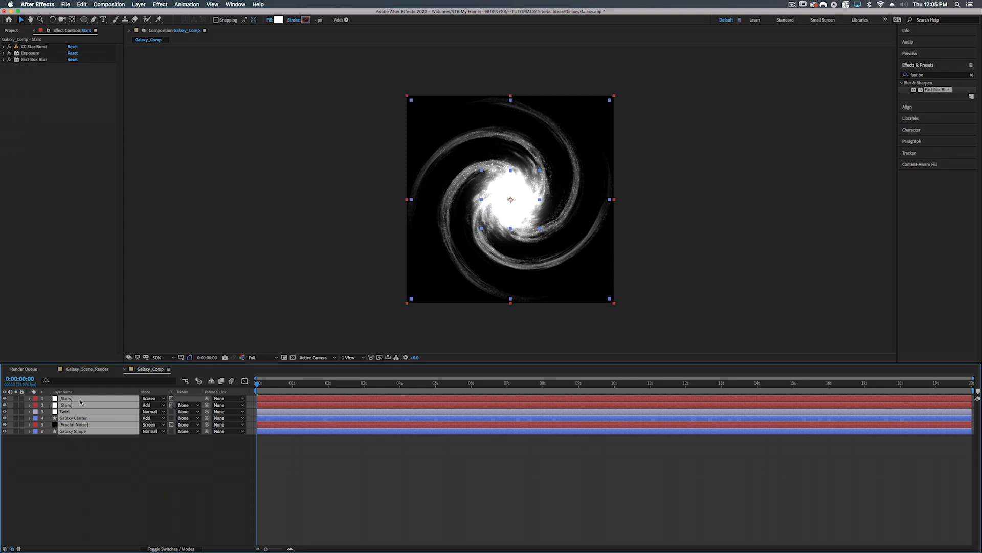
key("super+shift+c")
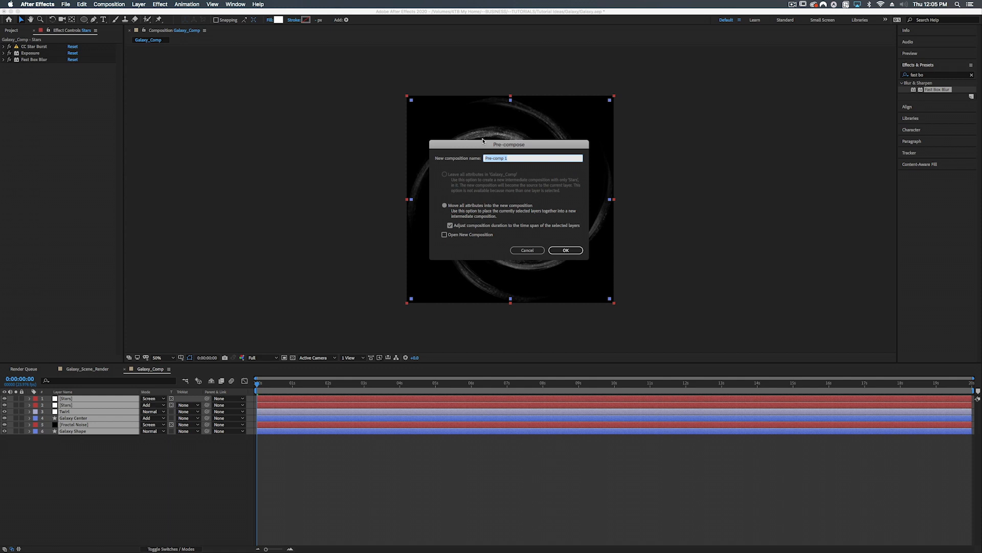
type("Galaxy_PC")
left_click(565, 250)
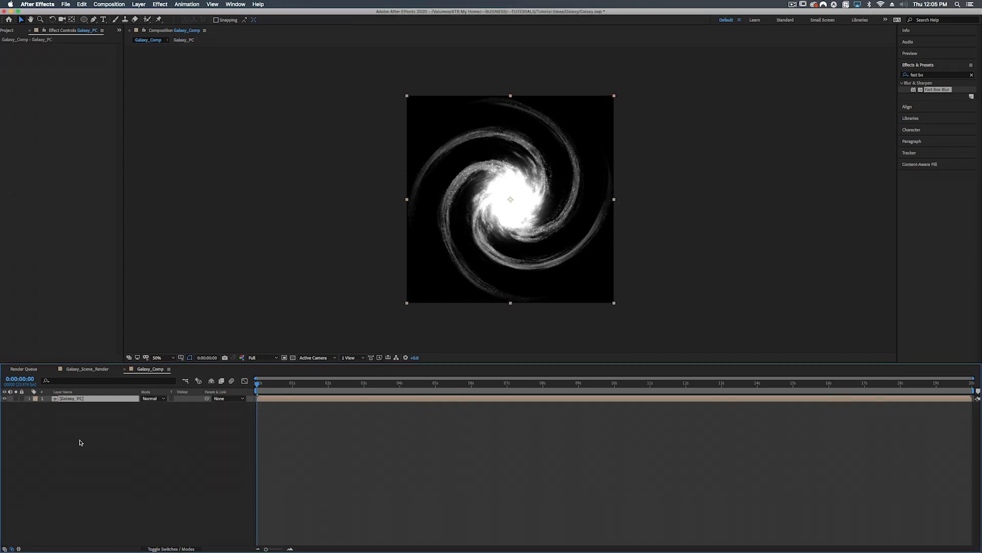
right_click(98, 427)
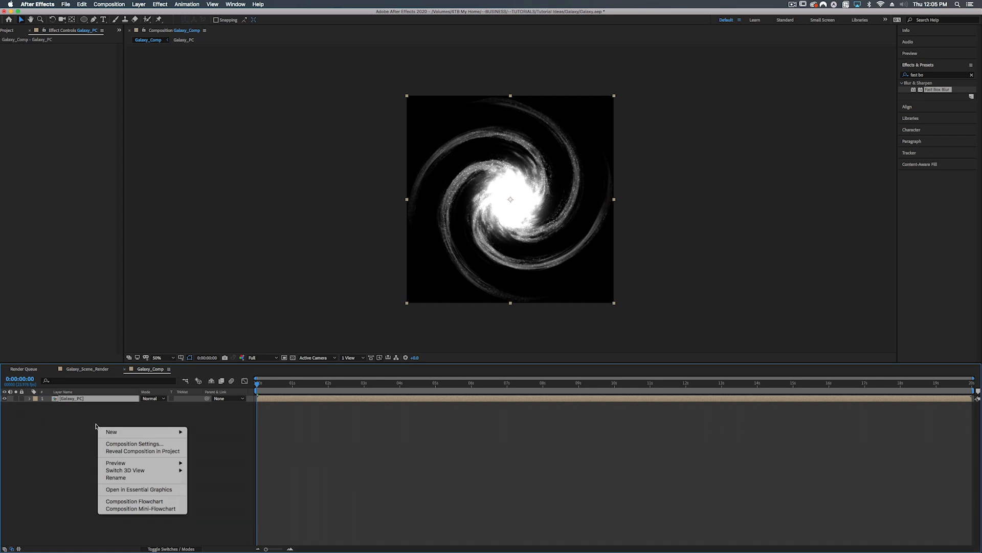
mouse_move(101, 433)
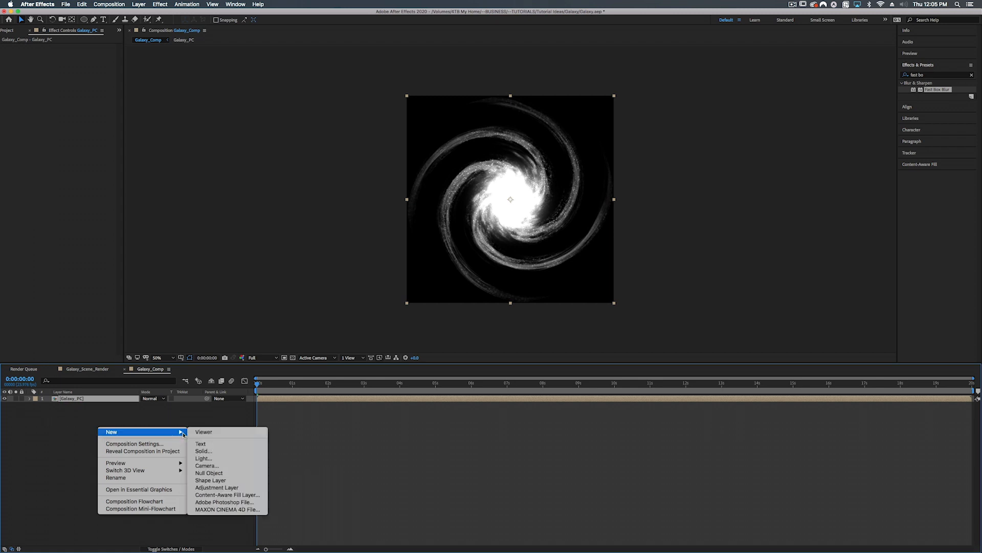
left_click(204, 451)
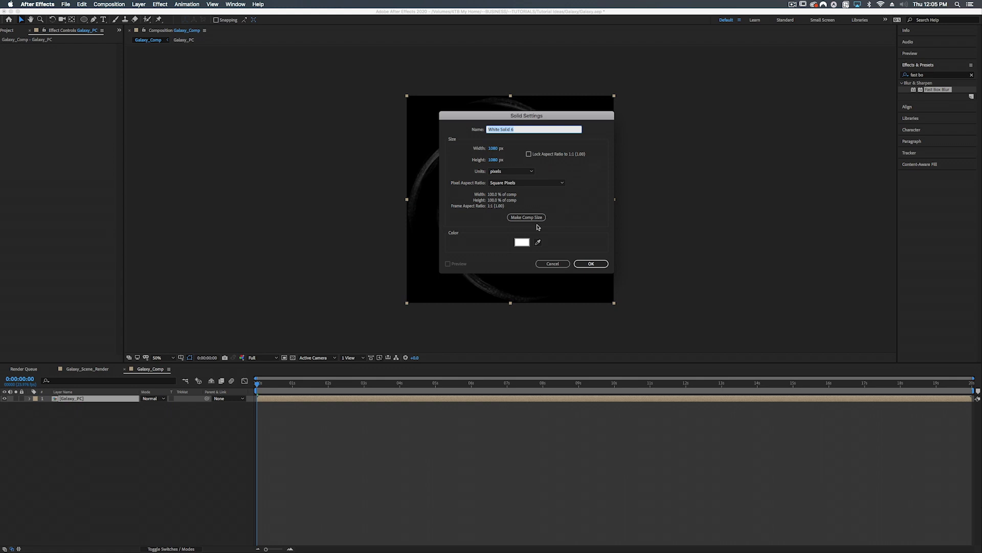
left_click(521, 245)
left_click_drag(479, 204, 347, 277)
left_click_drag(536, 179, 518, 287)
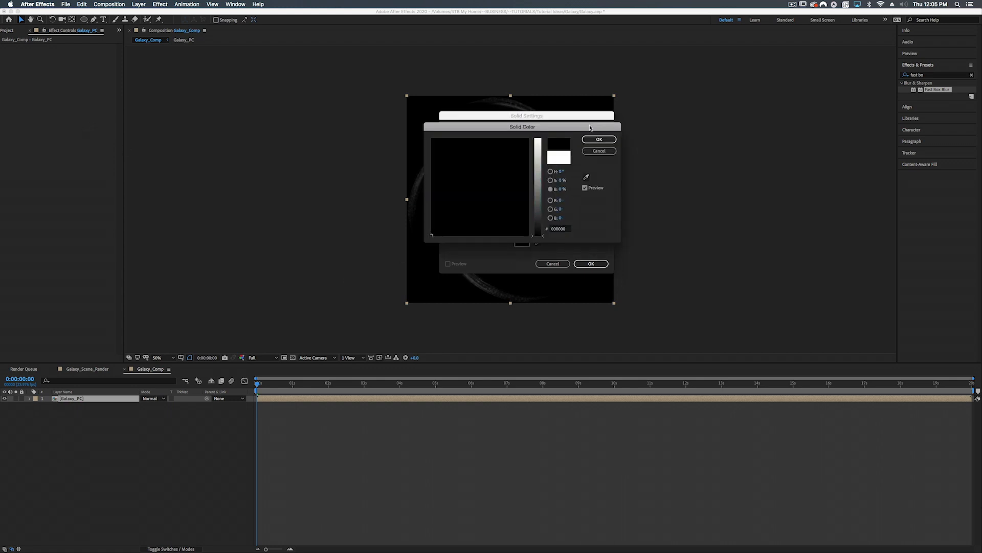
left_click(599, 139)
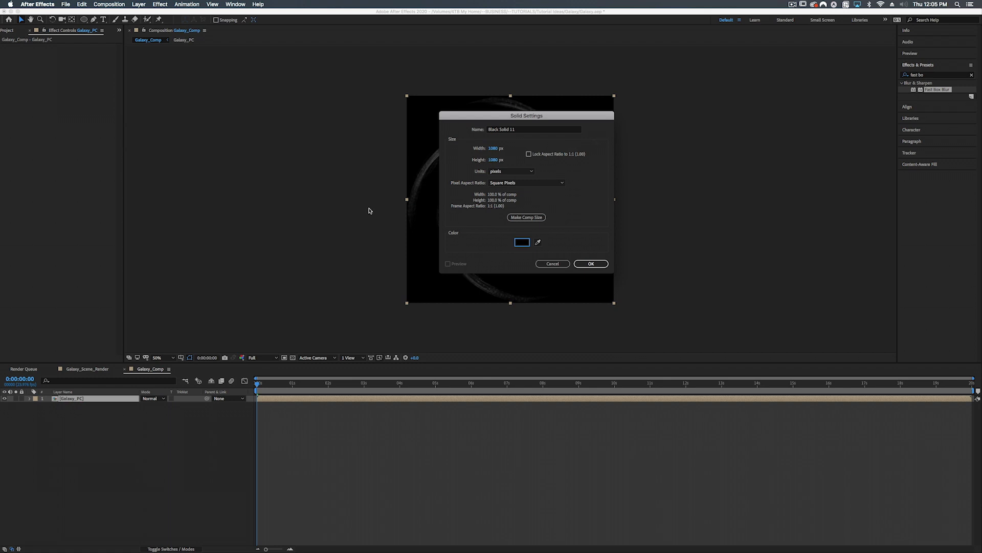
left_click(591, 264)
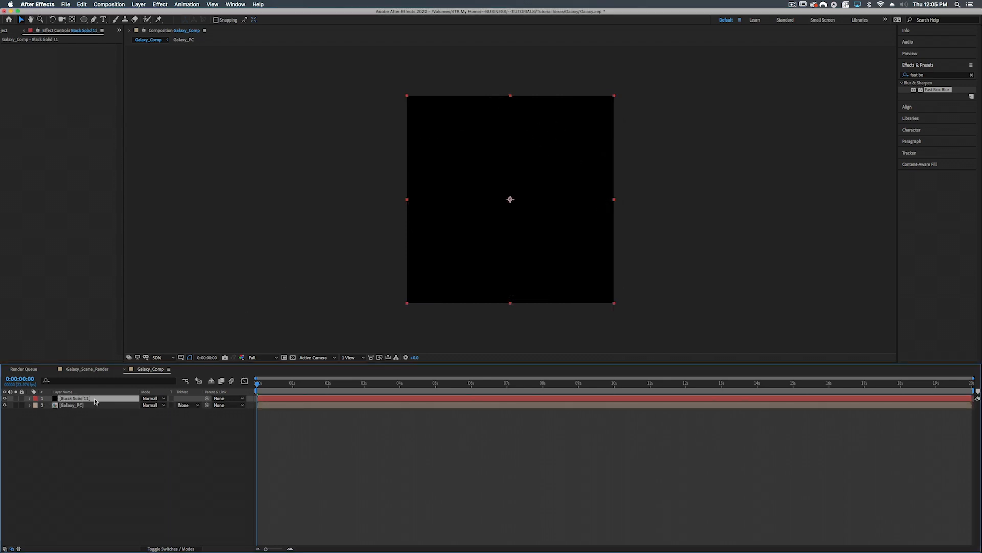
mouse_move(94, 401)
left_mouse_down()
mouse_move(96, 412)
mouse_move(88, 411)
left_mouse_up()
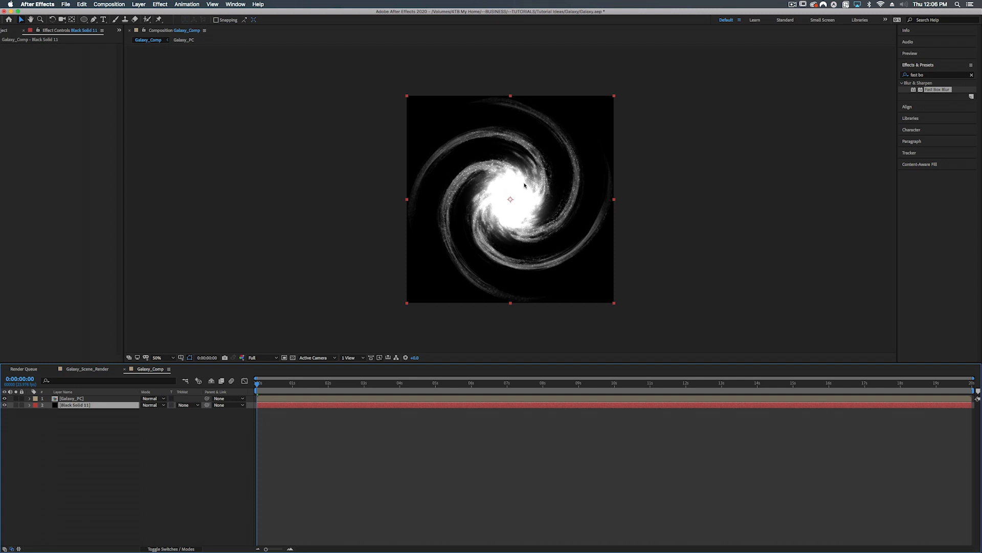
Apply the Color Correction Curves effect to Galaxy_PC and shape its RGB curve into a gentle S for more contrast
left_click(81, 399)
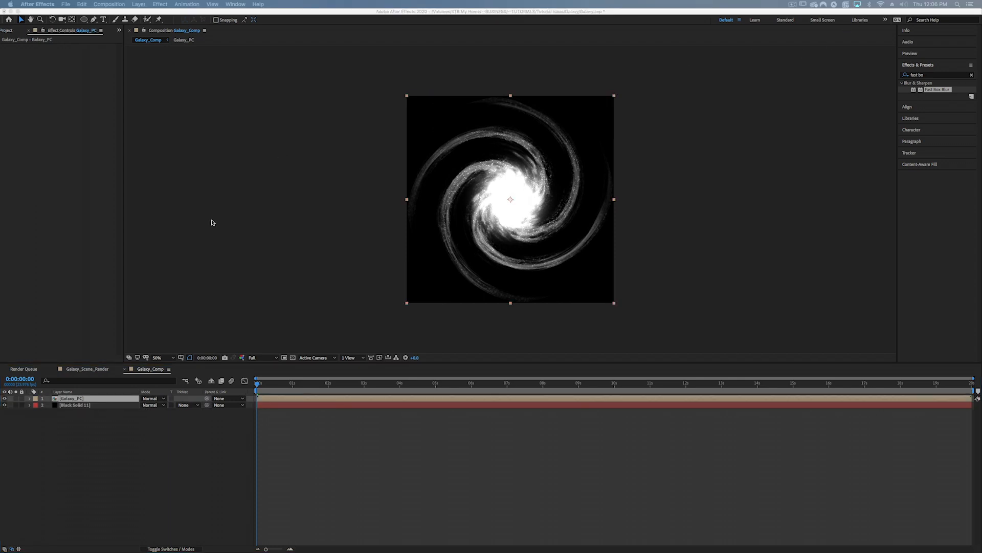
left_click(78, 400)
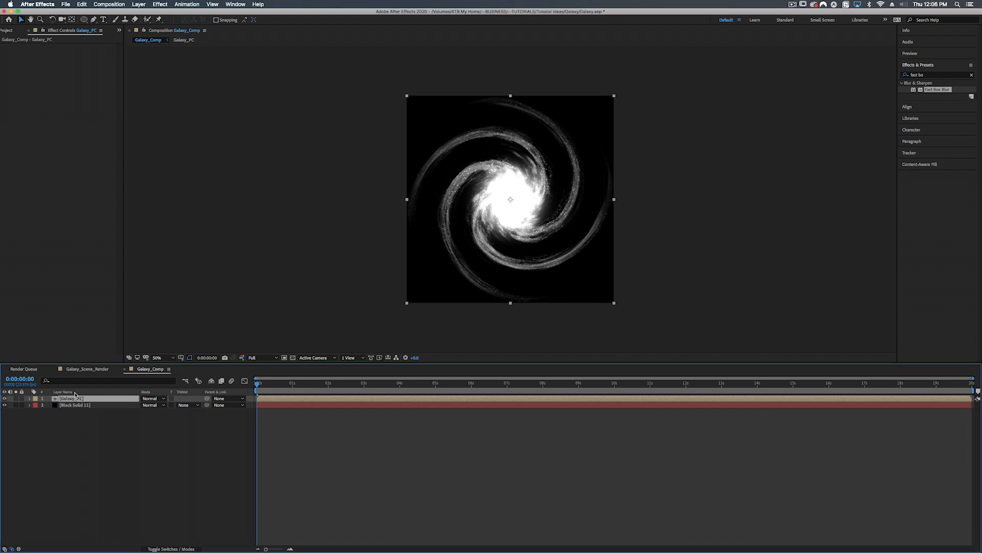
left_click(928, 77)
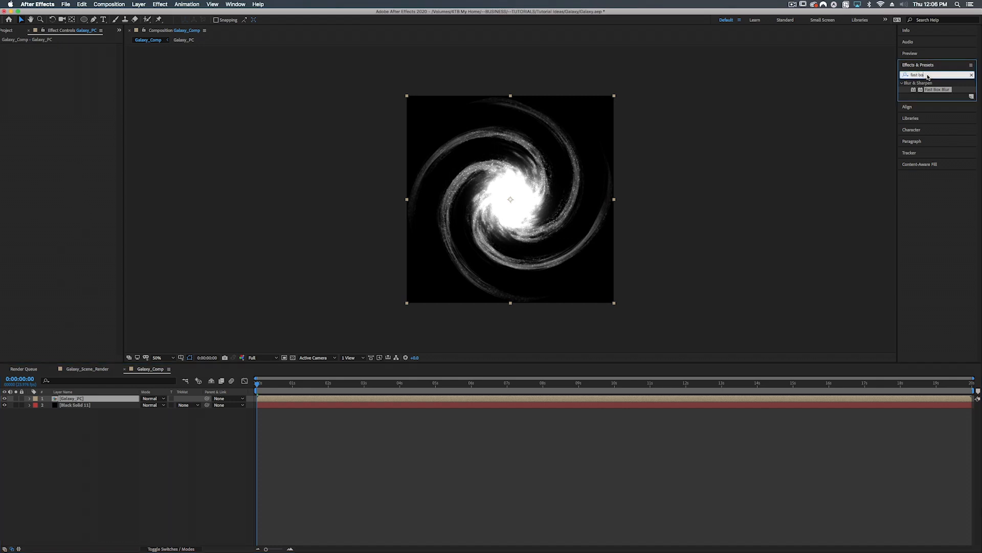
type("curves")
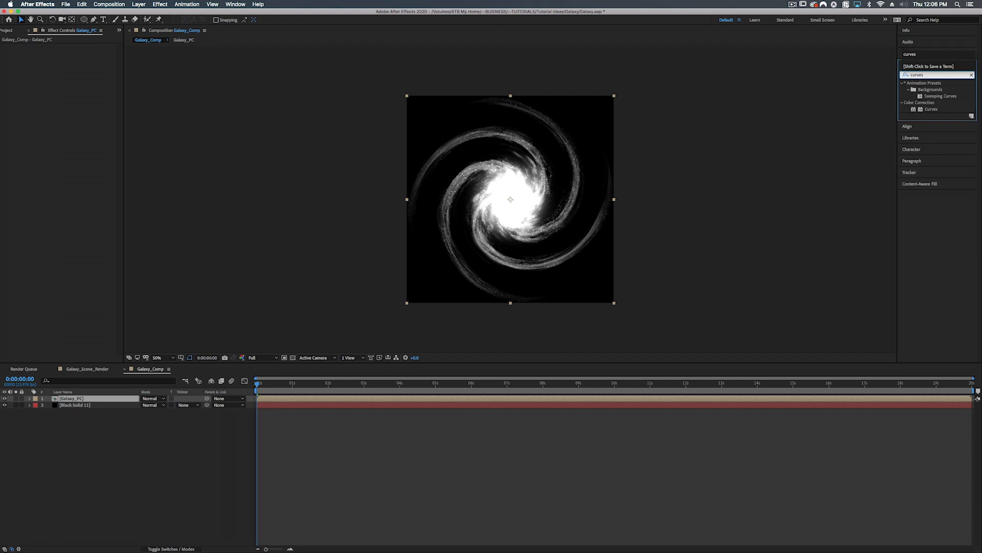
double_click(931, 109)
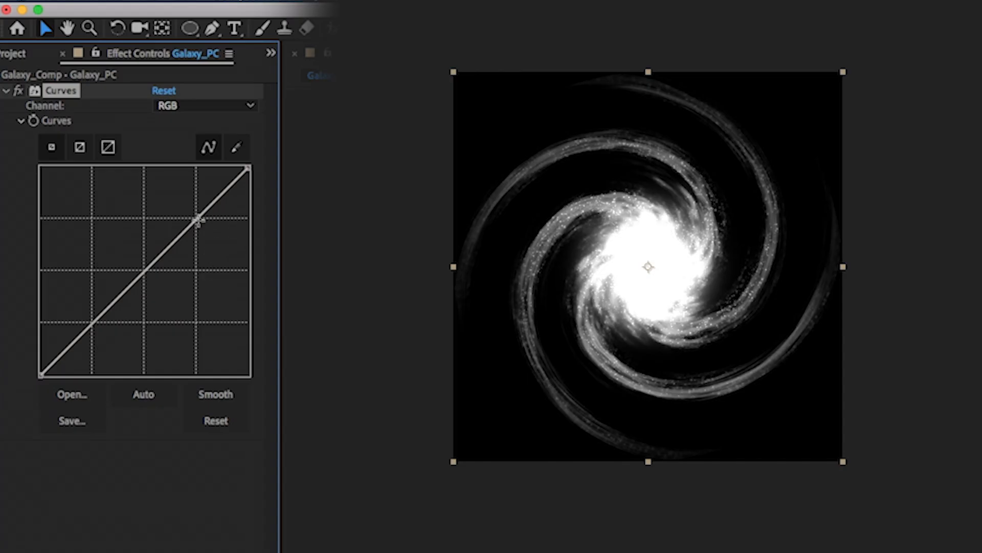
left_click_drag(198, 220, 193, 209)
mouse_move(95, 307)
left_mouse_down()
mouse_move(101, 335)
mouse_move(102, 323)
left_mouse_up()
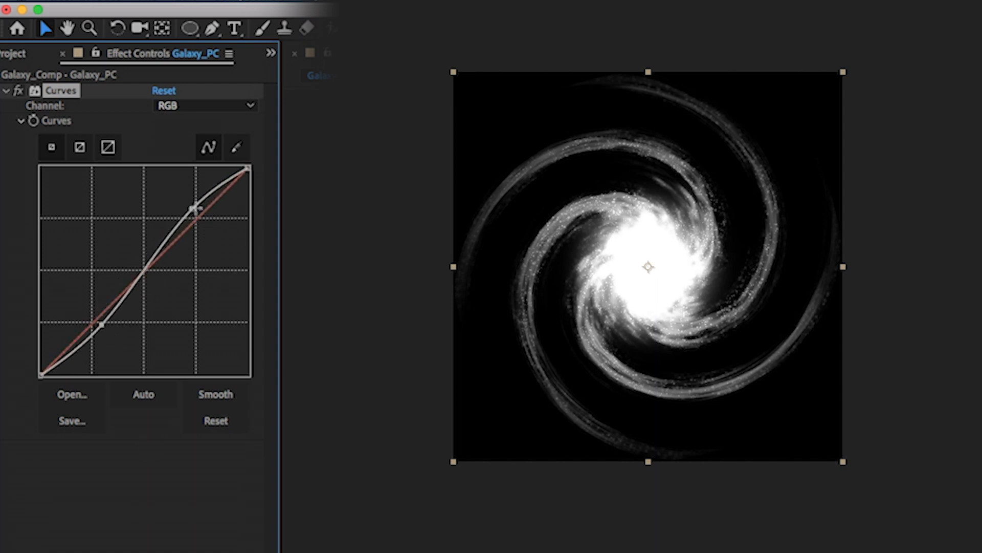
mouse_move(195, 208)
left_mouse_down()
mouse_move(203, 221)
mouse_move(192, 208)
left_mouse_up()
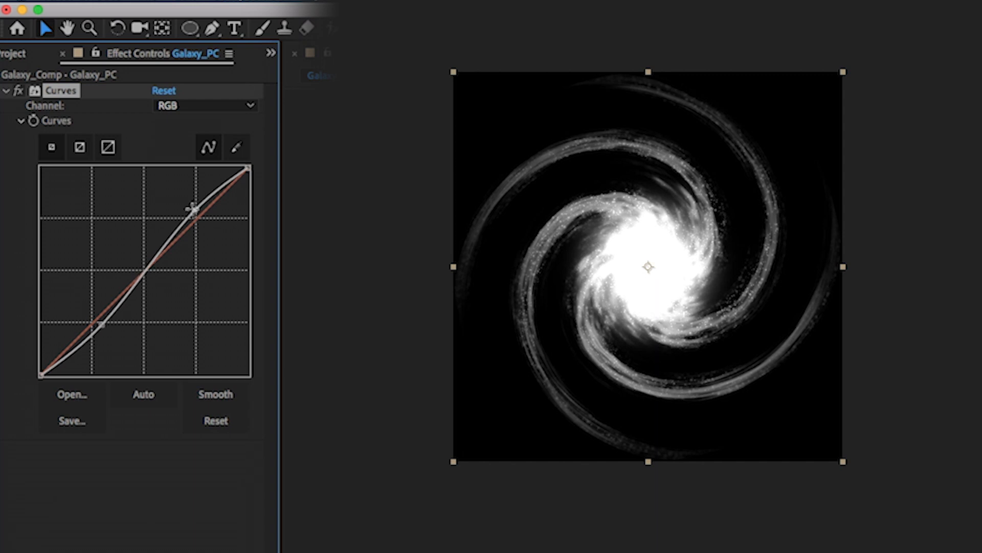
Steepen the Red channel curve on Galaxy_PC by moving its highlight endpoint inward and its shadow endpoint about a third of the way in
left_click(175, 105)
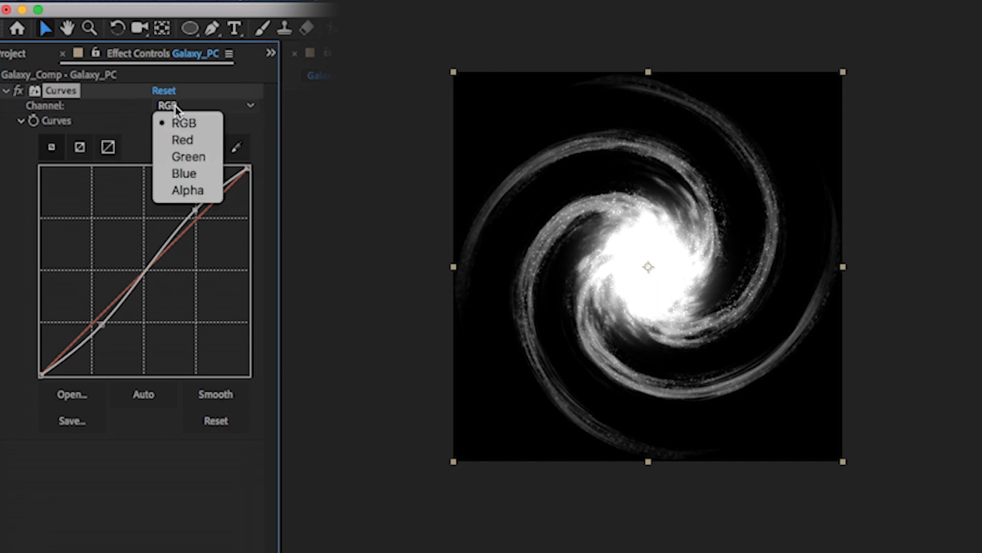
left_click(178, 147)
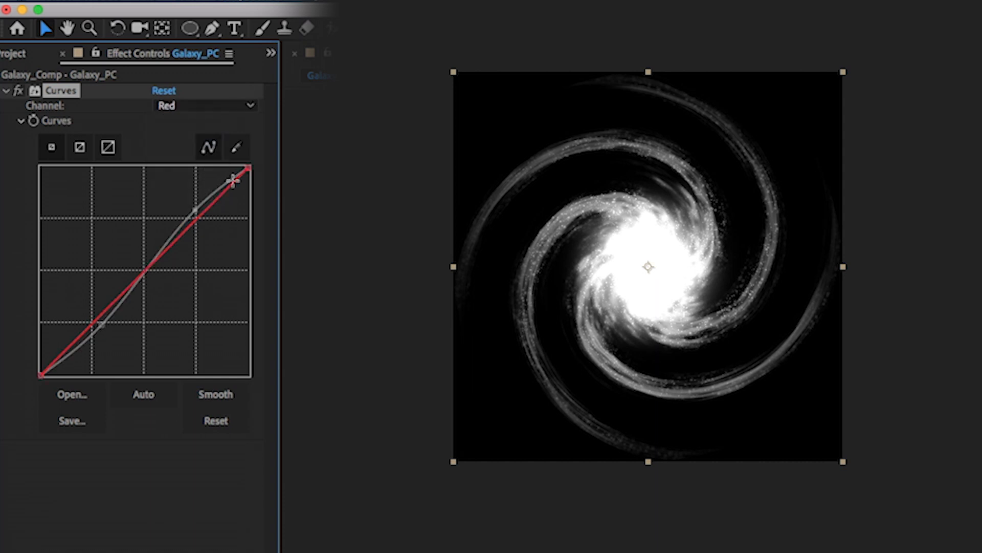
left_click_drag(247, 170, 211, 149)
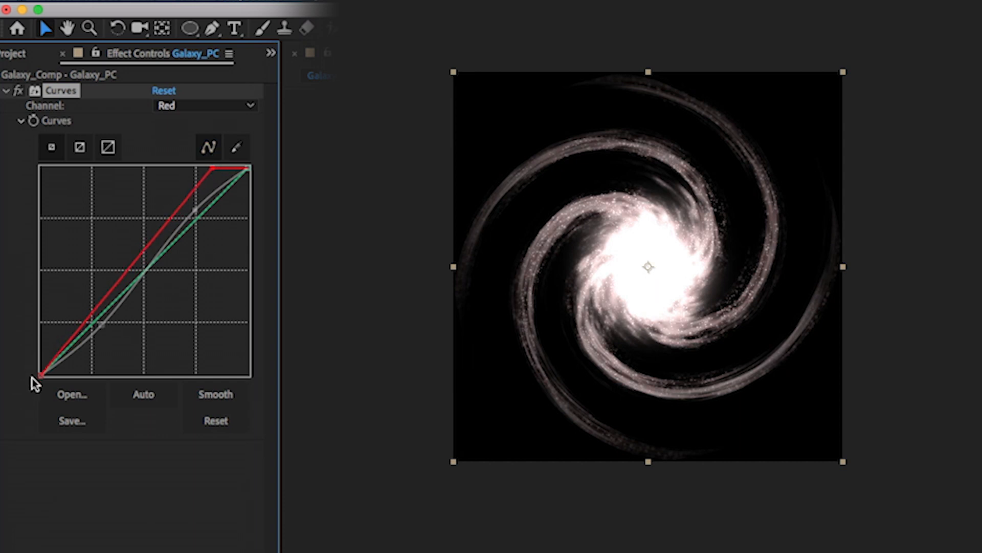
left_click_drag(42, 375, 108, 376)
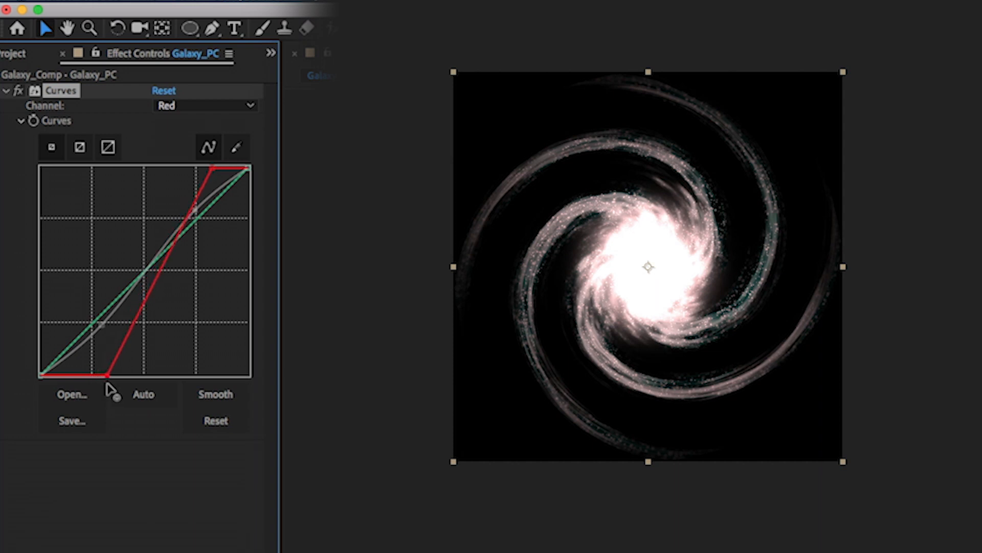
Flatten the Blue channel curve on Galaxy_PC by raising its shadow endpoint over a third of the way and lowering its highlight endpoint slightly
left_click(192, 105)
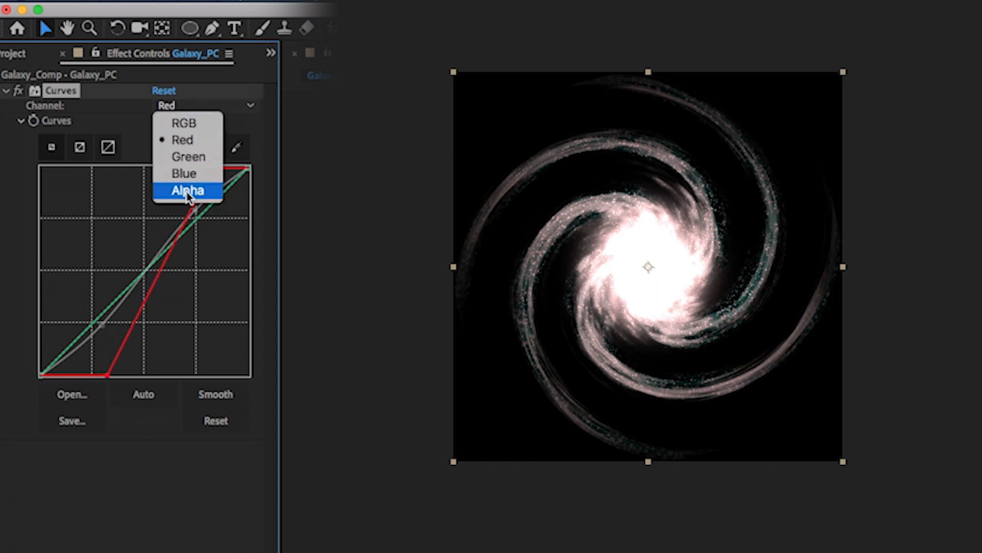
left_click(194, 175)
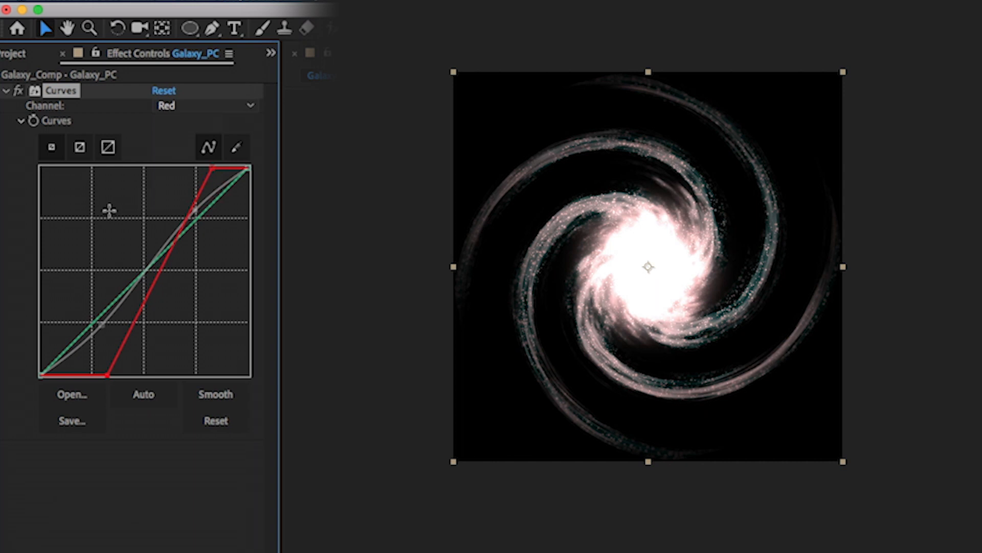
left_click_drag(40, 377, 33, 301)
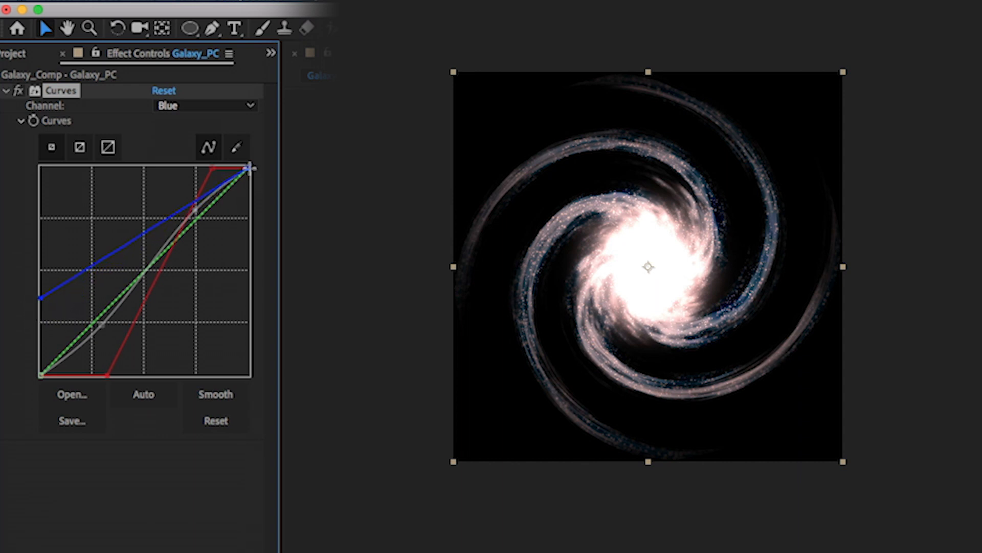
left_click_drag(250, 168, 268, 211)
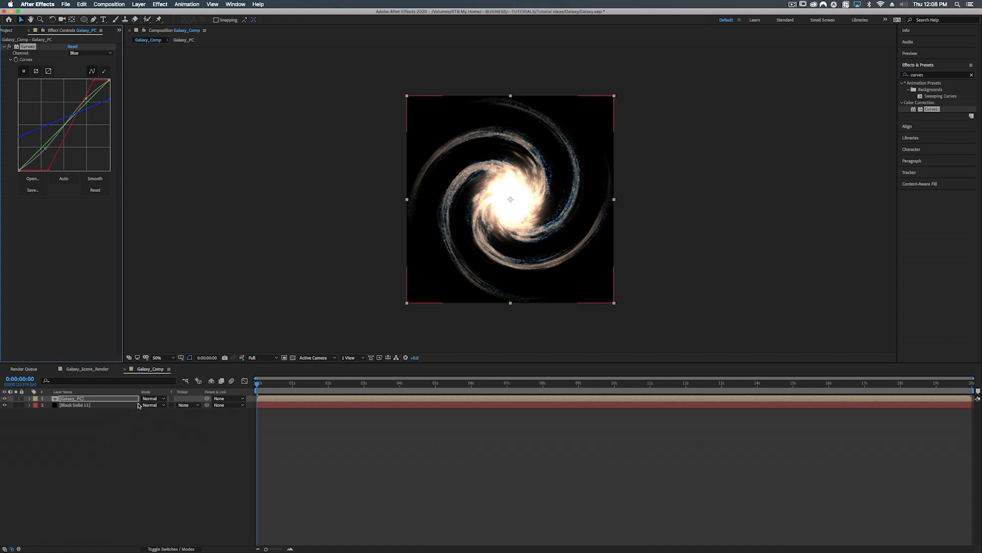
Set the Galaxy_PC layer's blending mode to Add and apply the Set Matte effect after Curves
left_click(153, 398)
left_click(162, 318)
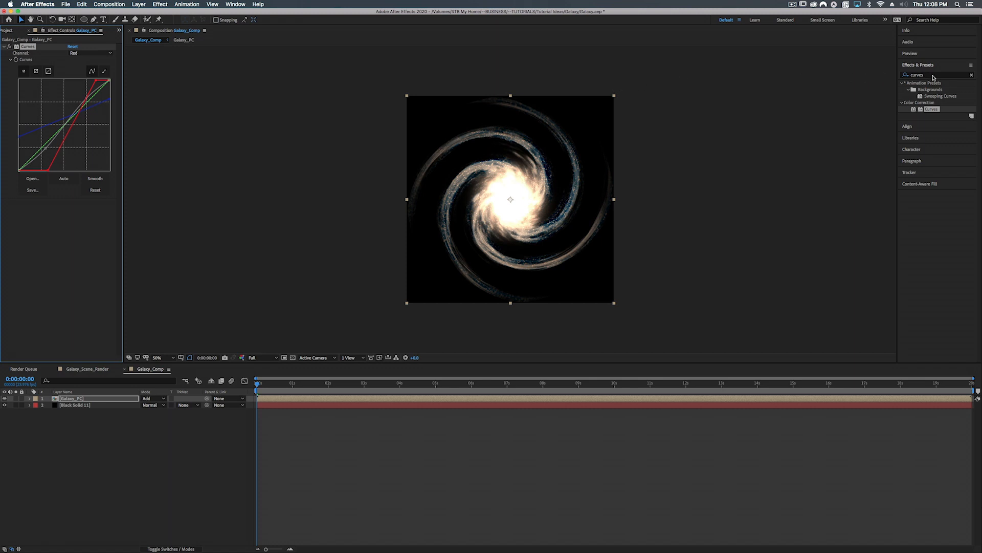
left_click(934, 77)
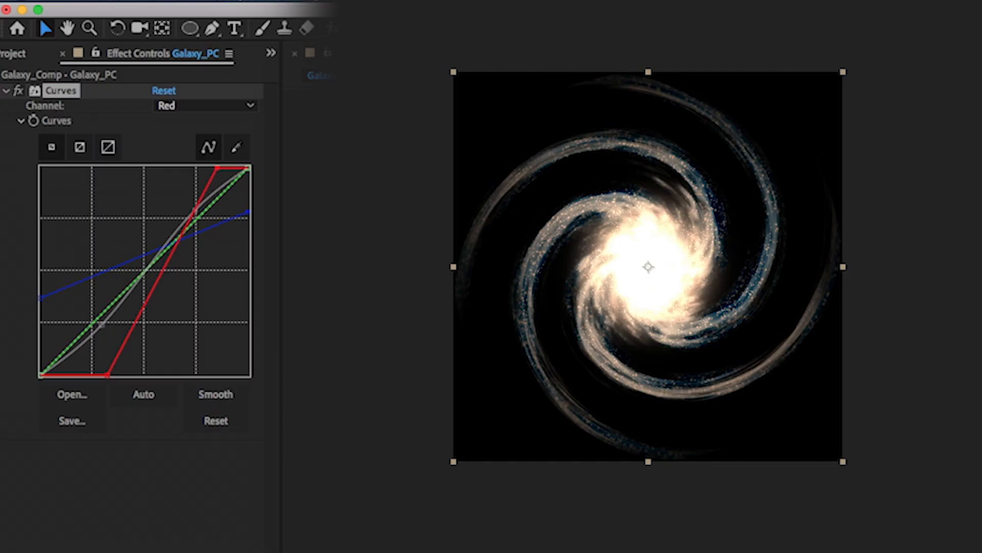
left_click_drag(272, 536, 247, 512)
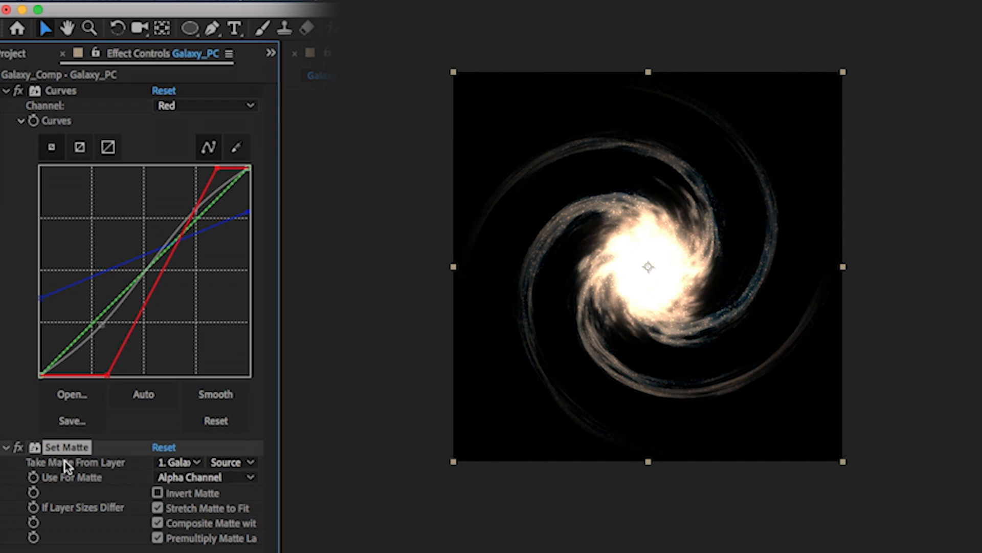
Configure Set Matte on Galaxy_PC to take its matte from the Galaxy_PC layer, using Luminance
left_click(179, 463)
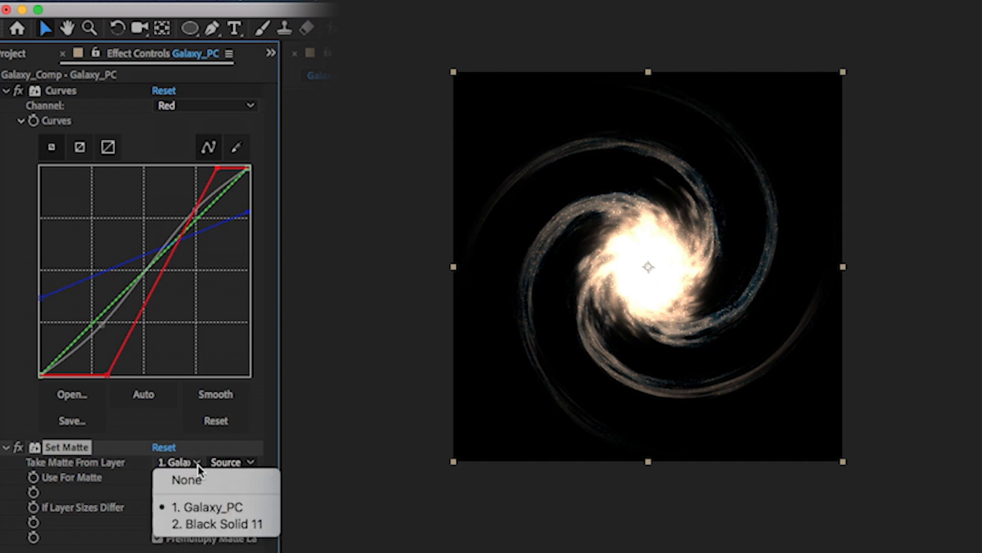
left_click(197, 508)
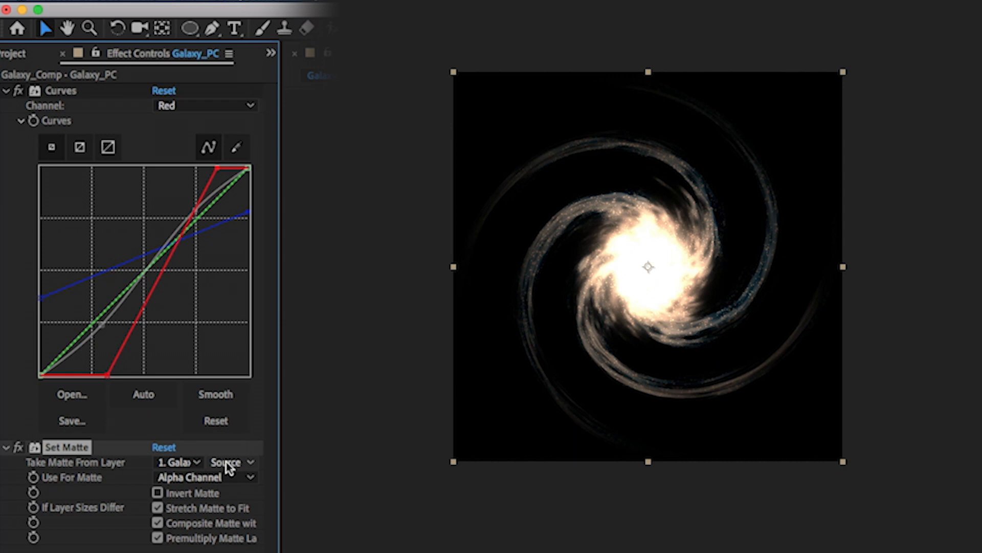
left_click(175, 478)
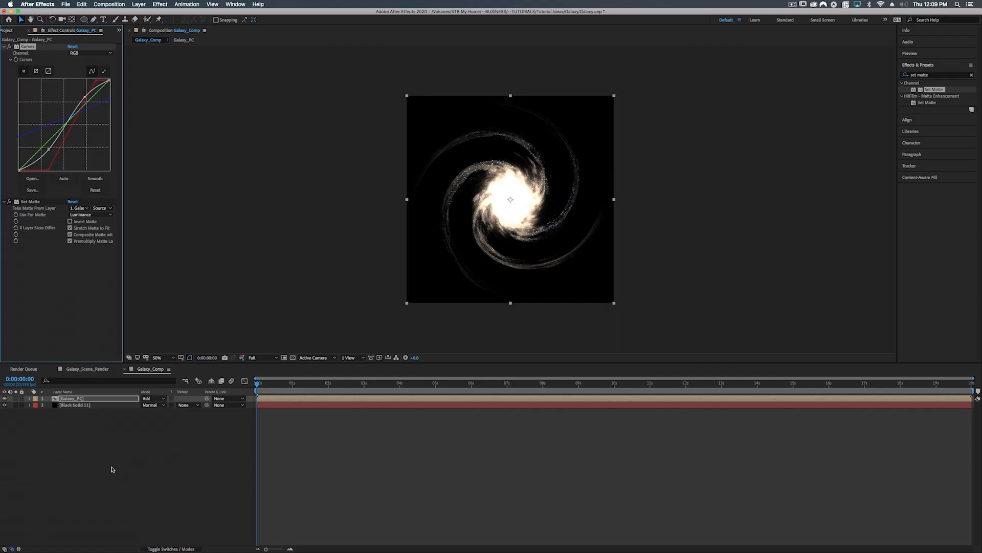
Add an adjustment layer above Galaxy_PC in Galaxy_Comp and name it Glows
right_click(79, 431)
mouse_move(86, 436)
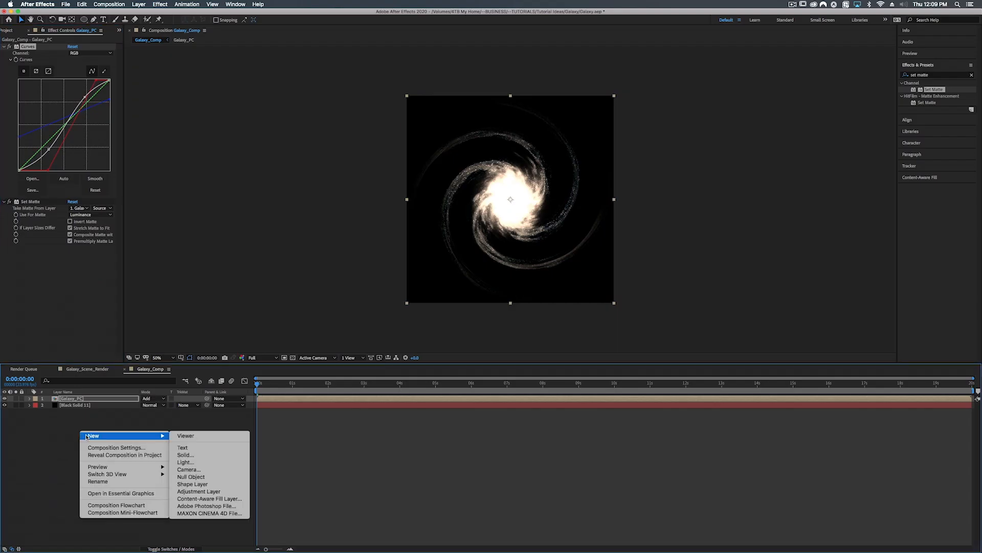
left_click(181, 491)
key("Return")
type("Glows")
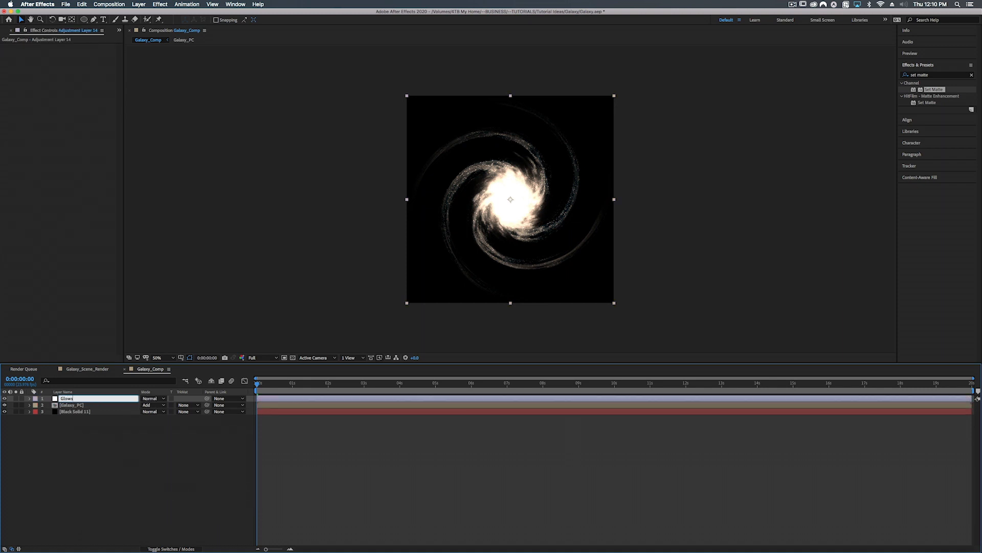
key("Return")
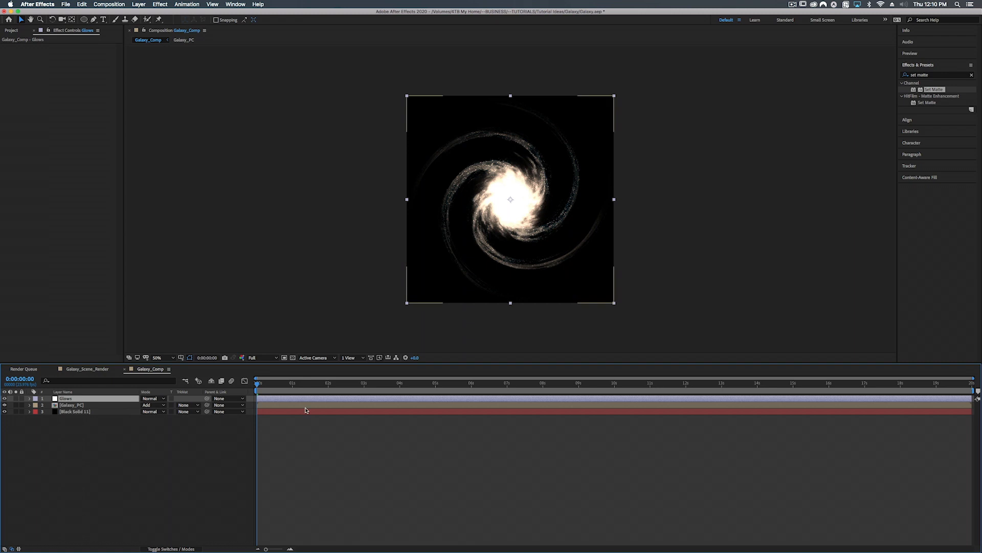
Find the Stylize Glow effect among the effects and apply it to the Glows adjustment layer
left_click(940, 75)
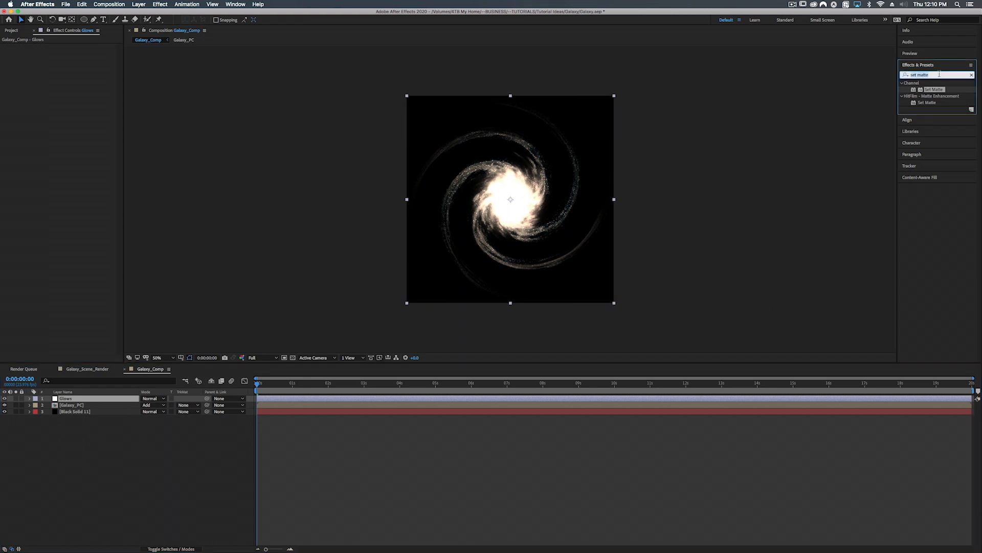
type("glow")
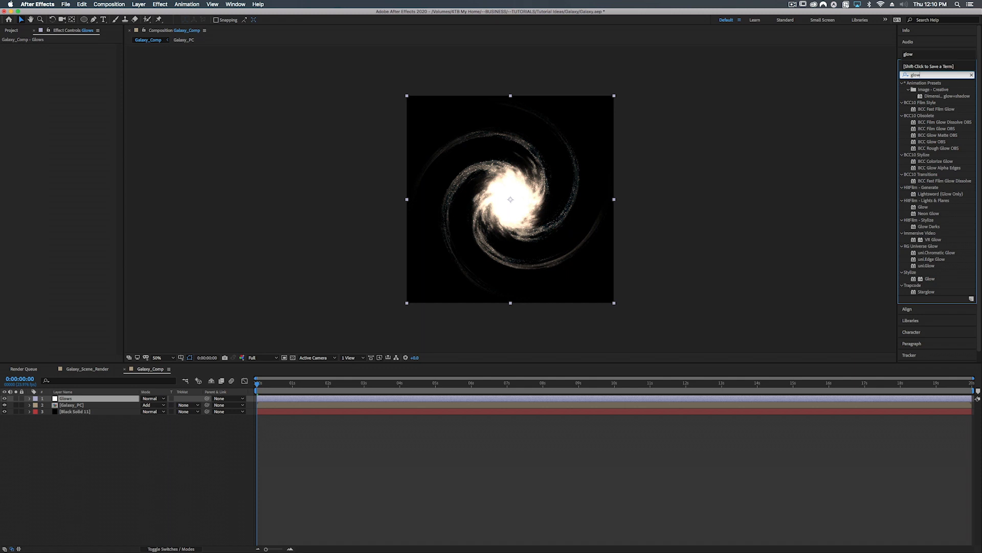
left_click(902, 83)
left_click(901, 89)
left_click(901, 96)
left_click(901, 102)
left_click(902, 109)
left_click(901, 116)
left_click(901, 122)
left_click(901, 129)
left_click(902, 135)
left_click(902, 141)
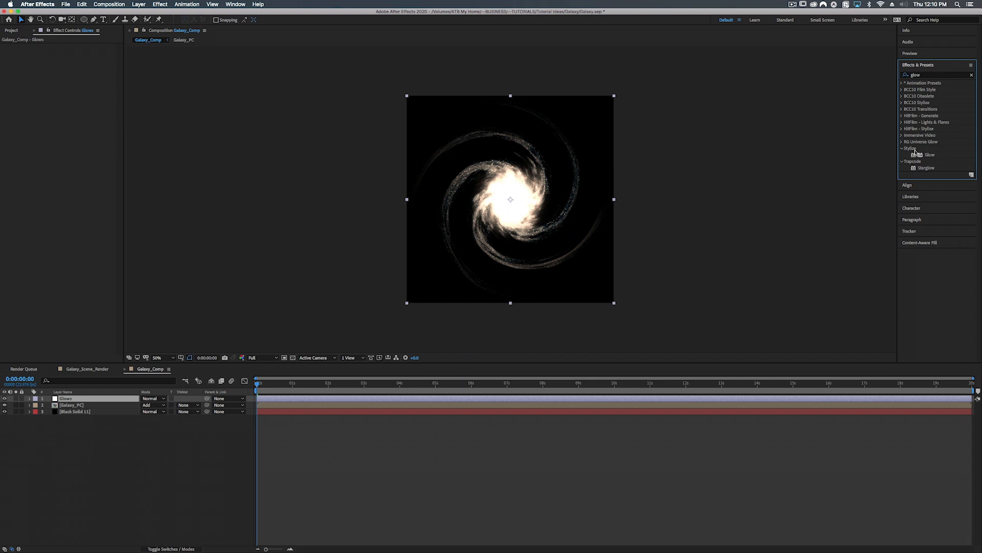
double_click(917, 154)
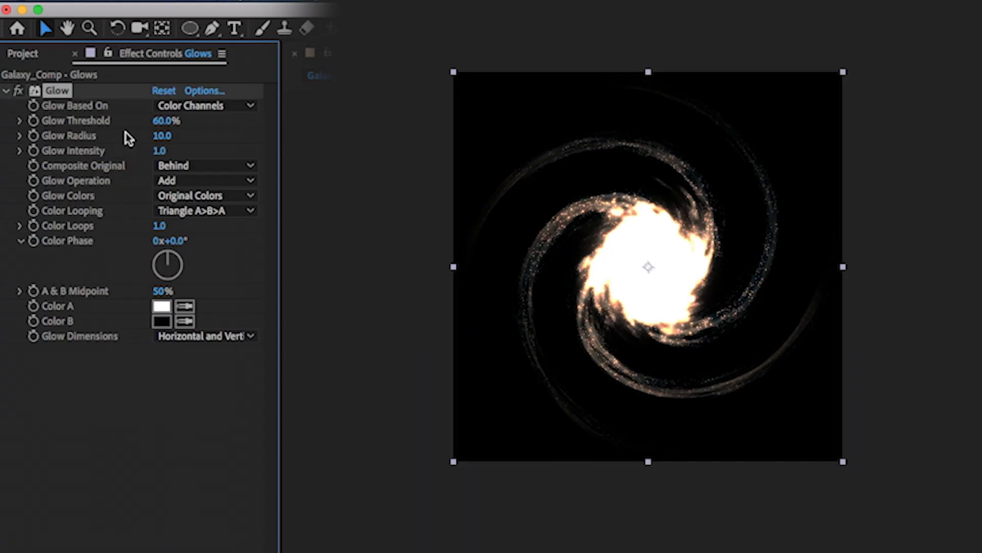
Set the Glow effect's threshold to 0%, its radius to 20 and its intensity to .03
left_click(161, 121)
type("0")
key("Return")
left_click(162, 136)
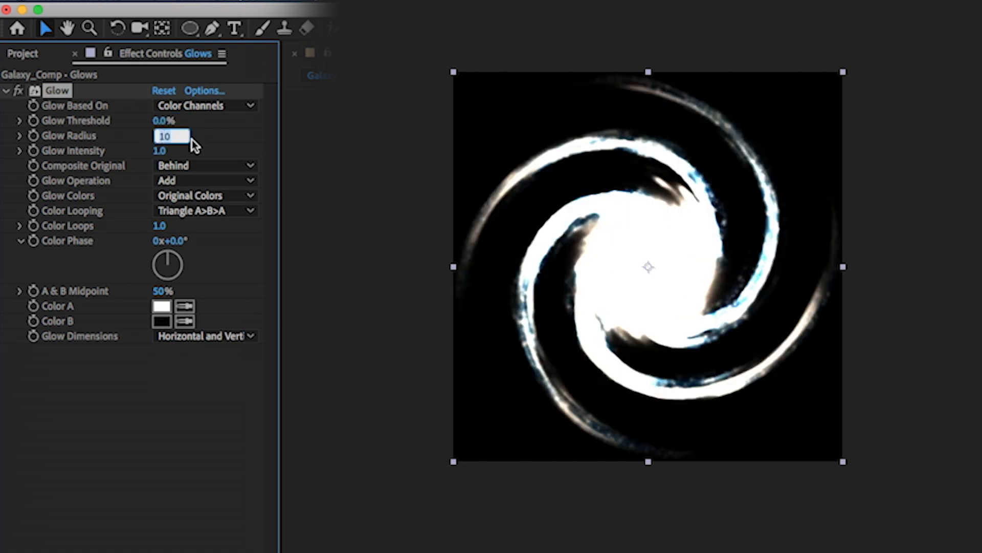
type("20")
key("Return")
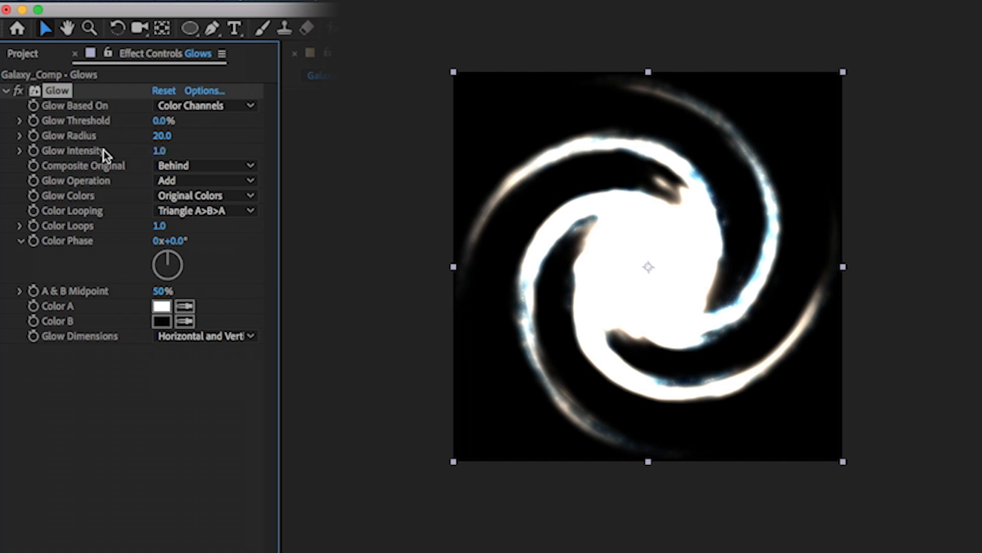
left_click(161, 151)
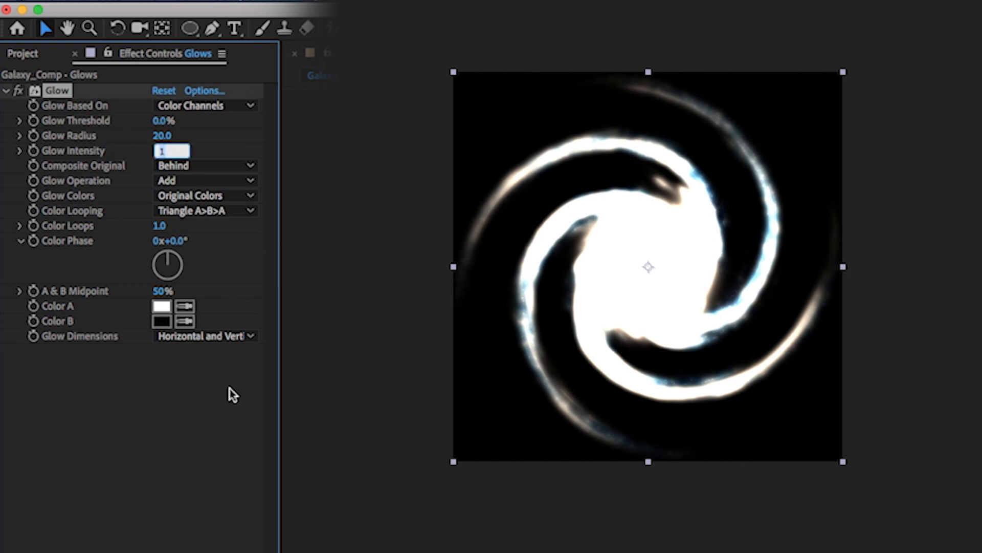
type(".03")
key("Return")
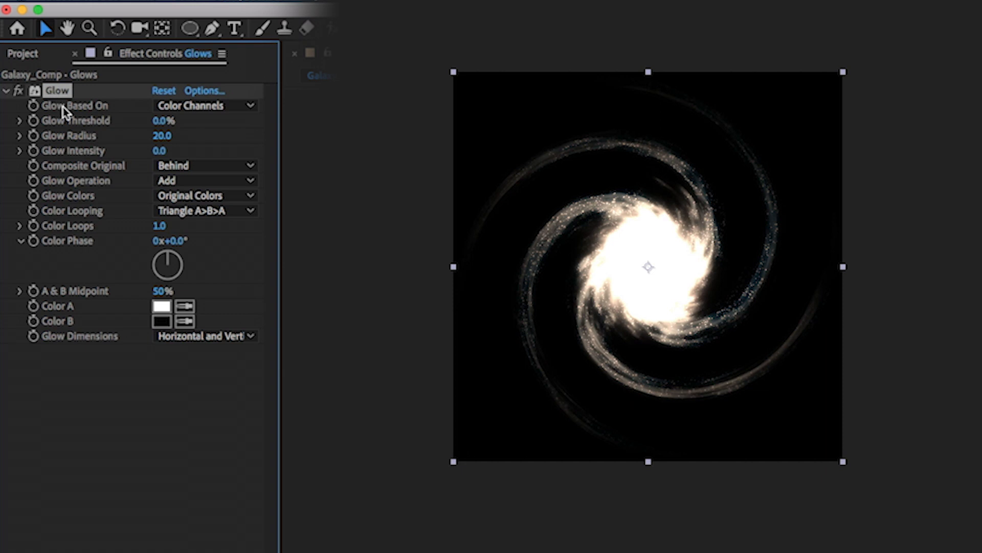
Duplicate the Glow effect on the Glows layer and set the copy's radius to 60
key("super+d")
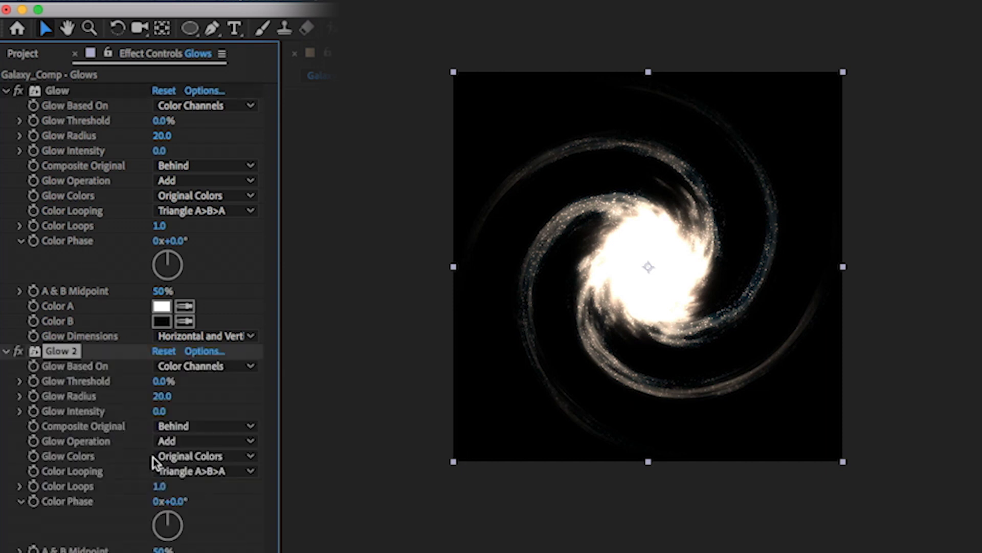
left_click(161, 396)
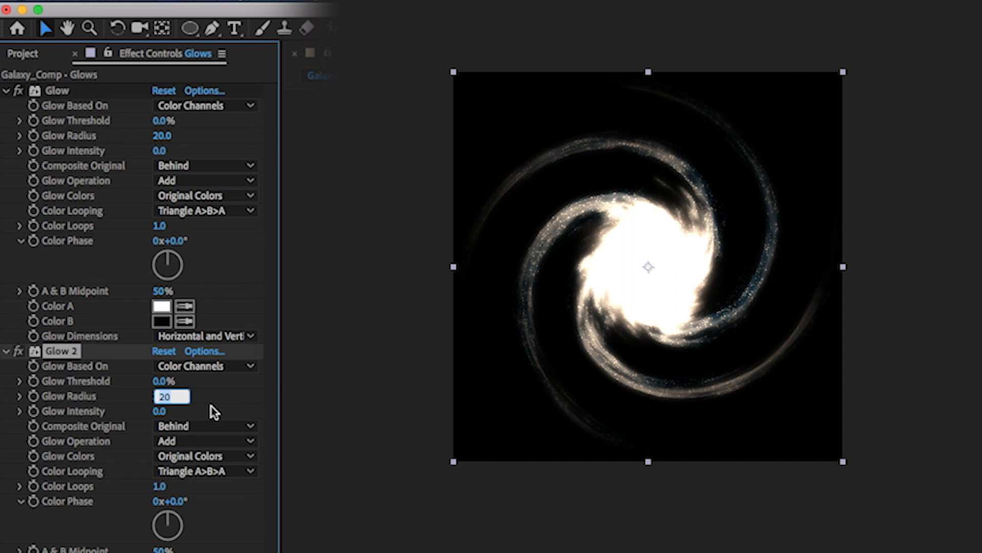
type("60")
key("Return")
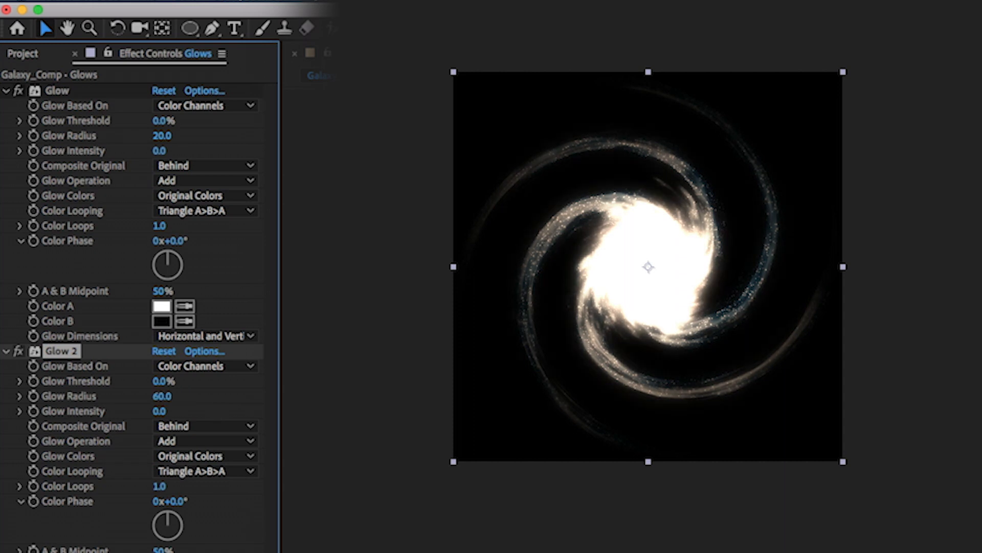
Duplicate the second Glow effect and set the third glow's radius to 180
scroll(53, 339, "down", 5)
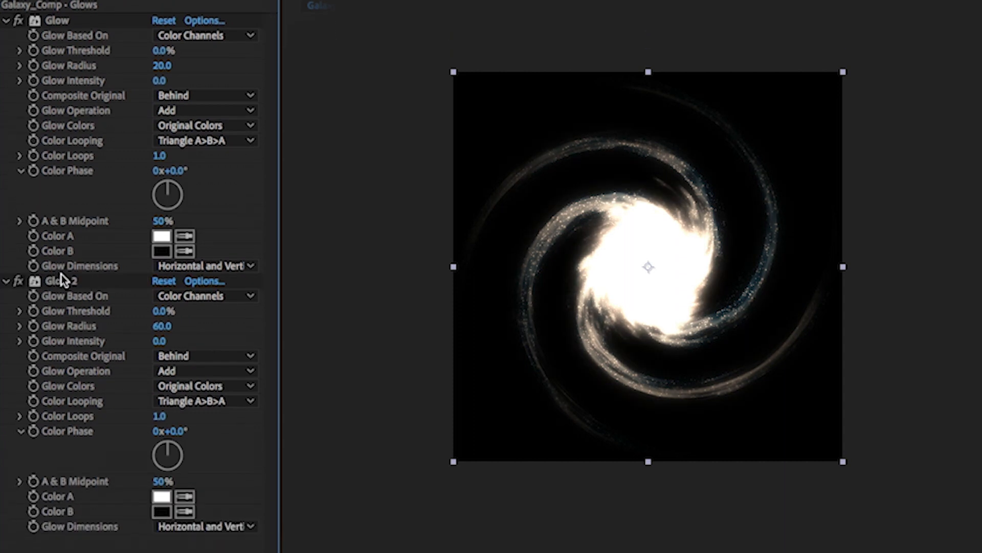
left_click(69, 232)
key("ctrl+d")
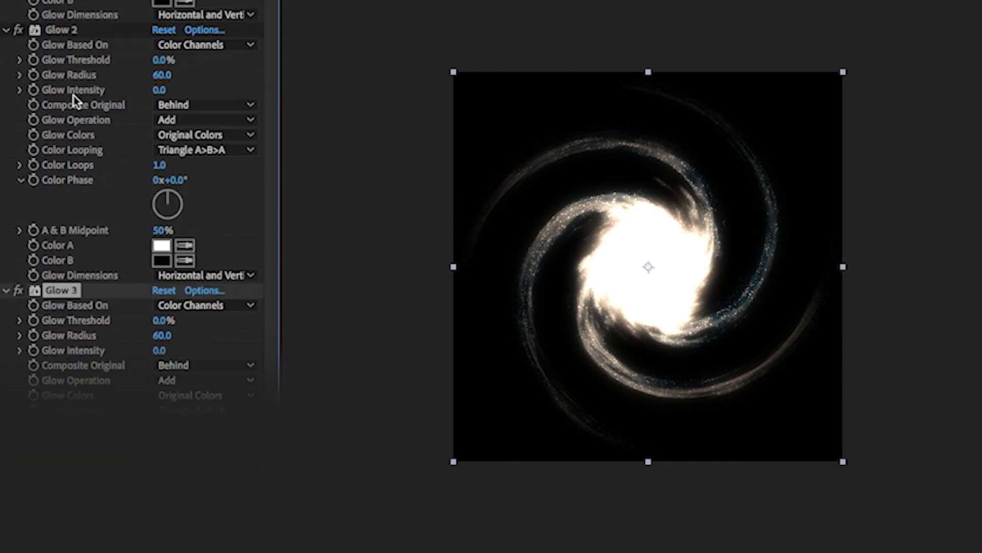
left_click(164, 336)
type("180")
key("Return")
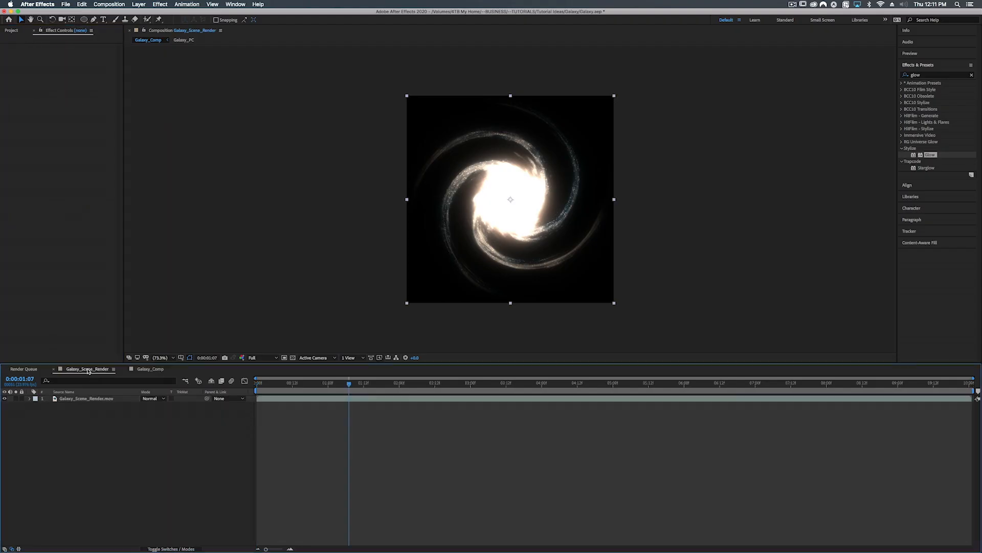
Compare the galaxy with the Galaxy_Scene_Render reference and inspect the Galaxy Center layer inside Galaxy_PC
left_click(88, 370)
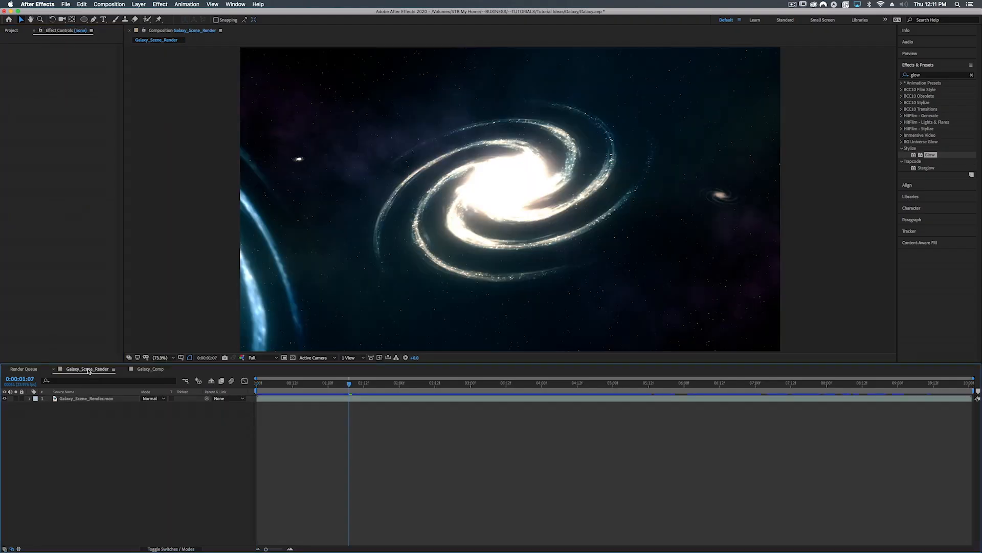
left_click(148, 369)
double_click(71, 405)
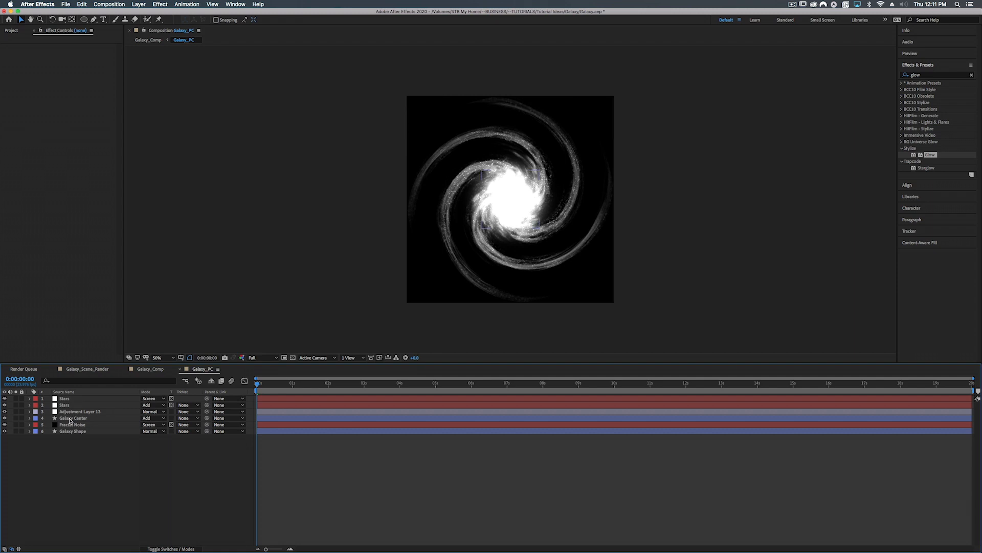
left_click(72, 420)
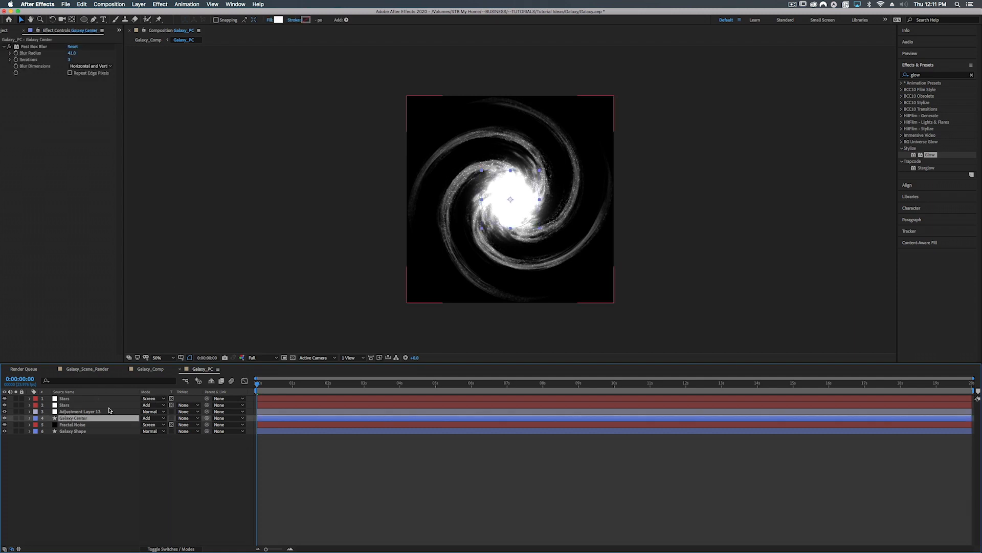
left_click(152, 371)
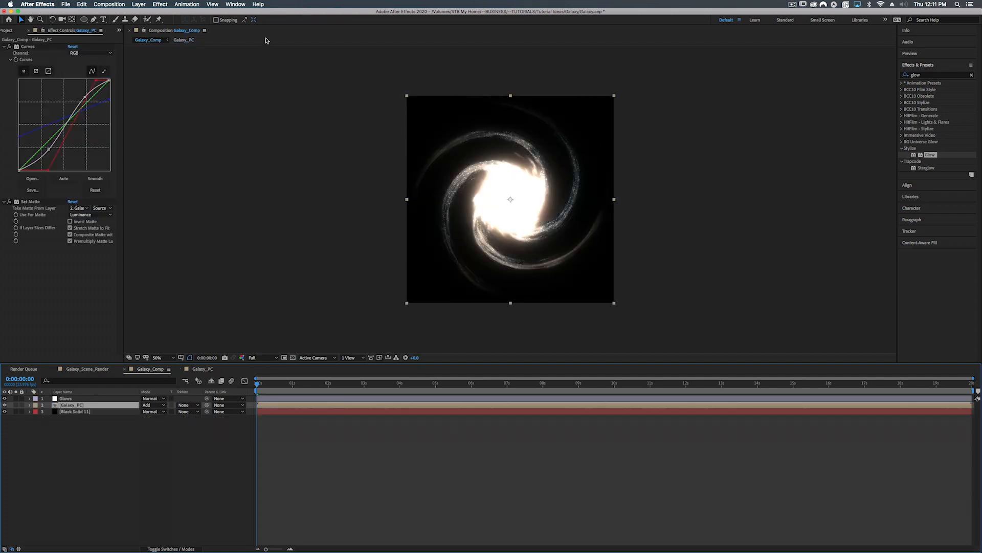
left_click(250, 132)
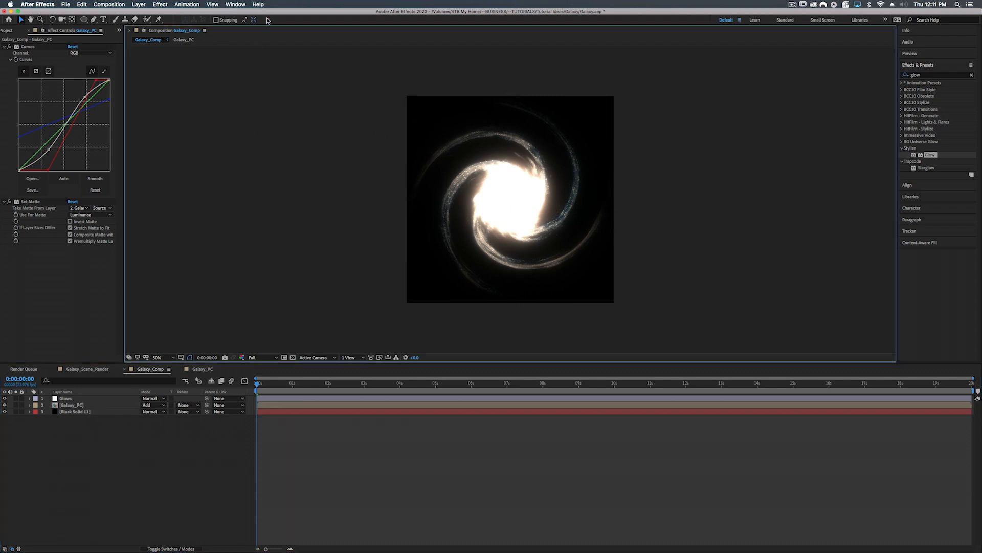
Open a second composition viewer that shows Galaxy_Comp alongside the existing one
left_click(233, 4)
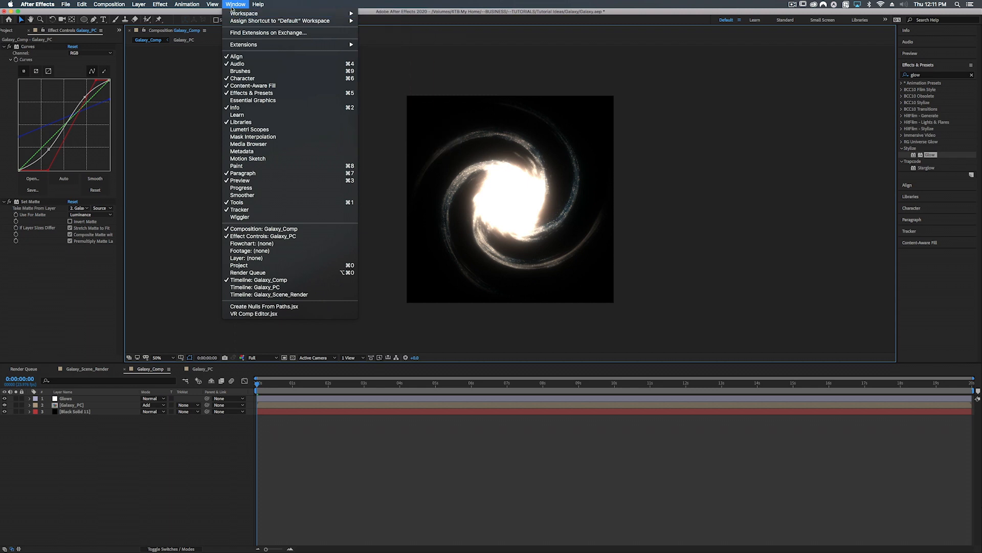
mouse_move(213, 5)
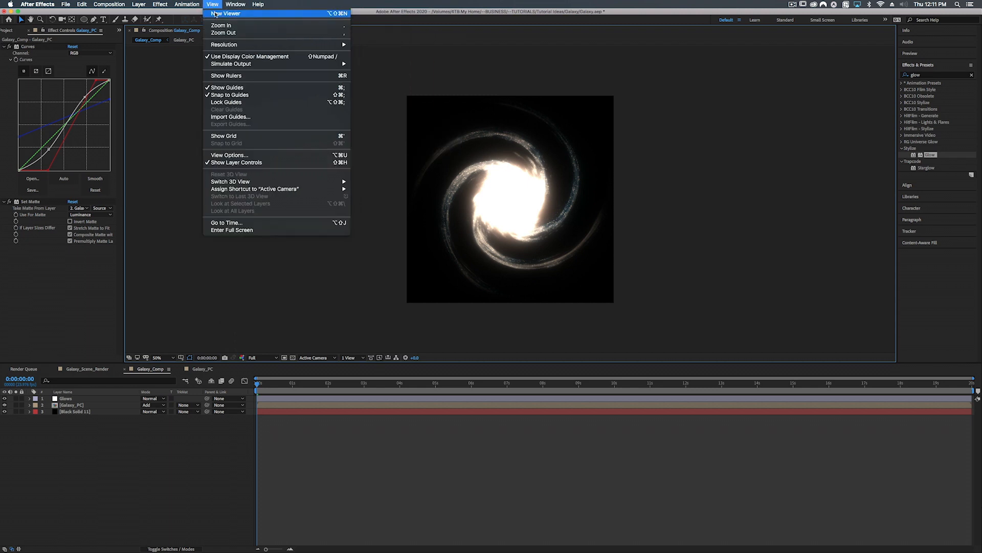
left_click(215, 14)
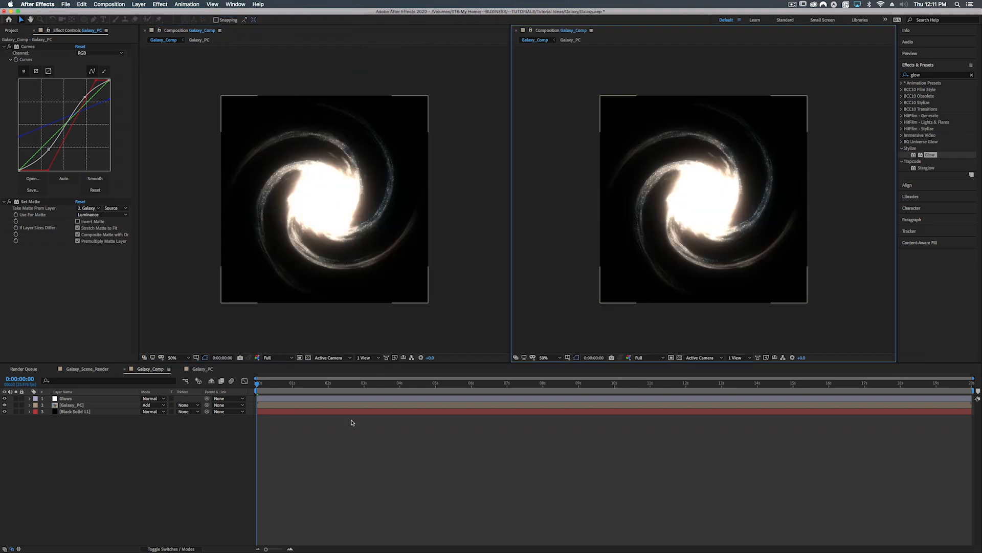
Scale the Galaxy Center layer down slightly inside Galaxy_PC, using the Galaxy_Comp viewer to judge the result
double_click(72, 405)
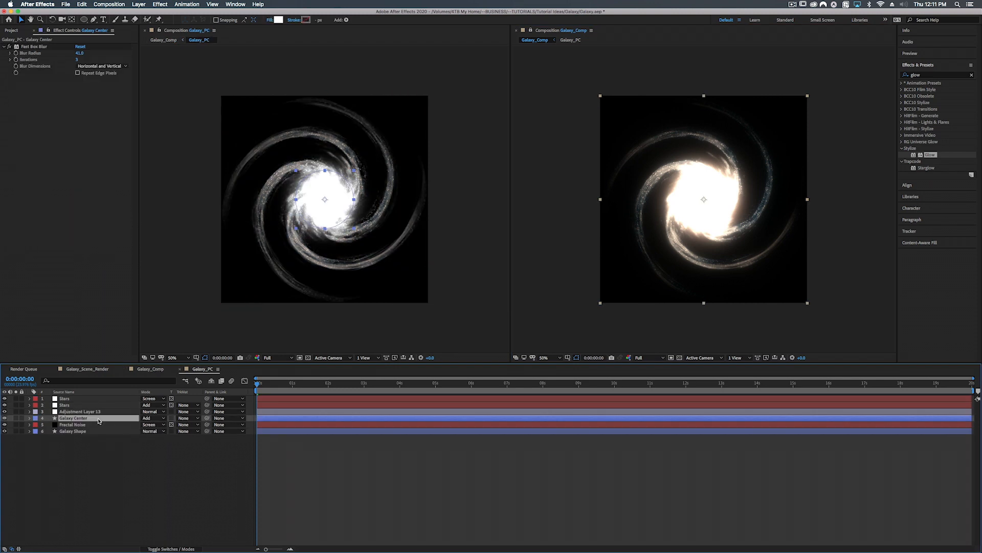
key("s")
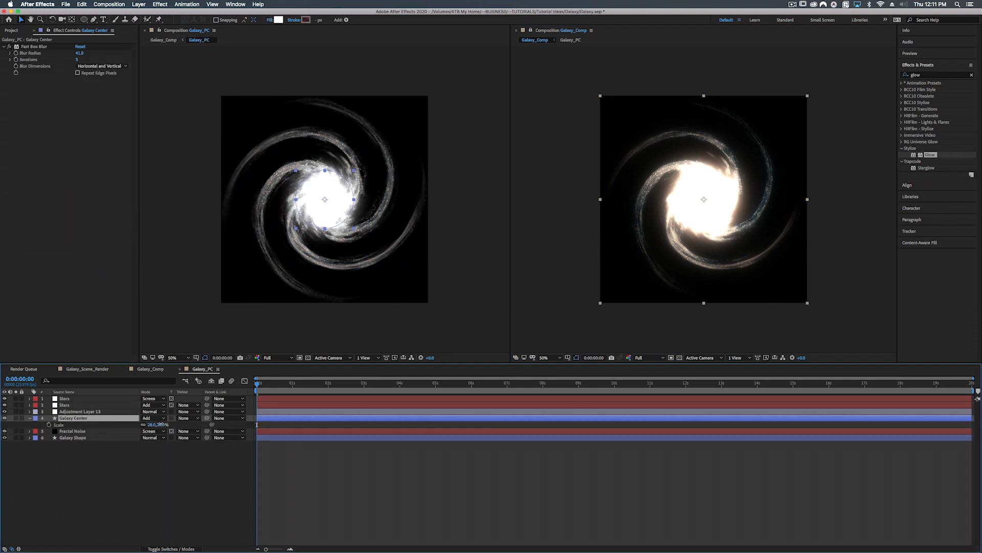
left_click_drag(160, 424, 159, 425)
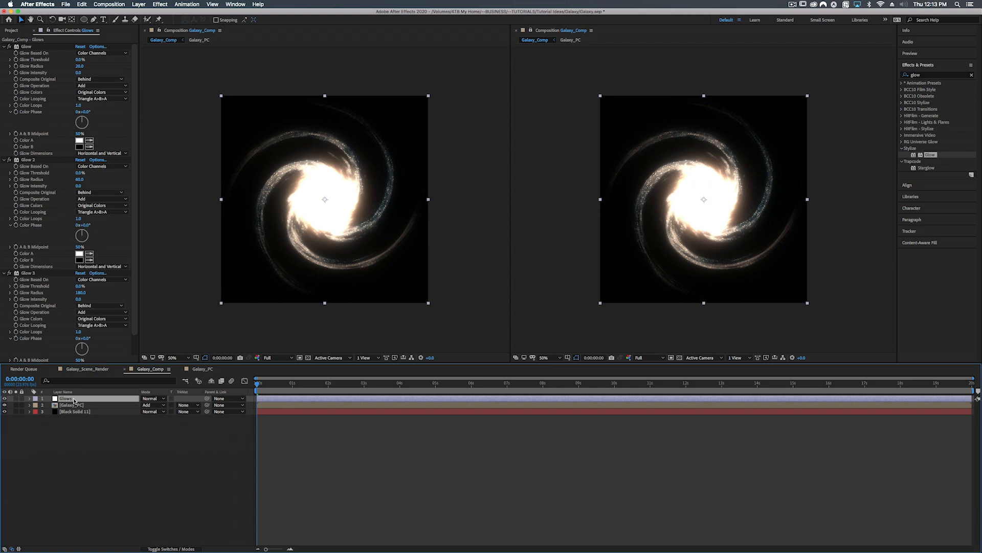
Set the Glows layer's blending mode to Add in Galaxy_Comp and return to the Galaxy_PC composition
left_click(152, 398)
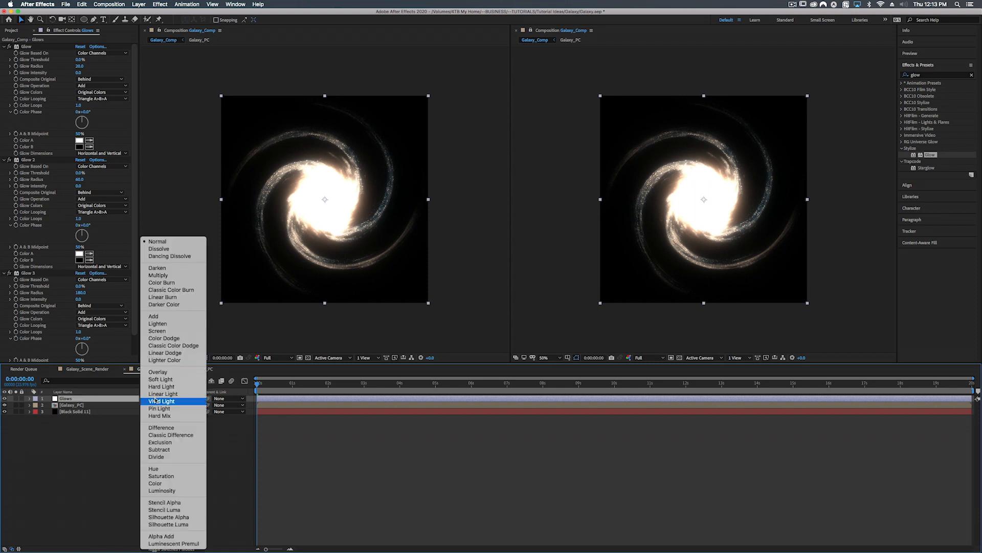
left_click(157, 316)
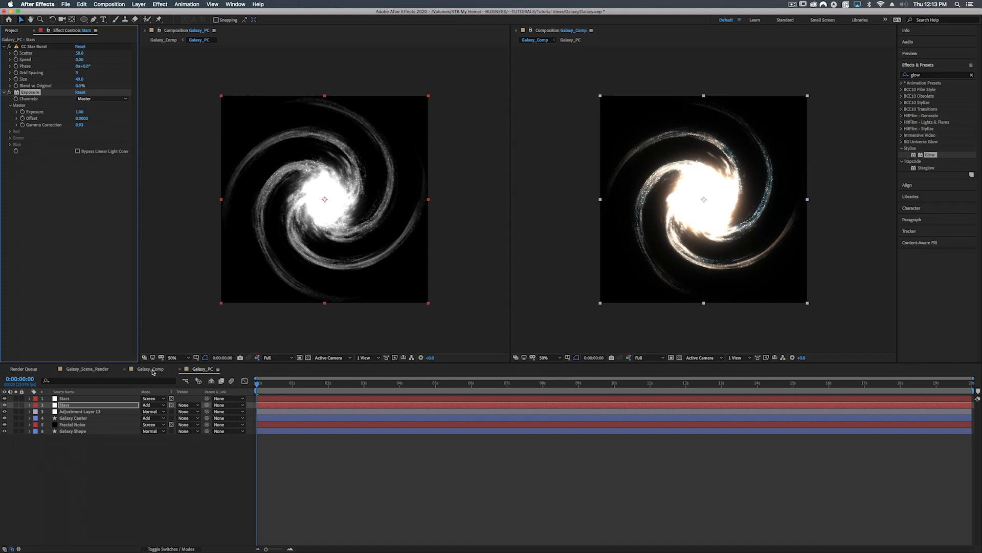
left_click(150, 369)
left_click(200, 369)
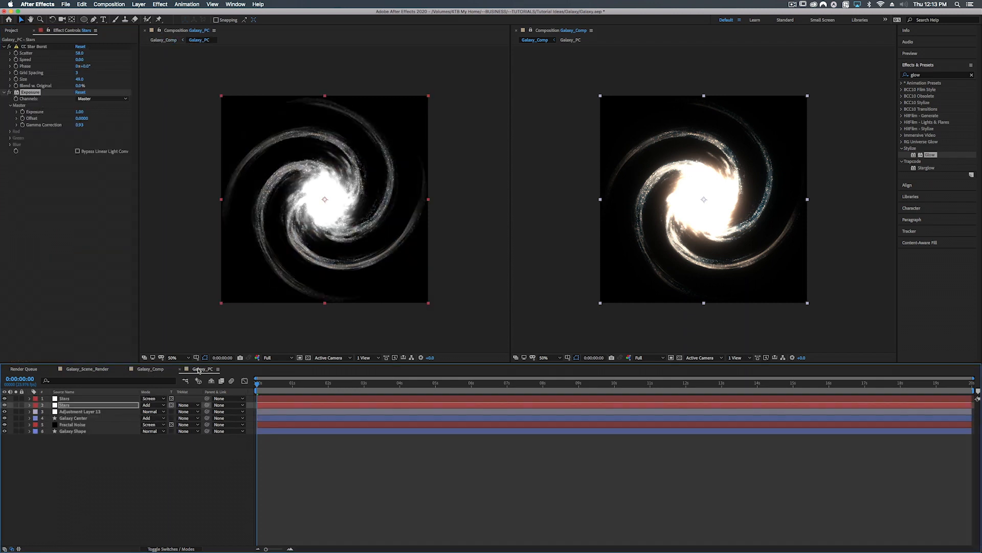
Reveal the Galaxy Shape layer's modified properties and set its polystar path to 5 points
left_click(57, 432)
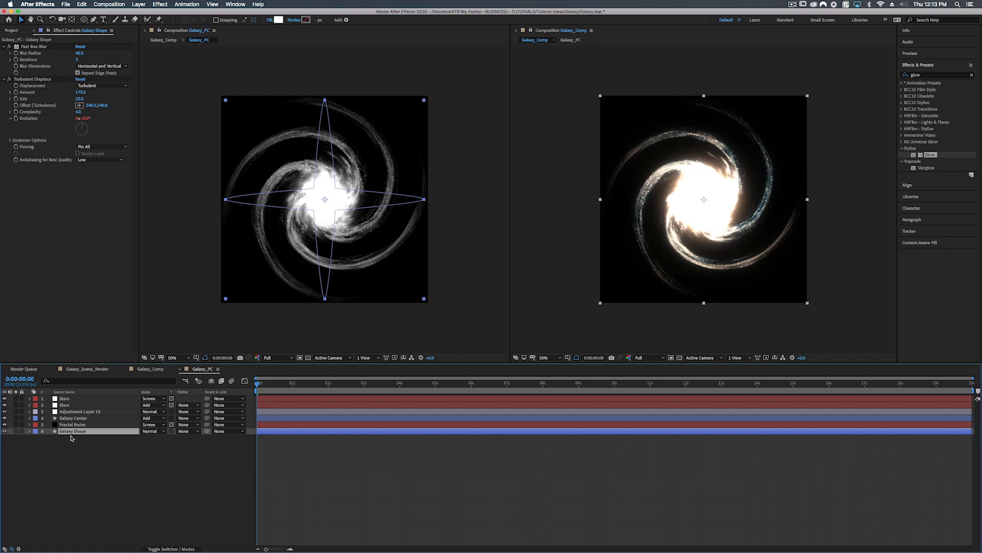
key("u")
key("u")
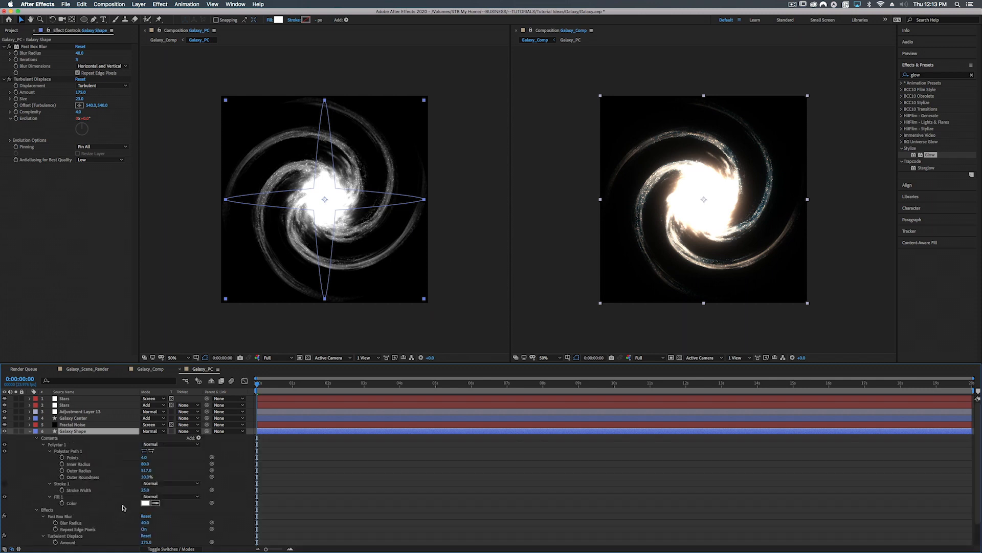
left_click(146, 457)
type("5")
key("Return")
Try higher and lower point counts on the Galaxy Shape polystar, including 6 and 3, and return to 5 points
key("Up")
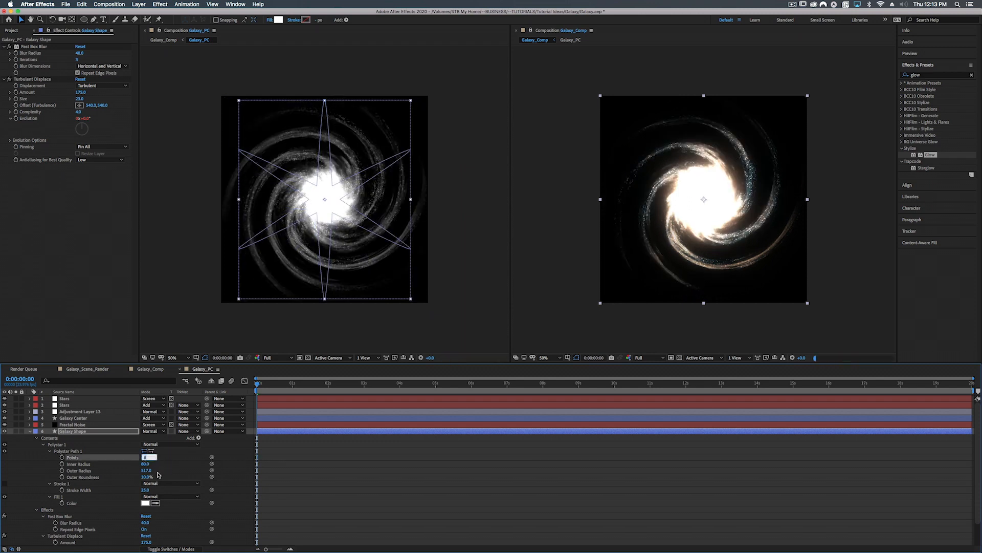
key("Up")
key("Down")
key("Down")
key("Down")
key("Down")
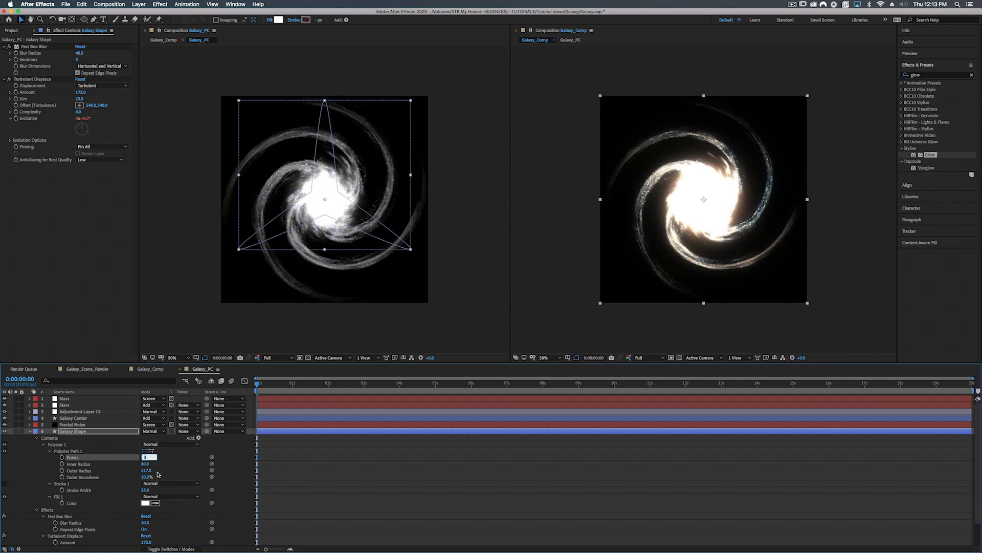
key("Up")
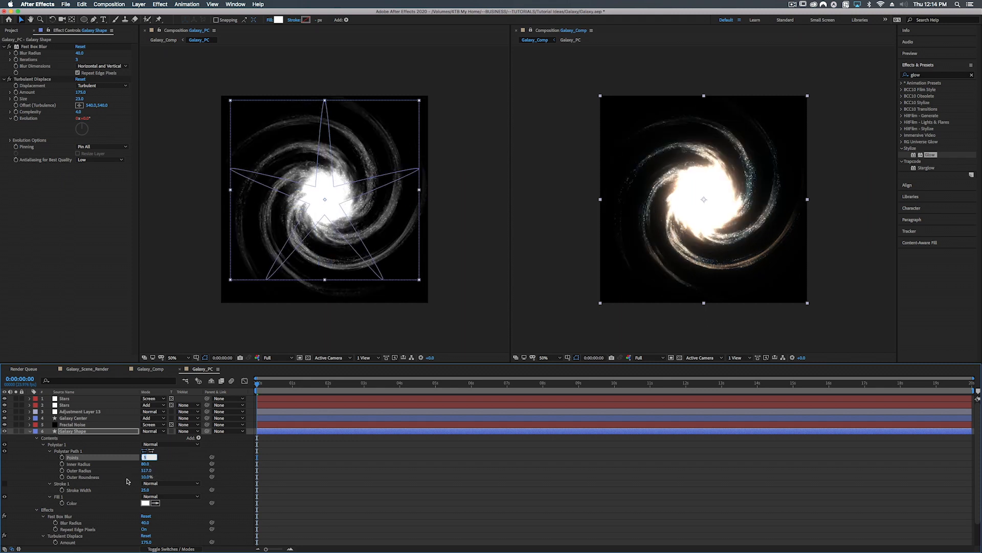
key("Return")
Set the polystar's outer radius to 547 and centre the Galaxy Shape layer vertically in the composition
left_click_drag(145, 470, 157, 470)
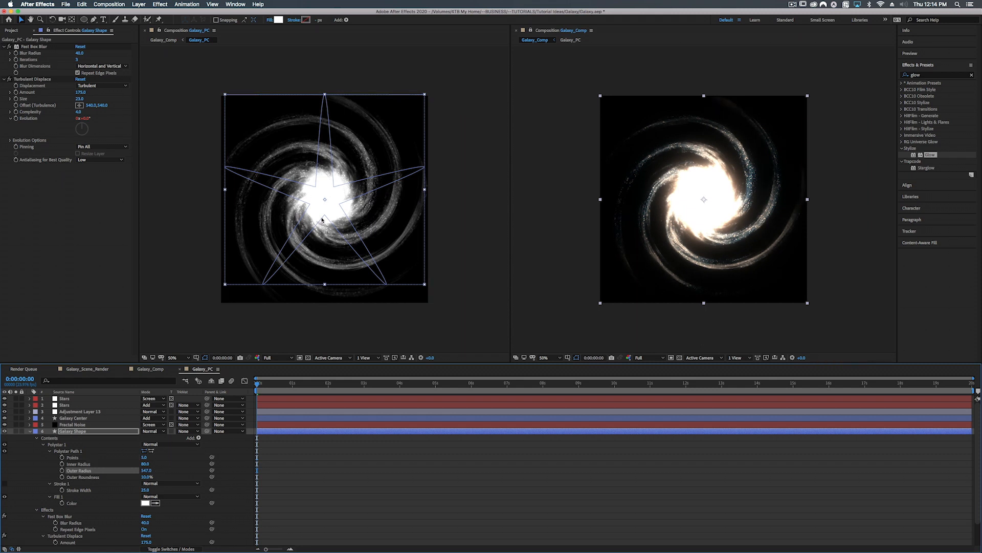
left_click(148, 458)
key("Down")
key("Up")
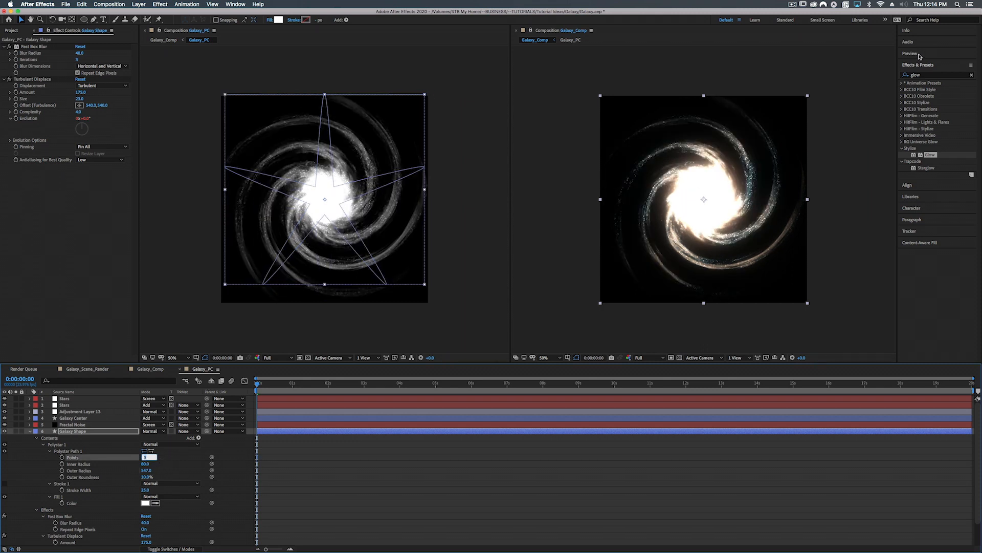
left_click(919, 184)
left_click(957, 96)
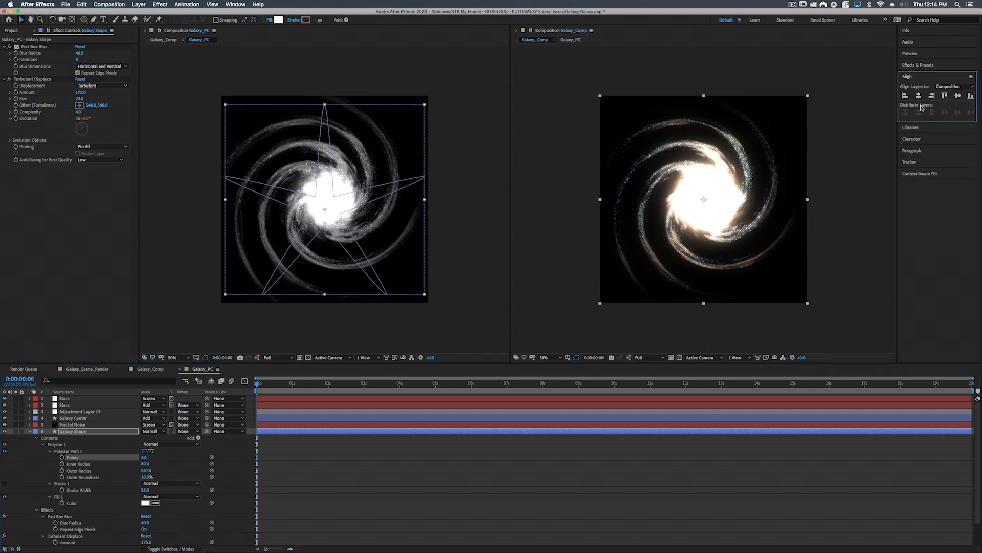
Set the Galaxy Shape polystar's inner radius to 76 and its outer roundness to 13%
mouse_move(145, 464)
left_mouse_down()
mouse_move(135, 464)
mouse_move(165, 463)
mouse_move(157, 467)
left_mouse_up()
left_click(145, 464)
left_click_drag(145, 468, 150, 476)
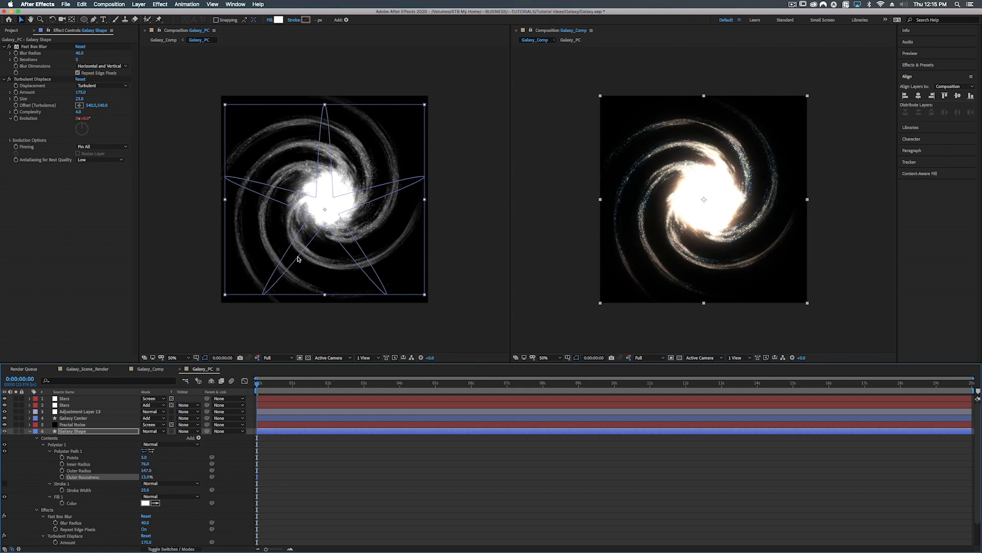
Return to the Galaxy_Comp composition and reduce the workspace to a single composition viewer
left_click(179, 369)
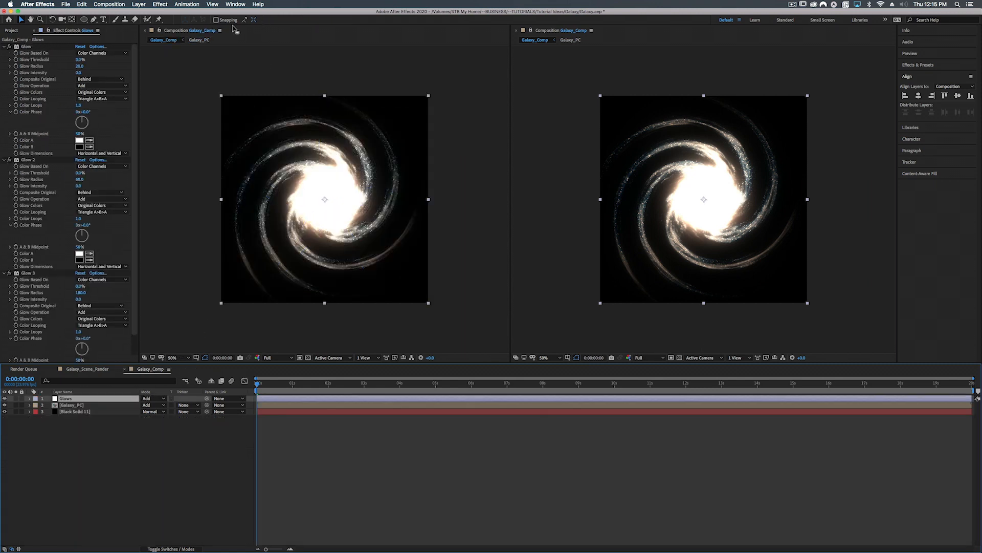
left_click(145, 30)
left_click(159, 30)
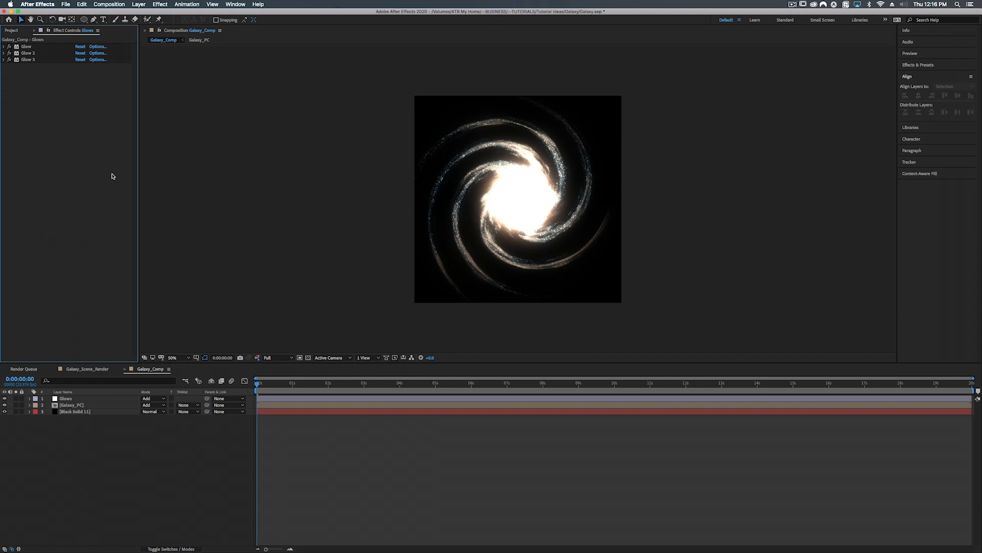
Create a new composition named --MAIN_COMP with a width of 1920 px, and resume viewer refresh
left_click(14, 31)
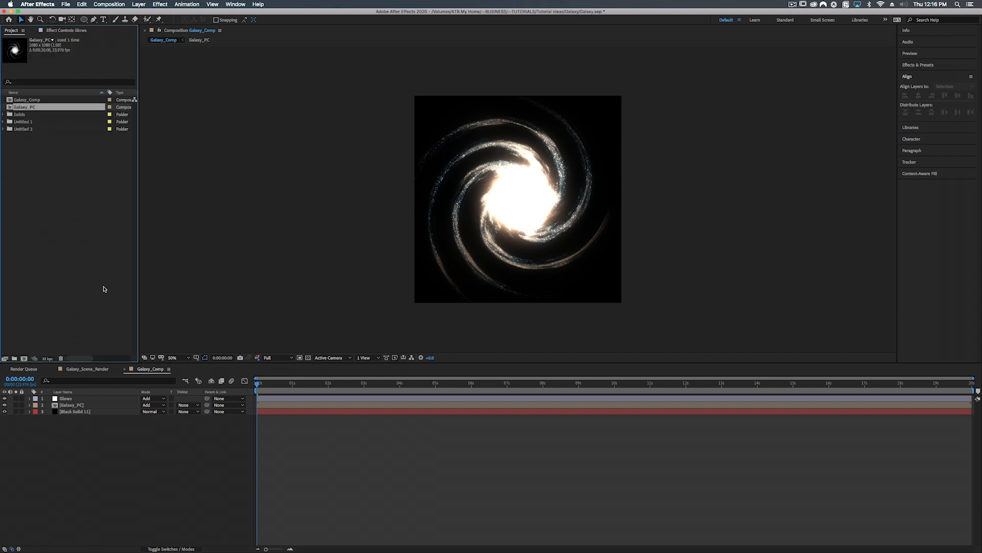
left_click(23, 359)
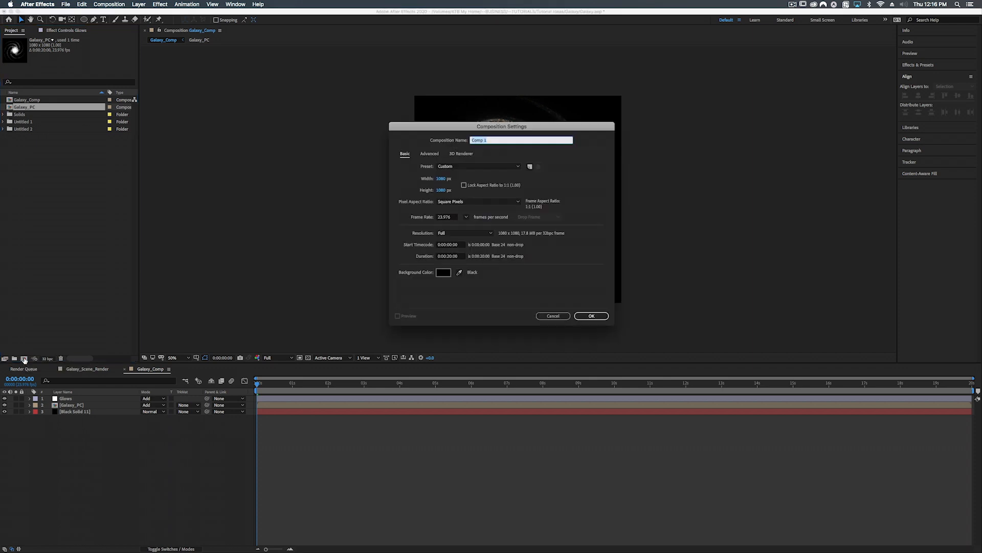
type("--MAIN_COMP")
left_click(442, 179)
type("1920")
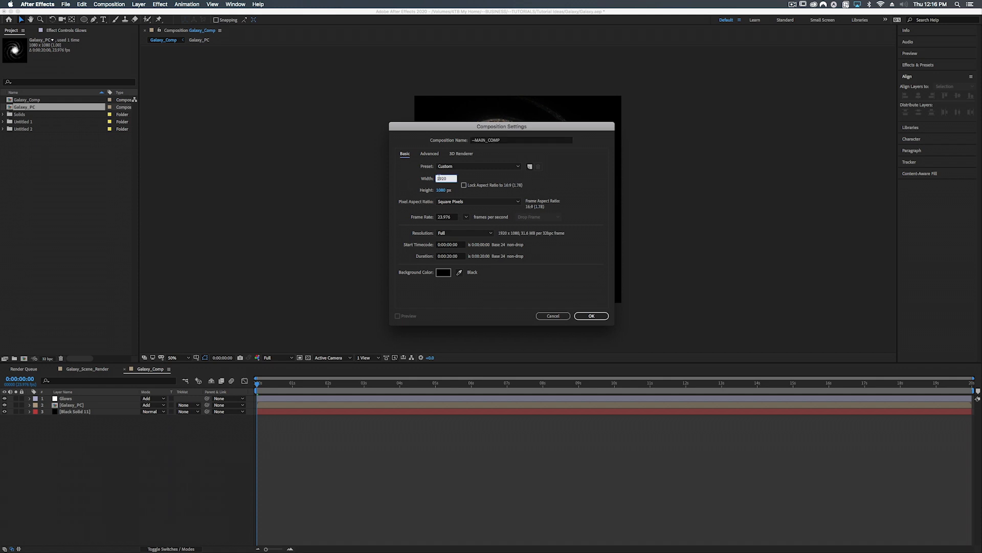
left_click(464, 185)
left_click(591, 316)
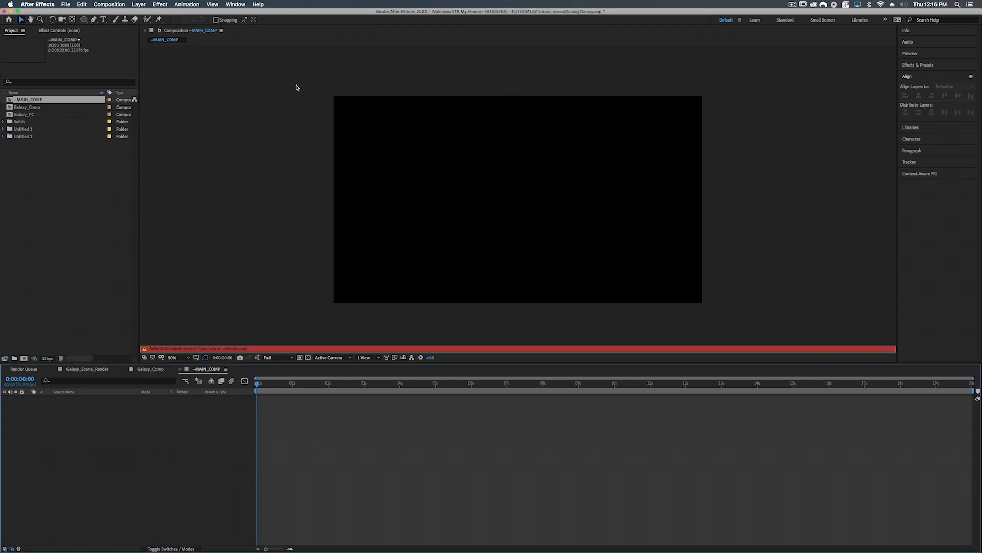
key("Caps_Lock")
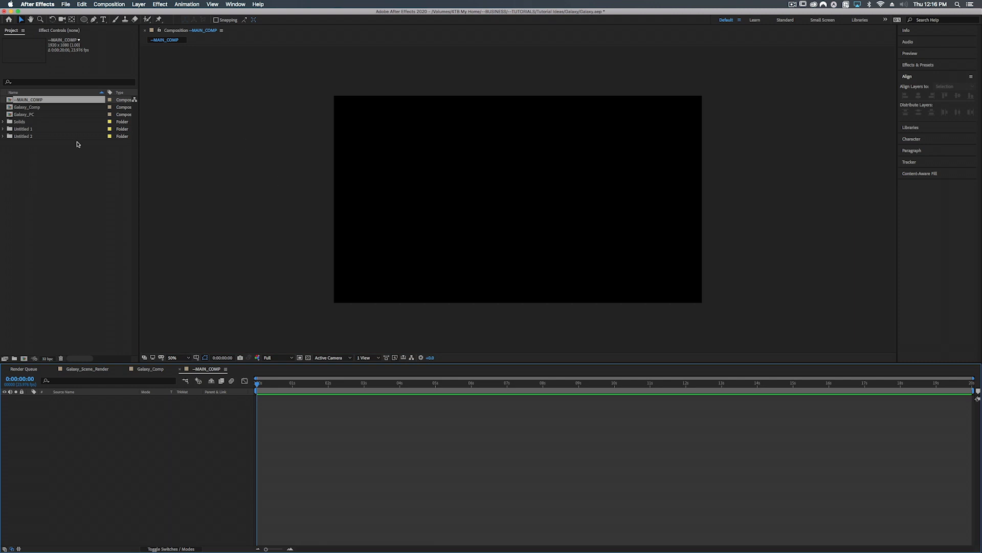
Add Galaxy_Comp to --MAIN_COMP and place a new black solid named BG beneath it
left_click_drag(18, 109, 76, 424)
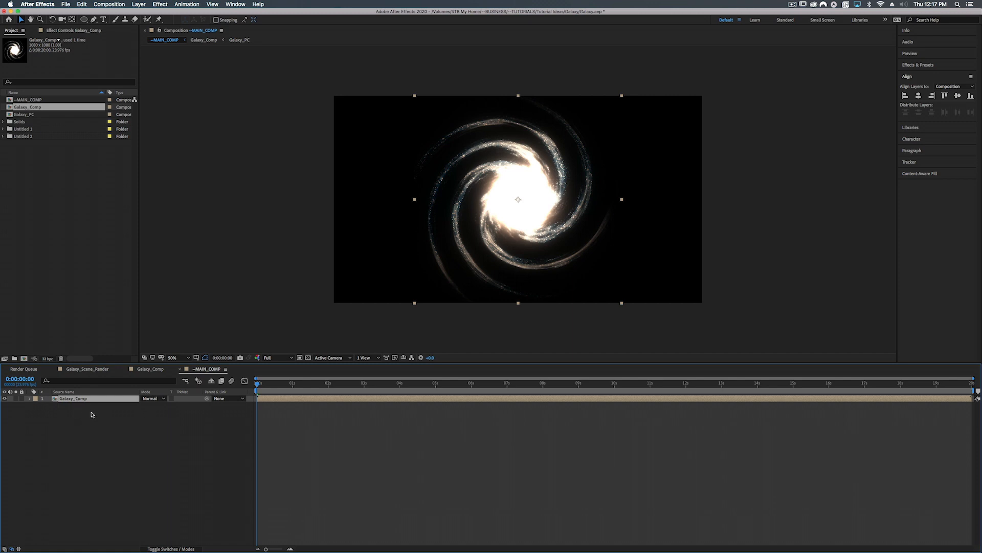
right_click(92, 428)
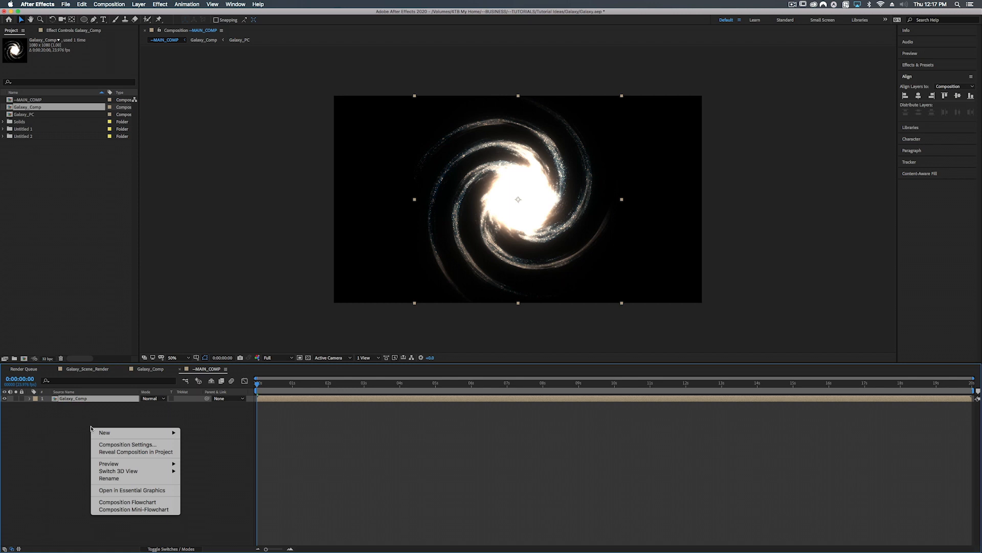
mouse_move(108, 434)
left_click(210, 451)
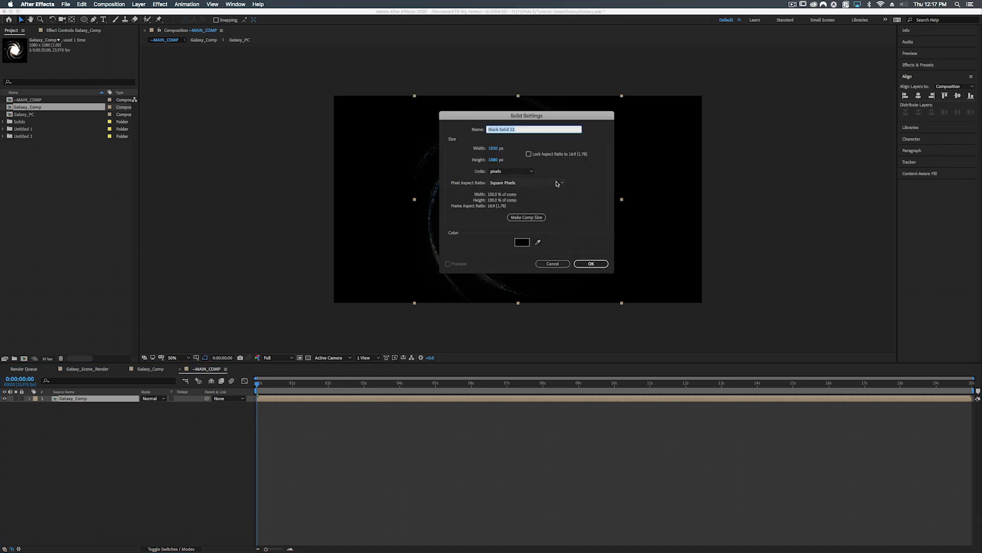
type("BG")
key("Return")
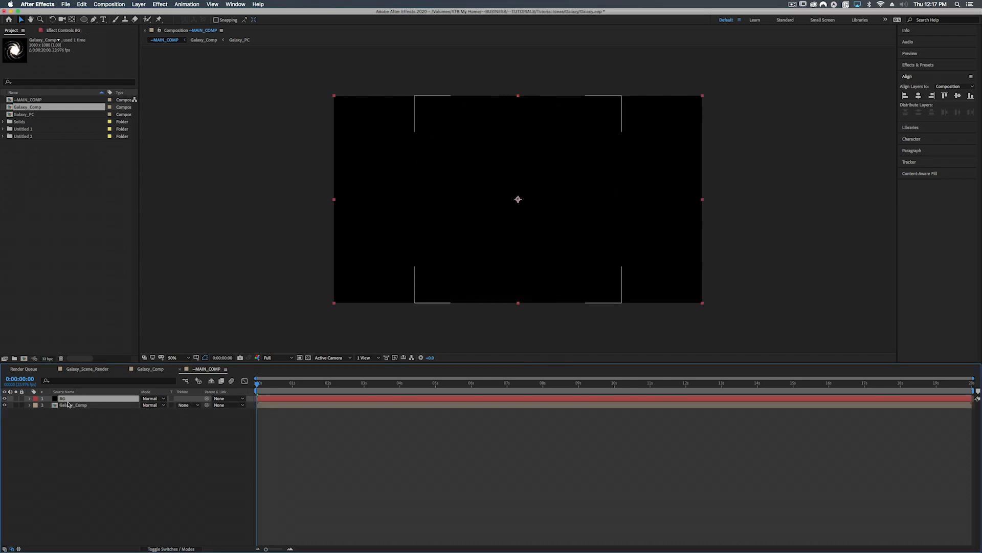
left_click_drag(71, 399, 73, 410)
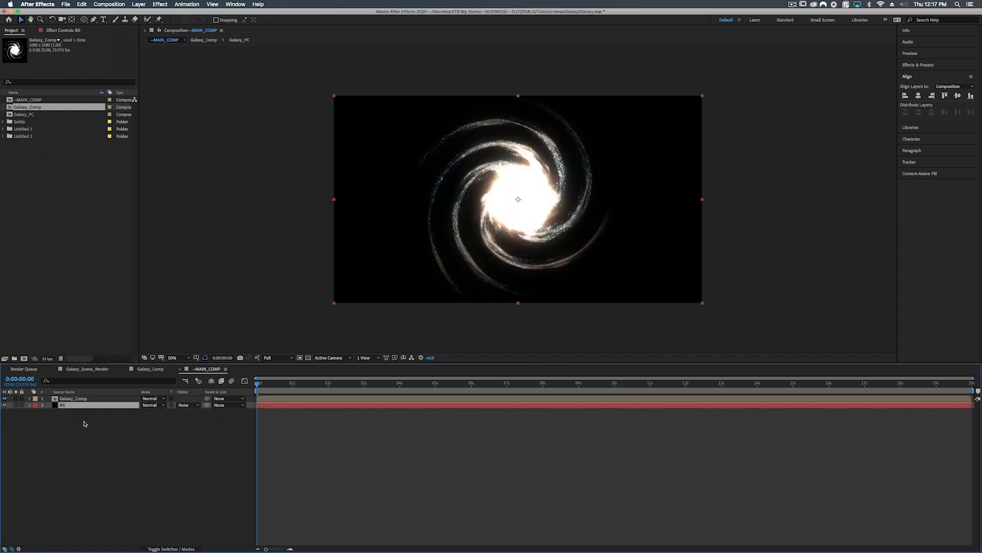
Duplicate the BG solid and turn the copy into a white solid named Stars BG
key("super+d")
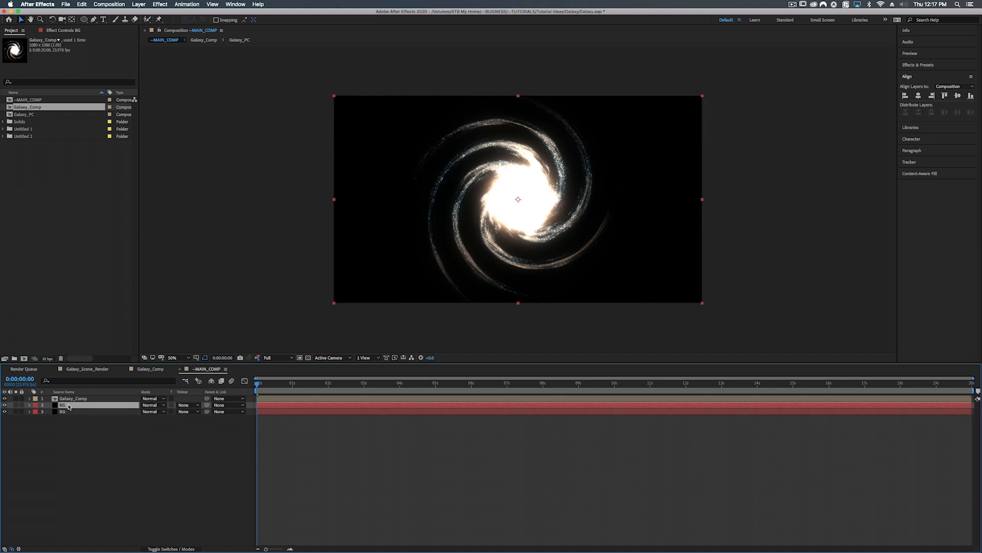
key("super+shift+y")
left_click_drag(81, 49, 489, 123)
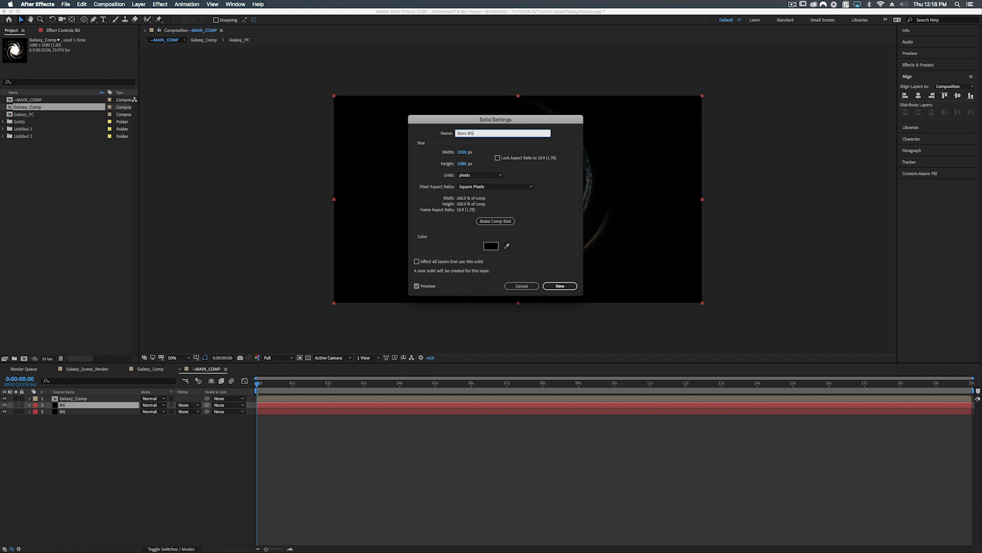
left_click(491, 246)
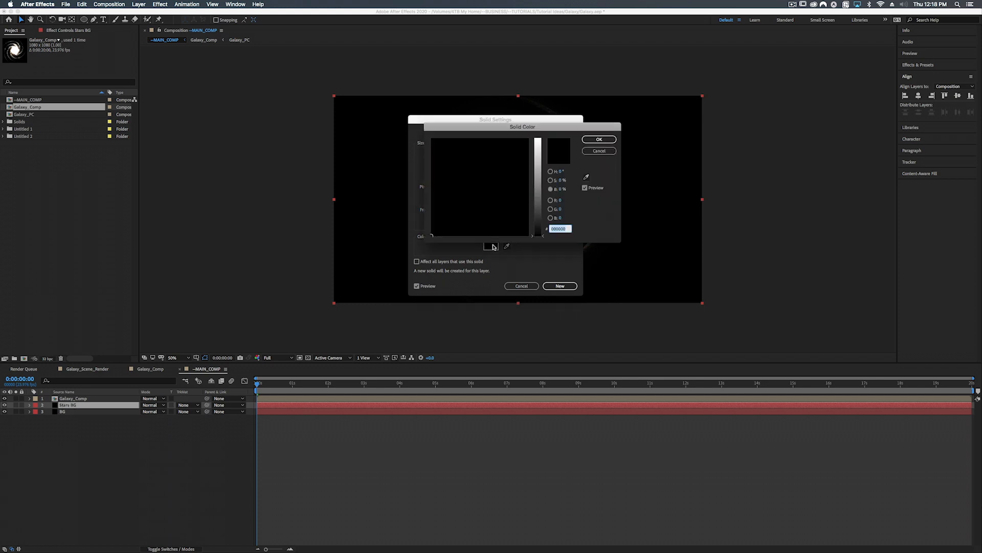
left_click_drag(530, 145, 534, 89)
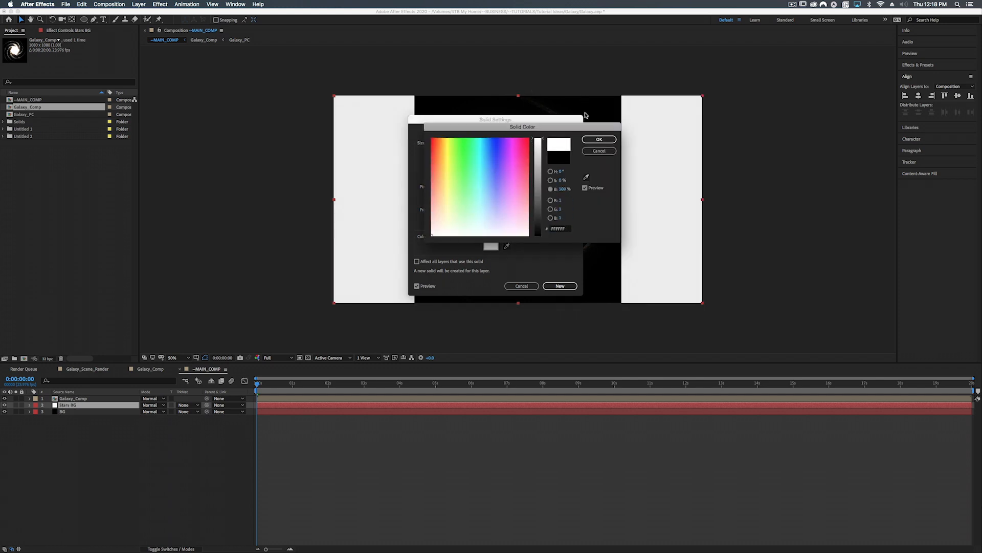
left_click(599, 139)
left_click(559, 286)
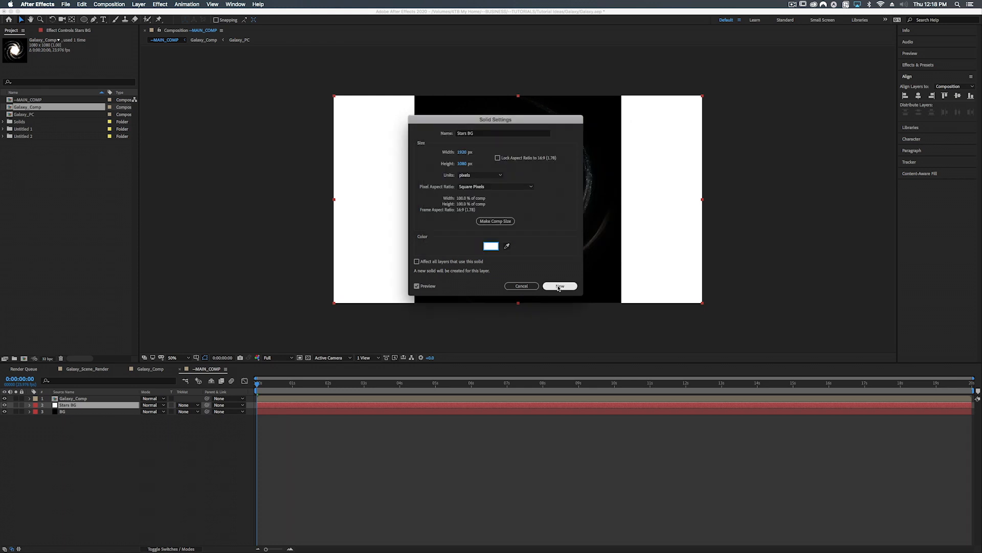
Hide the Galaxy_Comp layer and apply the CC Star Burst effect to the Stars BG layer
left_click(5, 398)
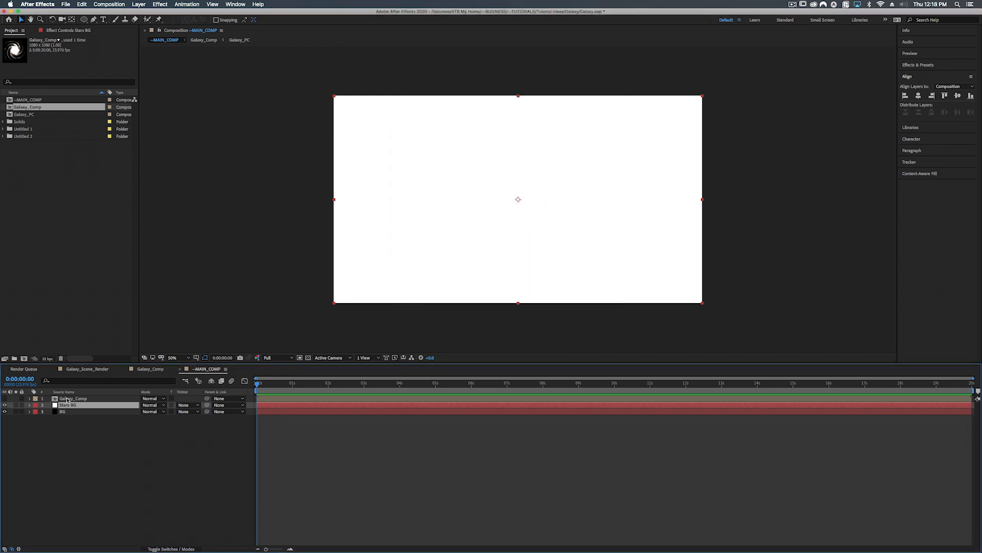
left_click(928, 65)
type("cc s")
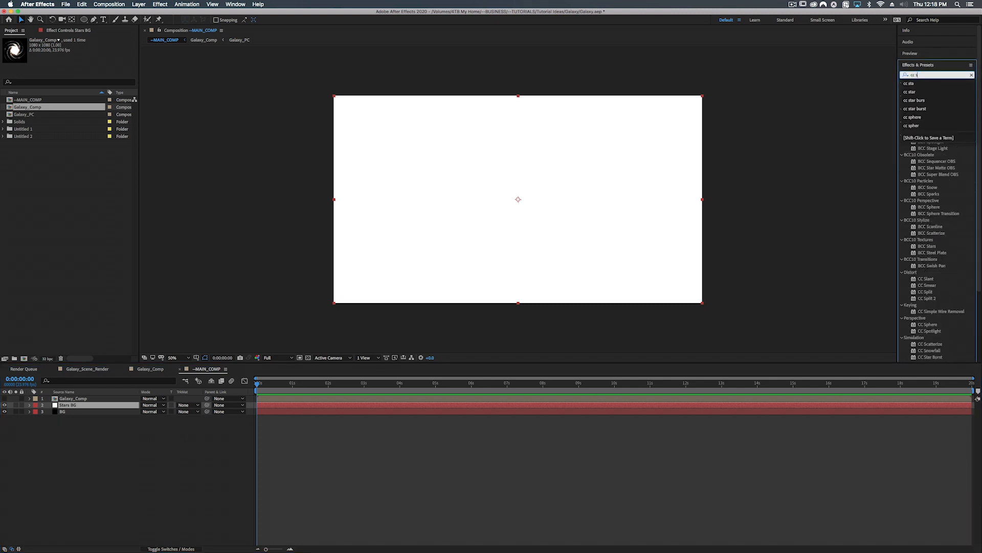
left_click(909, 91)
left_click_drag(930, 116, 536, 158)
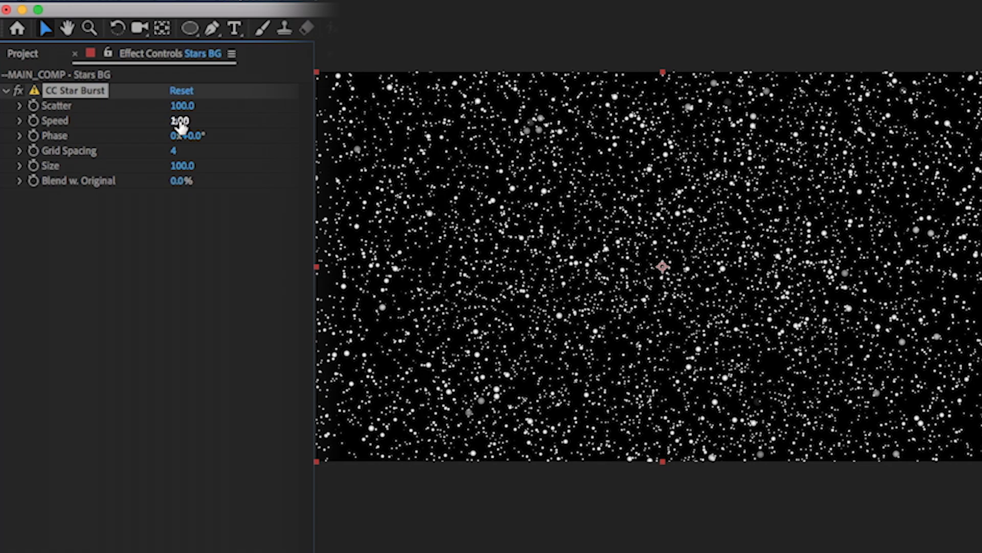
Set CC Star Burst on Stars BG to speed 0, scatter 135, grid spacing 3 and size 27
left_click(180, 122)
type("0")
key("Return")
left_click_drag(193, 105, 216, 105)
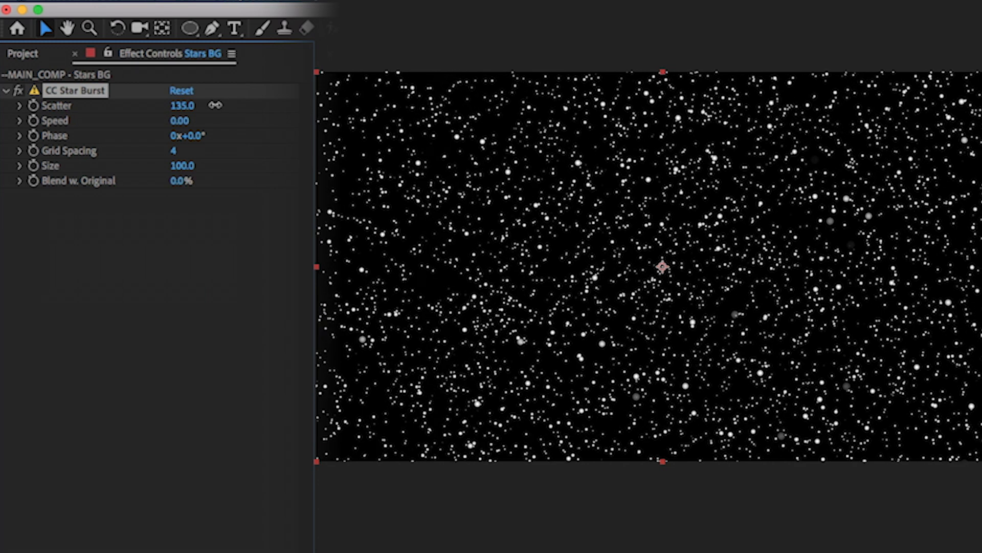
left_click(175, 152)
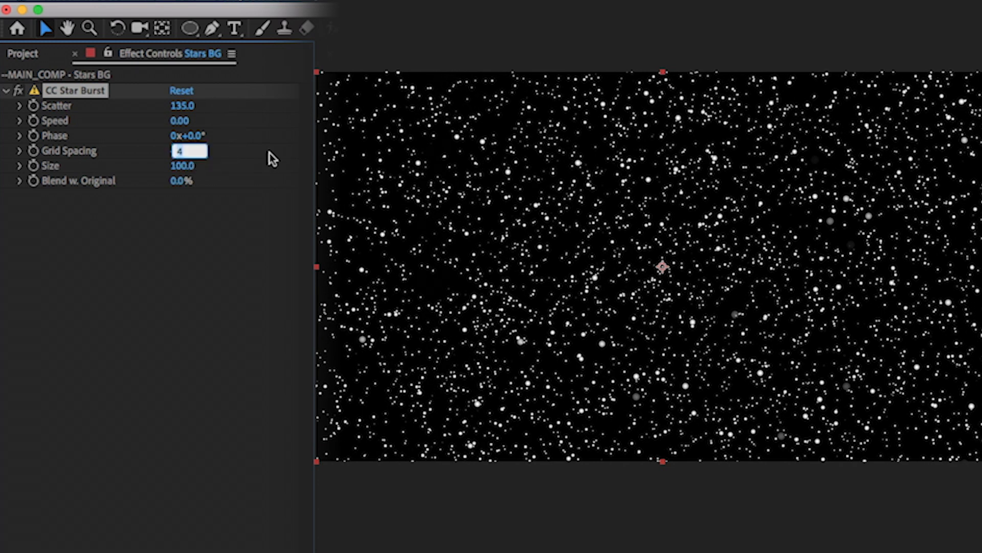
type("3")
key("Return")
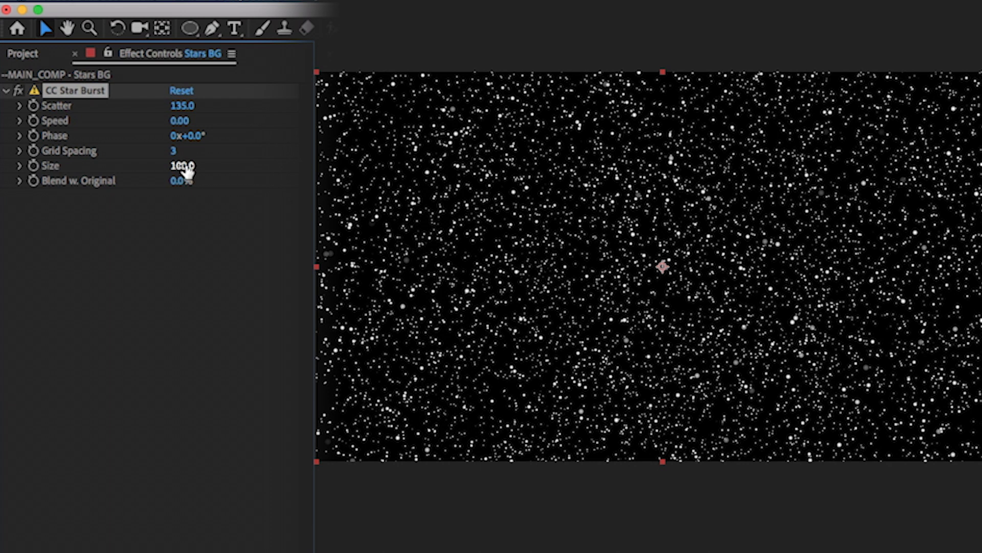
left_click_drag(183, 165, 188, 266)
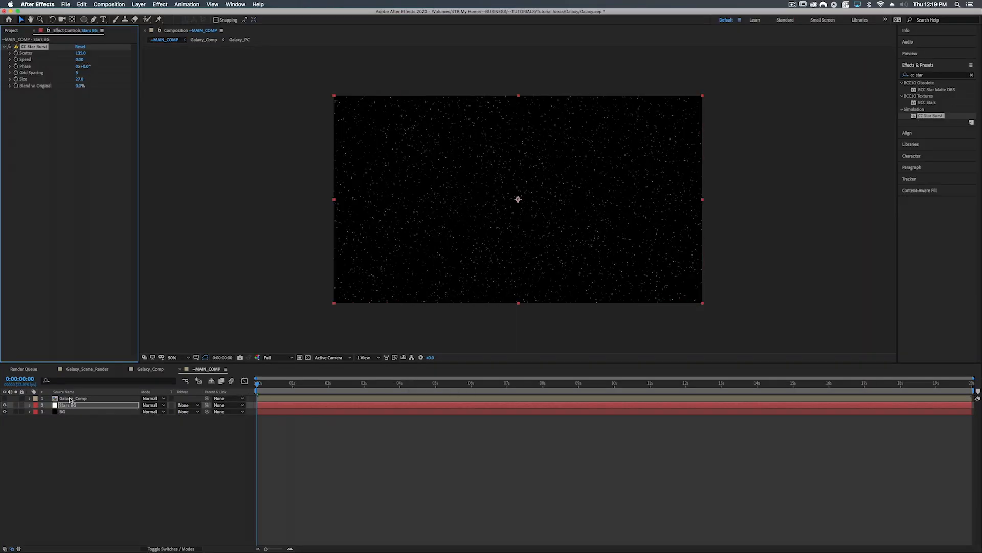
Show the Galaxy_Comp layer again and set its blending mode to Screen
left_click(67, 399)
left_click(4, 398)
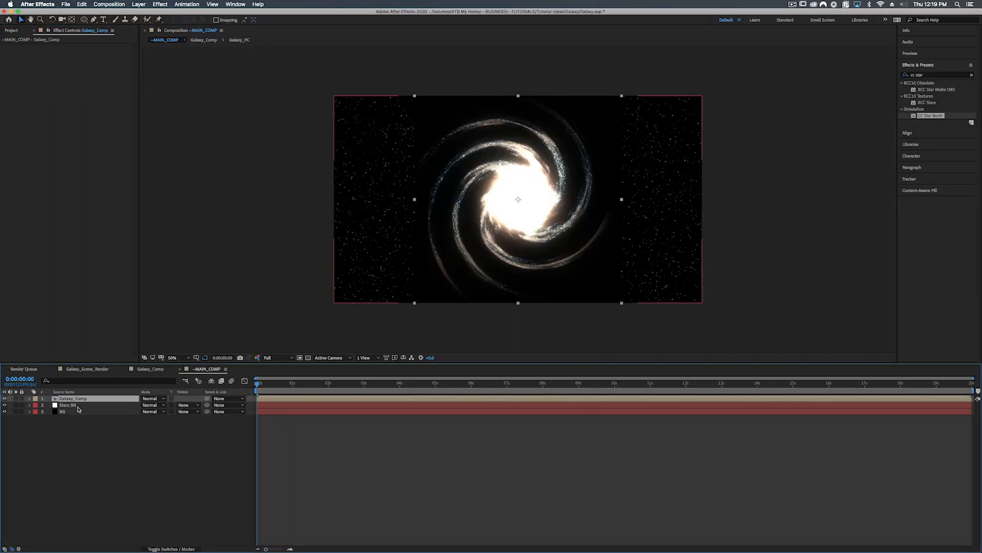
left_click(152, 398)
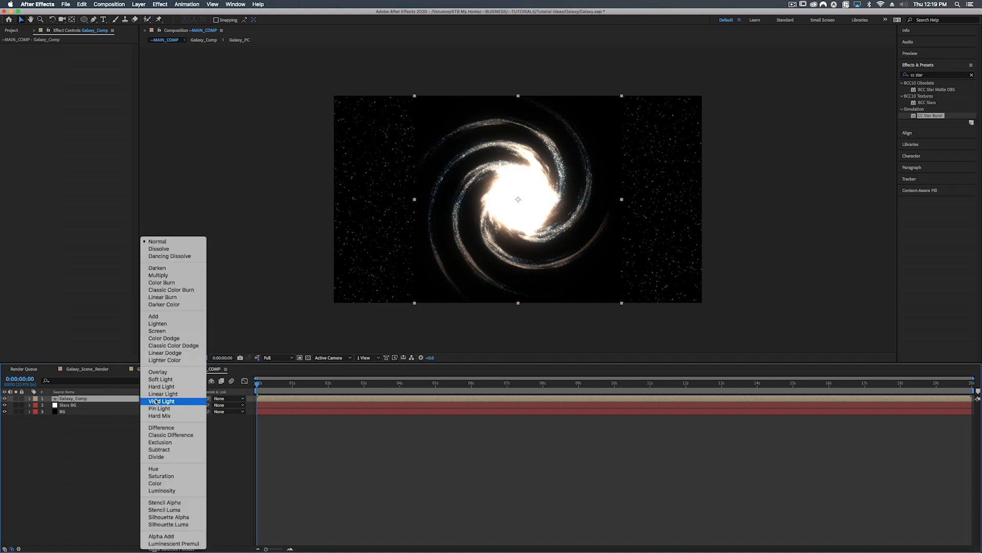
left_click(157, 331)
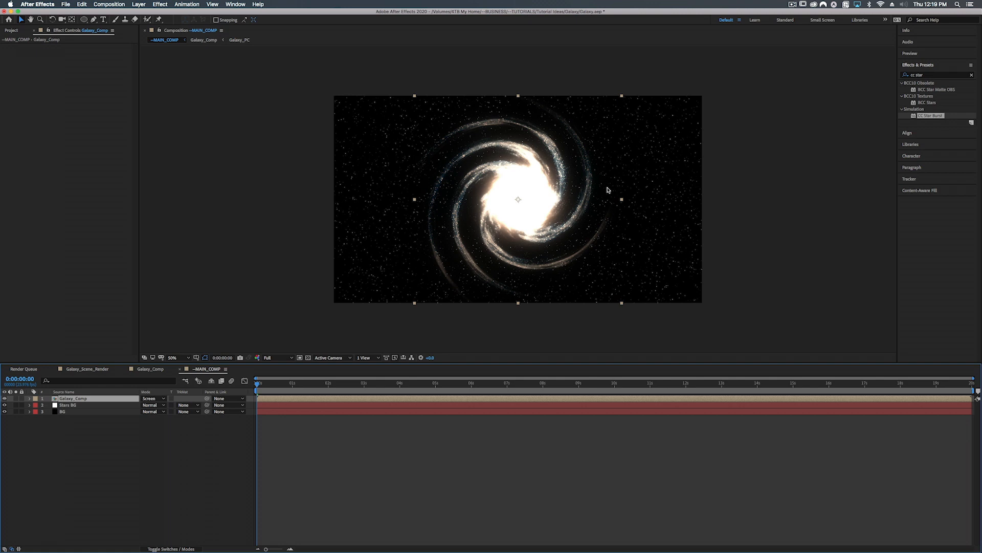
Create a white 1920 x 1080 px solid named Stars Matte directly above the Stars BG layer
left_click(70, 412)
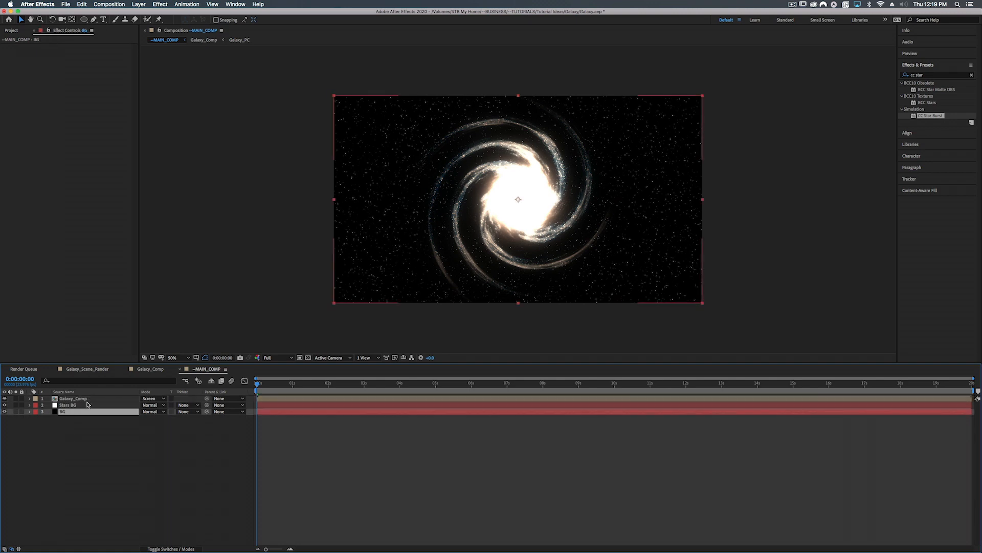
left_click(85, 406)
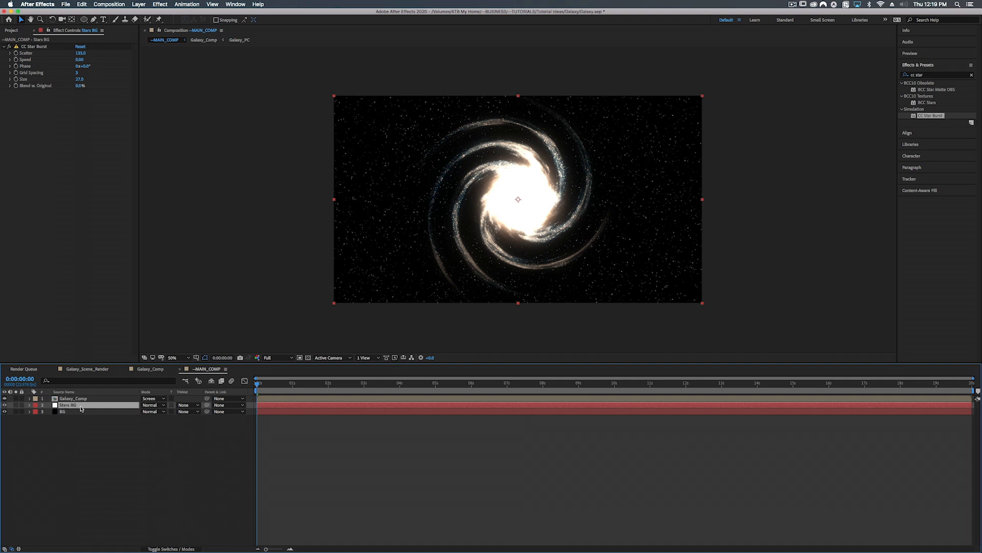
right_click(104, 483)
mouse_move(122, 467)
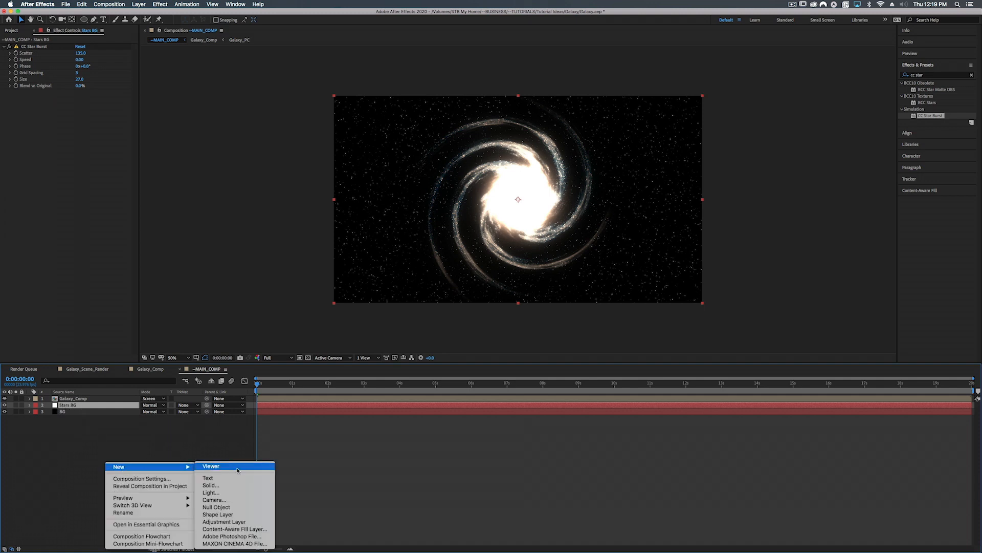
left_click(222, 486)
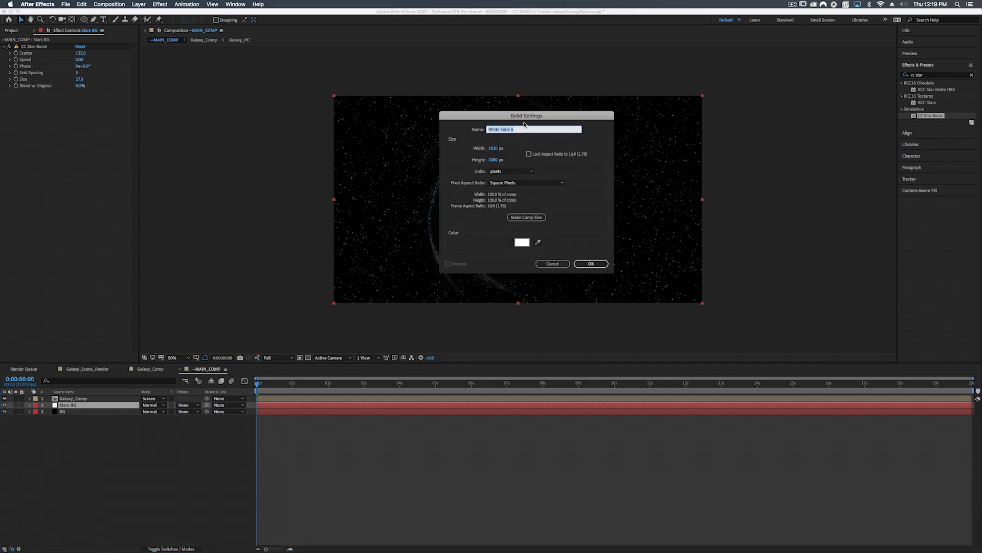
type("Stars Matte")
key("Return")
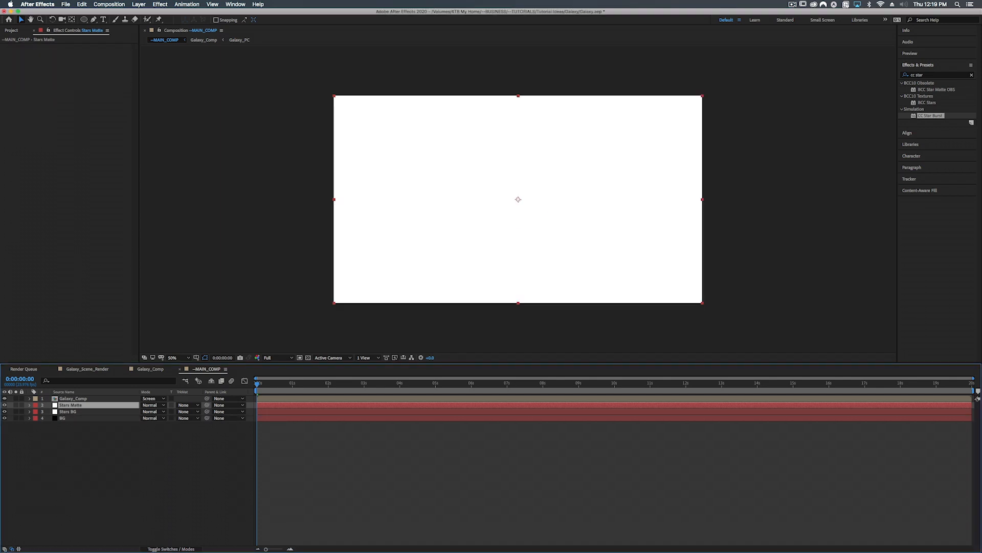
Find the Noise & Grain Fractal Noise effect and apply it to the Stars Matte layer
left_click(946, 75)
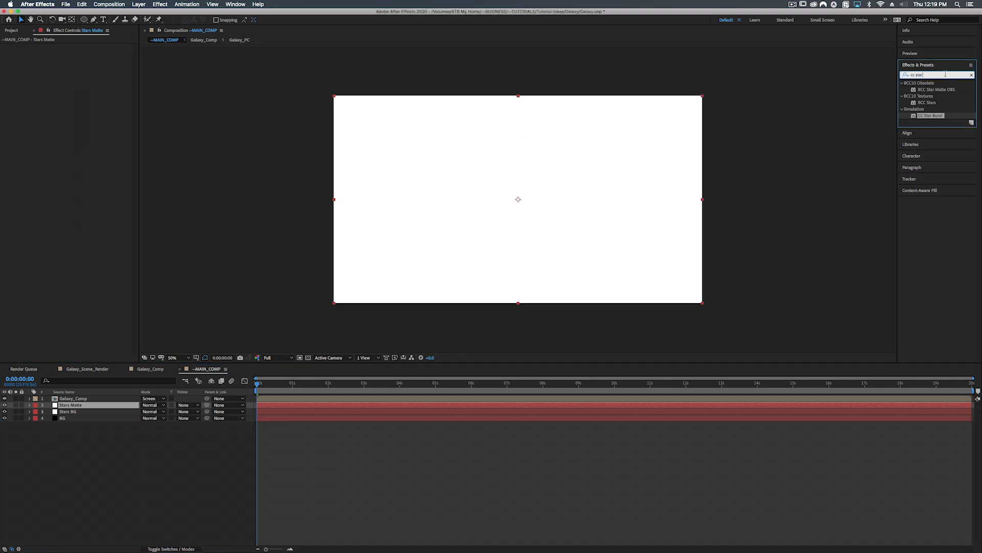
type("fractal noise")
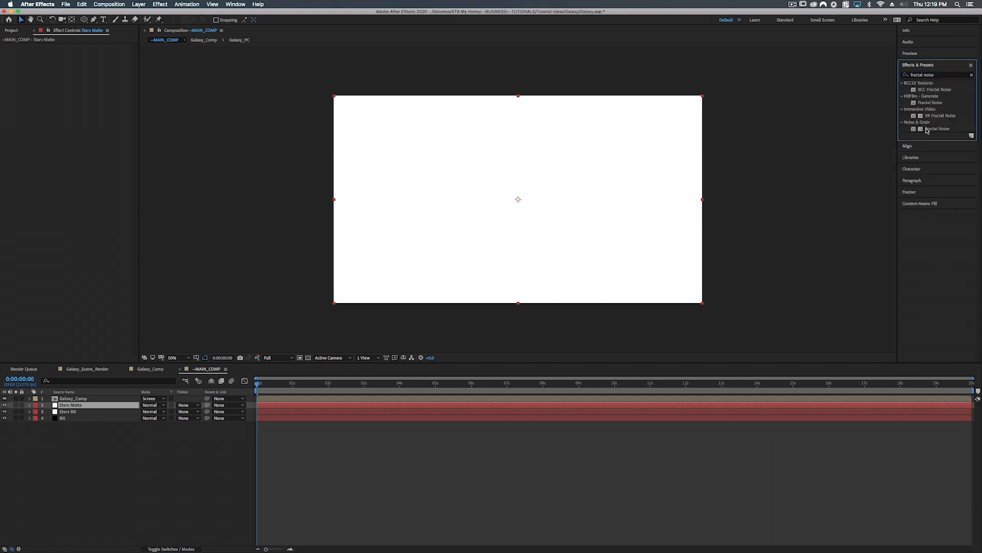
left_click_drag(938, 129, 836, 405)
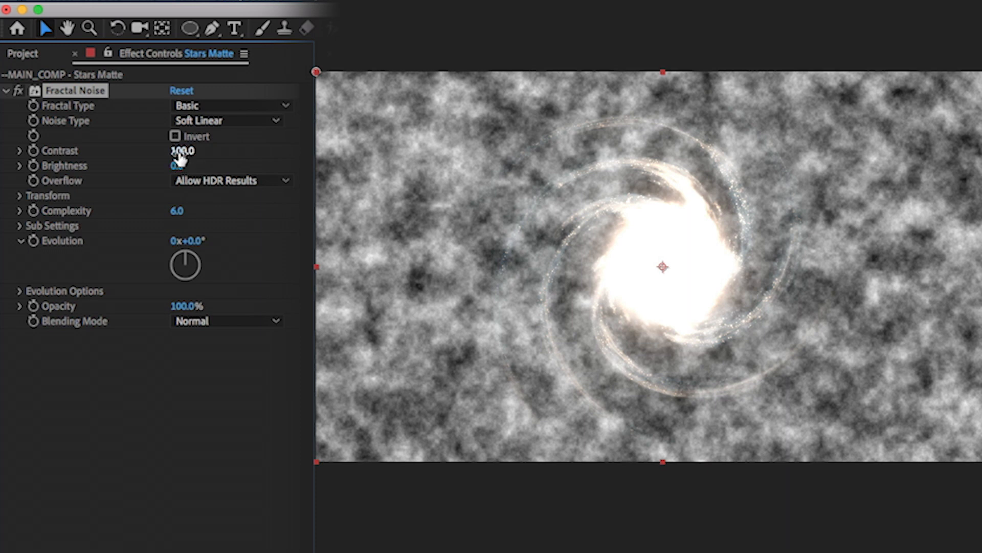
Set Fractal Noise on Stars Matte to contrast 155, brightness 3, scale 238 and complexity 4.5
left_click_drag(179, 156, 232, 154)
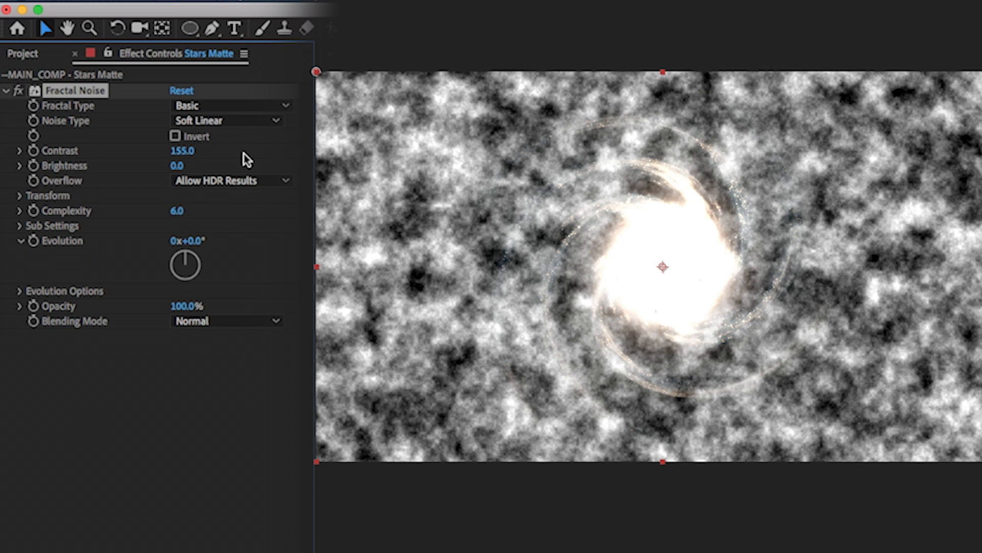
left_click(180, 166)
type("3")
key("Return")
left_click(21, 196)
mouse_move(184, 242)
left_mouse_down()
mouse_move(353, 244)
mouse_move(186, 252)
left_mouse_up()
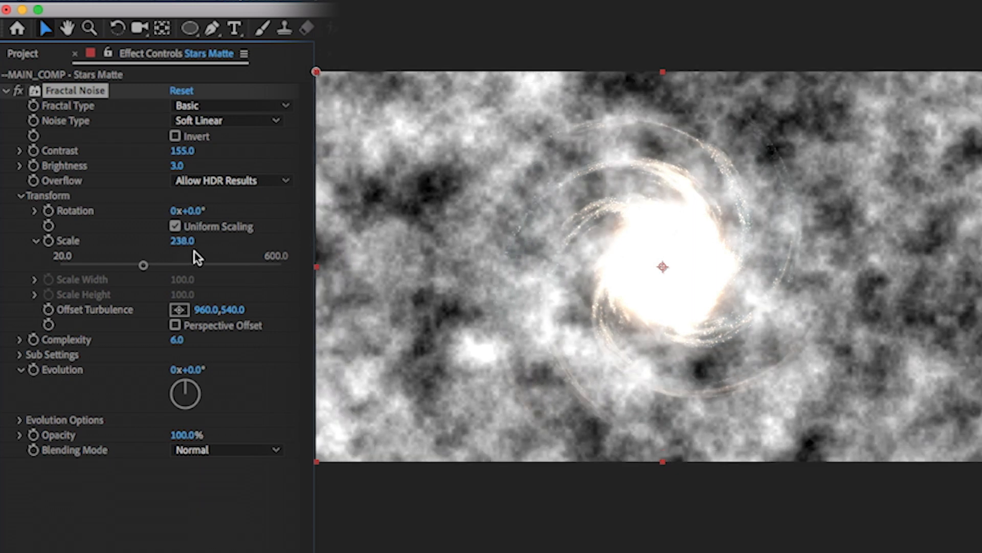
left_click_drag(176, 339, 169, 339)
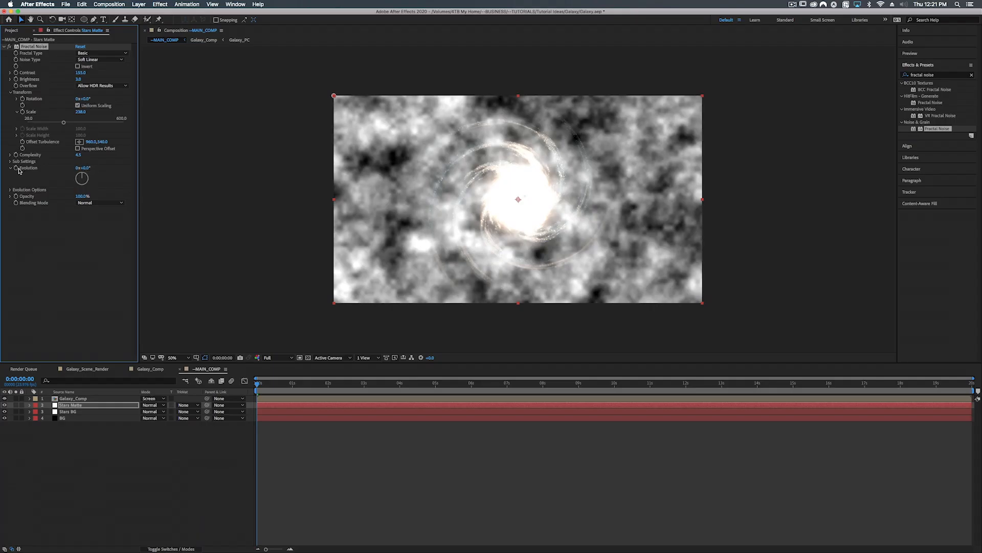
Add the expression time*50; to Fractal Noise's Evolution on Stars Matte and preview the animation
left_click(16, 169, "alt")
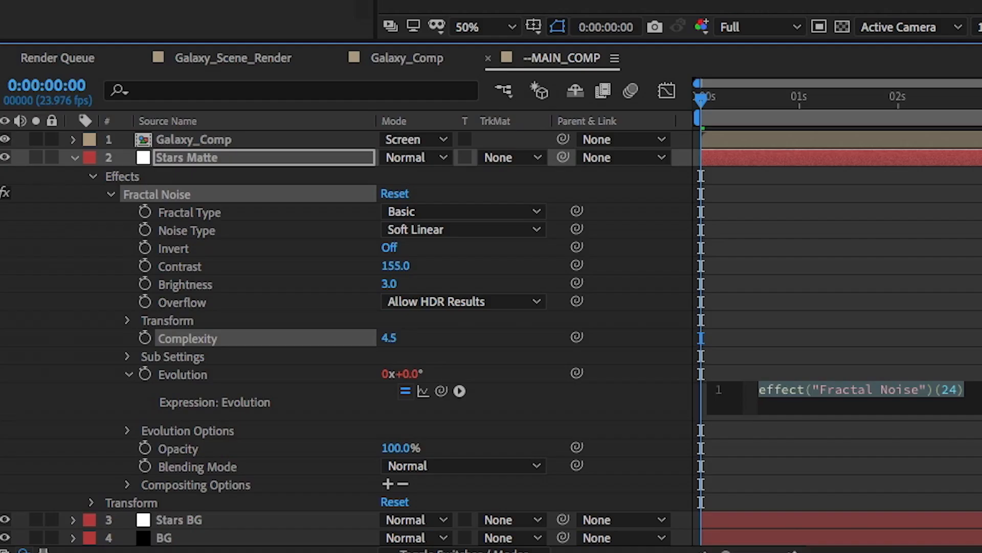
type("time*")
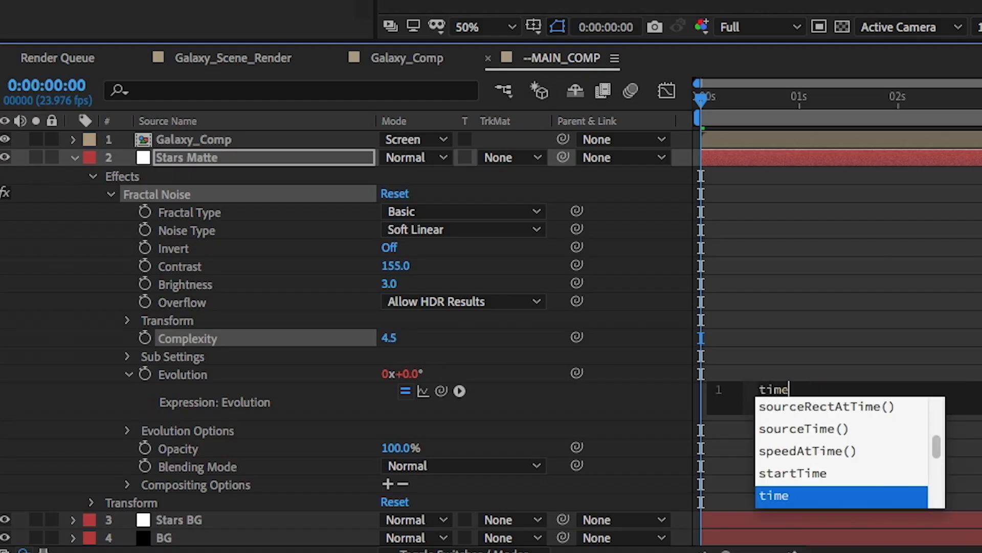
key("Escape")
type("50;")
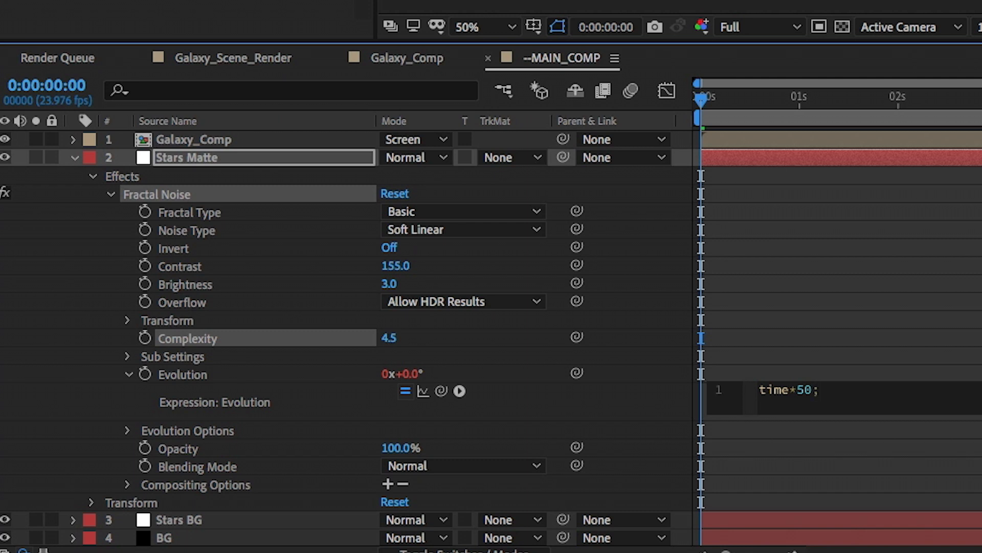
key("KP_Enter")
key("space")
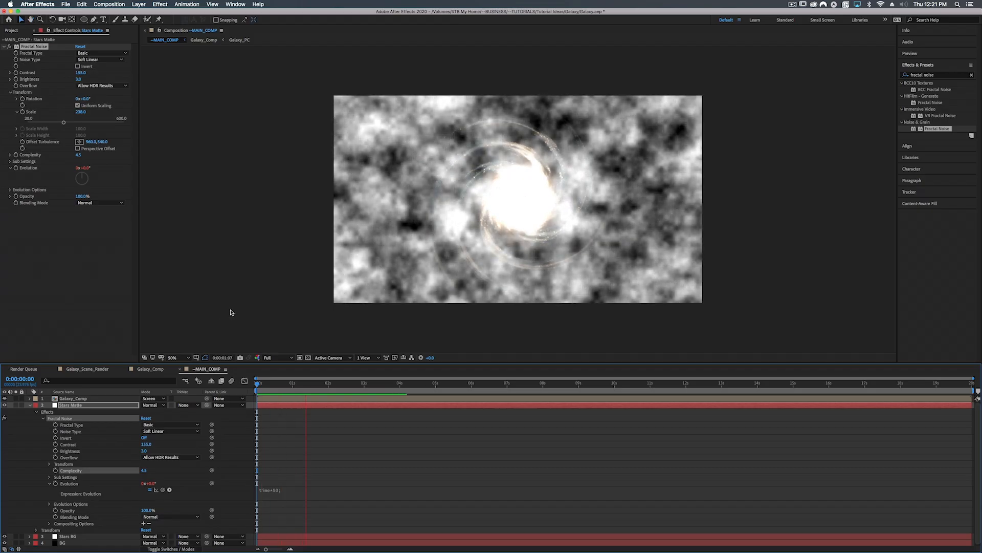
left_click(29, 405)
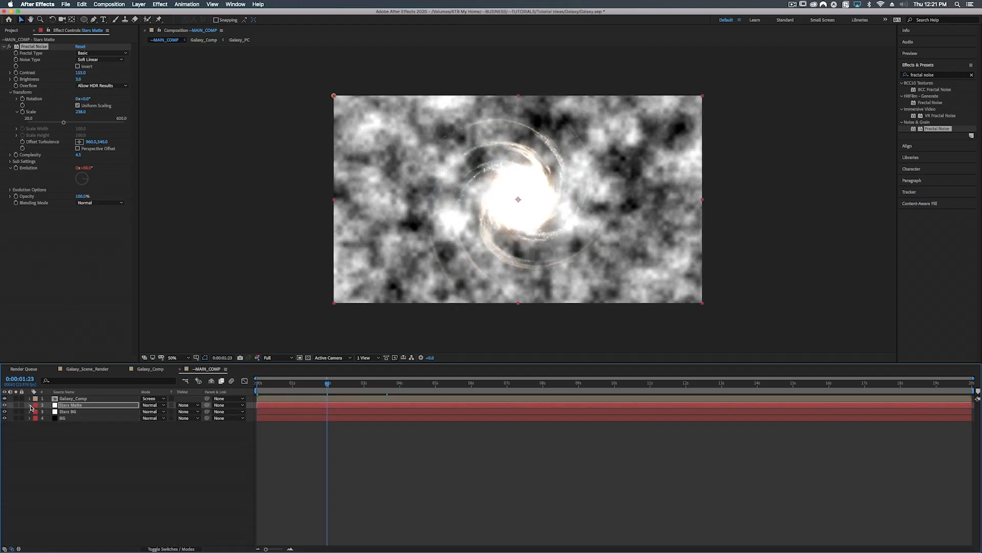
Set the Stars BG layer's track matte to Luma Matte "Stars Matte"
left_click(69, 413)
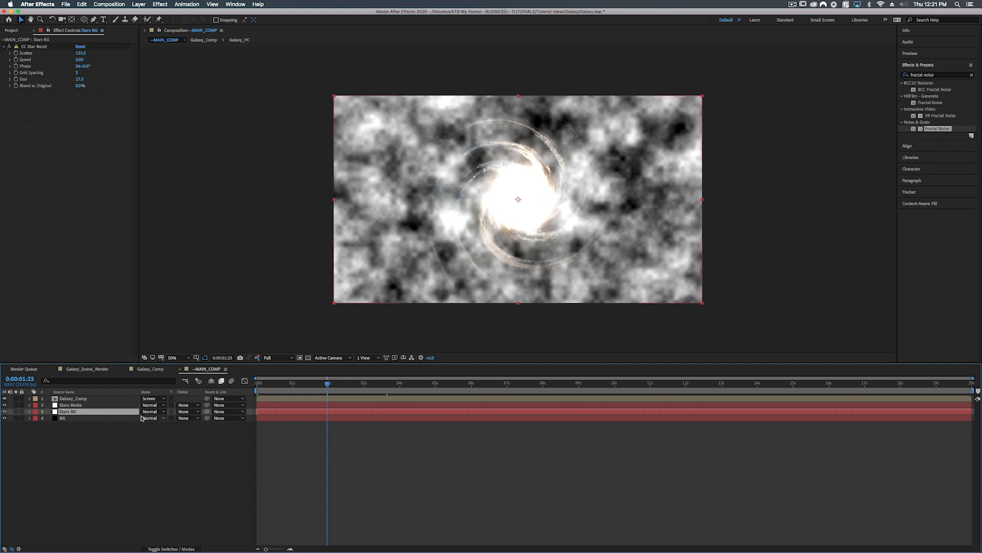
left_click(182, 412)
left_click(192, 445)
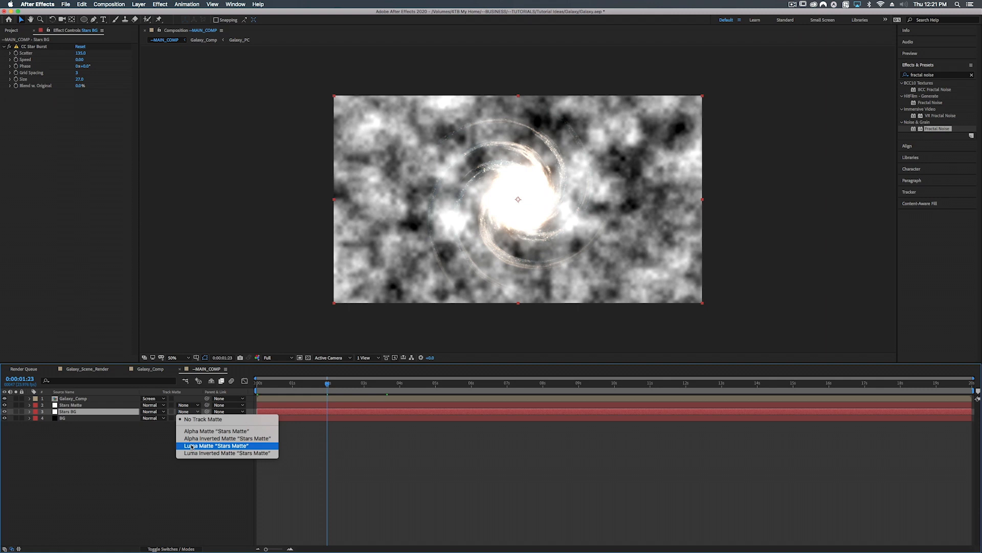
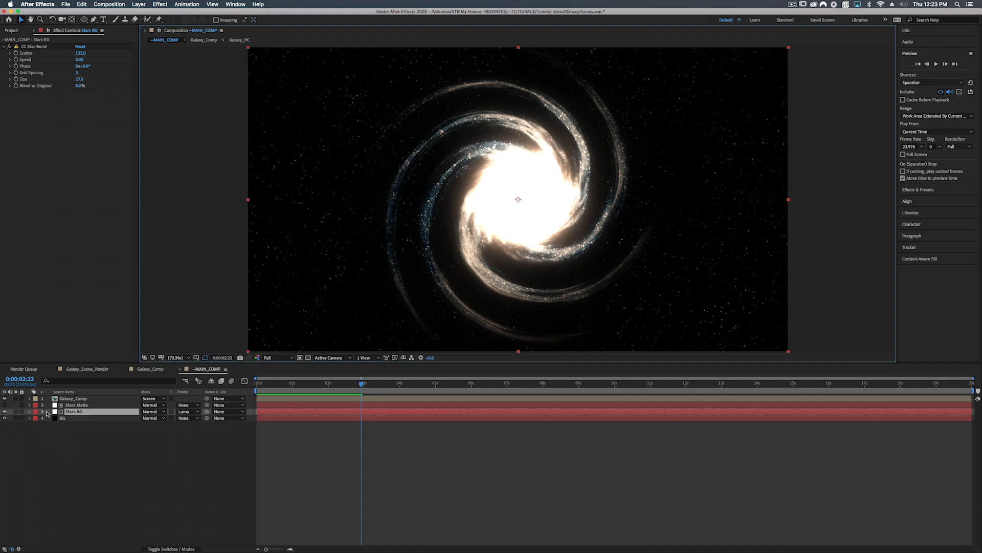
Pre-compose Stars Matte and Stars BG as Stars_BG_PC and set the new layer's blending mode to Add
left_click(82, 405, "shift")
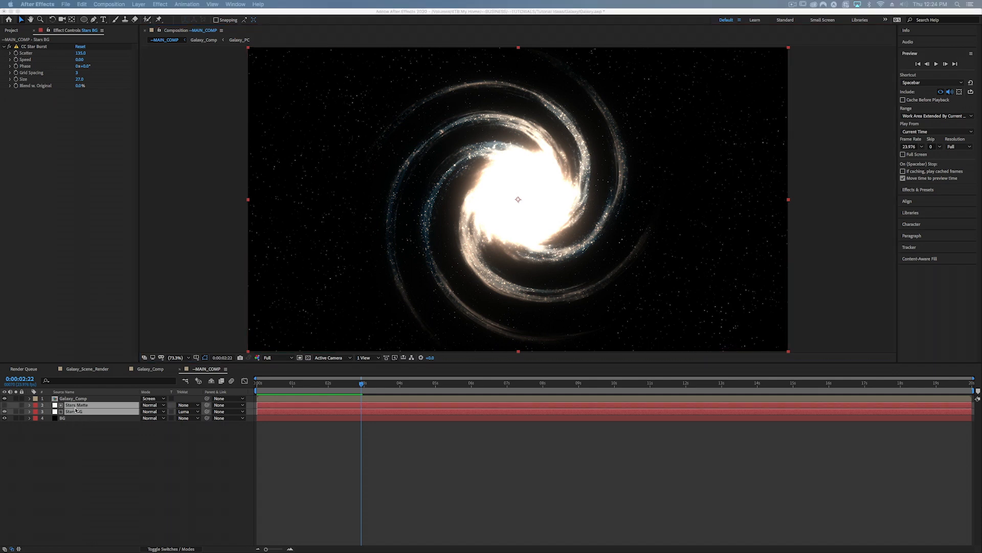
key("super+shift+c")
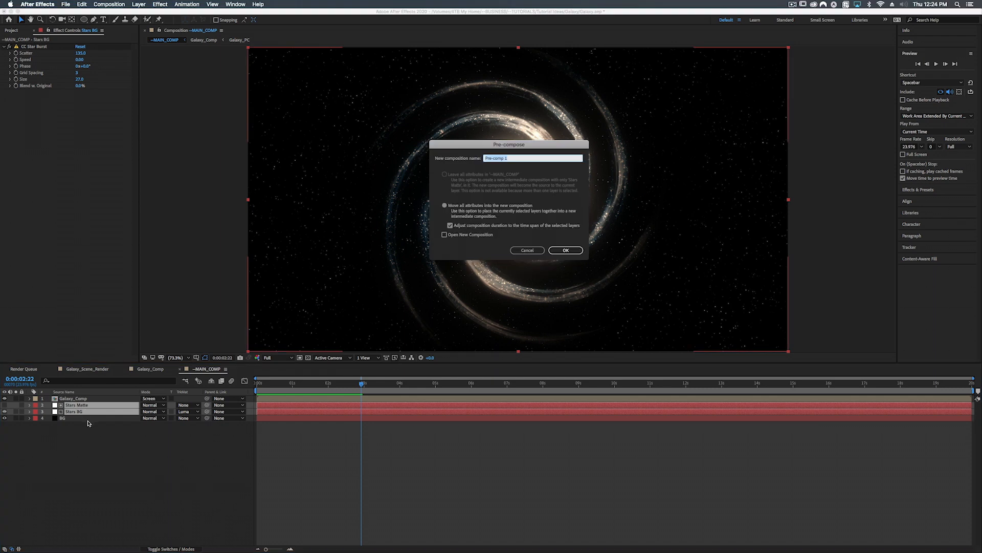
type("Stars_BG_PC")
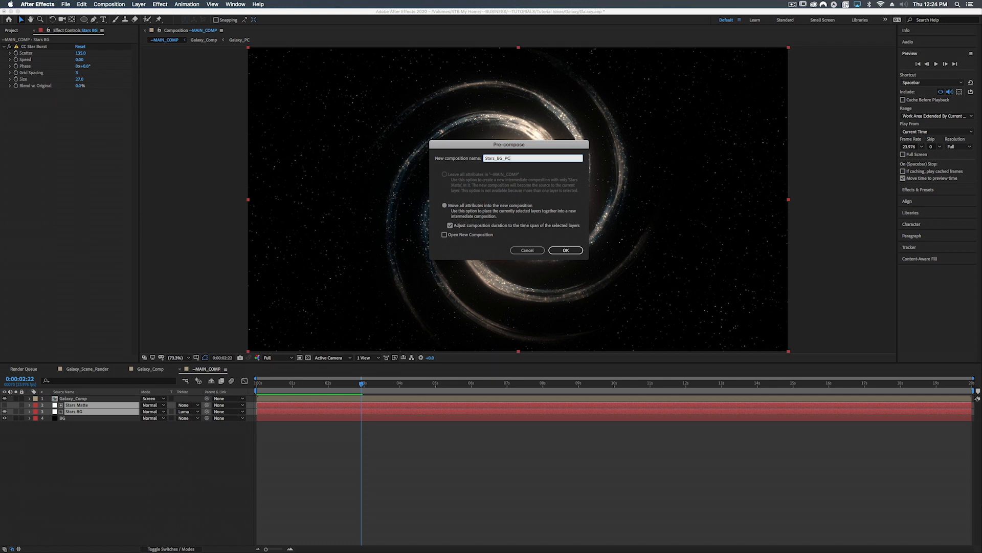
key("Return")
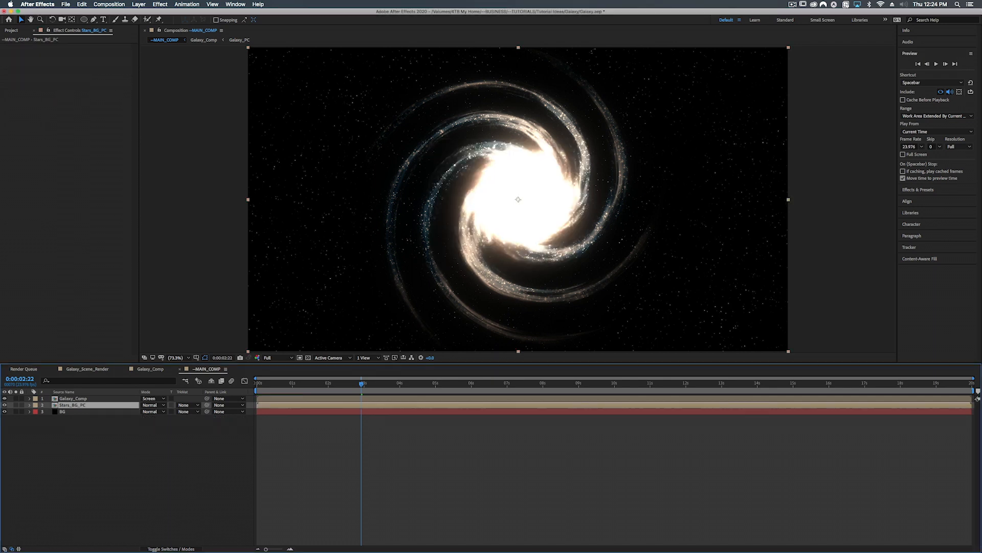
left_click(152, 405)
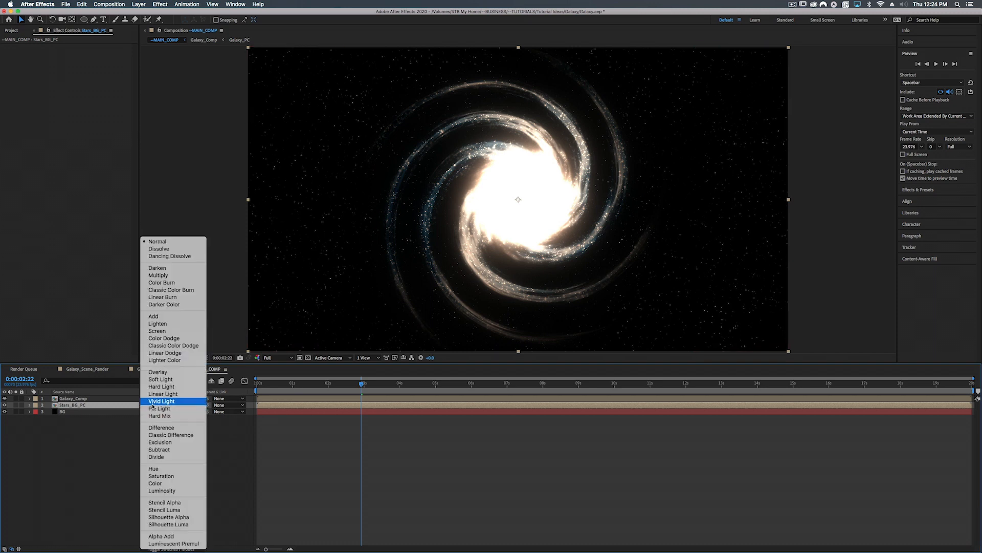
left_click(158, 316)
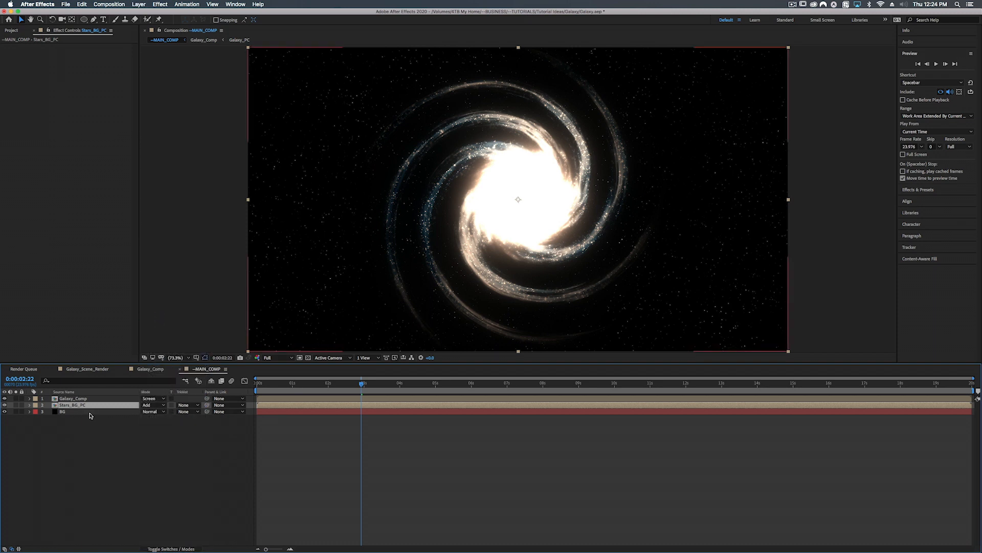
Find the 4-Color Gradient effect and apply it to the BG layer
left_click(67, 413)
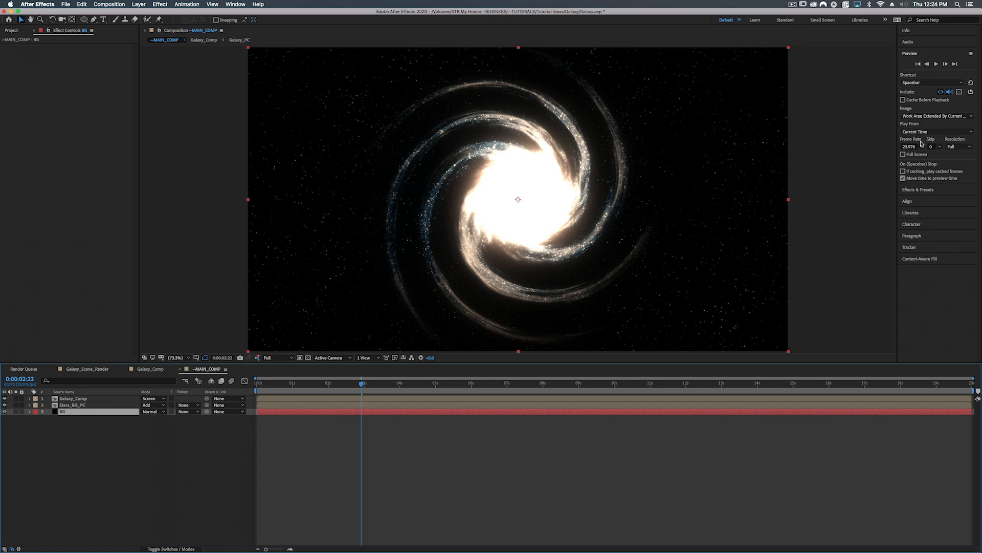
left_click(921, 190)
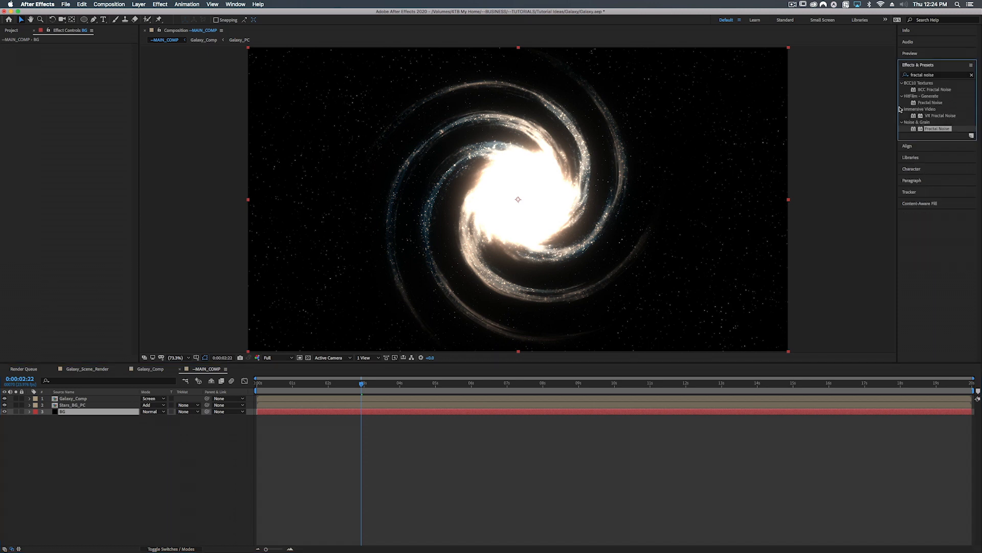
double_click(934, 75)
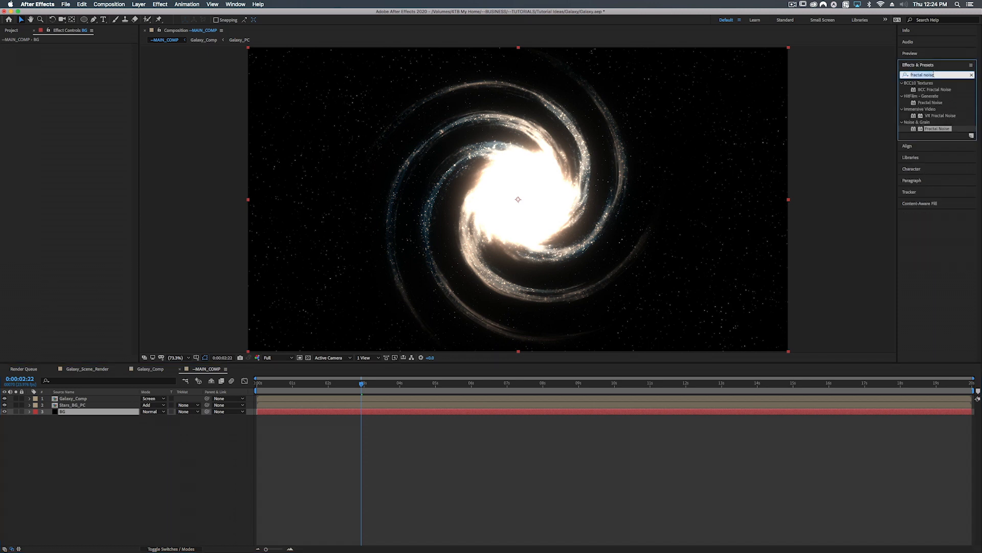
type("4-color")
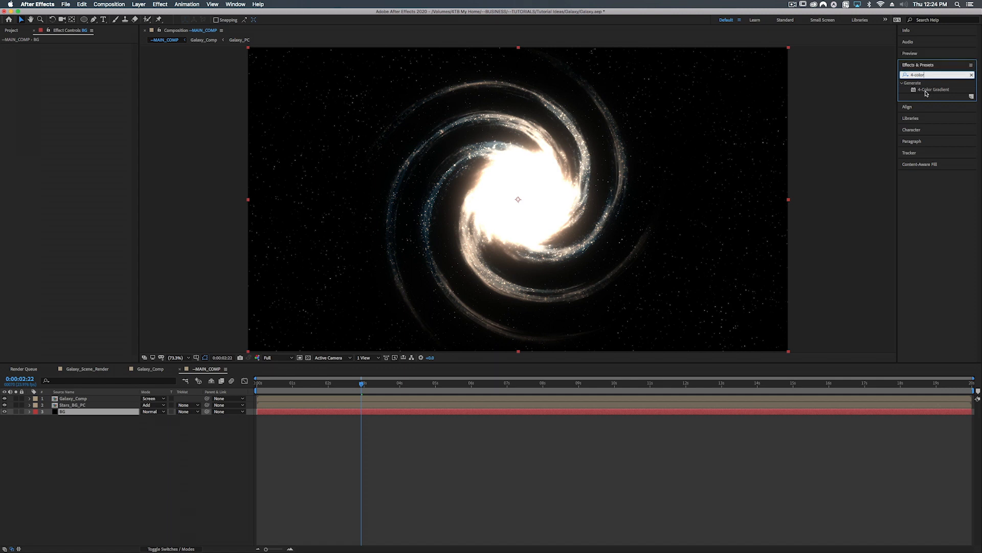
left_click(929, 91)
left_click_drag(931, 97, 476, 413)
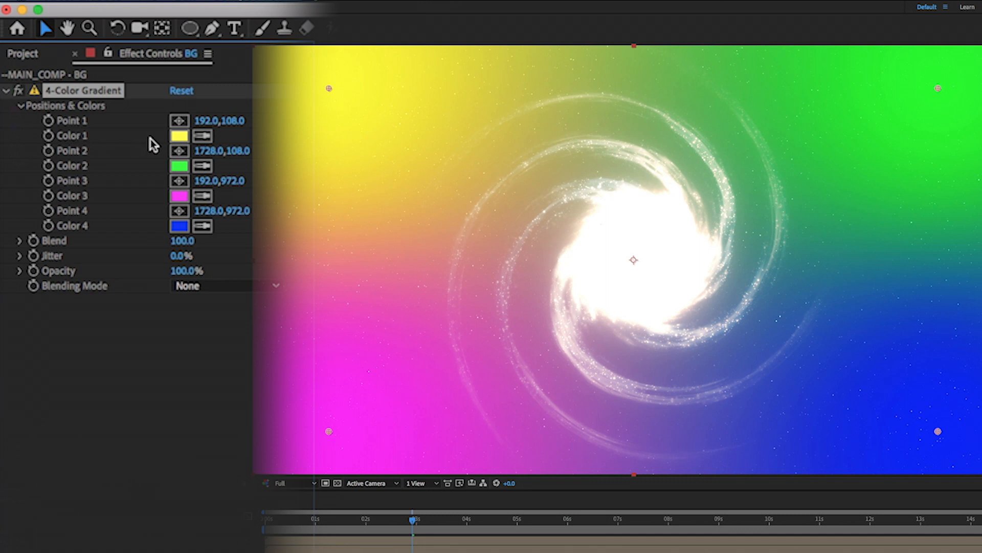
Set Color 1 of the 4-Color Gradient on BG to black
left_click(179, 136)
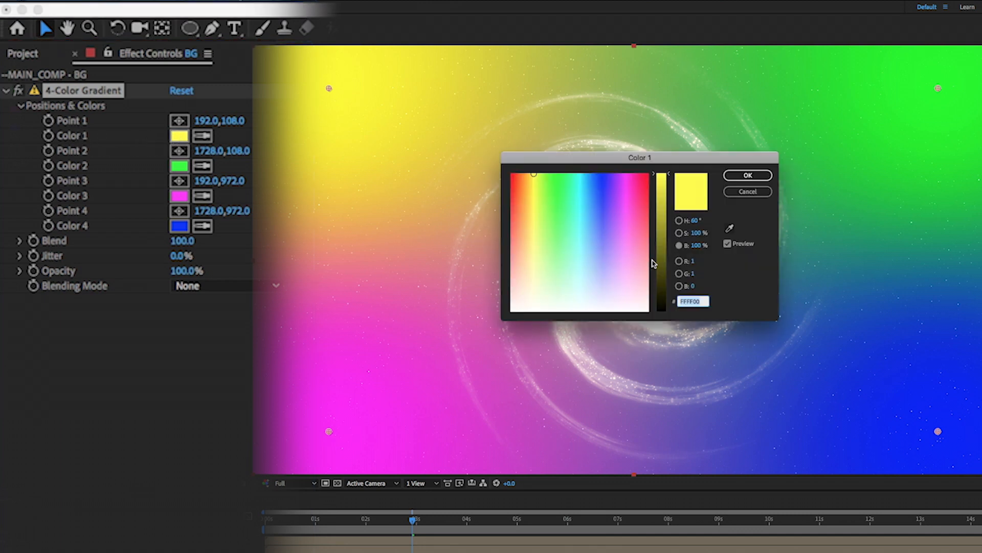
left_click_drag(652, 263, 662, 390)
left_click(748, 175)
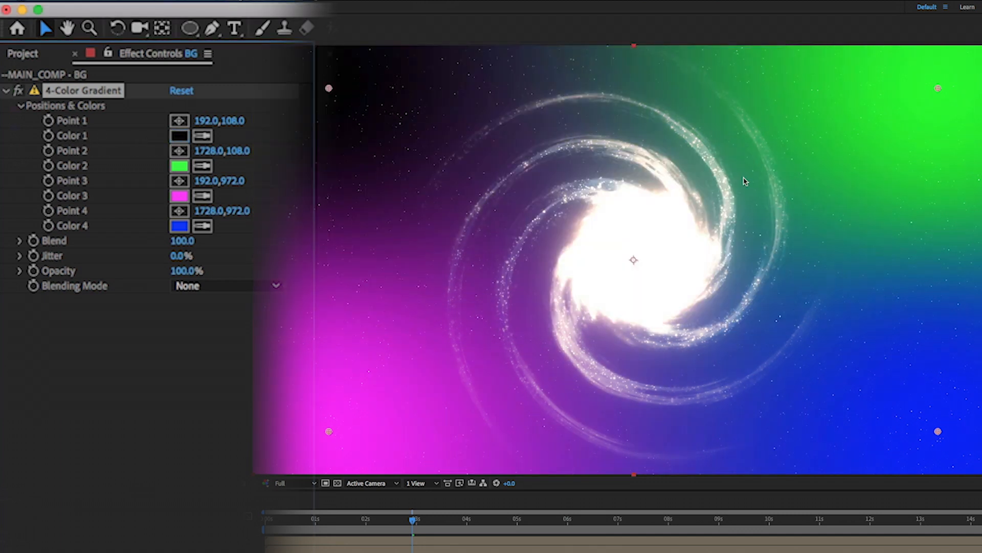
Set Color 4 of the 4-Color Gradient on BG to black
left_click(179, 226)
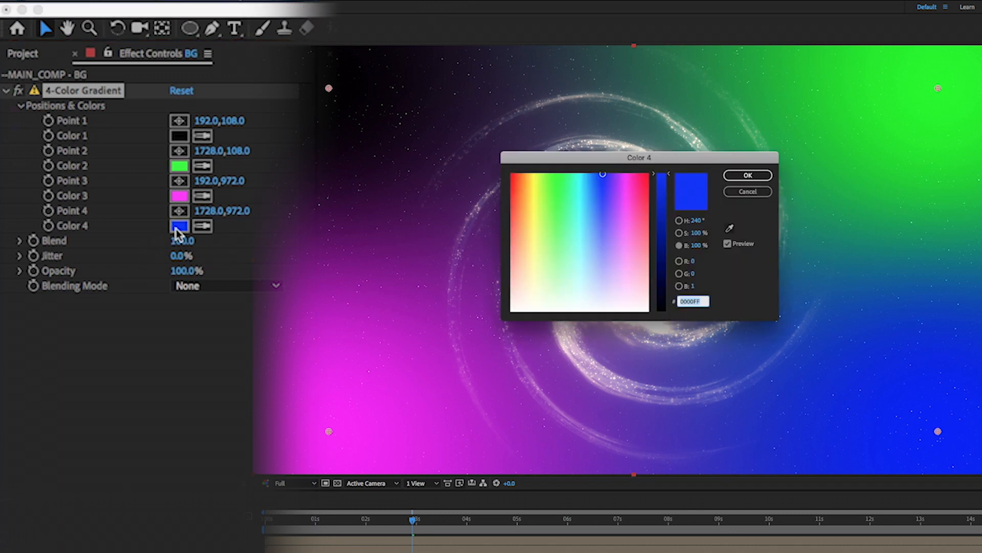
left_click_drag(664, 275, 663, 327)
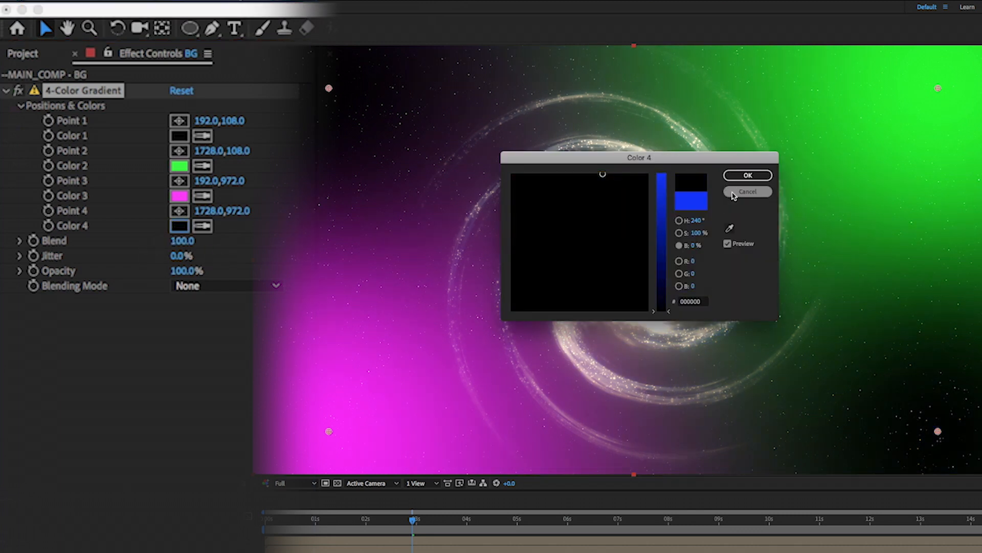
left_click(748, 175)
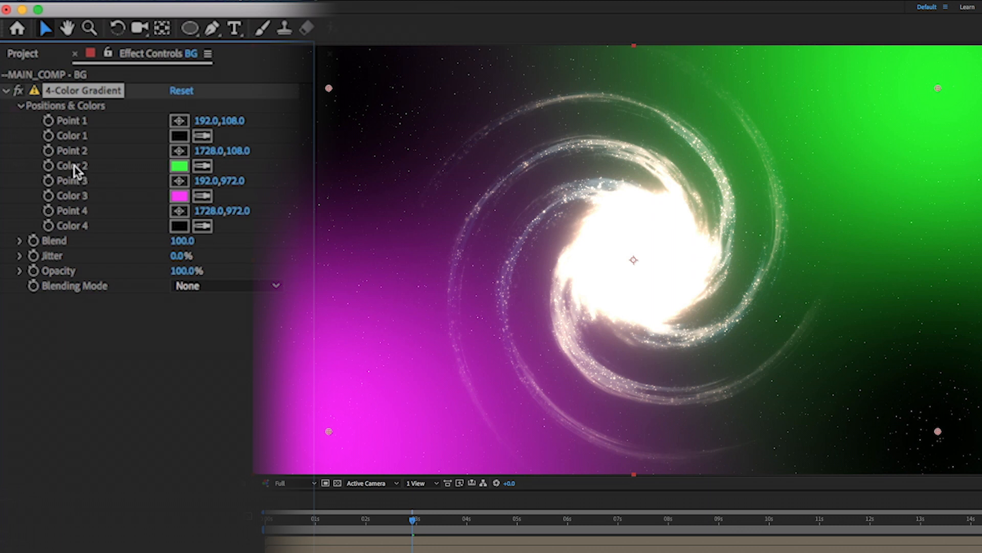
Set Color 2 of the gradient to a dark blue with hue 197 and brightness 16%
left_click(179, 166)
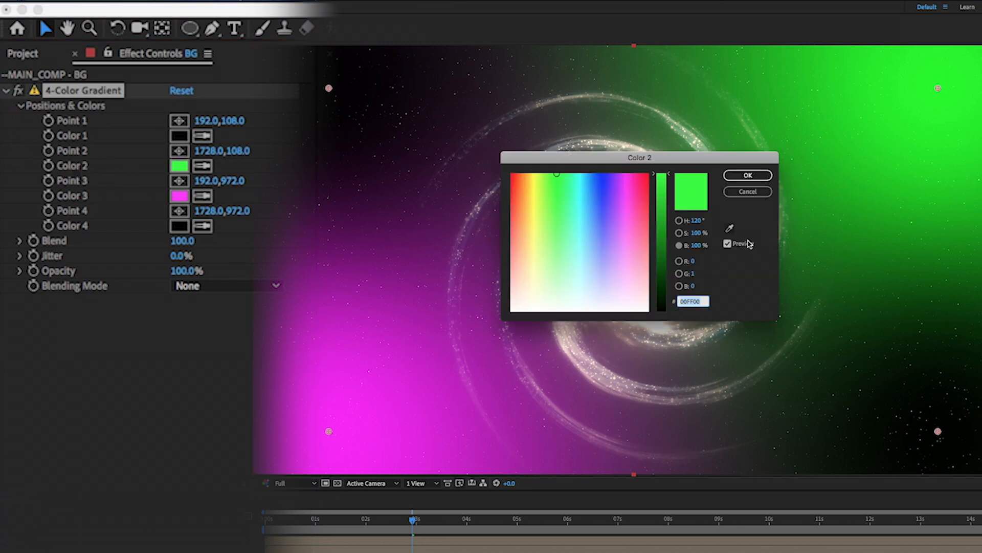
left_click(696, 221)
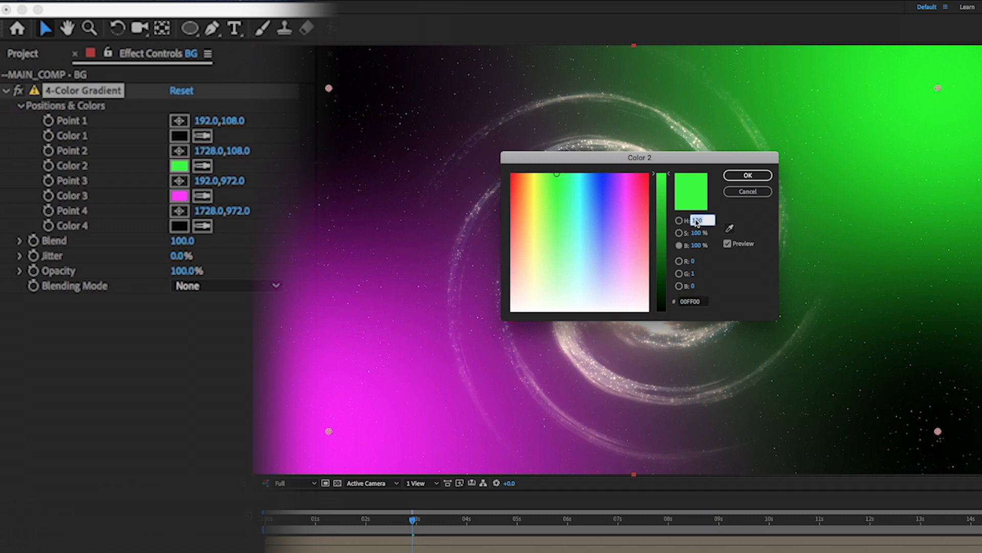
type("197")
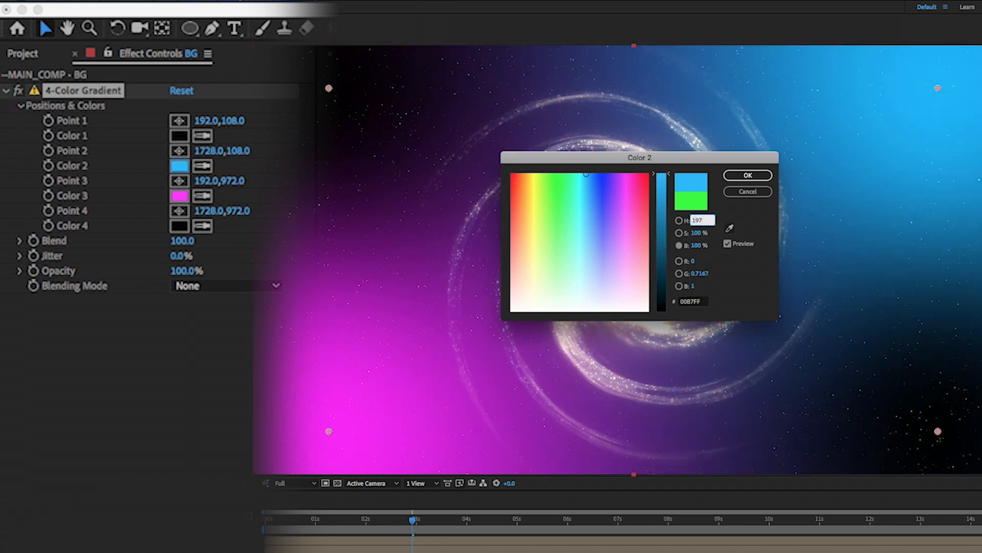
left_click(698, 248)
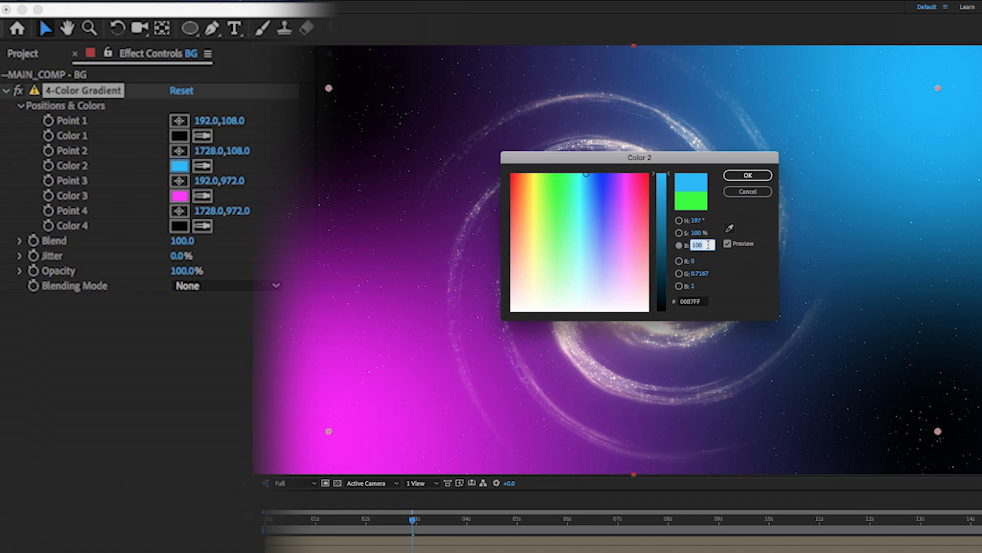
type("16")
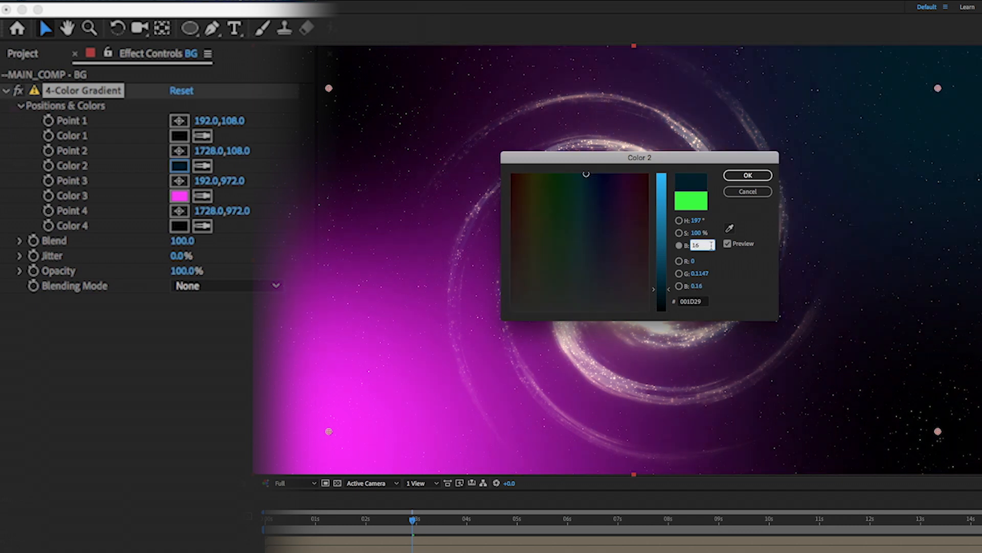
key("Return")
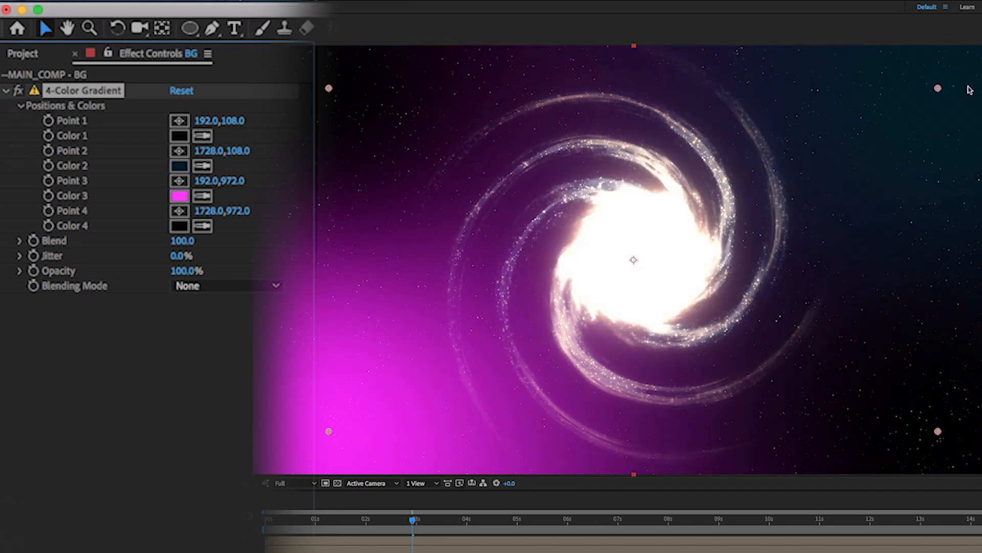
Move gradient Point 2 inward to about 1377.5, 108 and sample Color 2's dark blue for Color 3
left_click_drag(938, 88, 799, 88)
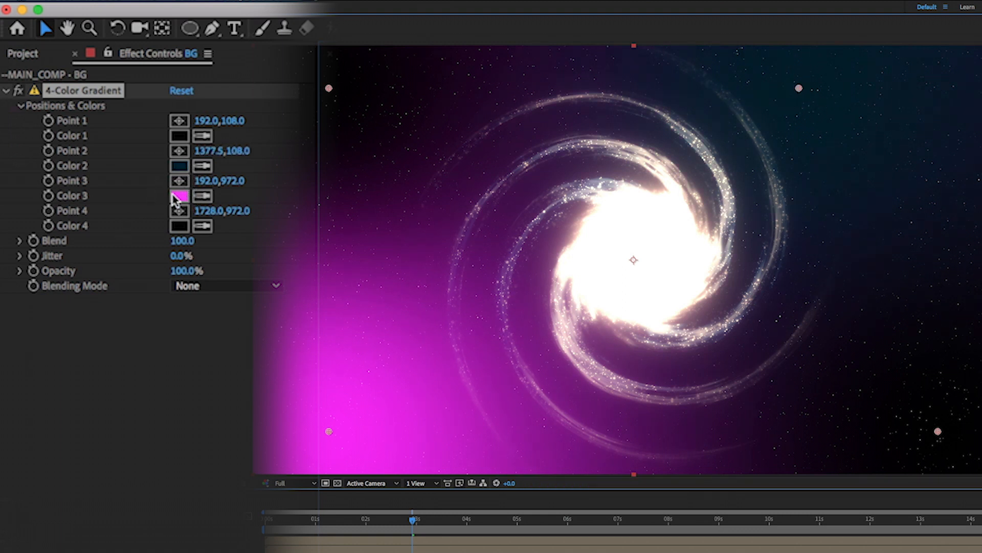
left_click(203, 197)
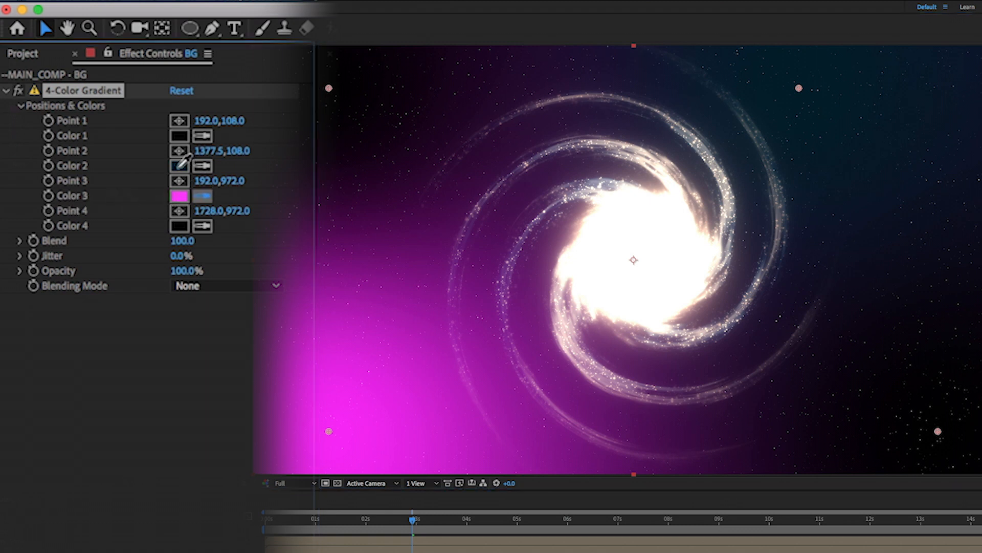
left_click(180, 165)
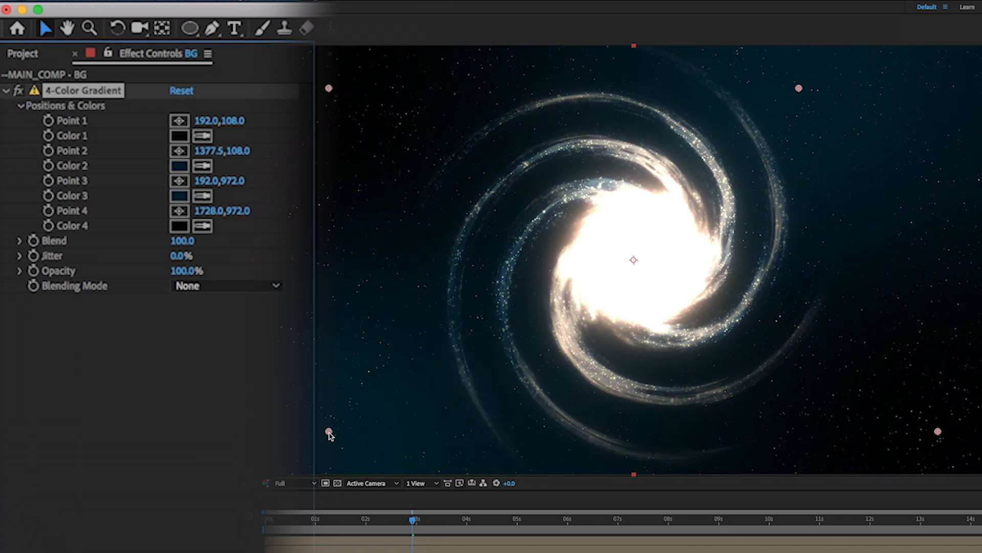
Reposition the gradient points: Point 1 about 46, 43, Point 2 about 1327, 96, Point 3 about 521, 909, Point 4 about 1870, 975
left_click_drag(329, 431, 473, 404)
left_click_drag(798, 88, 779, 86)
left_click_drag(937, 431, 981, 432)
left_click_drag(330, 88, 273, 64)
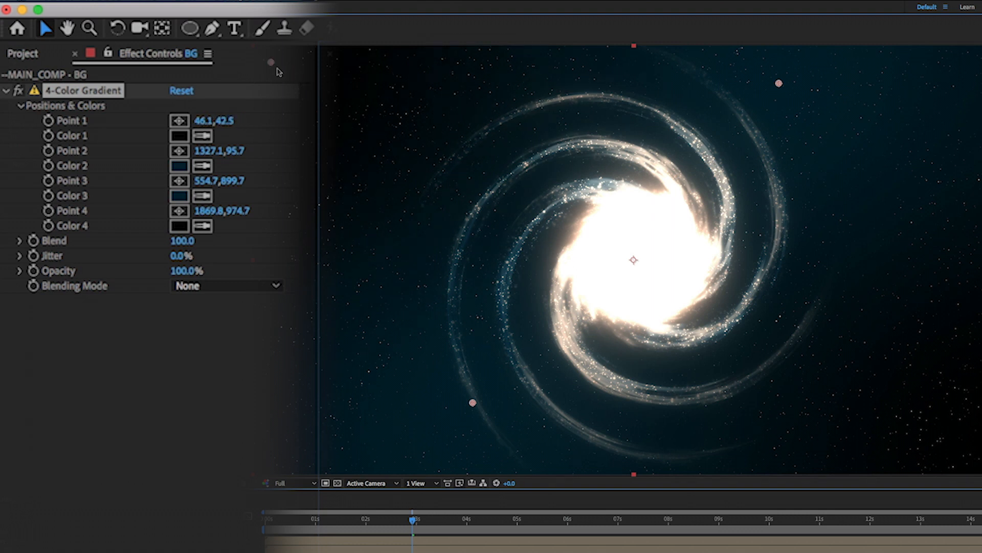
left_click_drag(471, 403, 459, 407)
Set the 4-Color Gradient's jitter to 100%
left_click(180, 256)
type("100")
key("Return")
Rearrange the gradient with Point 2 at about 1692, 141, Point 3 at about 1471, 893 and Point 4 at about 239, 728
left_click_drag(779, 82, 785, 79)
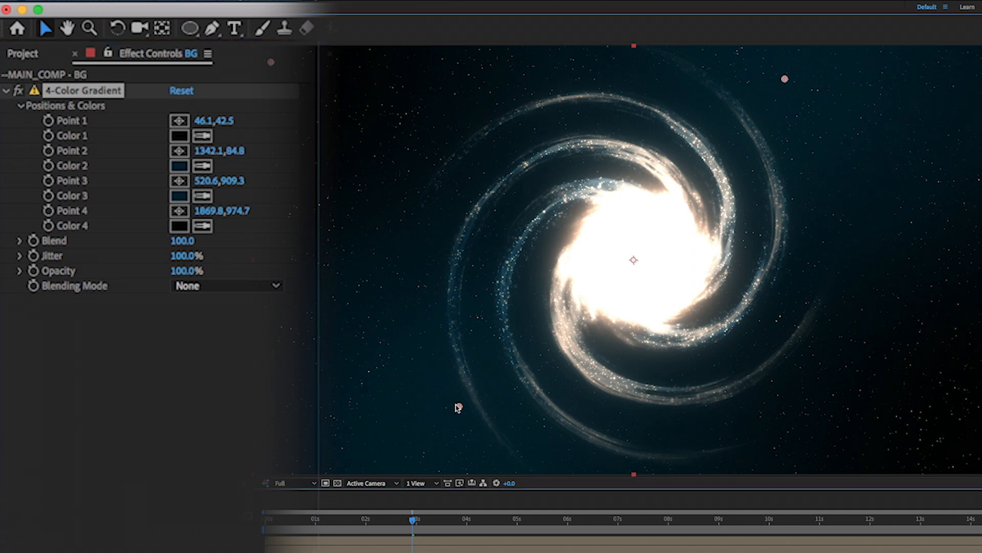
left_click_drag(785, 79, 796, 77)
left_click_drag(794, 76, 977, 182)
left_click_drag(459, 407, 961, 341)
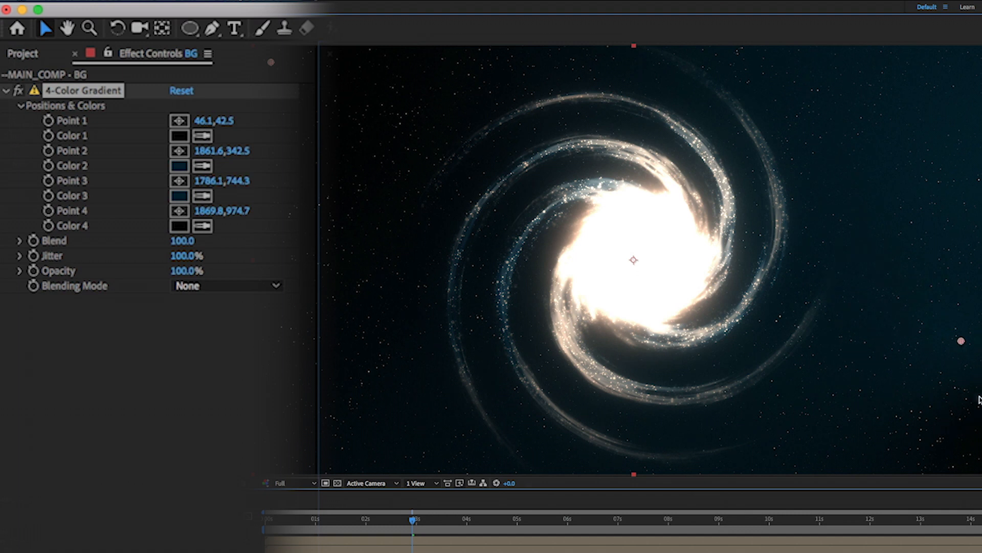
left_click_drag(978, 443, 349, 334)
left_click_drag(962, 343, 807, 400)
left_click_drag(975, 180, 925, 102)
left_click_drag(807, 400, 798, 388)
key("super+z")
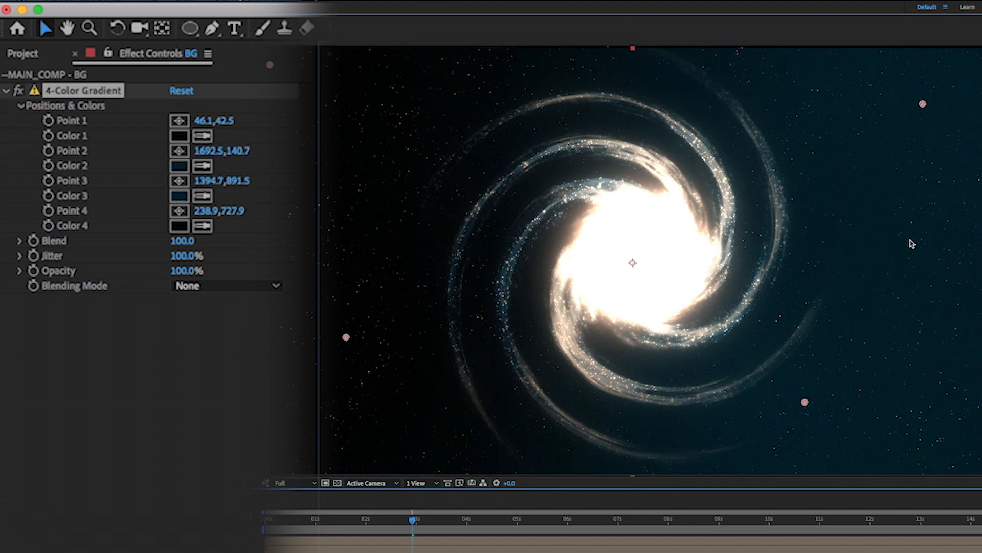
left_click_drag(806, 400, 835, 401)
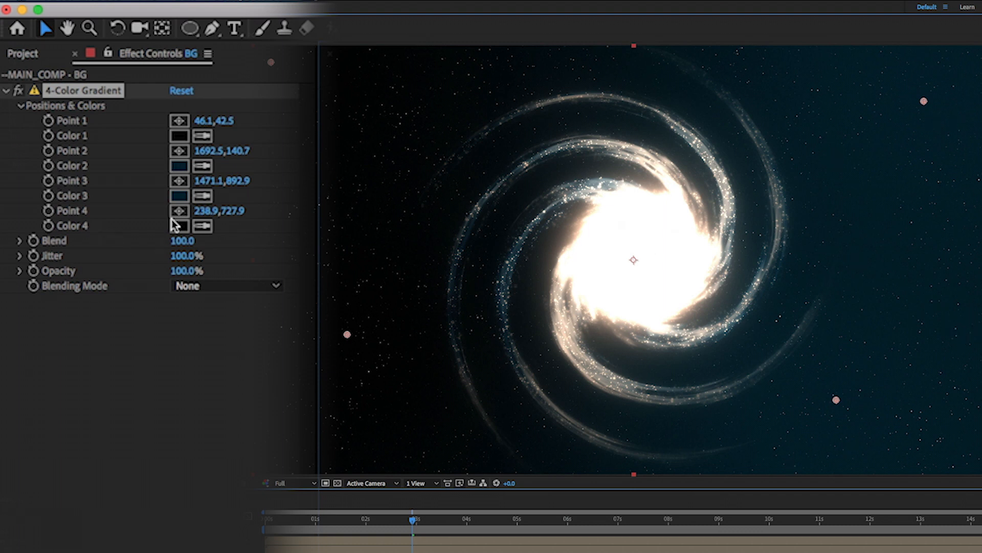
Set the brightness of the gradient's Color 2 to 20%
left_click(179, 165)
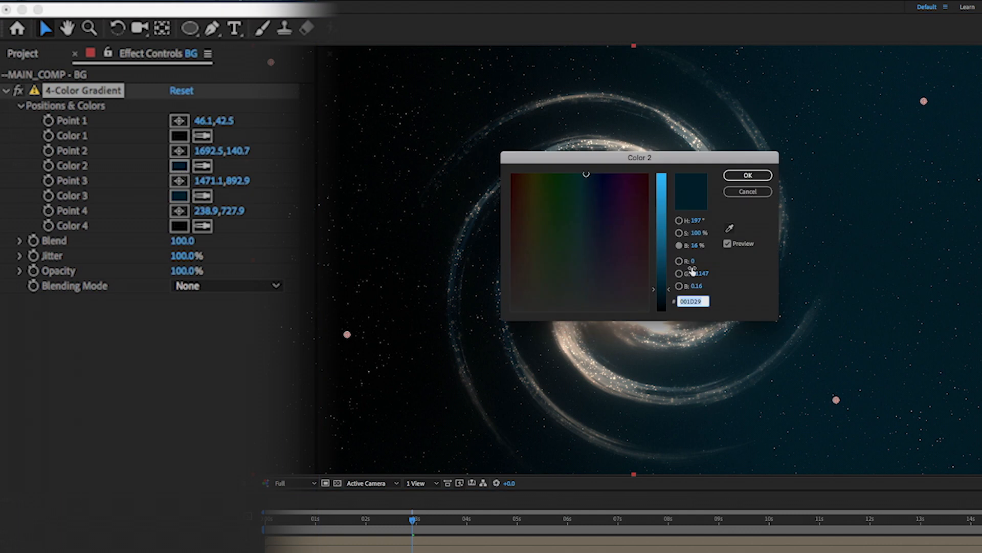
left_click(698, 246)
type("2")
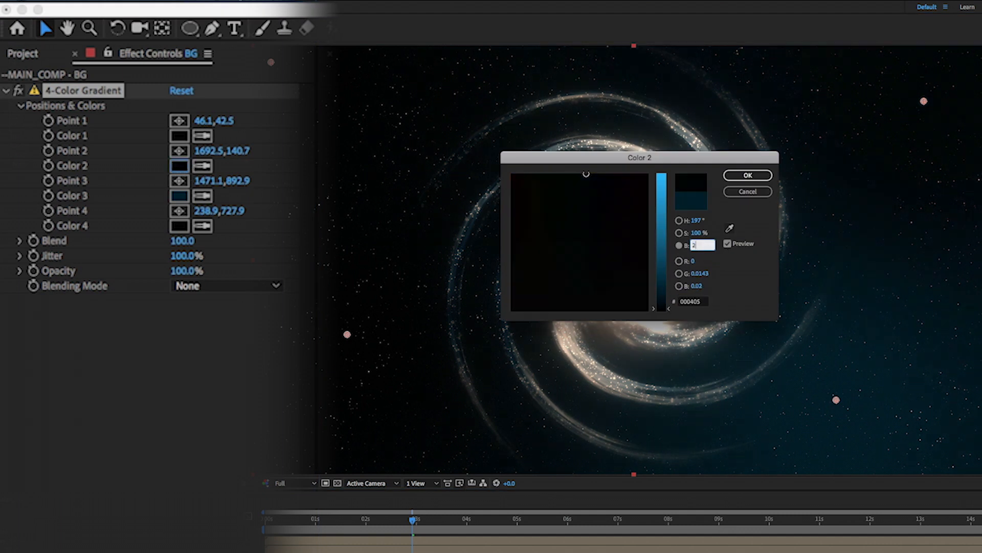
type("0")
key("Return")
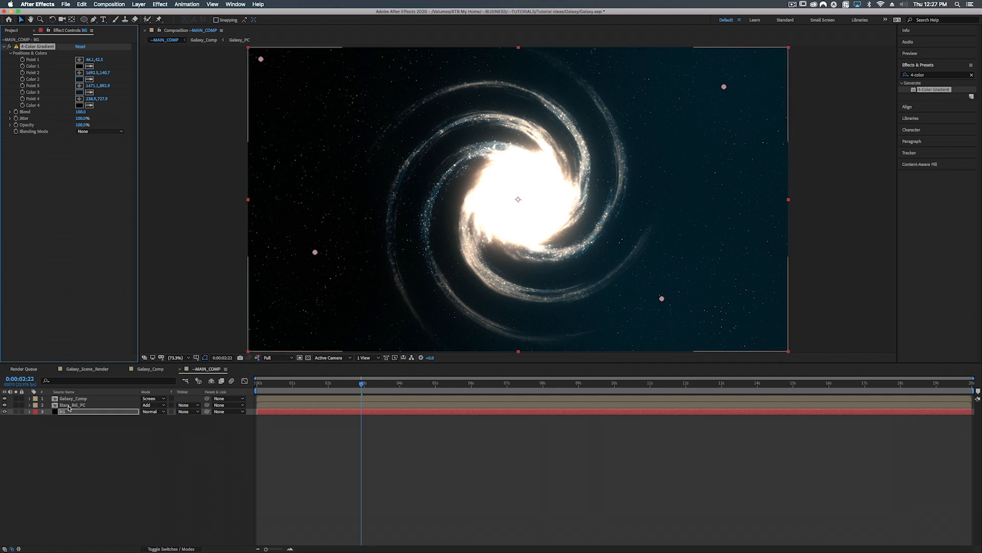
Create a white 1920 x 1080 px solid named Space Dust directly above the Stars_BG_PC layer
left_click(68, 405)
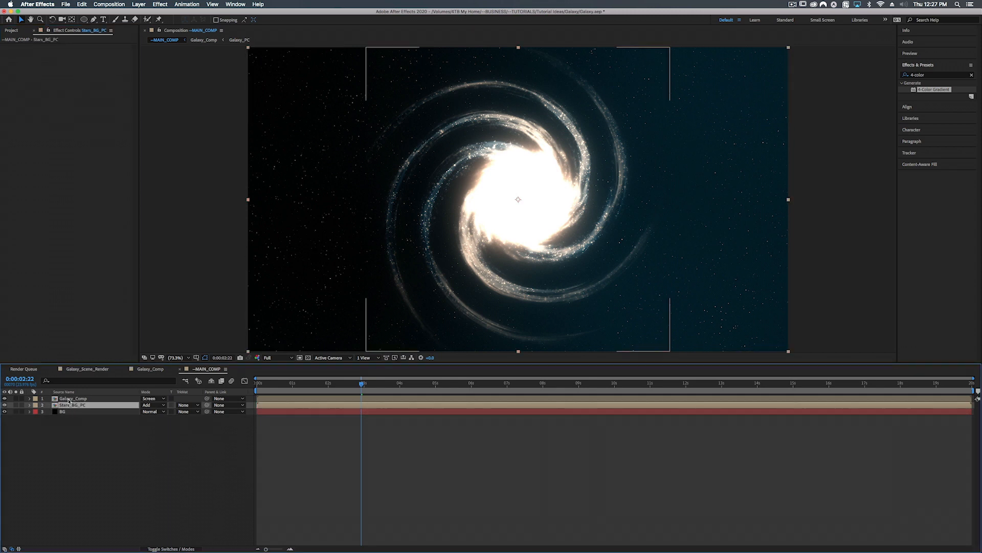
right_click(89, 460)
mouse_move(102, 464)
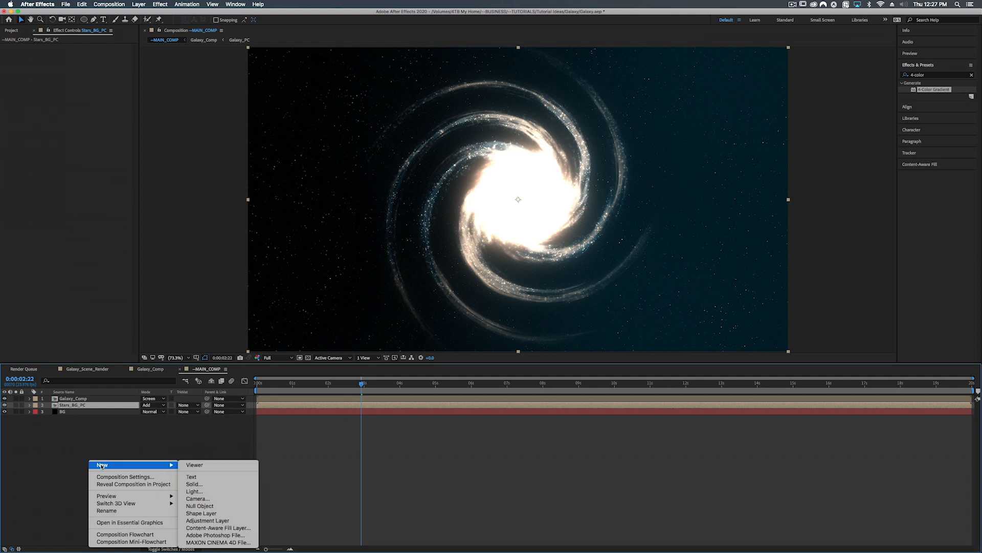
left_click(195, 483)
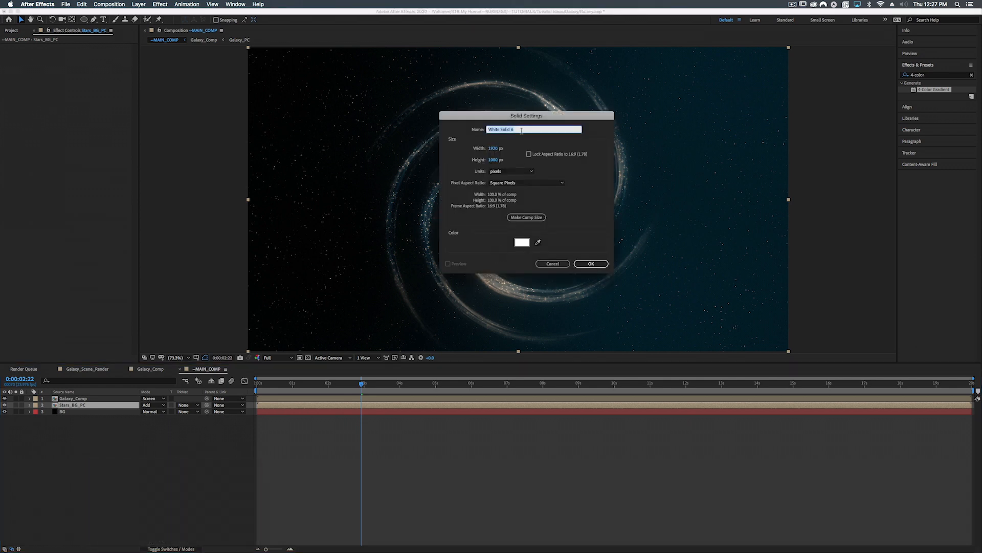
type("Space Dust")
left_click(589, 263)
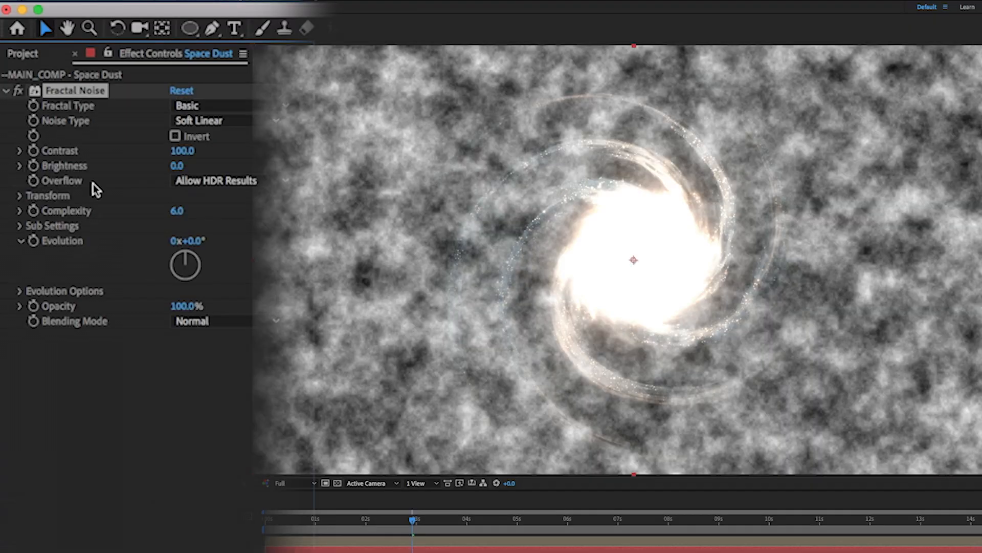
Set Space Dust's Fractal Noise to fractal type Dynamic Progressive, scale 128 and blending mode None
left_click(196, 106)
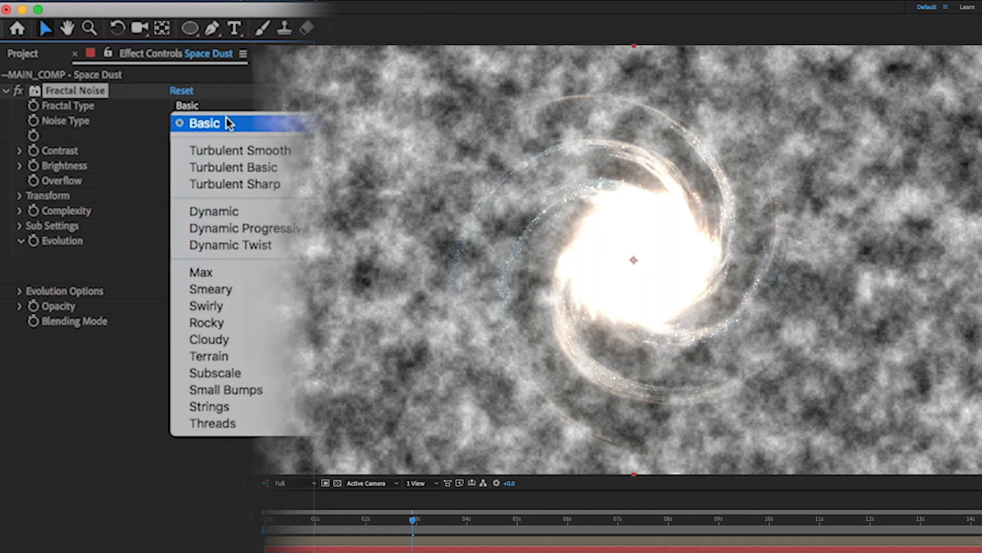
left_click(253, 227)
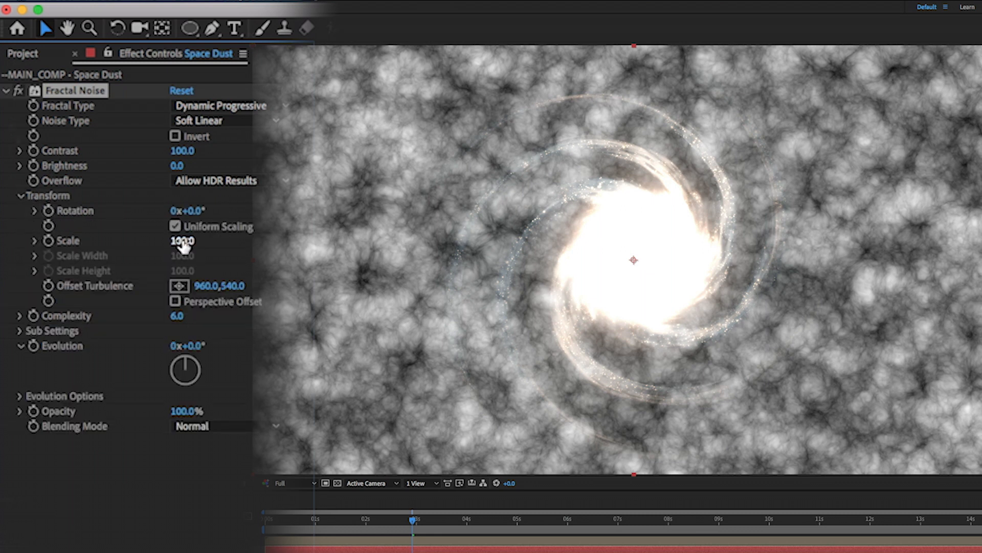
left_click_drag(183, 247, 208, 241)
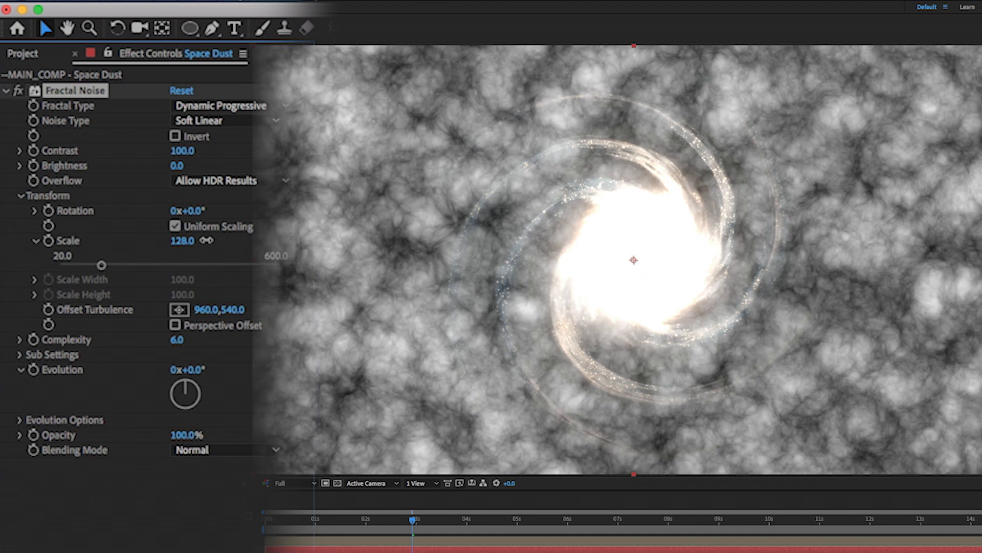
left_click(211, 450)
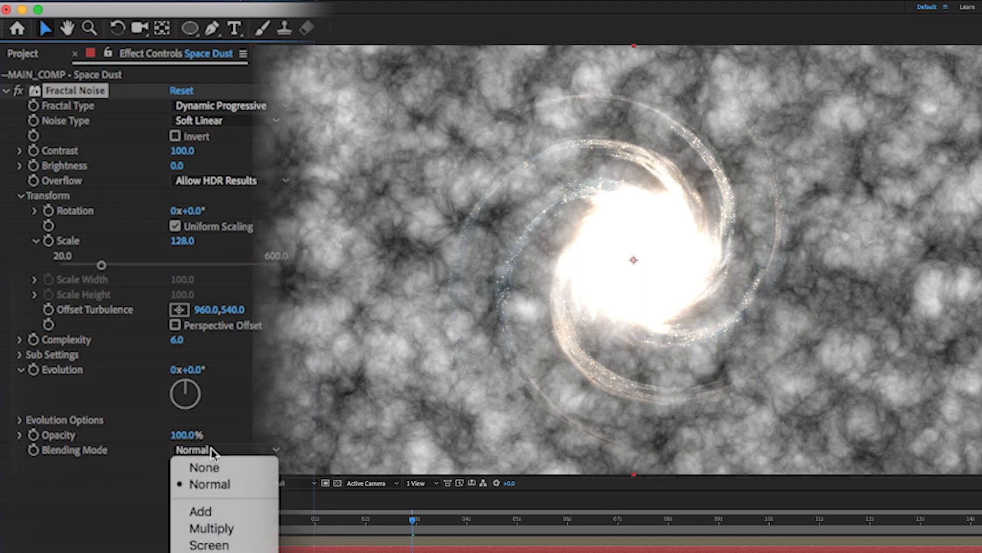
left_click(213, 467)
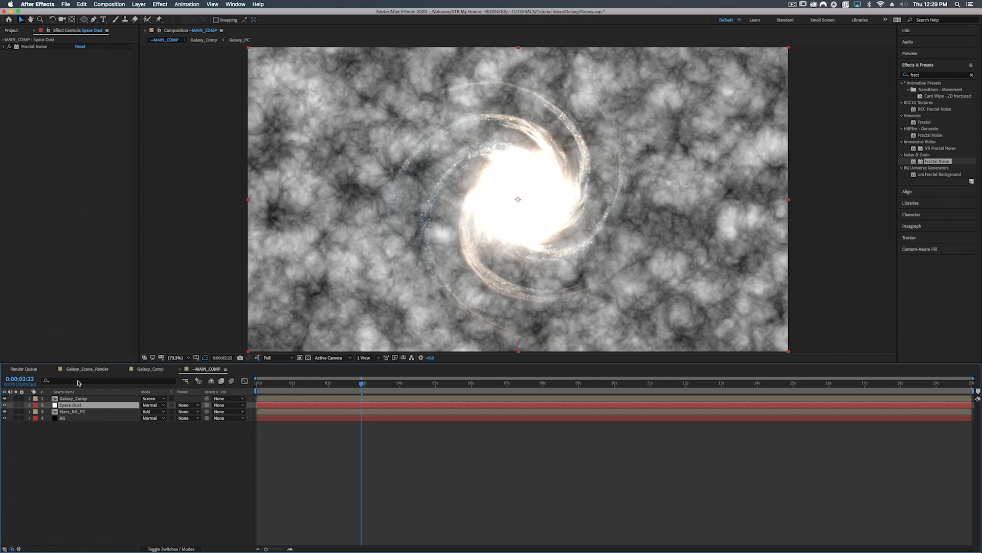
Draw a closed, wavy Pen mask on Space Dust, running from above the frame past the galaxy's left side to below the frame
left_click(94, 20)
key("comma")
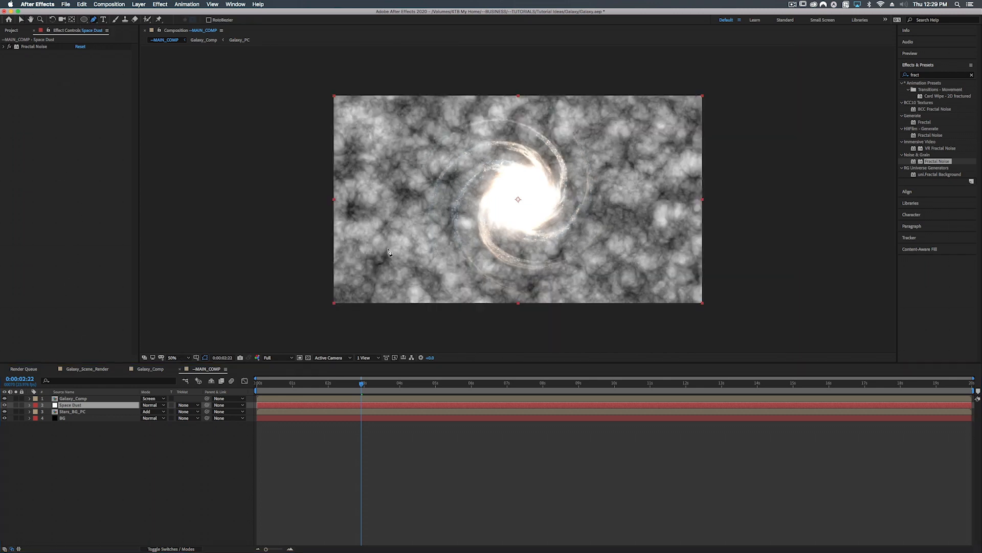
left_click_drag(353, 324, 375, 323)
left_click(420, 281)
left_click_drag(416, 268, 413, 264)
left_click_drag(401, 212, 542, 92)
left_click_drag(491, 120, 491, 134)
left_click_drag(511, 163, 519, 176)
left_click_drag(475, 218, 451, 216)
left_click_drag(493, 243, 446, 234)
left_click_drag(449, 283, 453, 294)
left_click_drag(433, 328, 427, 331)
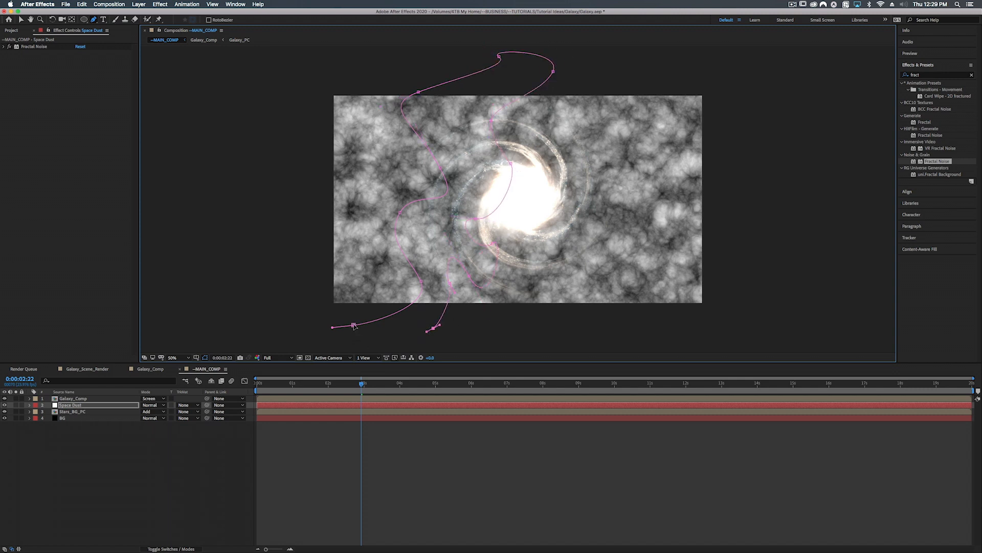
left_click(354, 325)
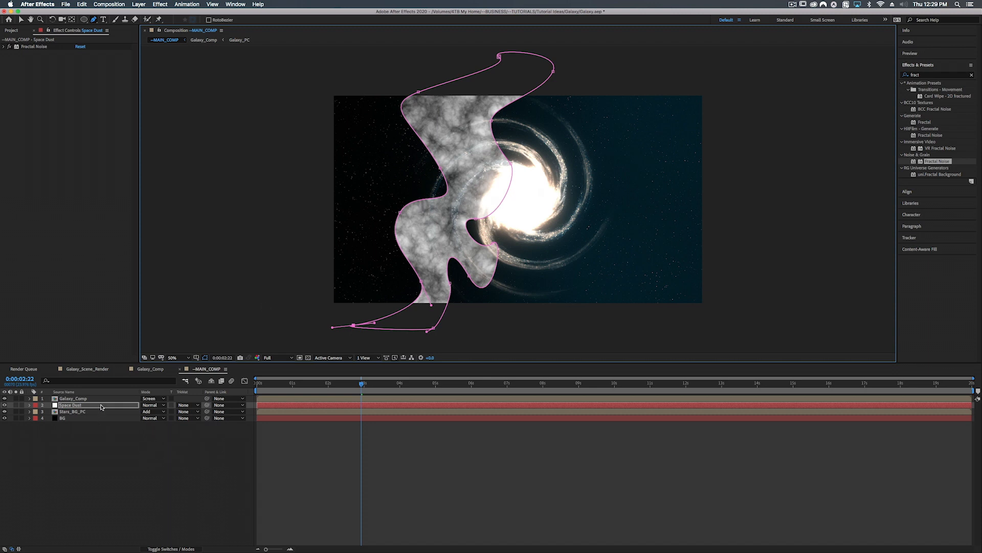
Set the feather of the Space Dust mask to 240 pixels
key("f")
left_click(159, 418)
left_click_drag(159, 418, 254, 413)
Try the Normal blending mode on Space Dust's Fractal Noise effect and return it to None
left_click(76, 405)
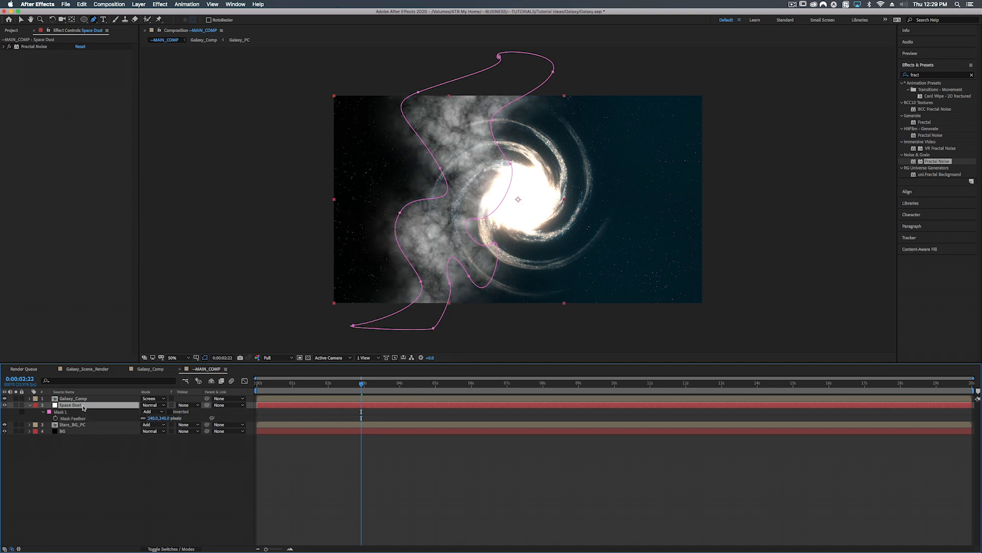
left_click(4, 47)
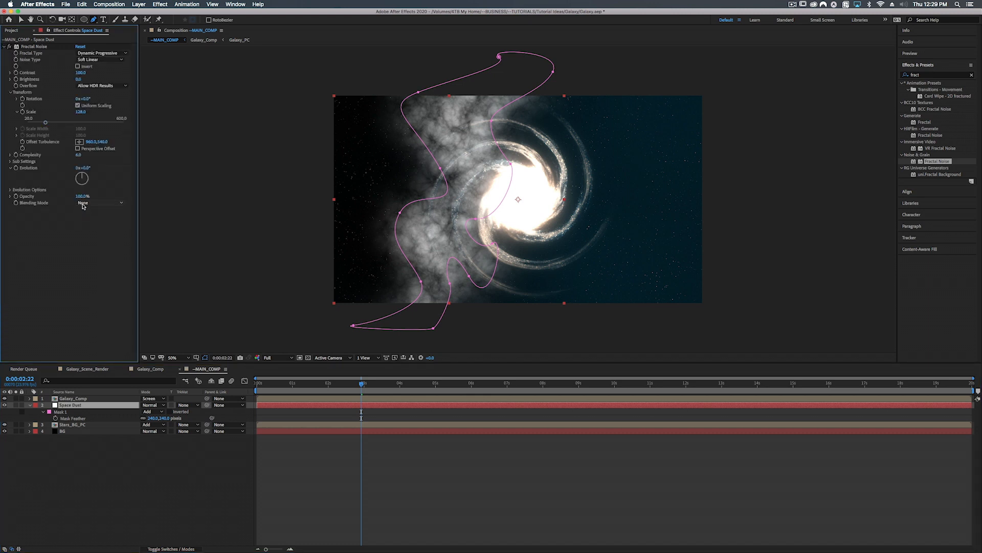
left_click(86, 203)
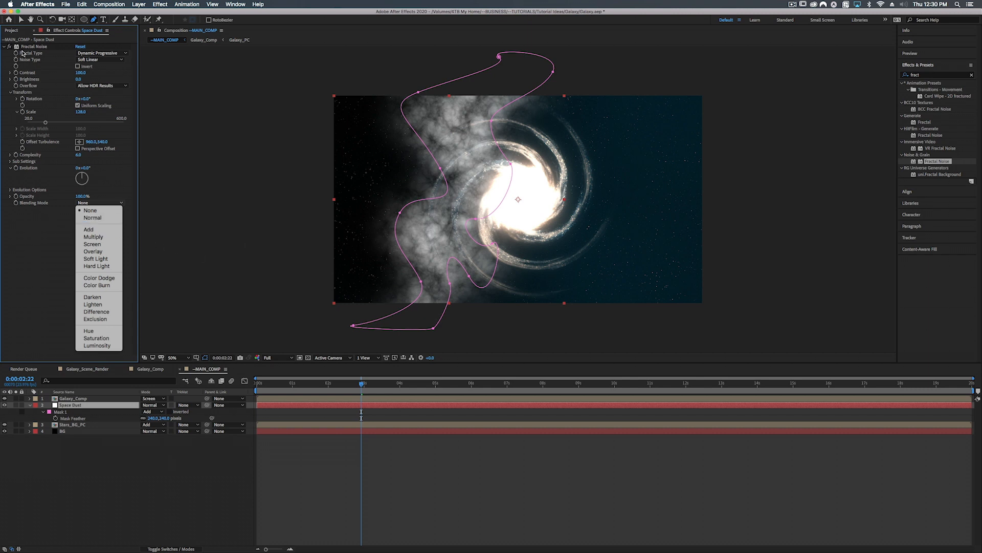
left_click(90, 219)
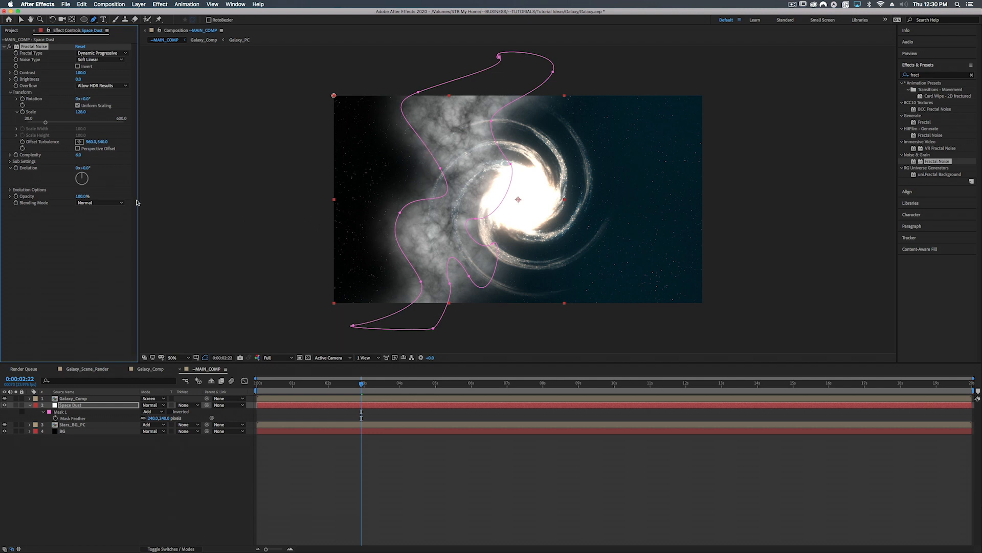
left_click(98, 204)
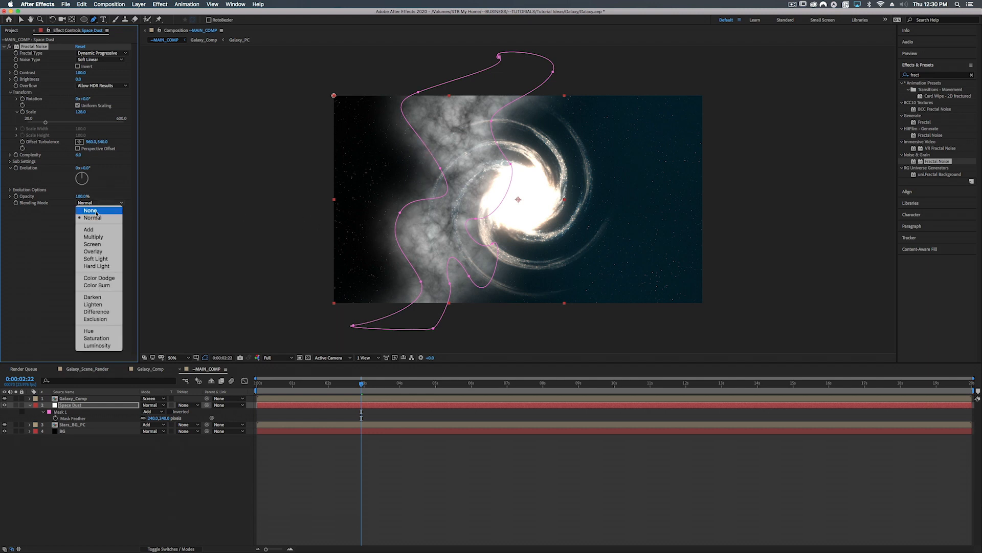
left_click(90, 210)
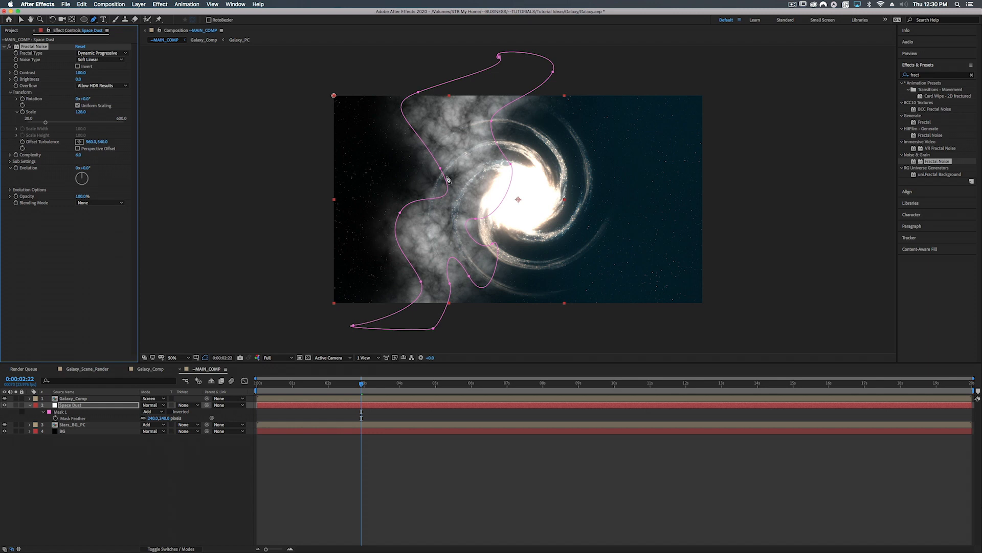
Find the Curves effect and apply it to the Space Dust layer
left_click(85, 405)
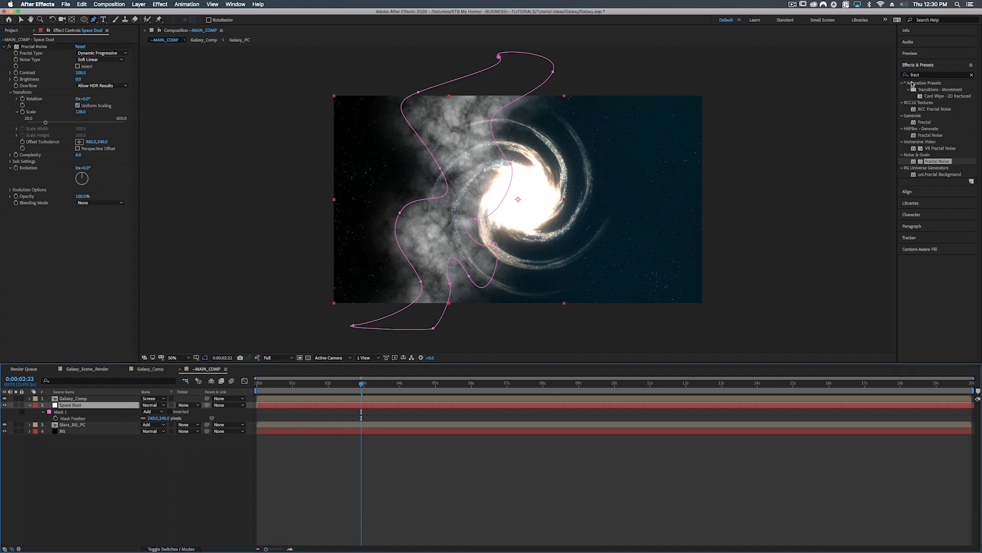
left_click(916, 75)
type("curves")
left_click_drag(931, 109, 103, 232)
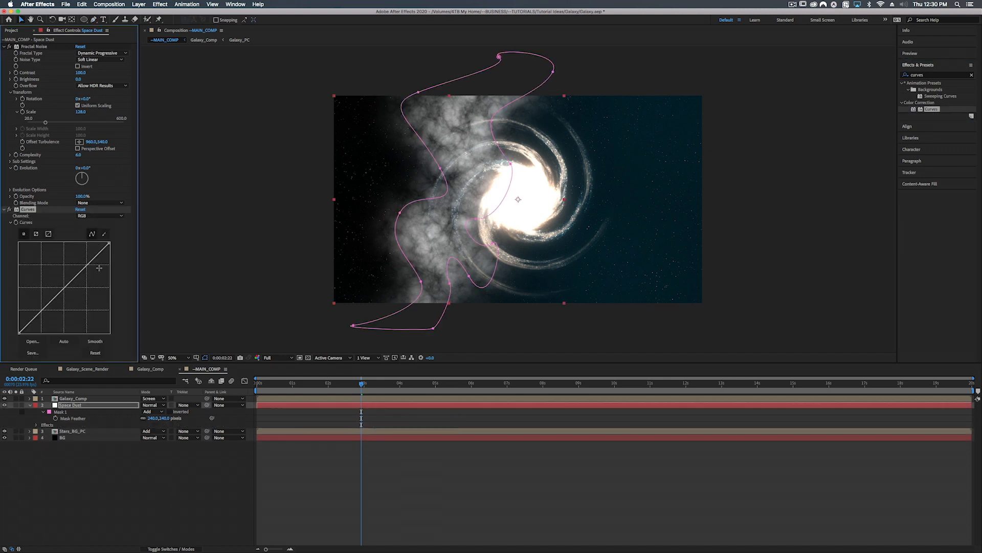
Tint Space Dust magenta by lowering its blue curve slightly and pulling the green curve's middle further down
left_click(93, 215)
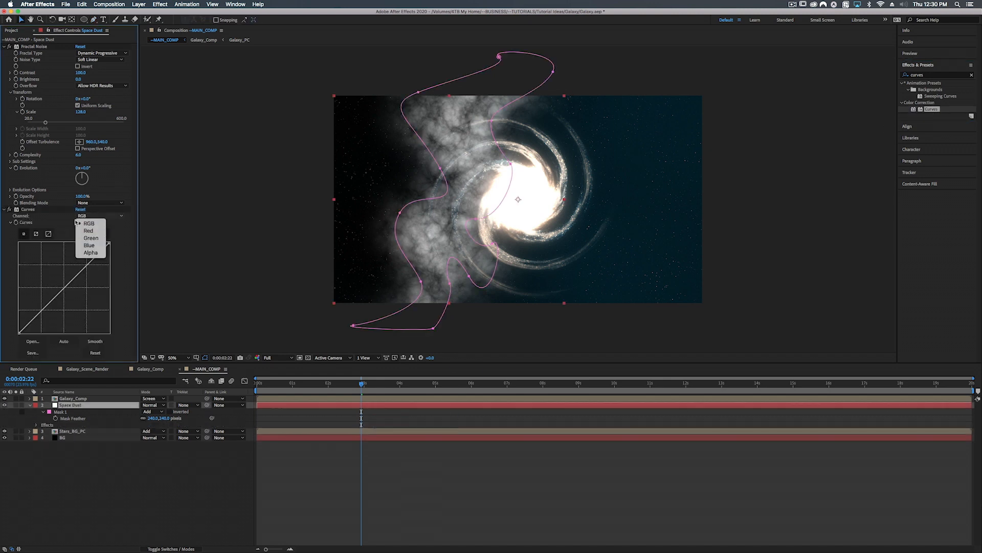
left_click(90, 245)
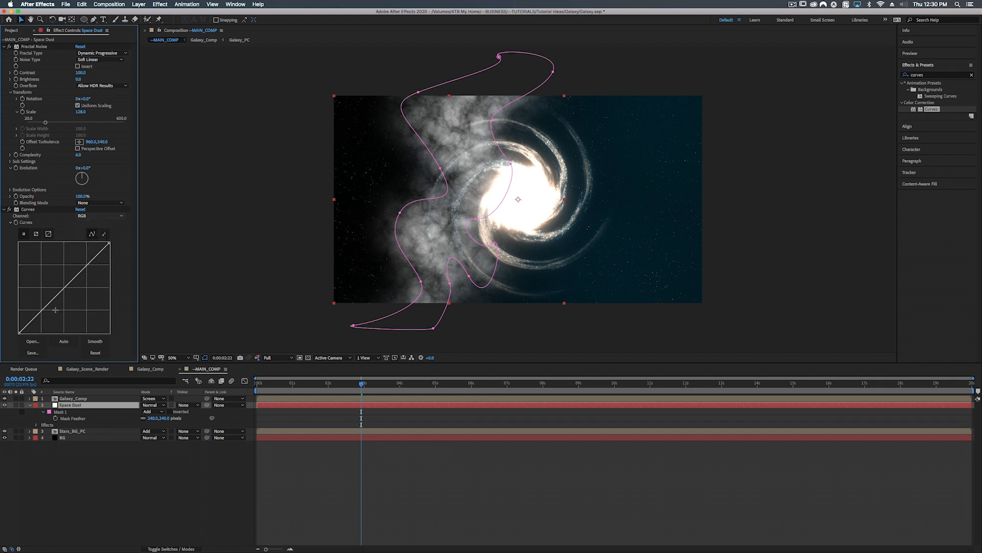
left_click_drag(64, 288, 69, 294)
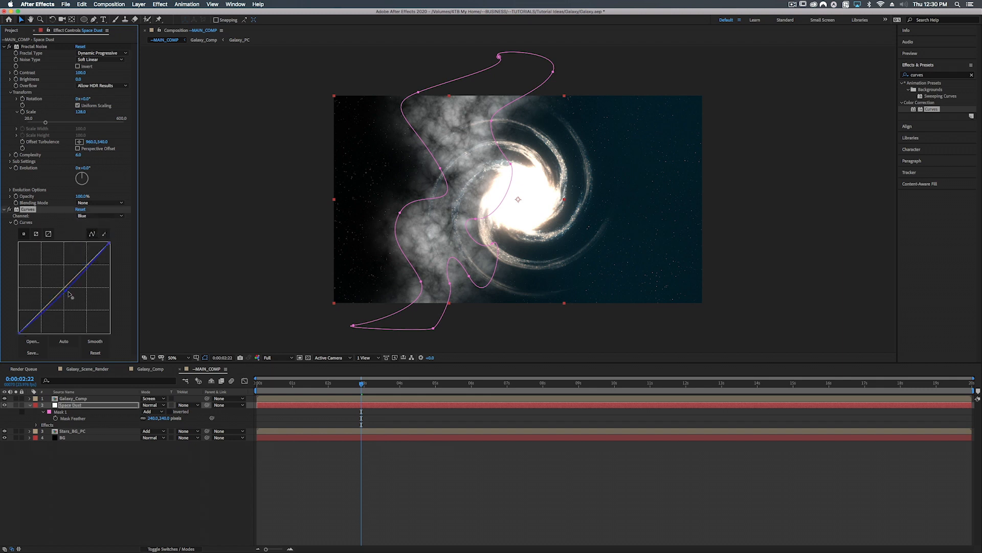
left_click(86, 220)
left_click(90, 238)
left_click_drag(63, 286, 78, 299)
left_click(95, 353)
Set the Space Dust layer's blending mode to Screen and its opacity to 33%
left_click(153, 405)
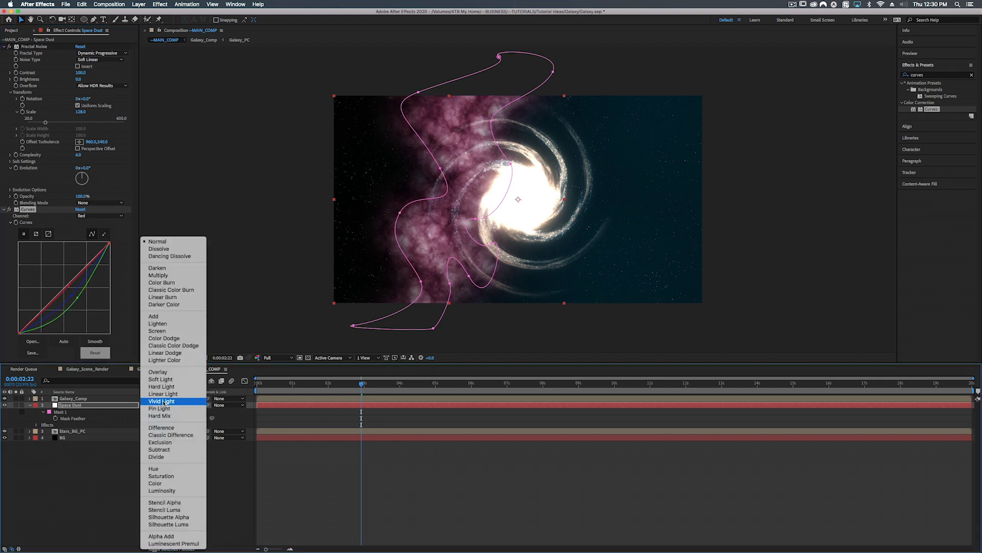
left_click(169, 331)
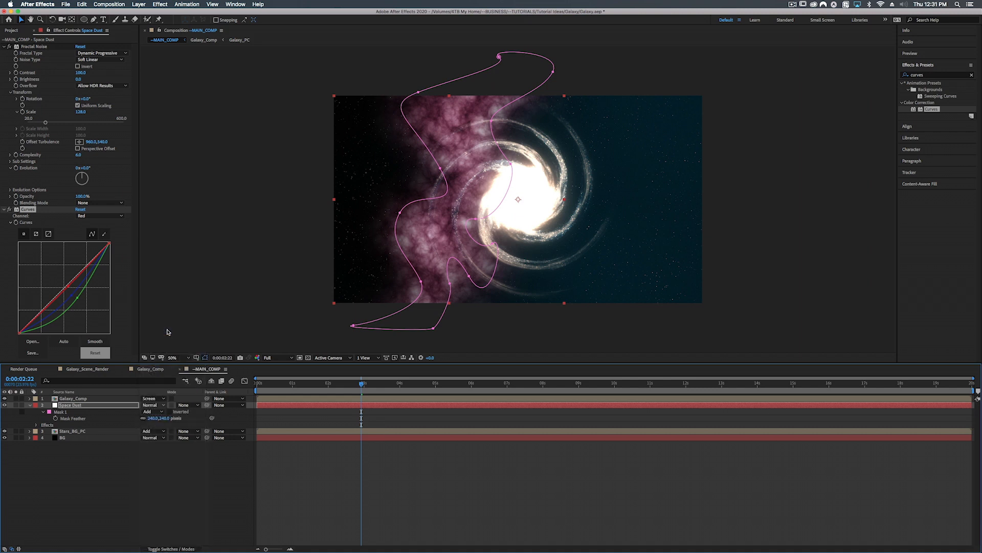
left_click(76, 406)
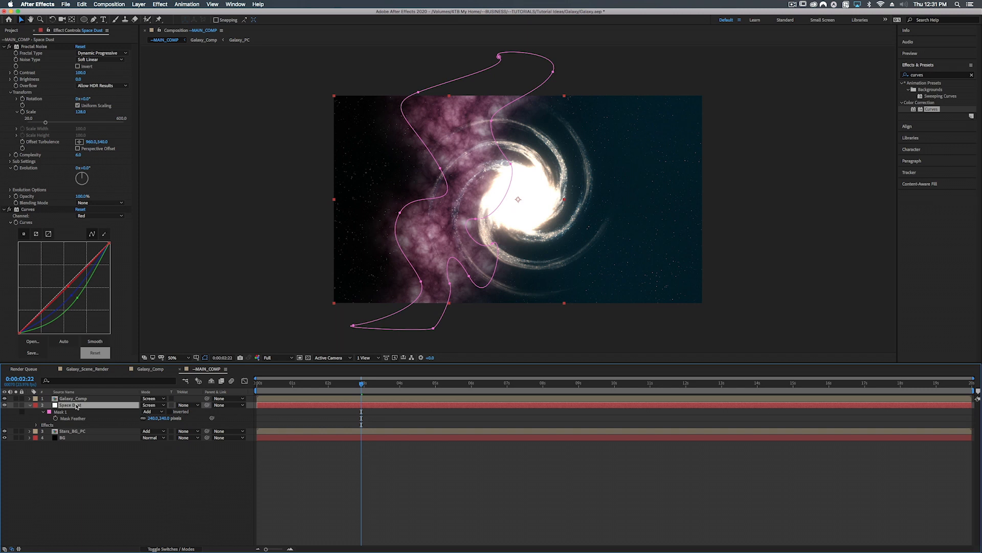
key("t")
left_click_drag(147, 412, 138, 427)
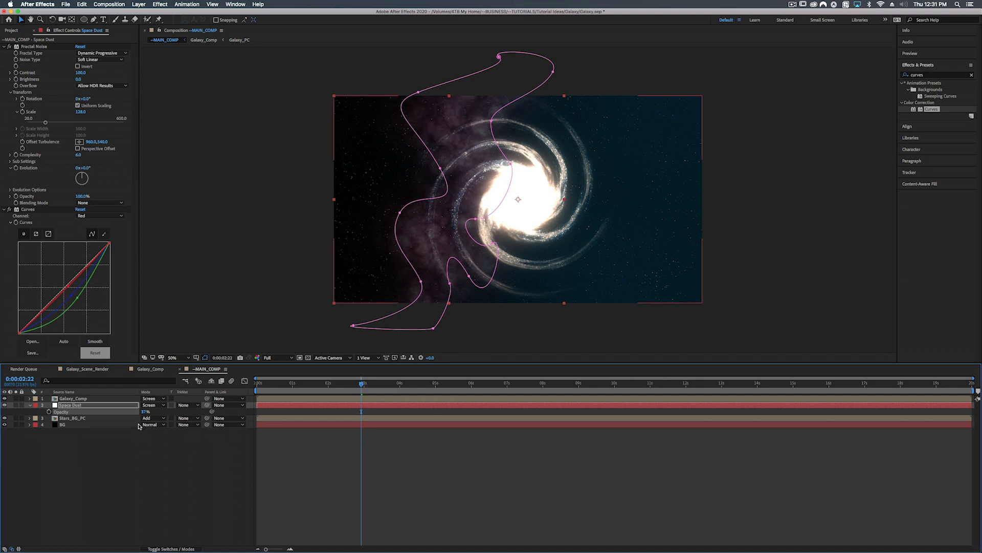
left_click_drag(139, 426, 142, 418)
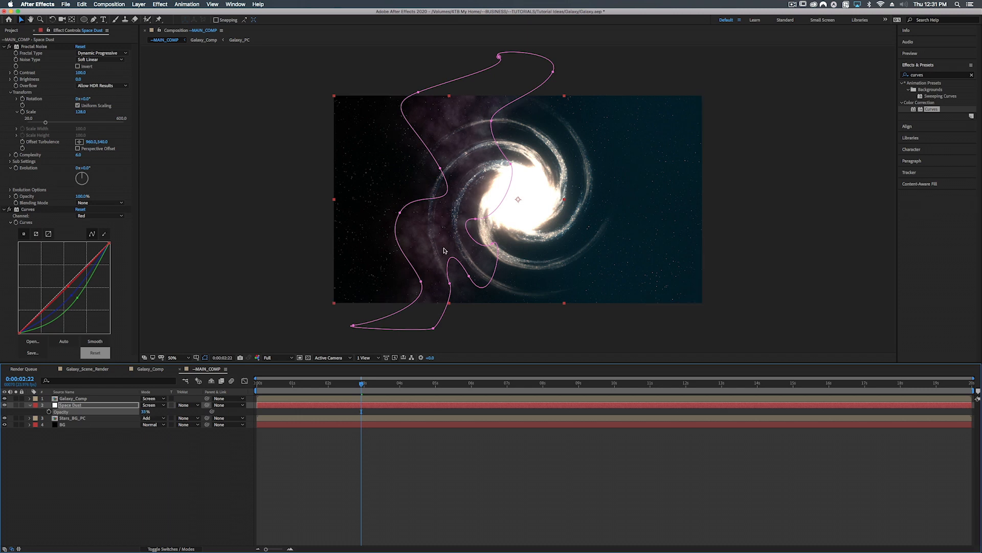
mouse_move(451, 231)
left_mouse_down()
mouse_move(404, 222)
mouse_move(442, 230)
left_mouse_up()
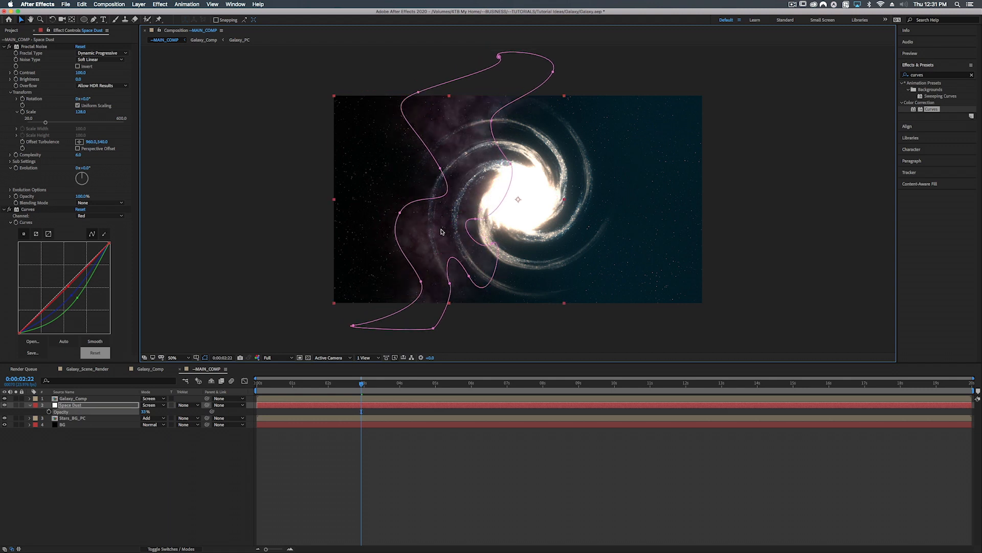
Duplicate the Space Dust layer and delete the mask from the upper copy
left_click(76, 406)
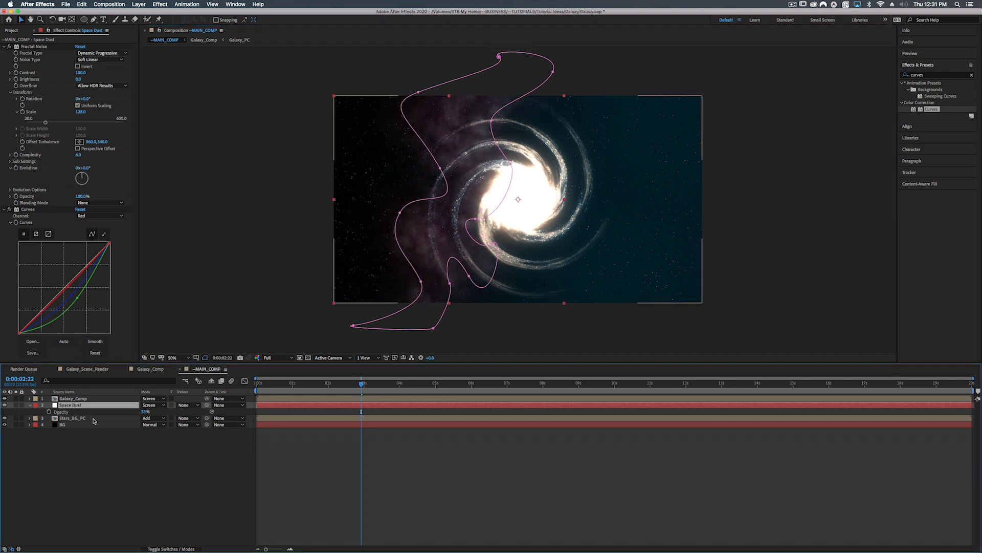
key("super+d")
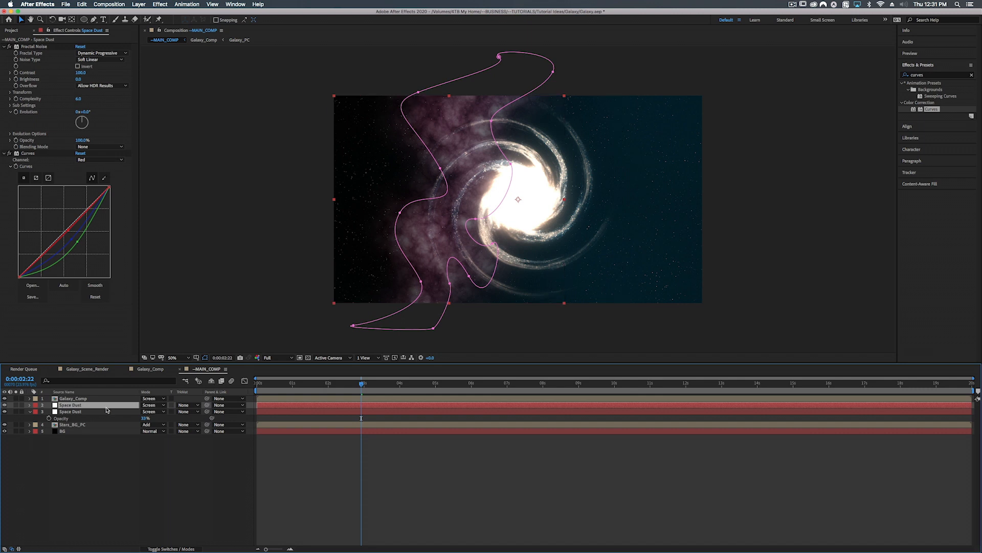
key("m")
left_click(62, 414)
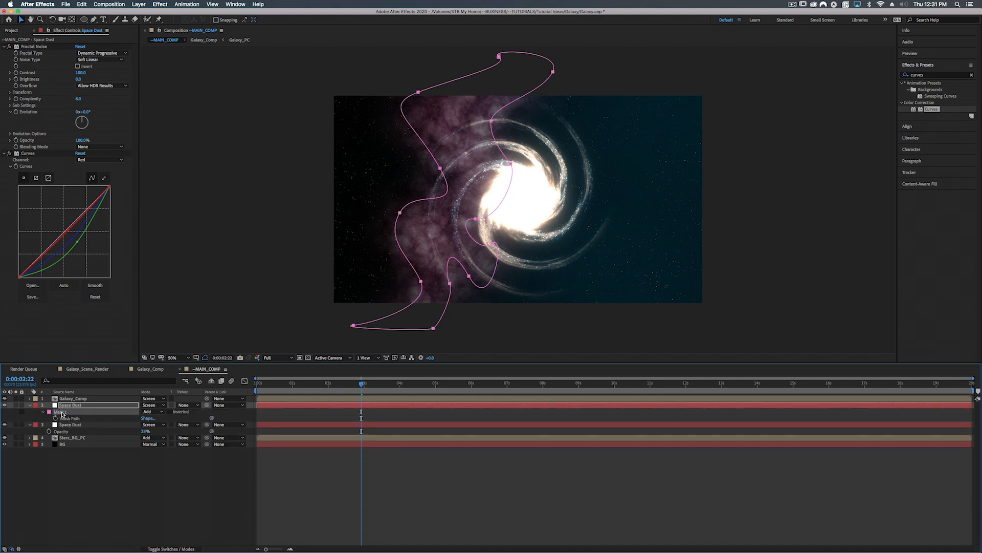
key("Delete")
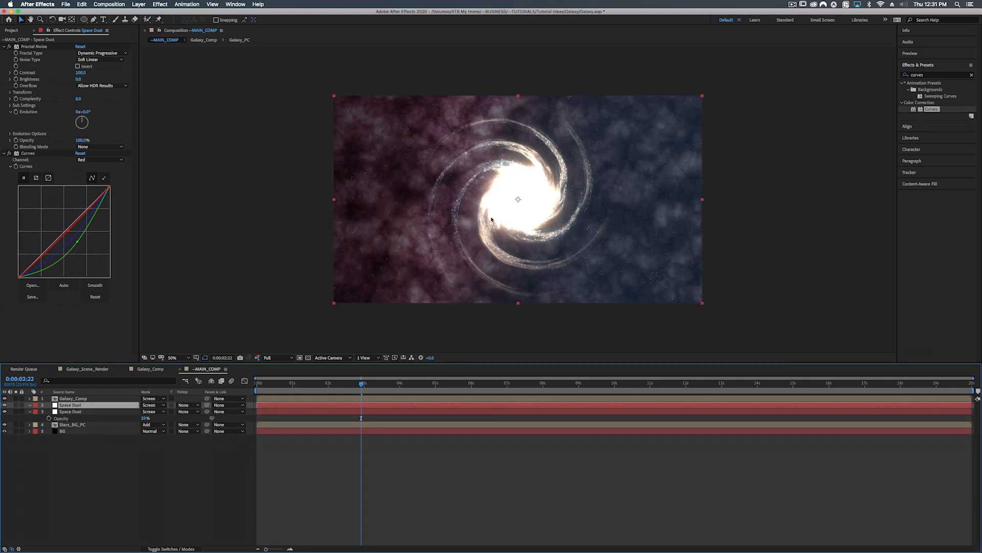
Mask the upper Space Dust with a closed, wavy Pen shape running across the galaxy and past both sides of the frame, feathered 226 pixels
key("g")
left_click_drag(731, 151, 677, 163)
left_click_drag(632, 141, 591, 150)
left_click_drag(623, 194, 628, 219)
left_click_drag(543, 240, 539, 197)
left_click_drag(514, 142, 444, 180)
left_click_drag(472, 224, 440, 229)
left_click_drag(347, 205, 314, 255)
left_click_drag(332, 262, 435, 251)
left_click_drag(469, 257, 505, 241)
left_click_drag(523, 209, 523, 239)
left_click_drag(541, 280, 551, 281)
left_click_drag(634, 238, 649, 227)
left_click_drag(685, 211, 694, 223)
left_click_drag(754, 203, 756, 174)
left_click(731, 151)
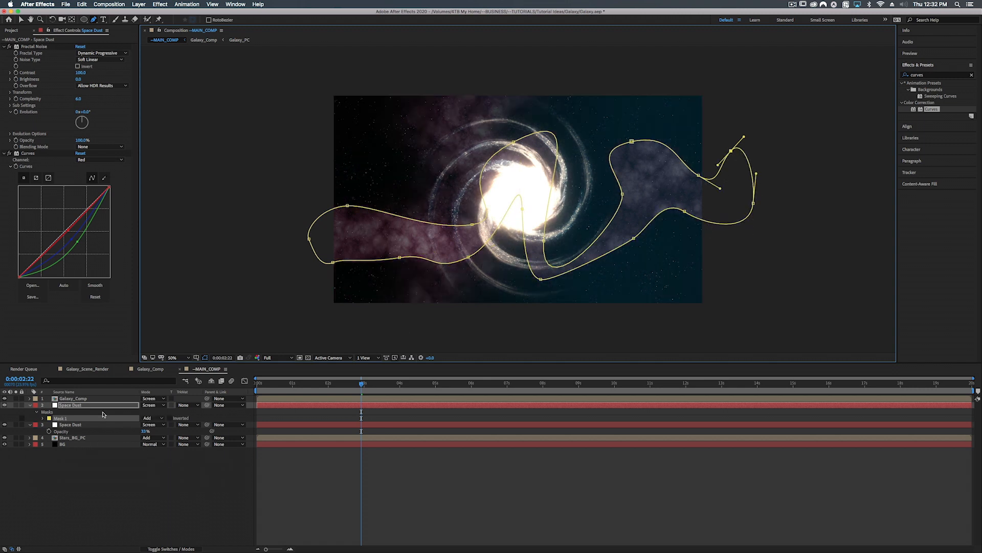
key("f")
left_click_drag(153, 418, 228, 412)
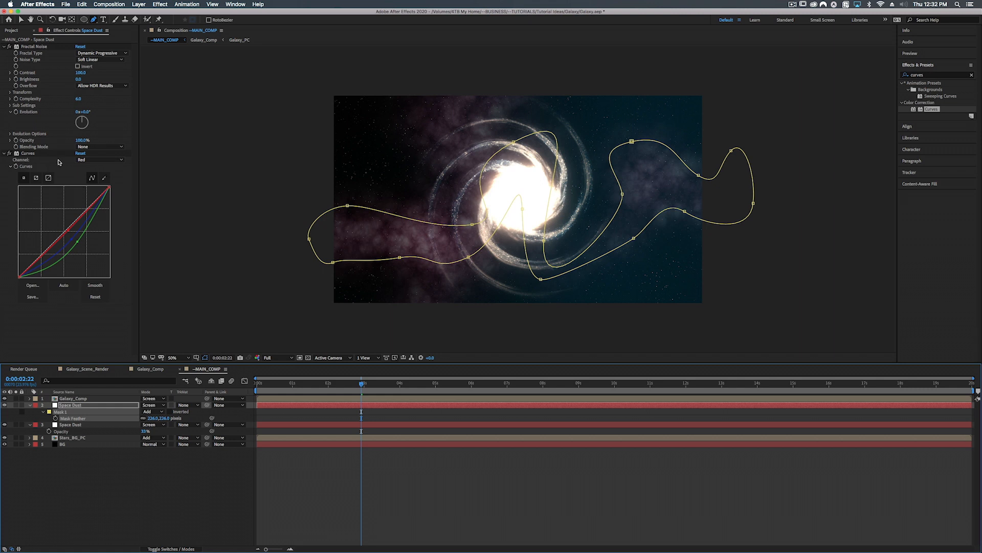
Reset the upper Space Dust's Curves and tint it blue by pulling the red curve down and raising the blue curve
left_click(81, 153)
left_click(94, 159)
left_click(94, 176)
left_click_drag(76, 219, 75, 247)
left_click(94, 159)
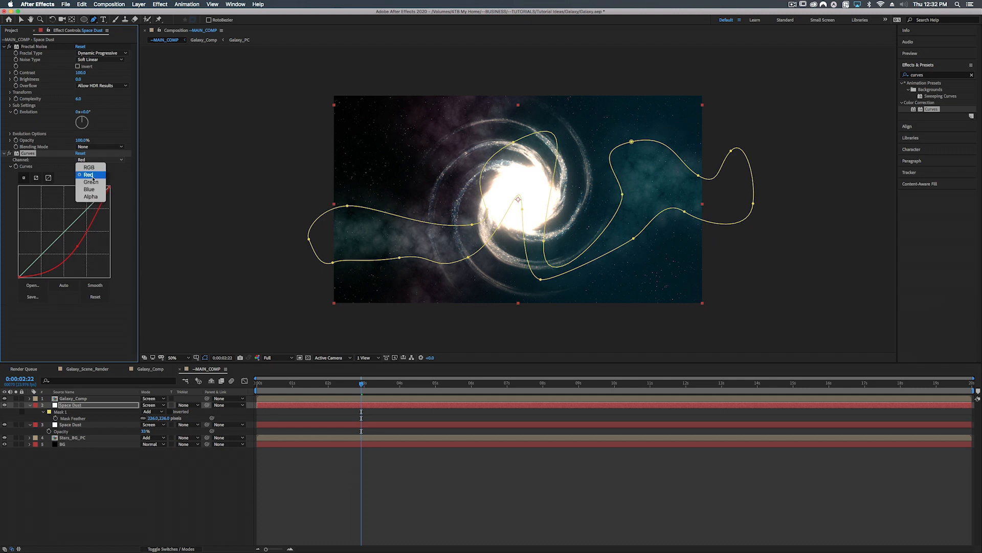
left_click(94, 193)
left_click_drag(62, 233, 62, 230)
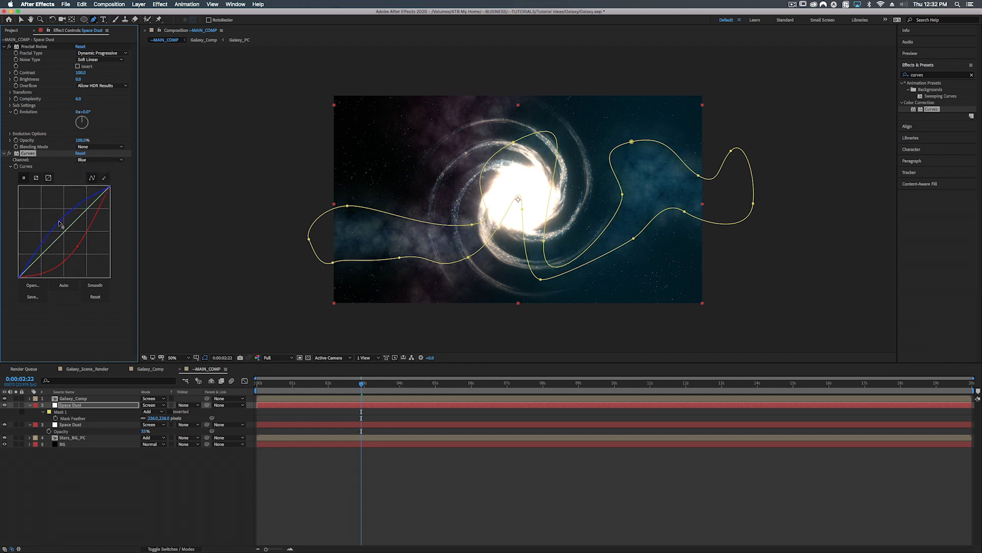
Lower the opacity of the upper Space Dust layer
left_click(116, 405)
key("t")
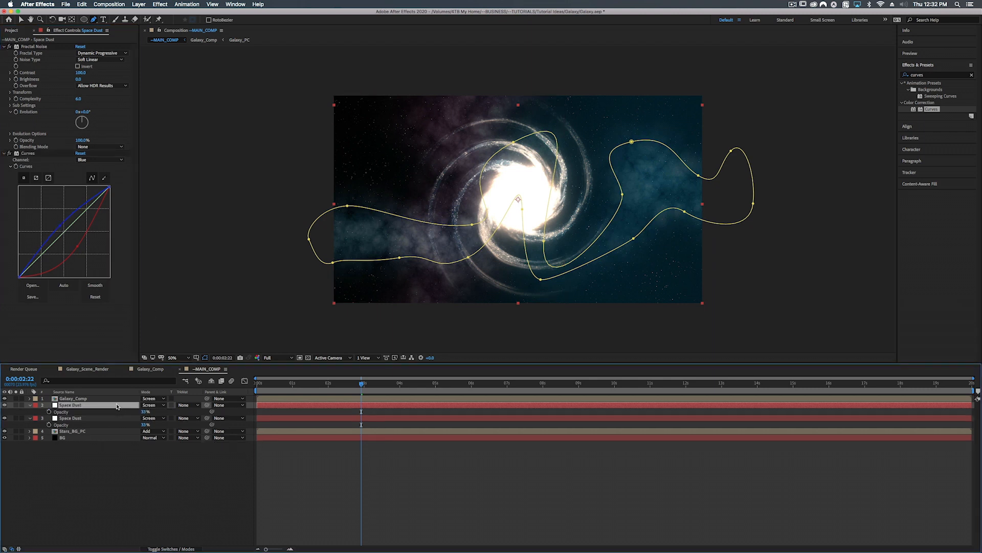
left_click_drag(146, 412, 140, 413)
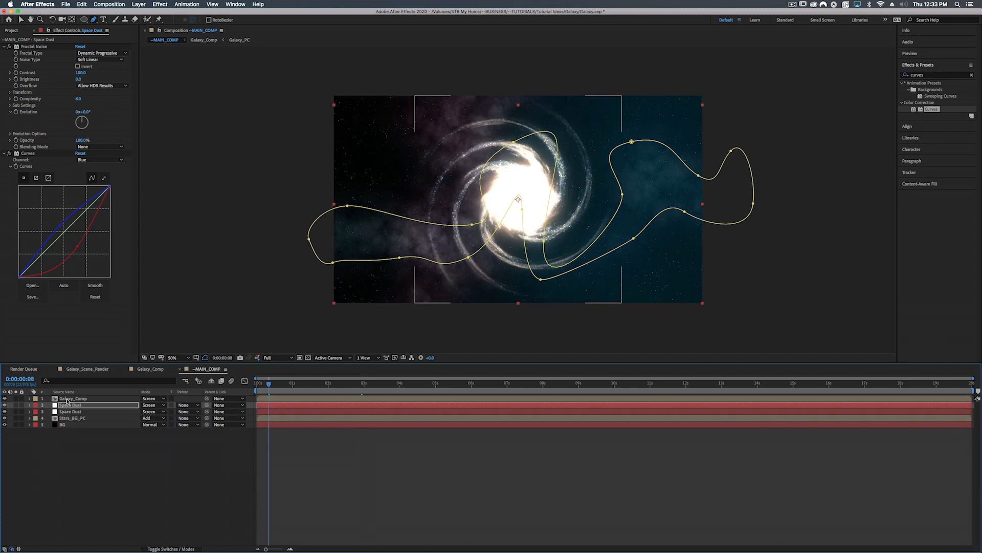
Make Galaxy_Comp a 3D layer and set its X rotation to -53°
left_click(69, 399)
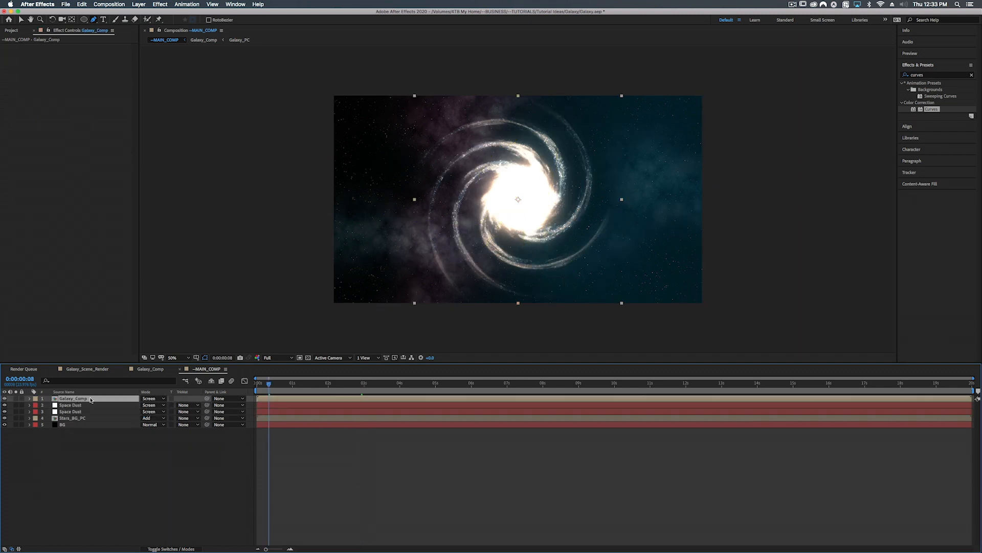
left_click(154, 549)
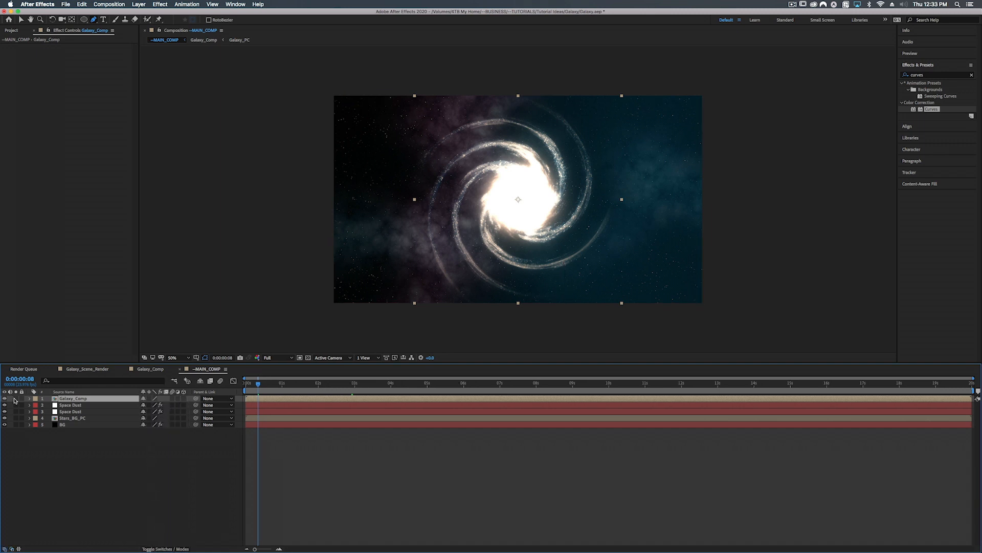
left_click(184, 398)
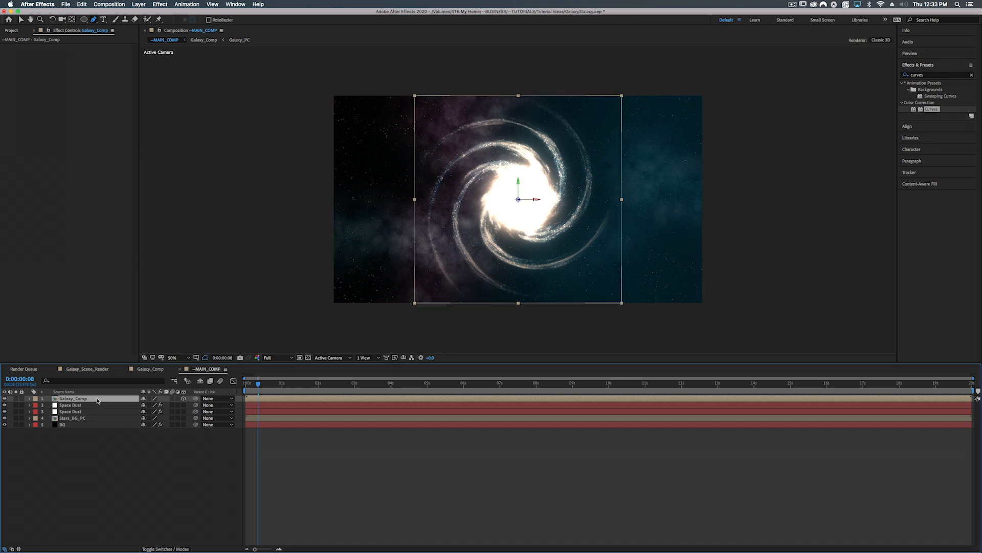
key("r")
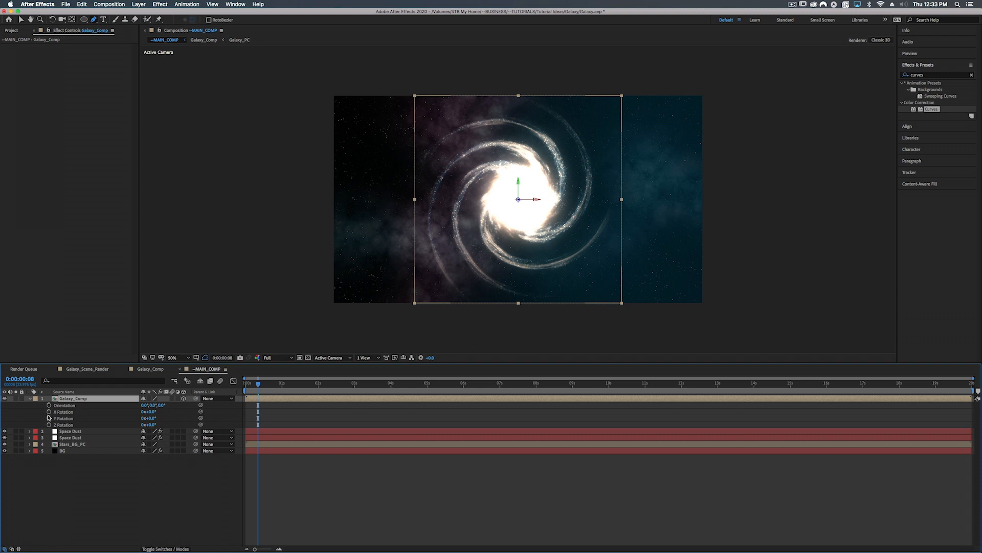
left_click_drag(149, 412, 128, 410)
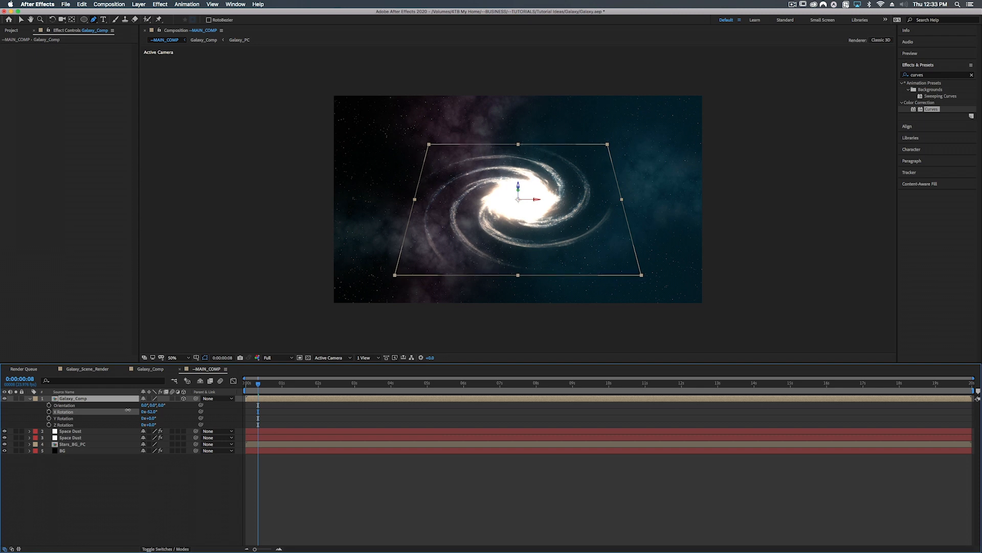
left_click_drag(128, 410, 128, 410)
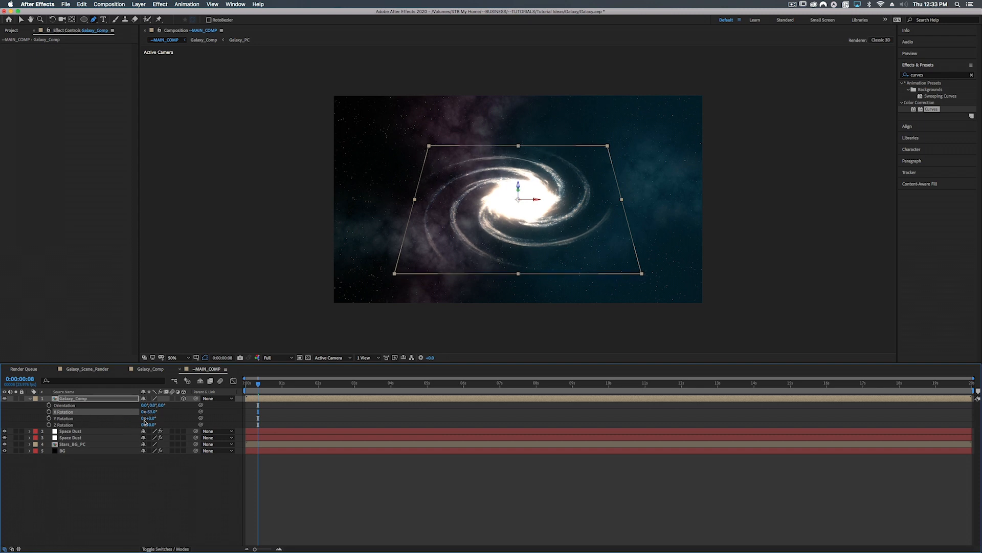
Increase Galaxy_Comp's Y rotation to tilt the galaxy diagonally and move it slightly upward in the frame
left_click_drag(146, 418, 158, 418)
key("v")
left_click_drag(512, 186, 534, 188)
Duplicate the tilted Galaxy_Comp layer
left_click(31, 398)
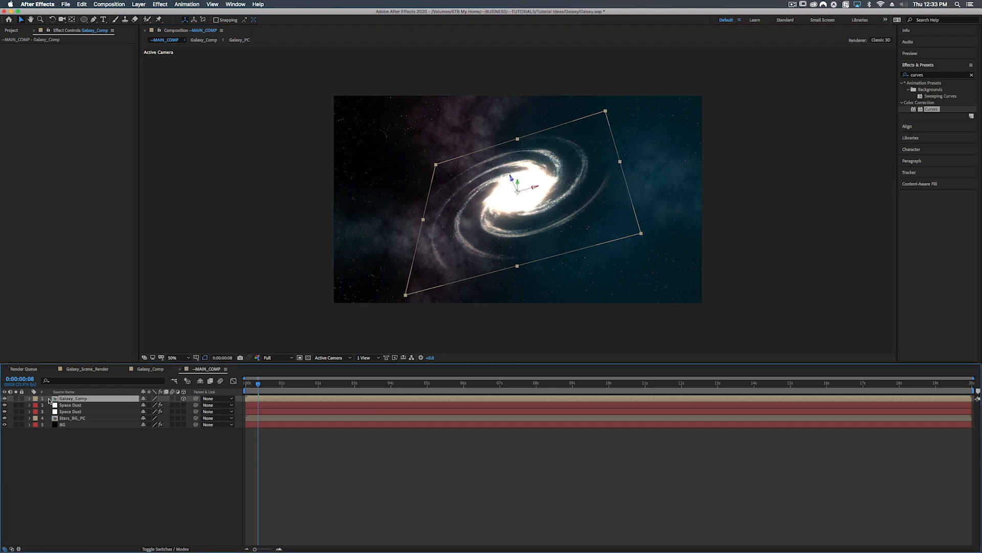
key("super+d")
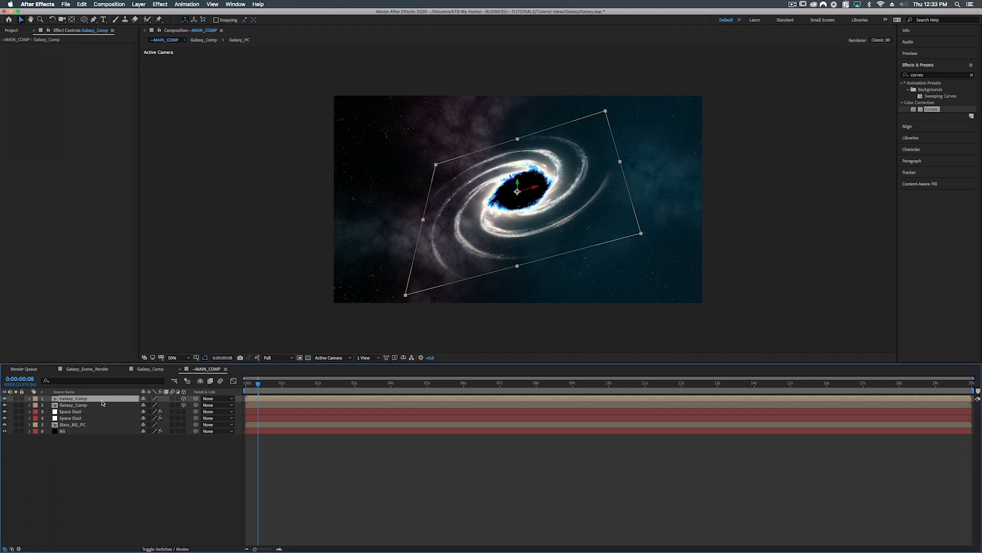
Move the duplicate galaxy to the frame's upper right, set its X rotation to -17° and tilt its Y rotation negative
left_click_drag(535, 190, 702, 154)
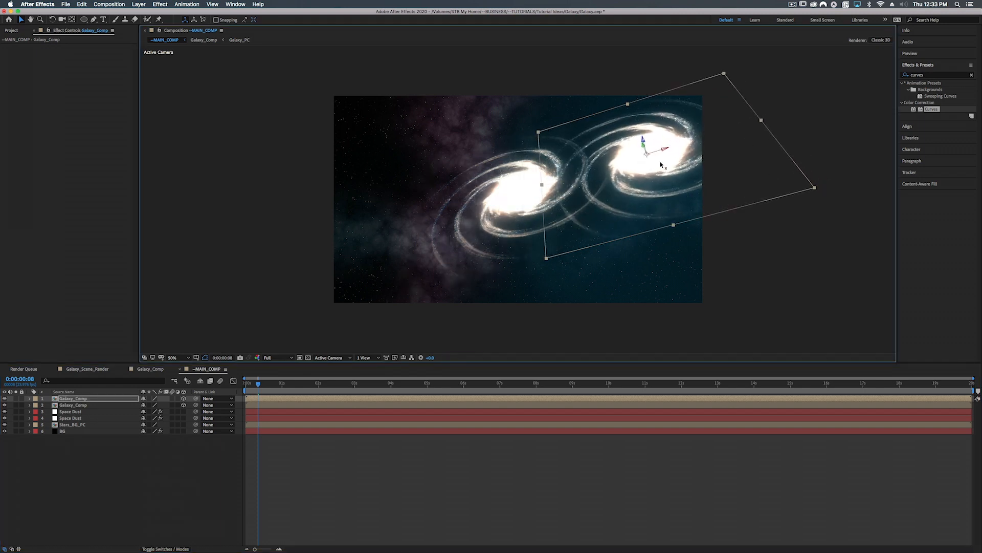
key("r")
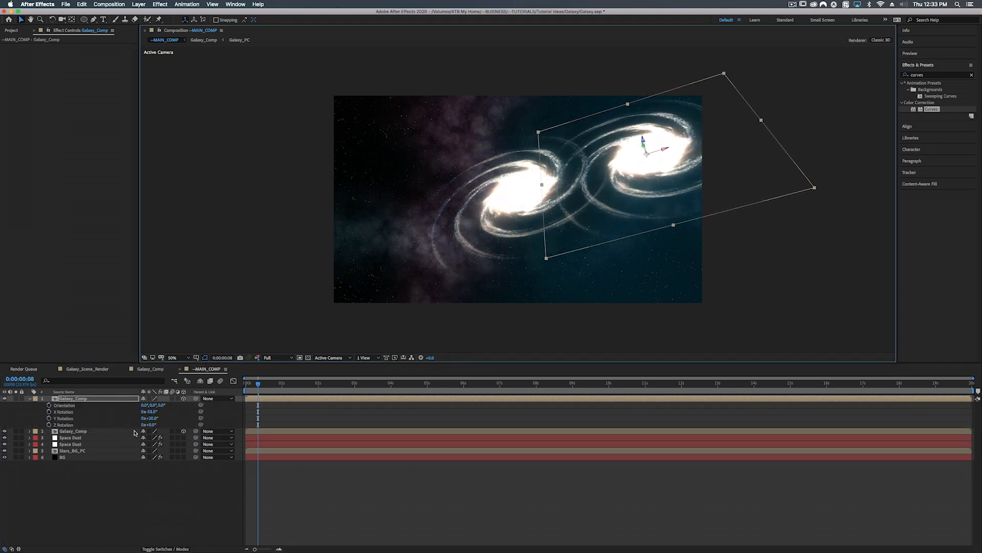
left_click_drag(154, 418, 135, 418)
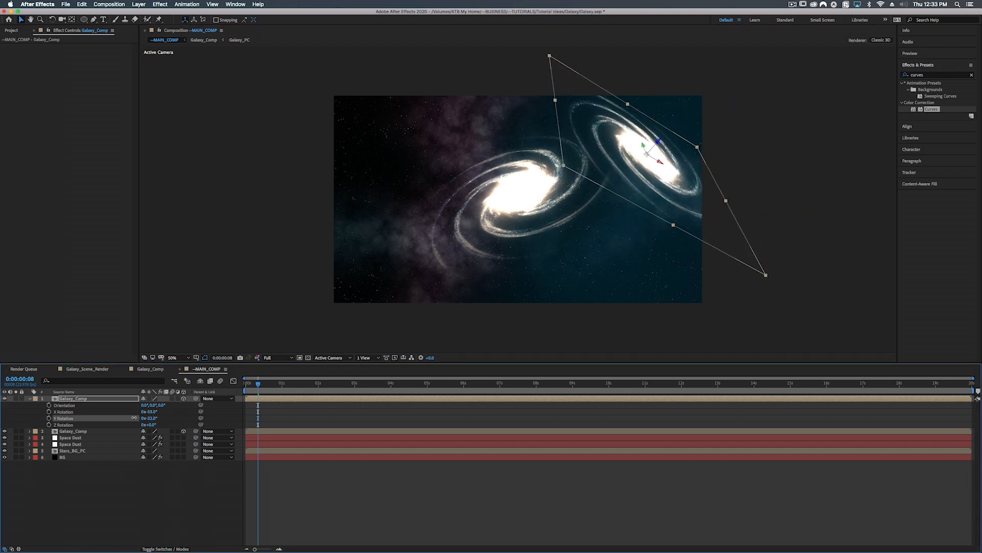
left_click_drag(150, 412, 164, 409)
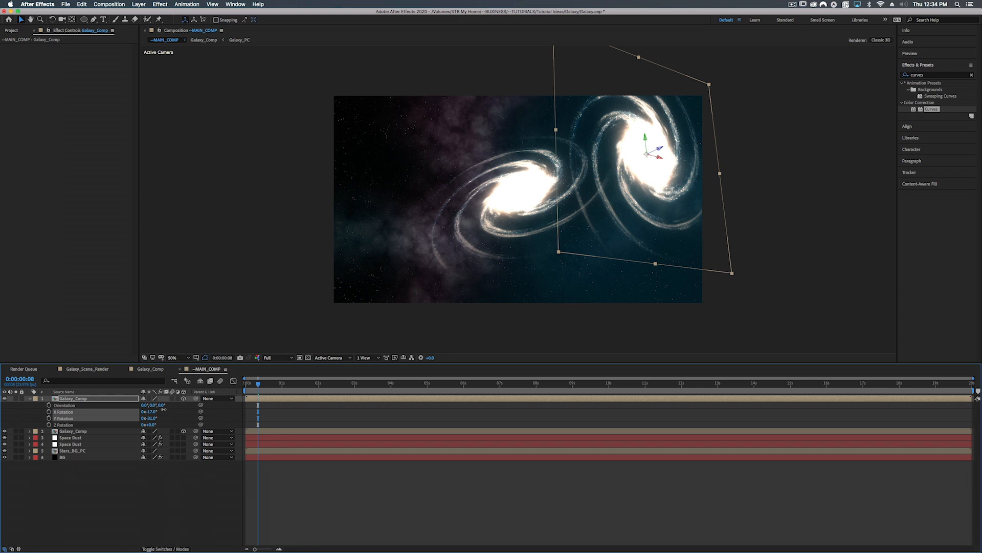
Scale the duplicate Galaxy_Comp down to 13%
left_click(109, 401)
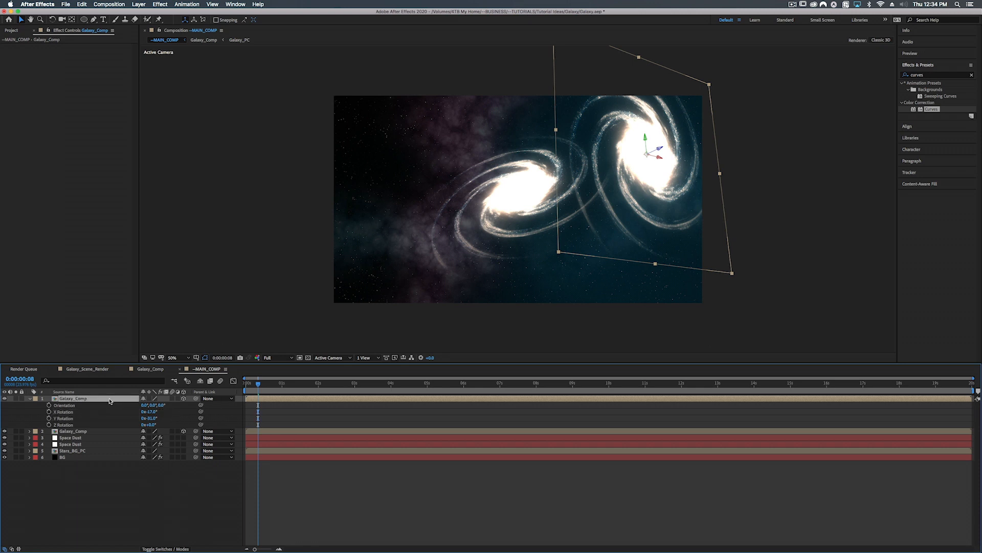
key("s")
left_click_drag(153, 405, 131, 408)
left_click_drag(121, 409, 121, 407)
left_click(114, 401)
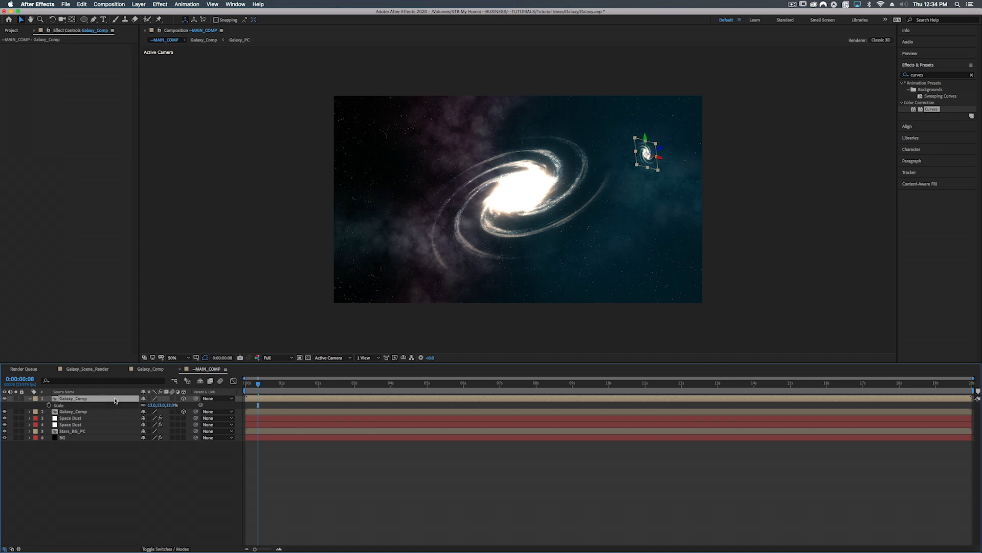
Apply Curves to the small galaxy, raising the red midtones and lowering the blue highlights to tint it warm yellow
key("ctrl+space")
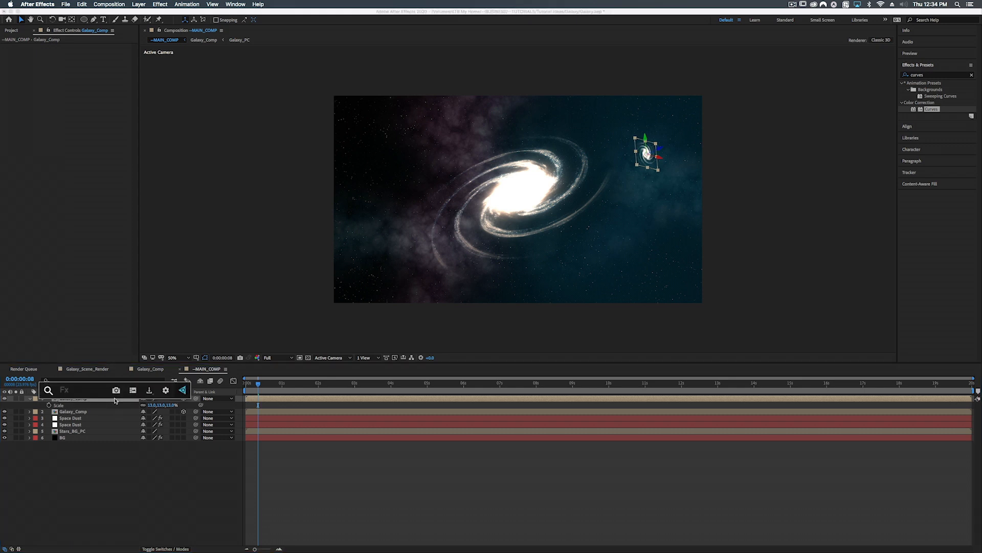
type("cu")
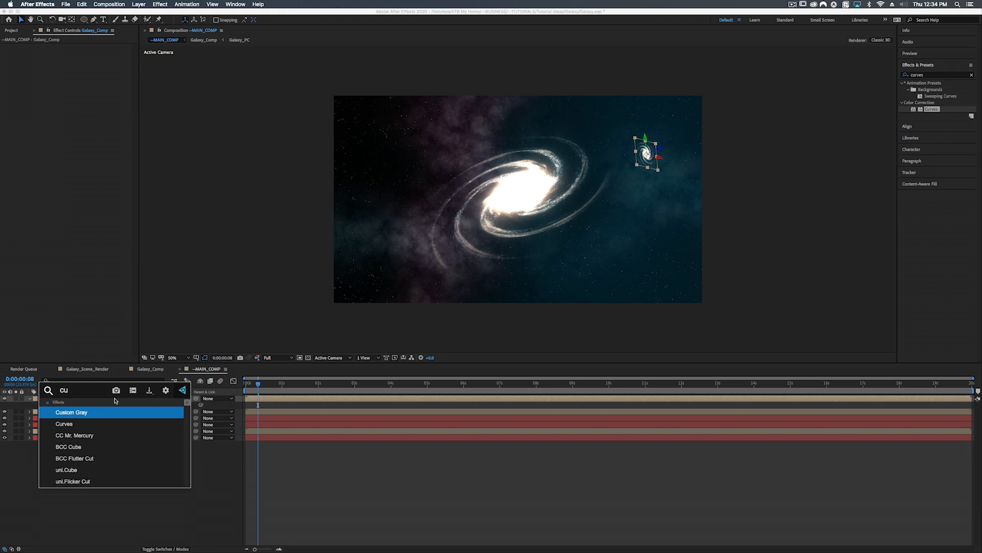
left_click(66, 424)
left_click(89, 53)
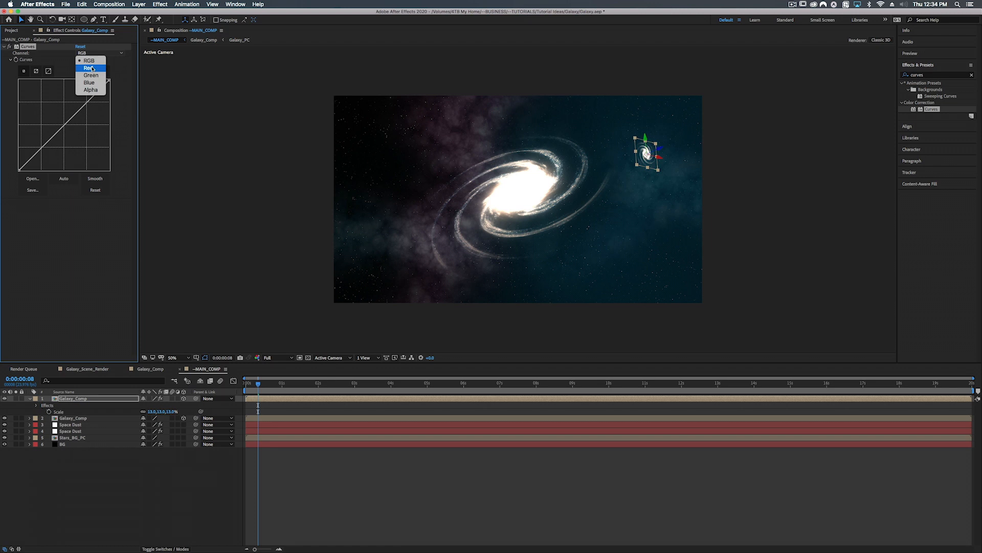
left_click(89, 68)
left_click_drag(63, 124, 56, 110)
left_click(94, 54)
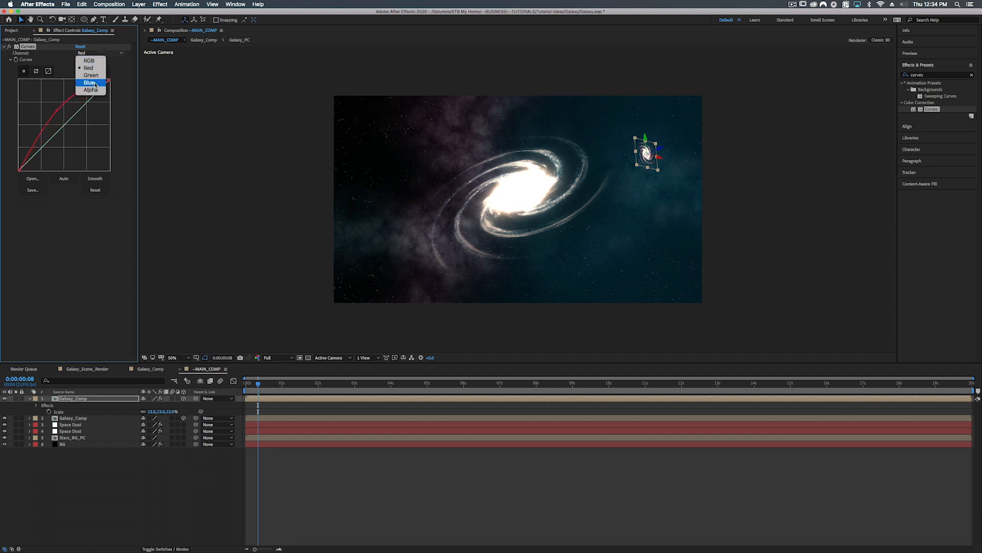
left_click(93, 82)
left_click_drag(109, 80, 118, 120)
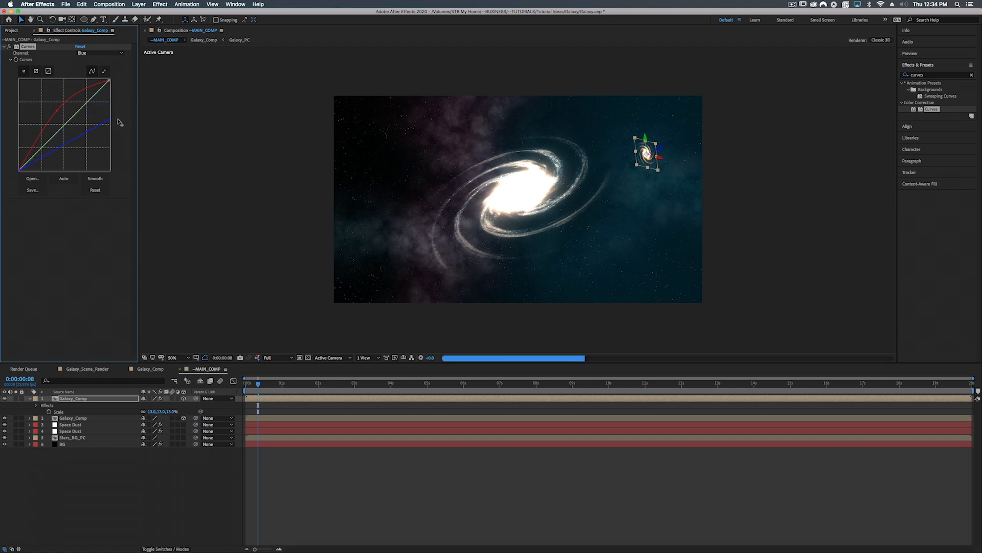
left_click(4, 47)
Lower the small galaxy's opacity to about 38%
left_click(115, 400)
key("t")
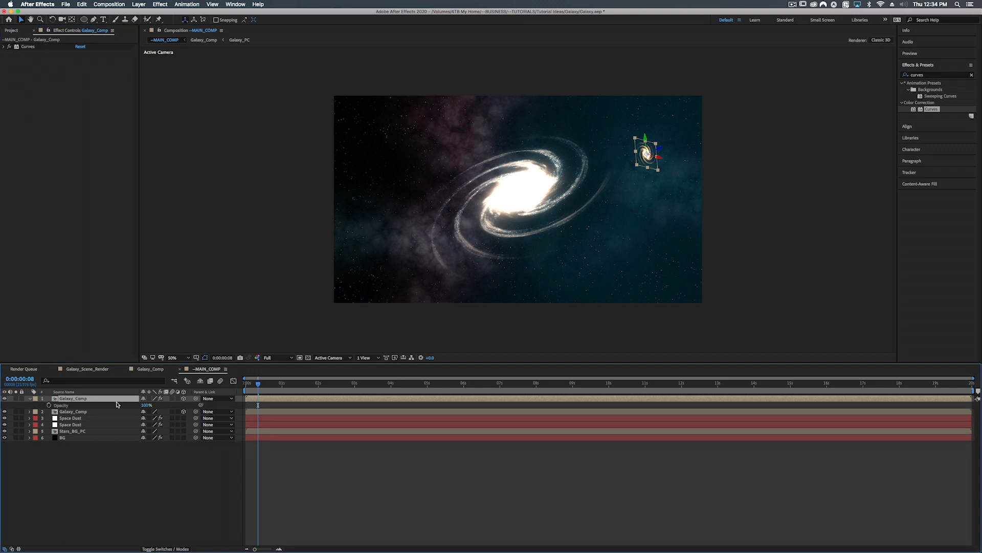
left_click_drag(146, 406, 130, 403)
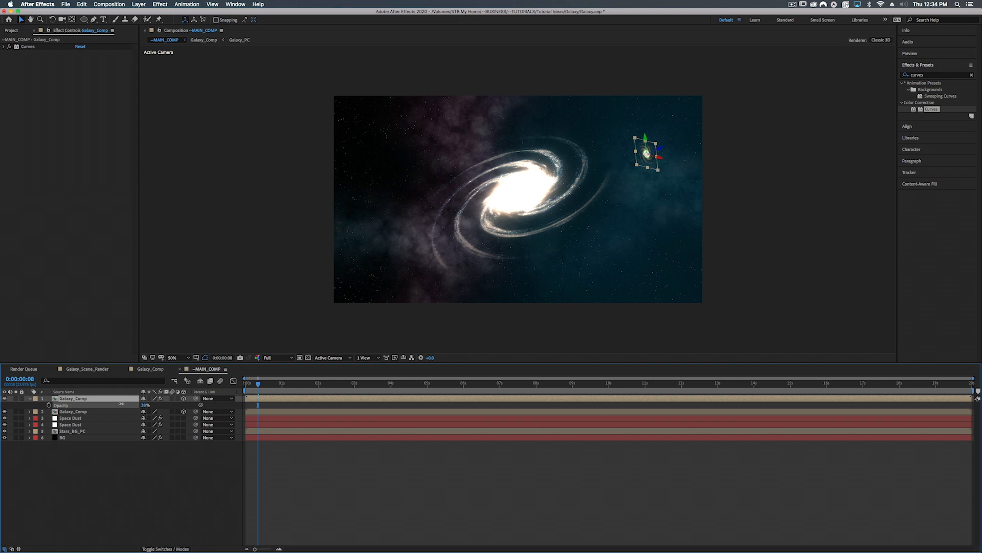
Return to the first frame and add a two-node camera with a 50 mm focal length
key("Home")
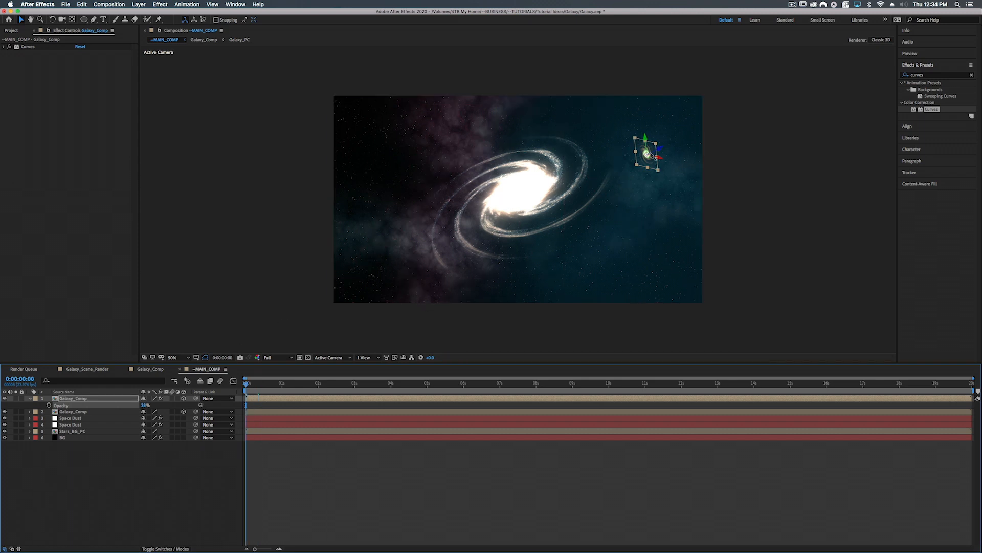
key("super+0")
right_click(76, 463)
mouse_move(88, 467)
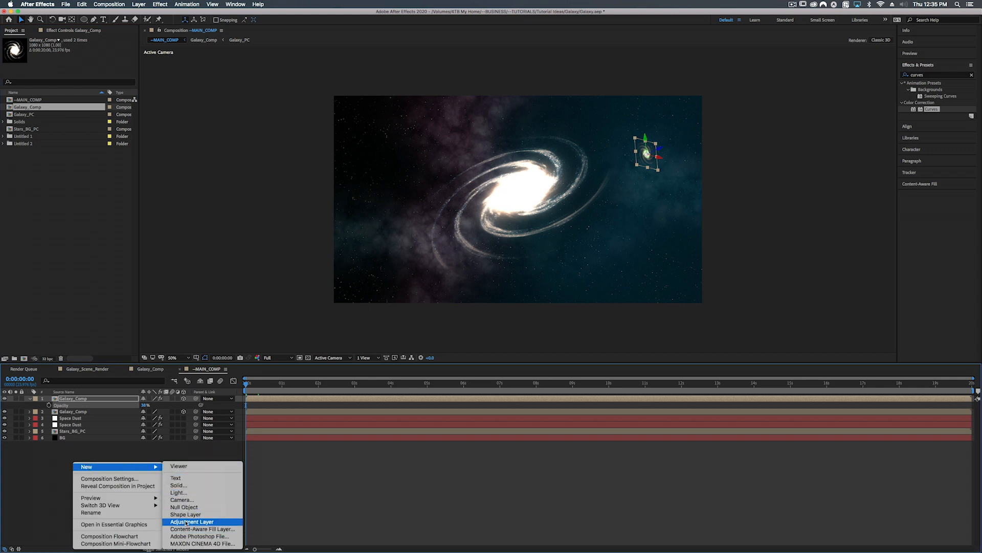
left_click(182, 499)
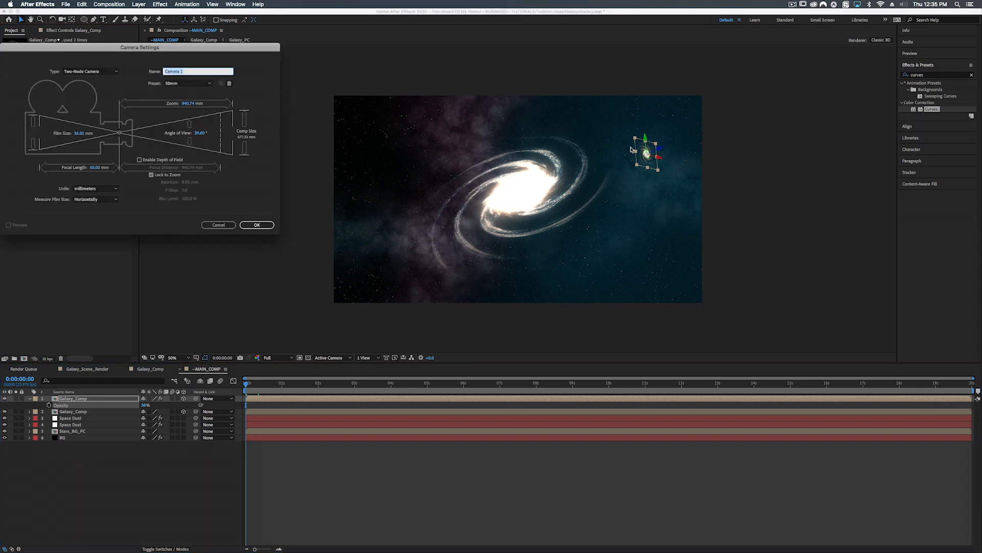
left_click(256, 226)
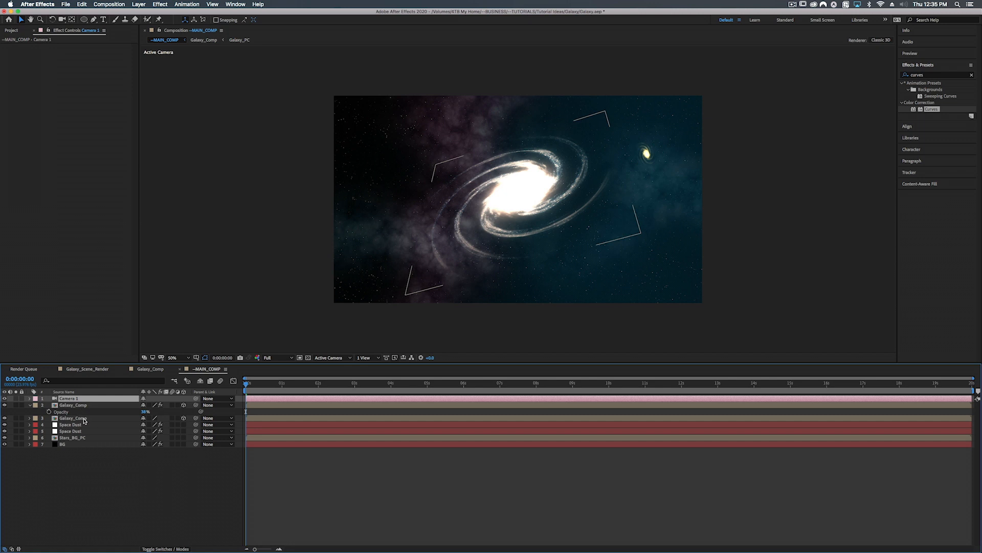
Make both Space Dust layers, Stars_BG_PC and BG 3D layers
left_click(73, 405)
key("super+Down")
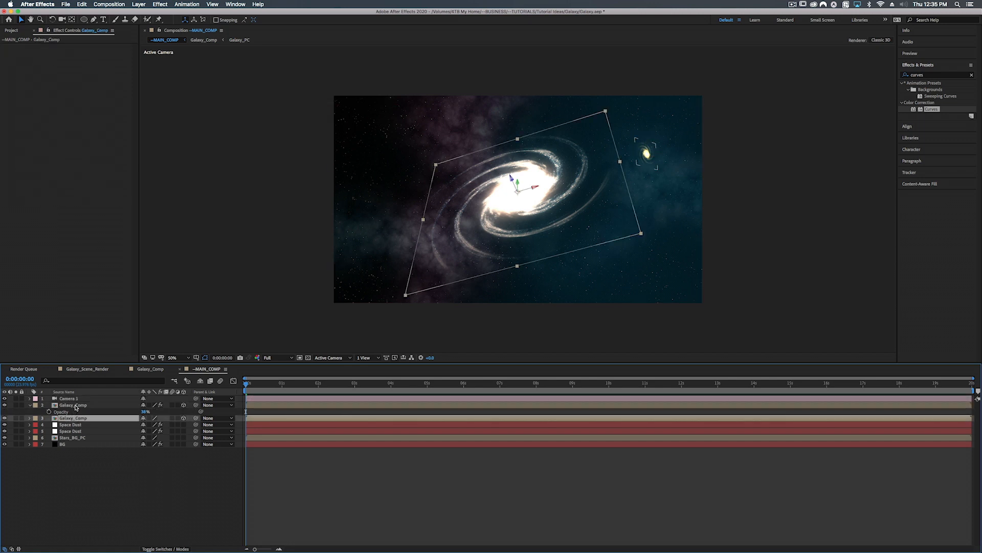
left_click(77, 424)
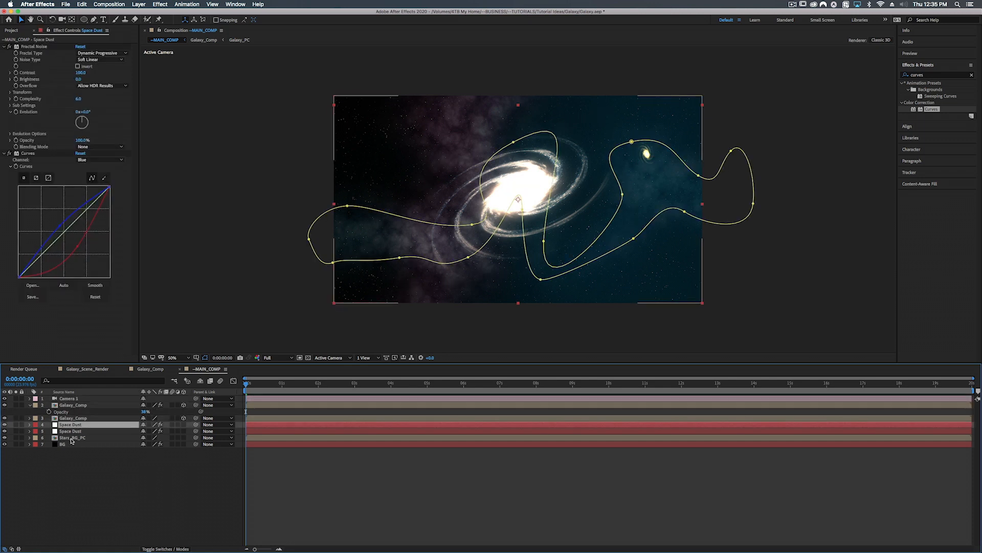
left_click(70, 445, "shift")
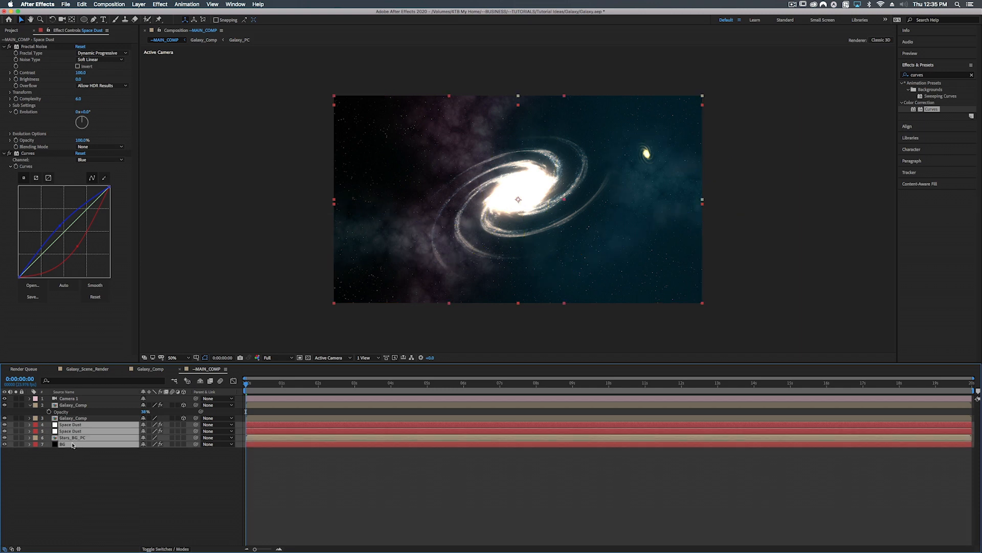
left_click(184, 426)
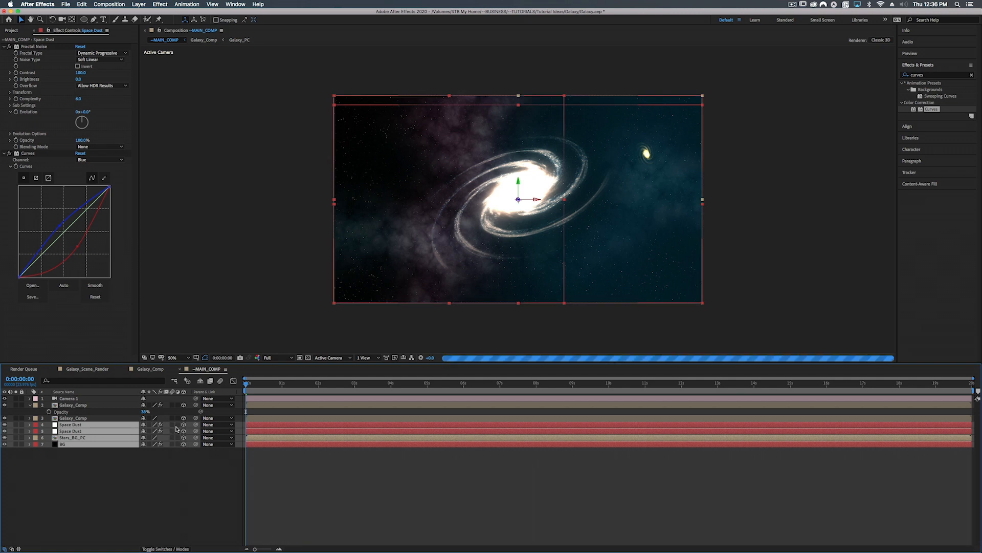
Show two horizontal views, with a zoomed-out Top view beside Active Camera
left_click(366, 361)
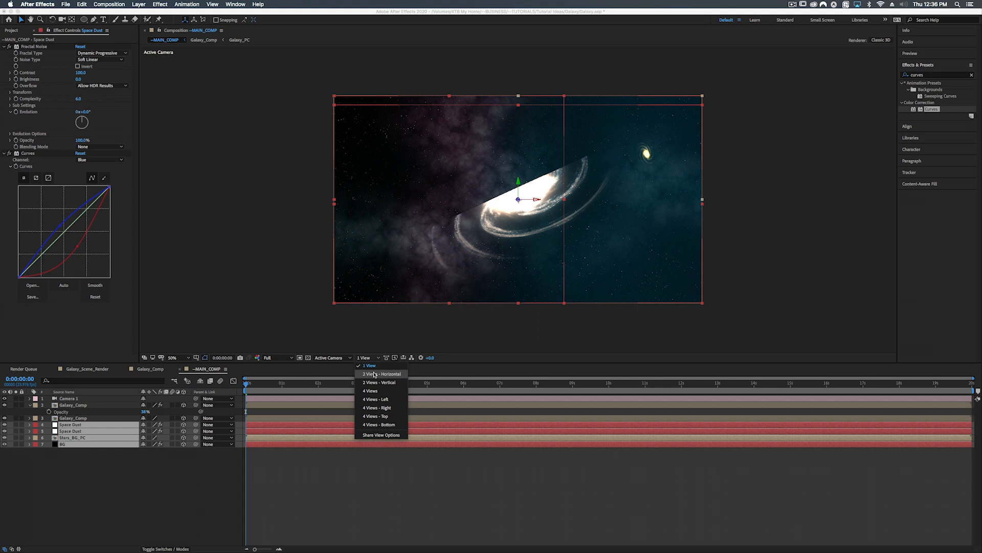
left_click(375, 374)
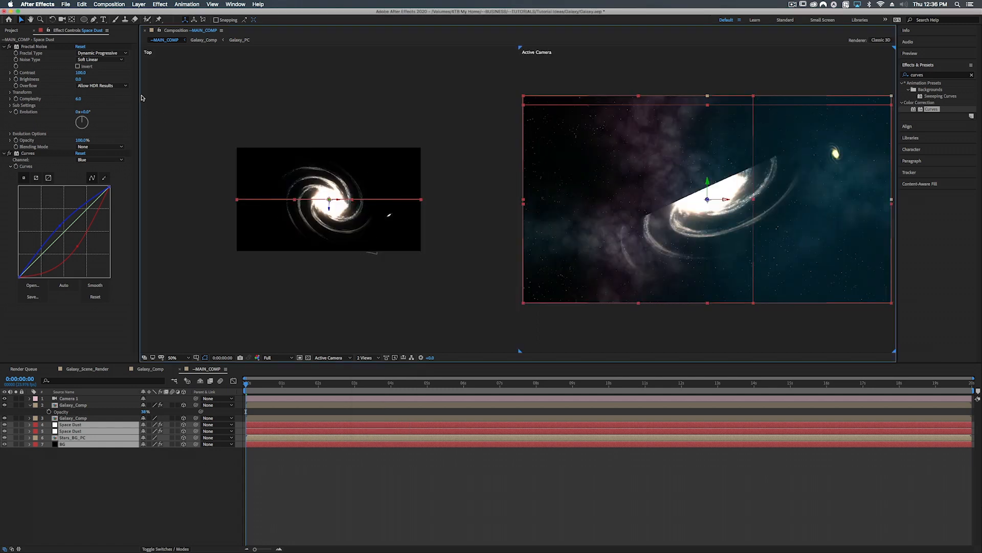
left_click(255, 105)
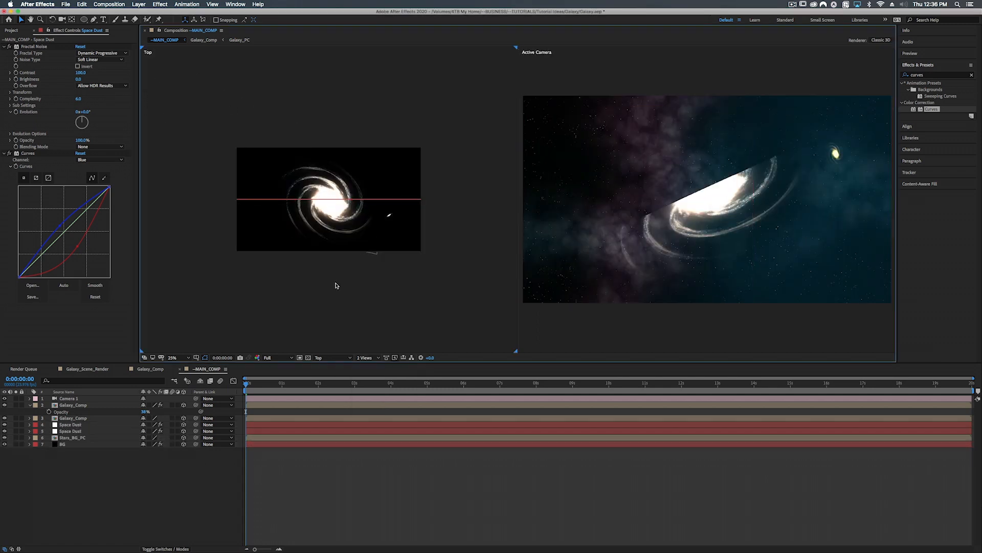
left_click(327, 357)
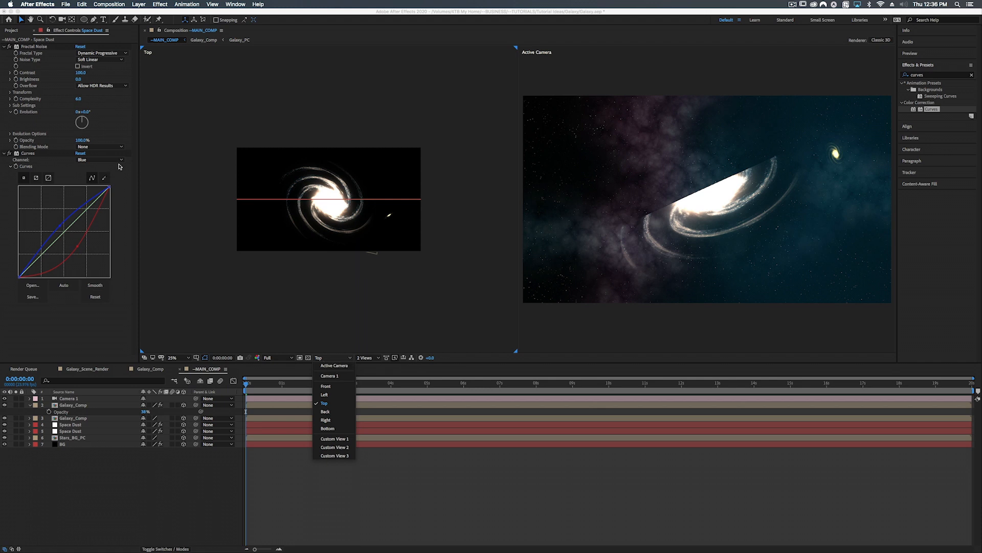
left_click(266, 122)
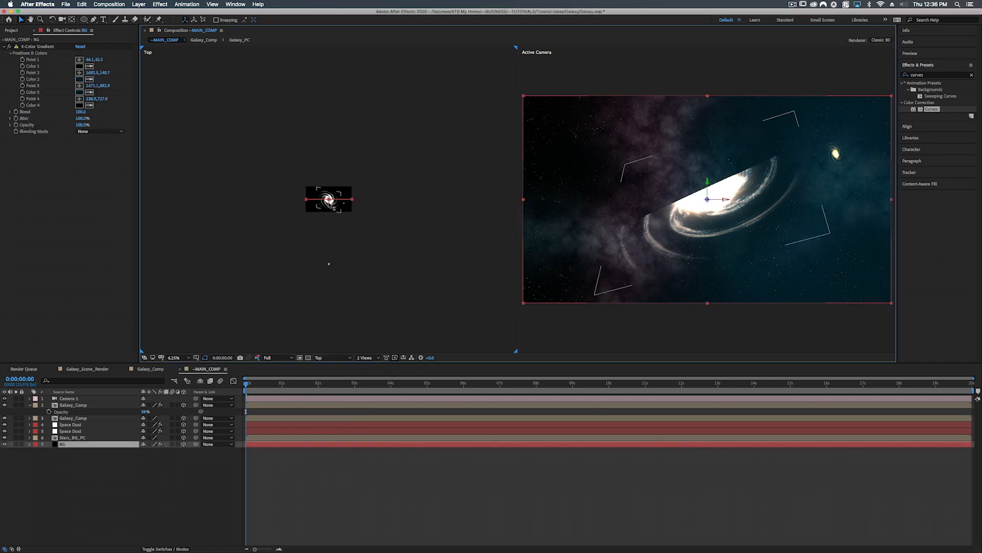
Push the BG layer far back from the camera in the Top view and scale it to 294% to fill the frame
left_click_drag(329, 202, 335, 70)
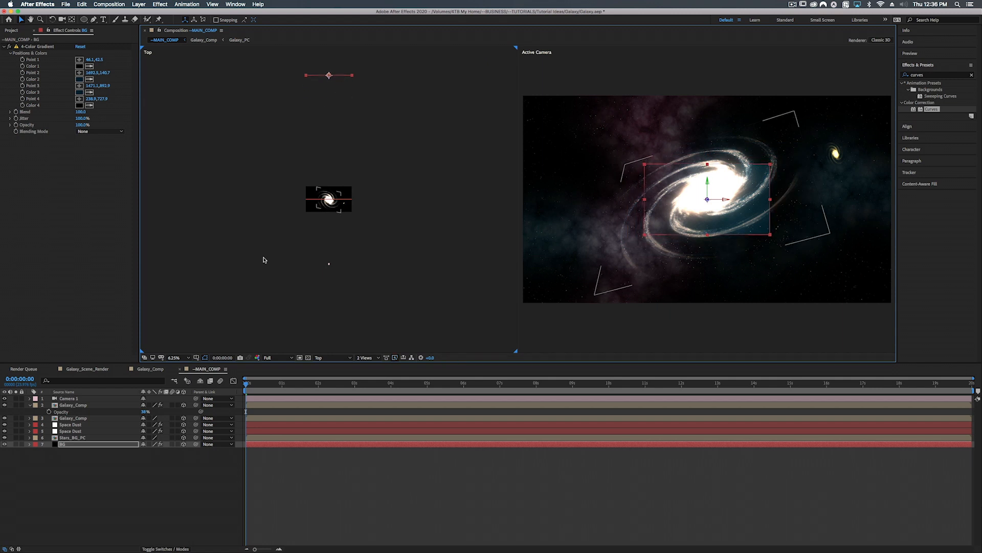
key("s")
left_click_drag(162, 452, 232, 446)
Push Stars_BG_PC back to just in front of the BG layer and scale it to 284%
left_click(72, 438)
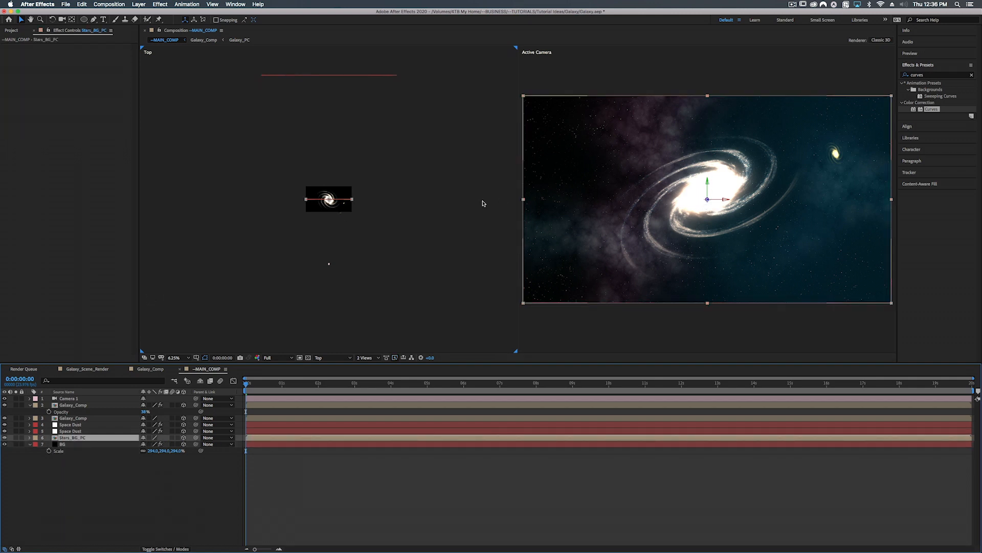
left_click_drag(329, 201, 333, 89)
key("s")
left_click_drag(174, 444, 246, 444)
Move the lower Space Dust layer back between the stars and the galaxy, and scale it to 218%
left_click(72, 431)
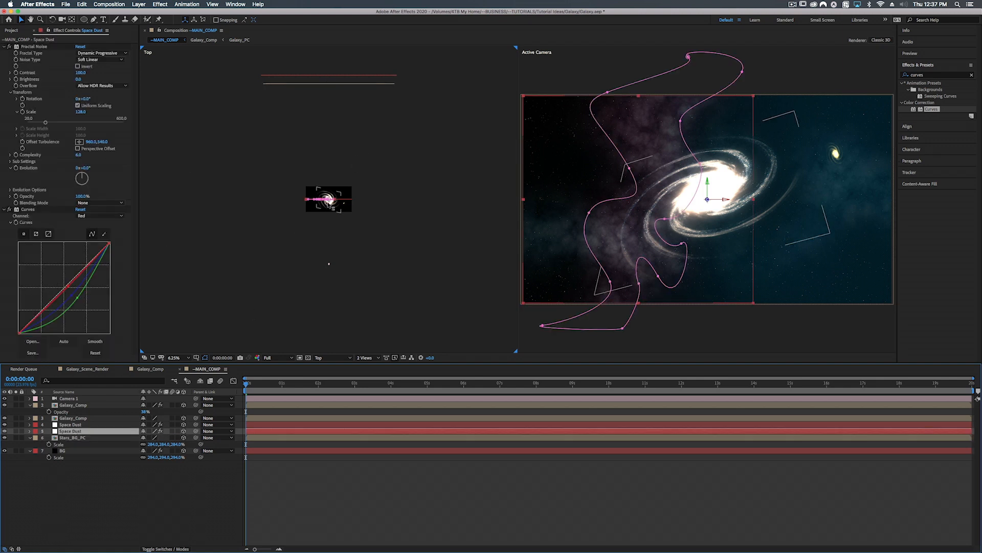
left_click_drag(329, 201, 330, 134)
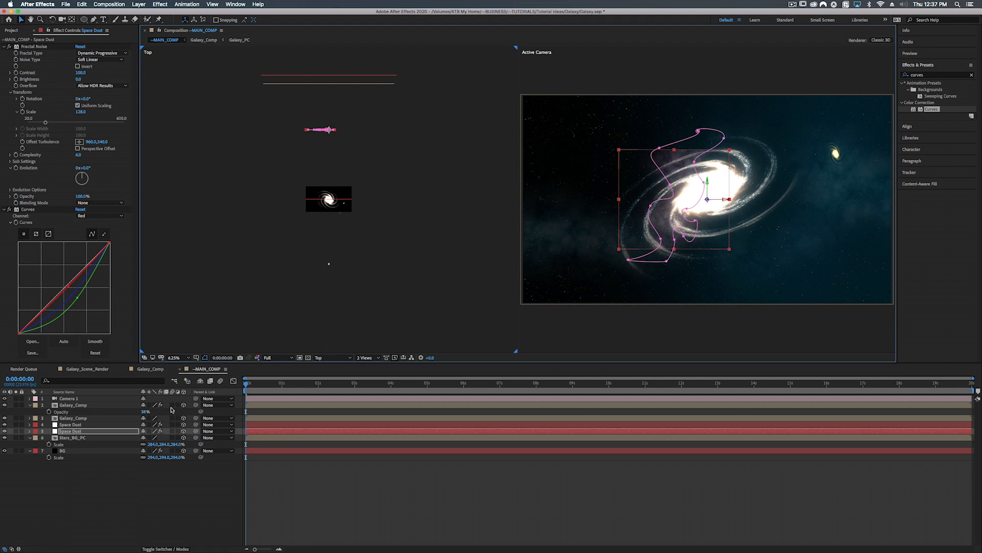
key("s")
left_click_drag(175, 438, 220, 439)
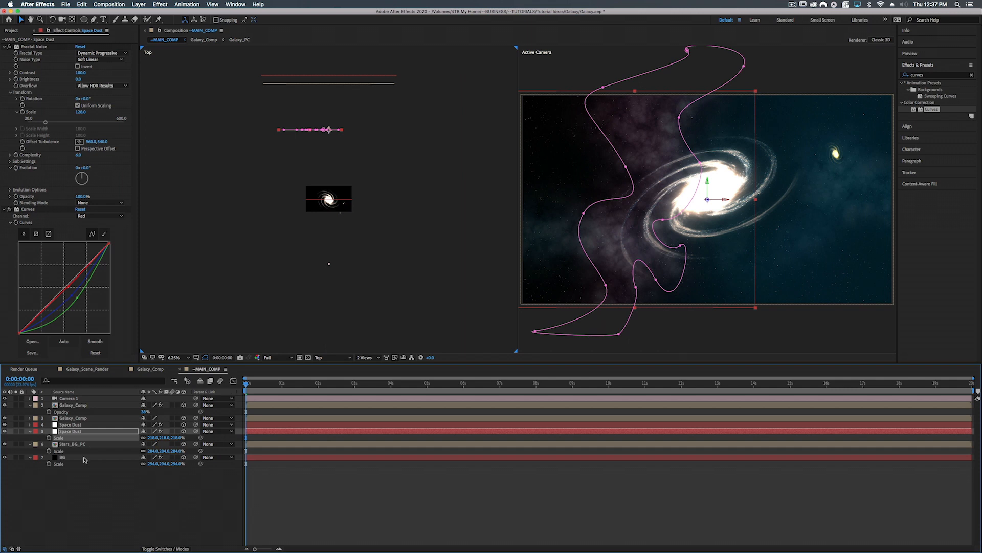
Move the upper Space Dust layer back to just behind the galaxy and set its Y rotation to 45°
left_click(72, 424)
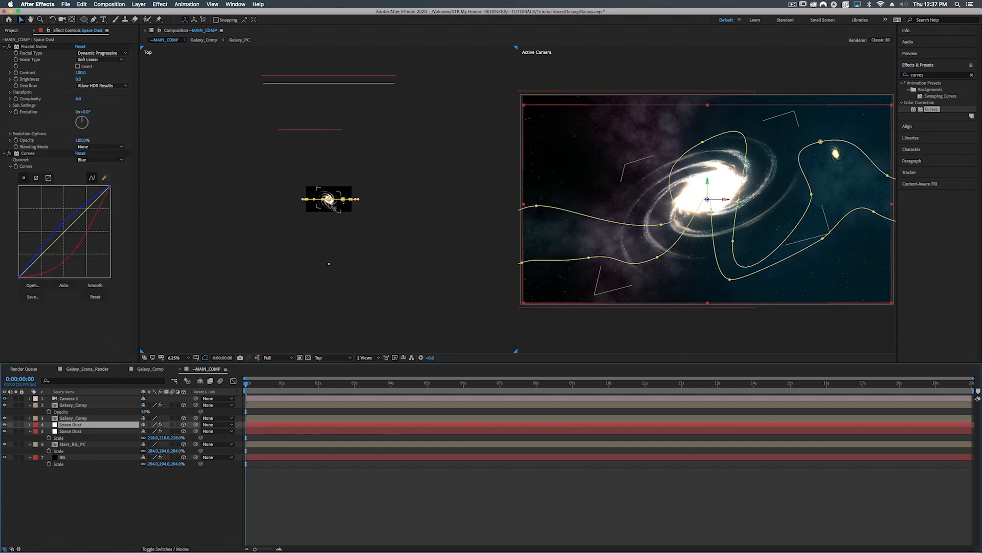
left_click_drag(330, 203, 333, 161)
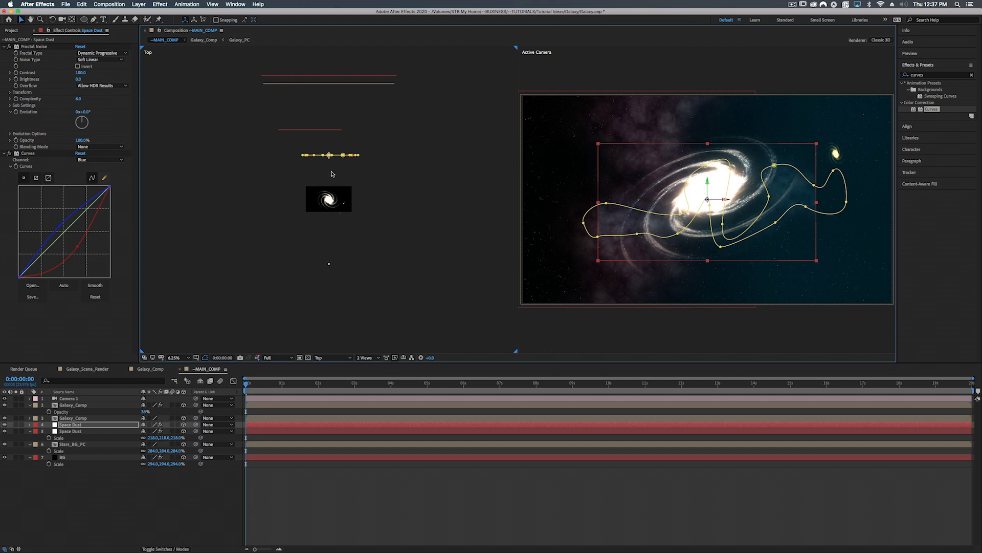
left_click_drag(330, 160, 330, 168)
key("r")
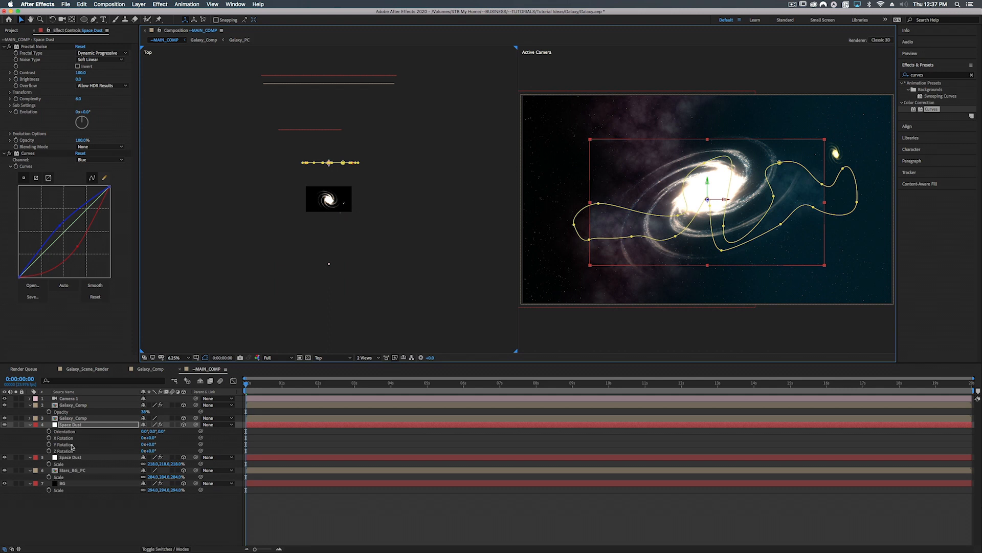
left_click_drag(152, 444, 167, 442)
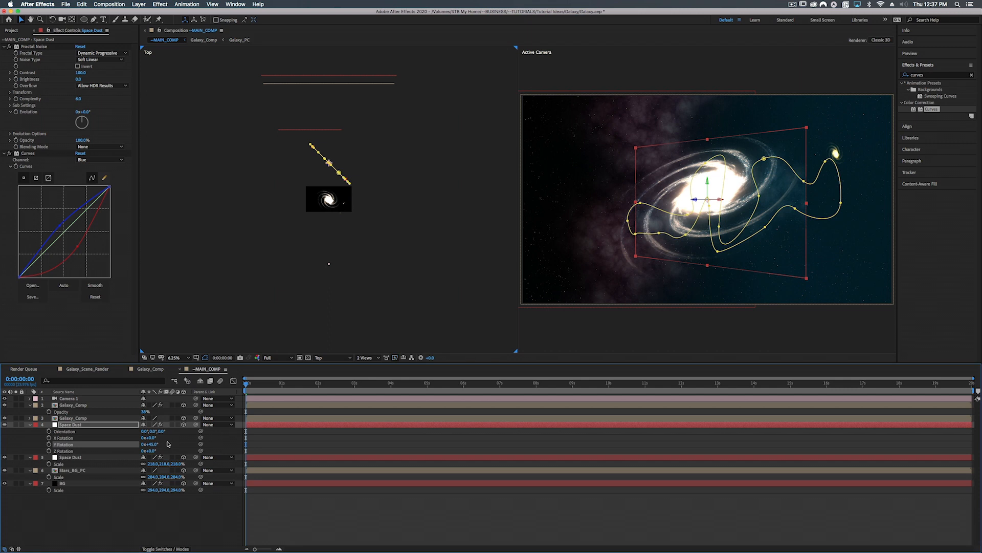
Scale the upper Space Dust layer to 229% and shift it sideways so it covers the frame behind the galaxy
left_click(80, 425)
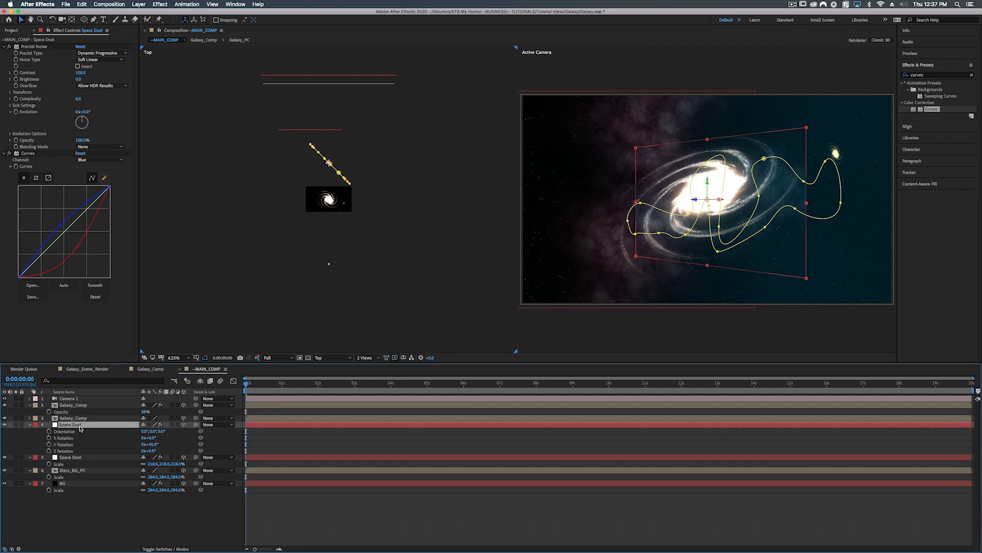
key("s")
left_click_drag(174, 432, 212, 430)
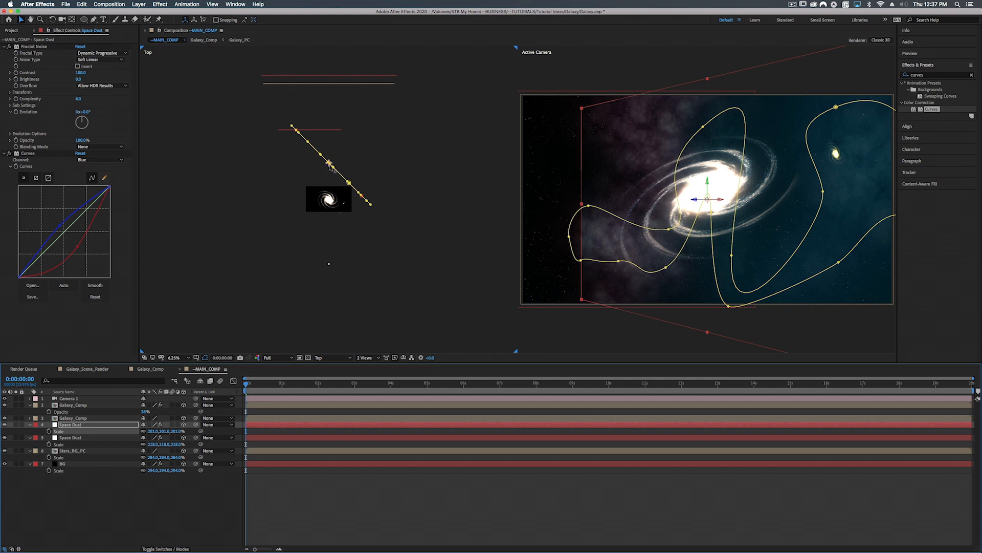
left_click_drag(336, 171, 325, 170)
left_click_drag(174, 431, 185, 431)
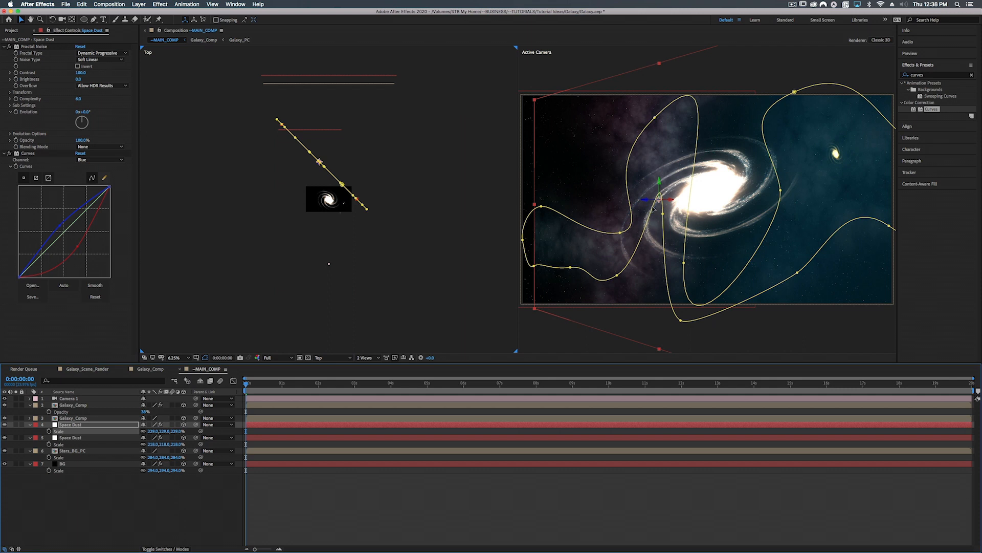
left_click_drag(623, 237, 612, 232)
Push the small second Galaxy_Comp far back in depth, reposition it in the frame's upper corner, and scale it to 39%
left_click(38, 407)
left_click(30, 405)
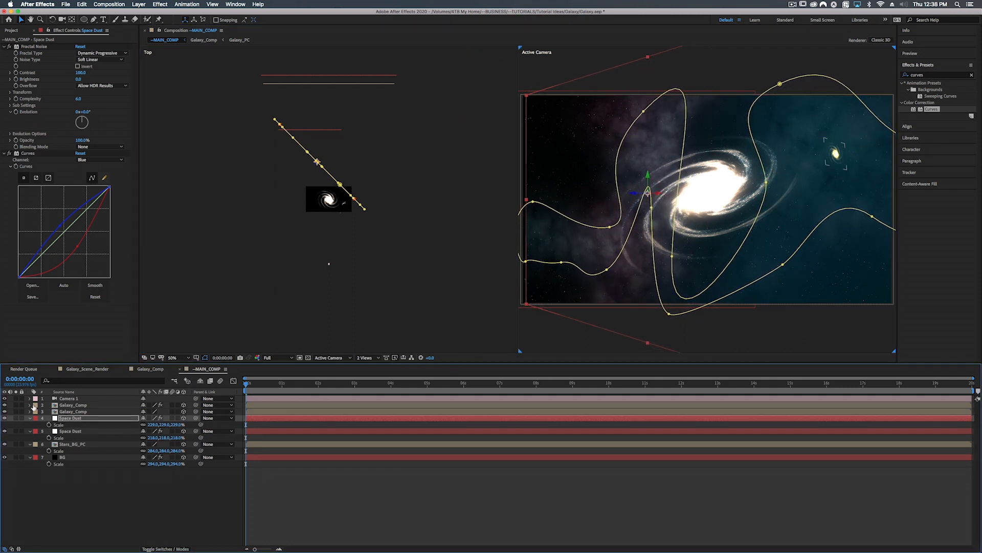
left_click(83, 406)
left_click_drag(344, 203, 357, 124)
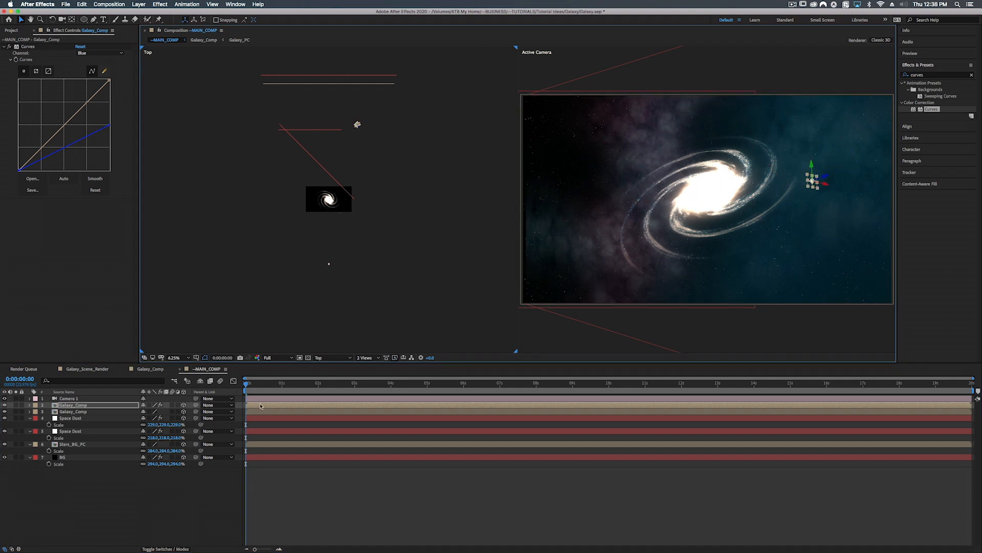
key("s")
left_click_drag(165, 411, 176, 410)
left_click_drag(823, 183, 837, 125)
left_click_drag(170, 410, 168, 410)
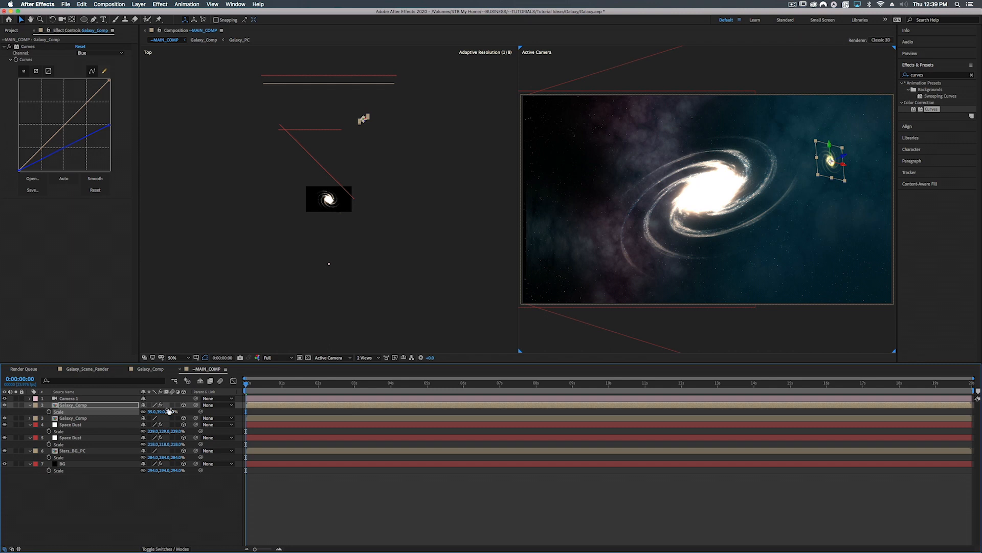
left_click(103, 407)
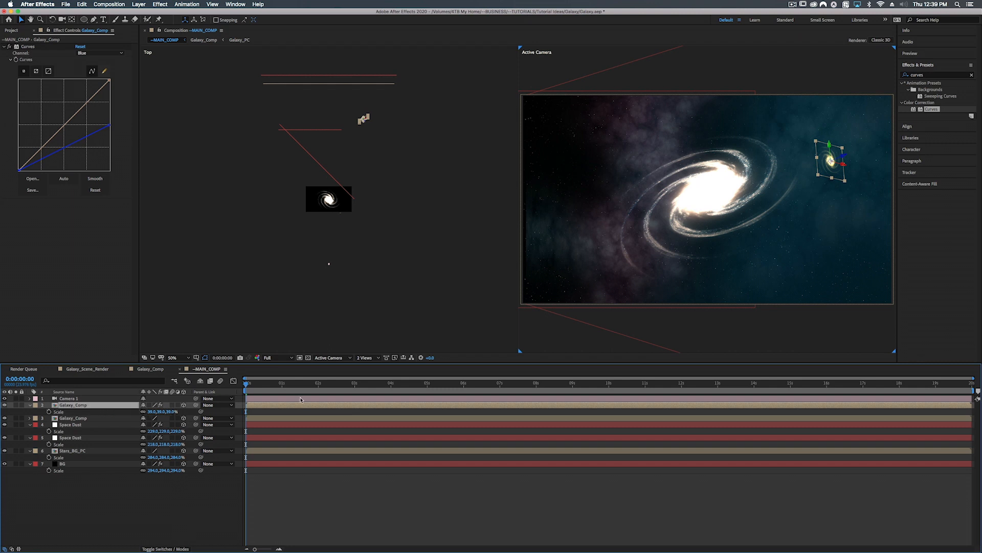
Add a null object, parent Camera 1 to it, and make the null a 3D layer
left_click(263, 398)
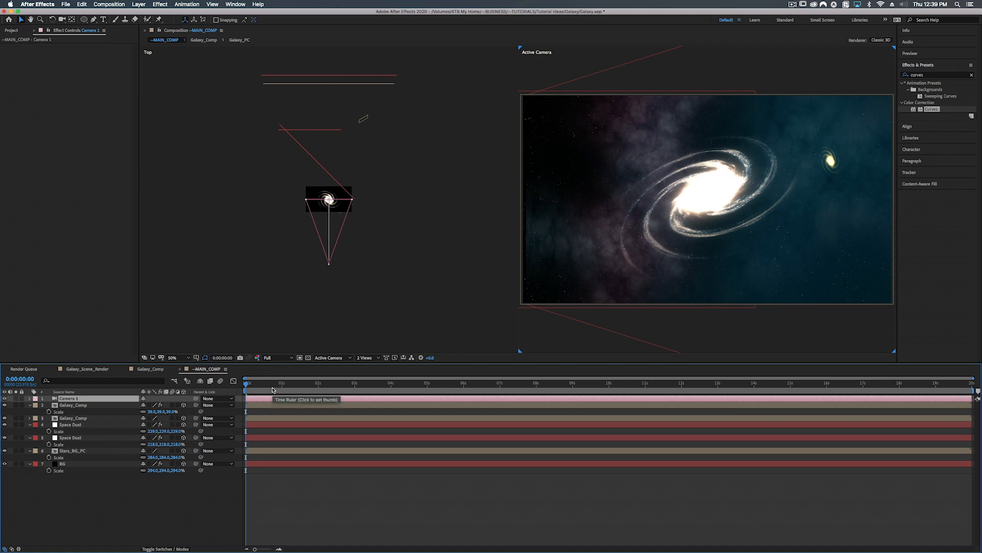
right_click(136, 504)
mouse_move(155, 469)
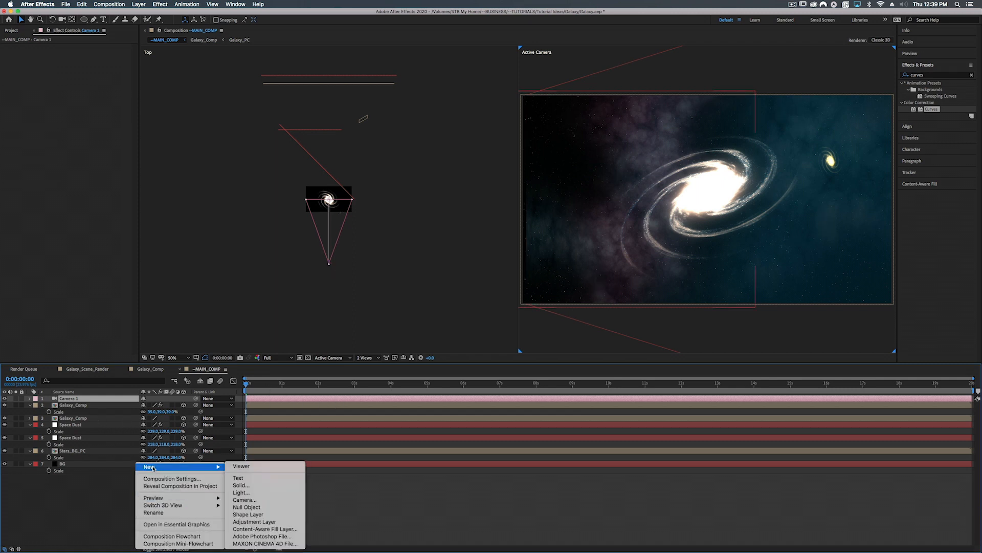
left_click(245, 506)
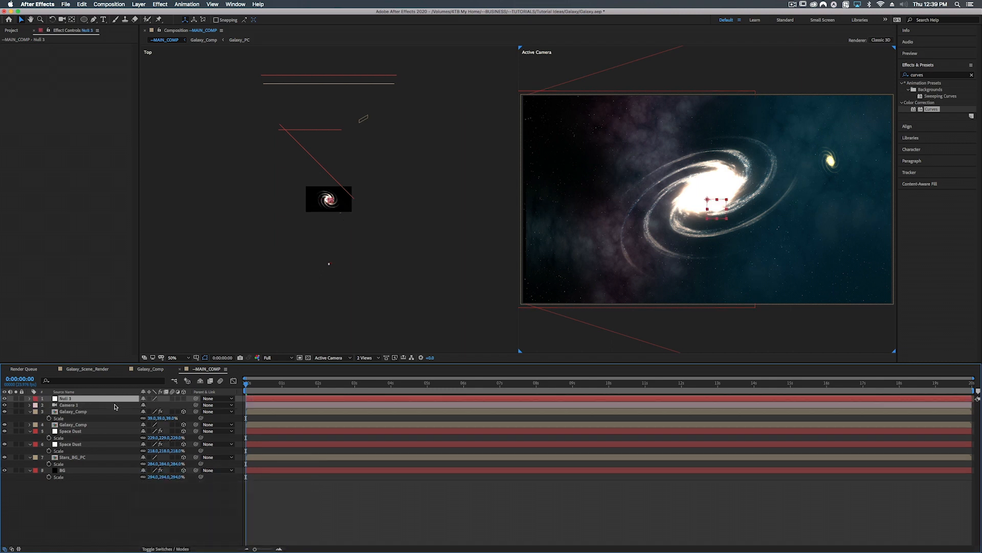
left_click_drag(195, 407, 102, 398)
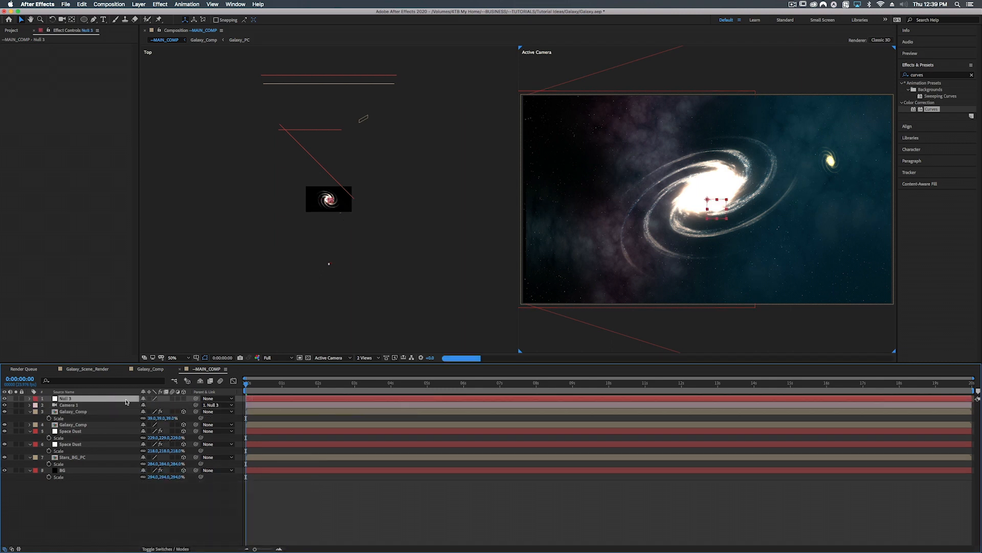
left_click(184, 398)
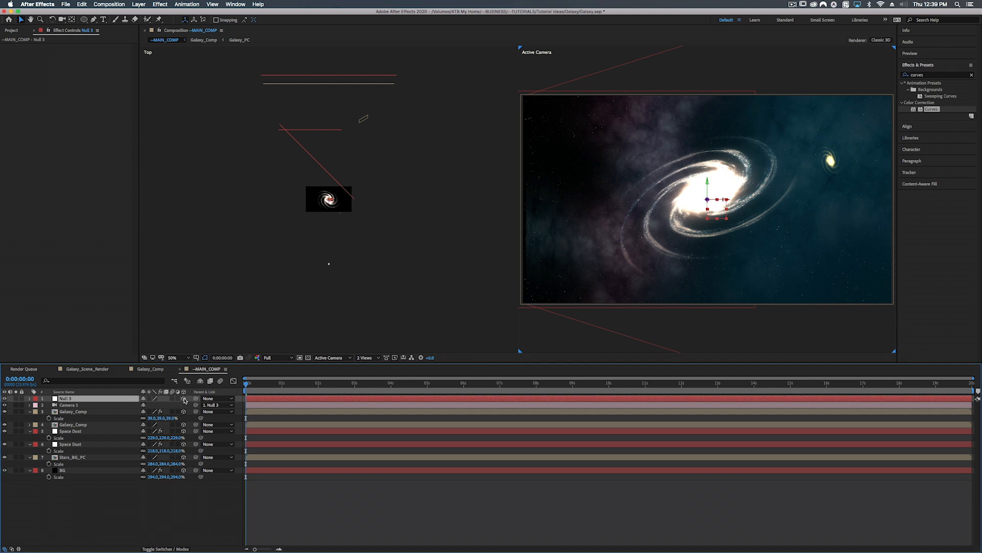
Keyframe the null's Position at the first frame and push it forward in Z to about 685 at 5 seconds
key("p")
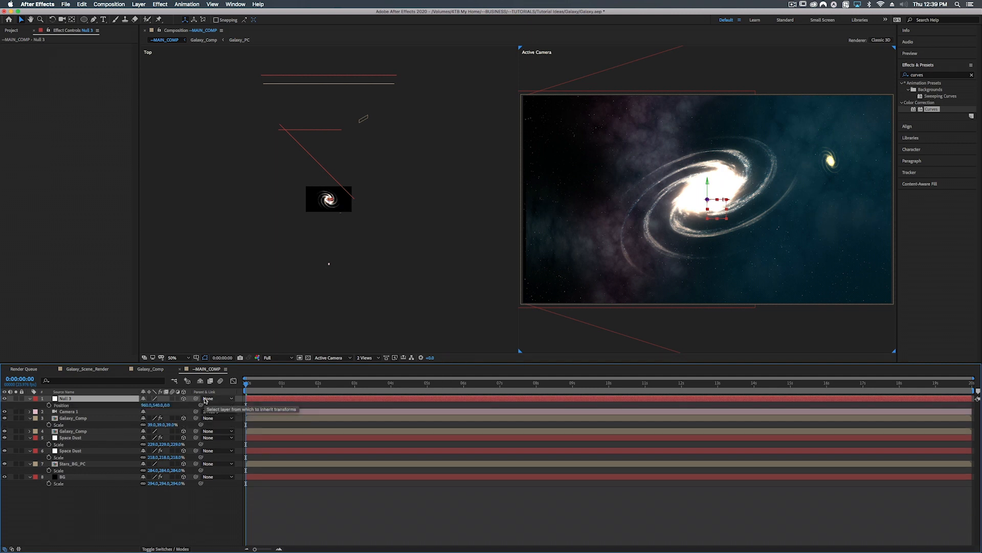
left_click(49, 405)
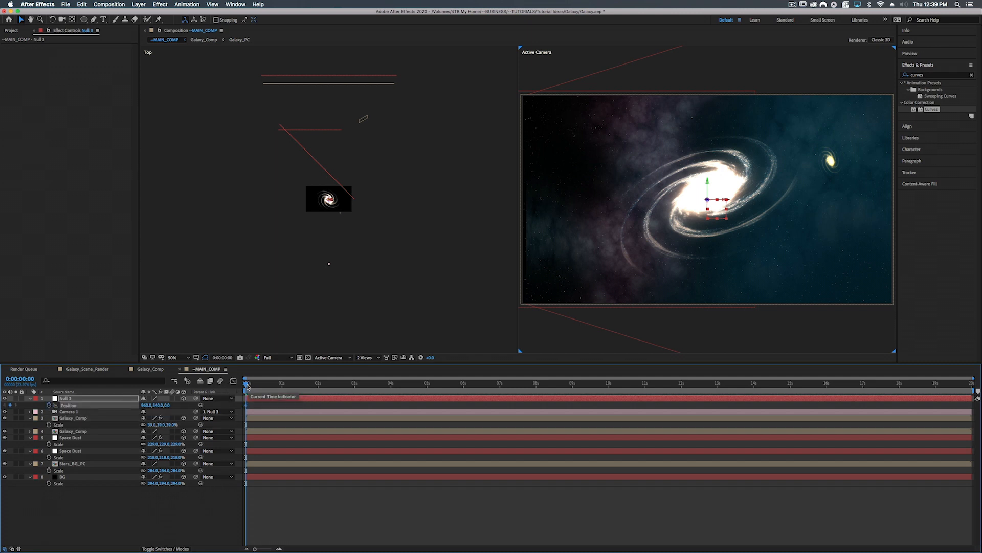
left_click_drag(246, 385, 427, 387)
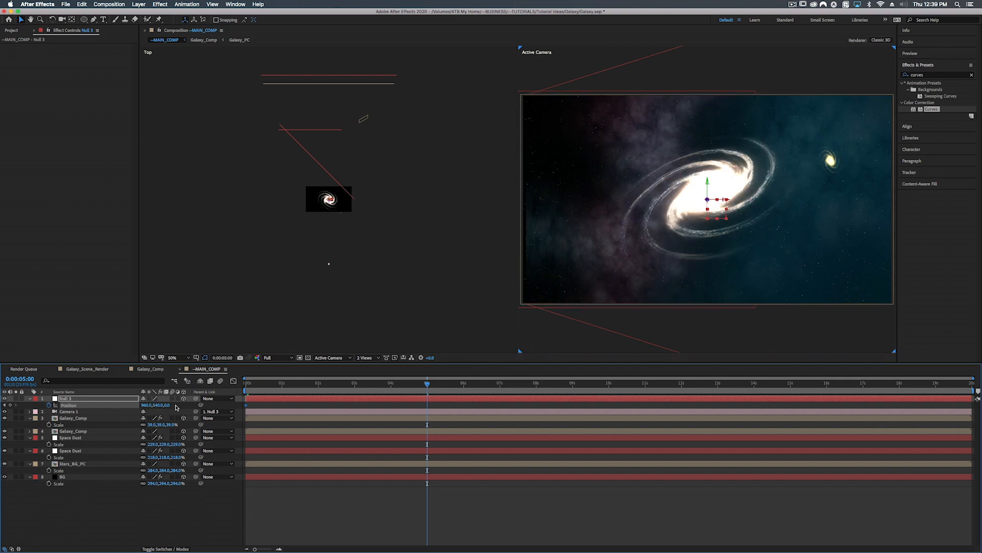
left_click_drag(170, 404, 416, 392)
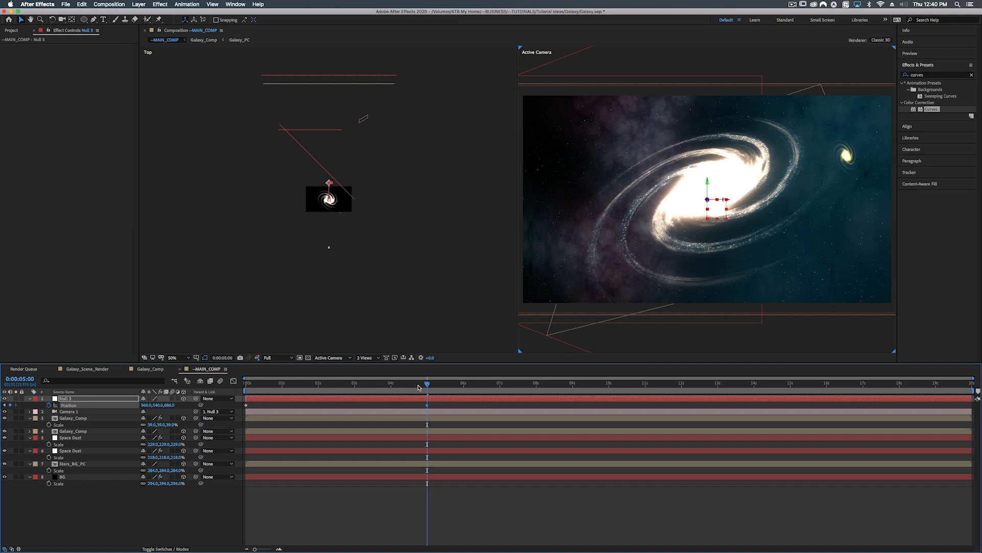
left_click_drag(427, 384, 270, 384)
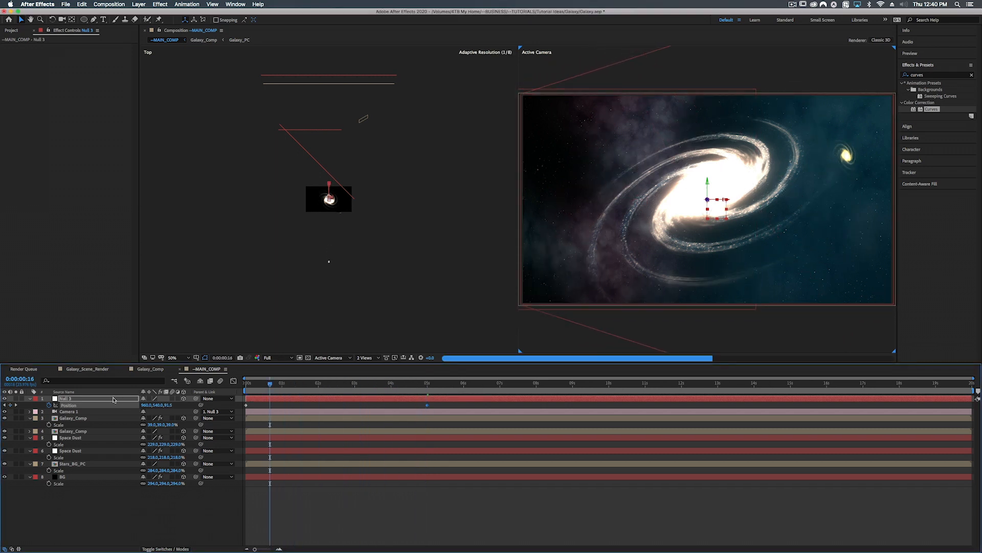
Set the null's Y Rotation to -1°
key("r")
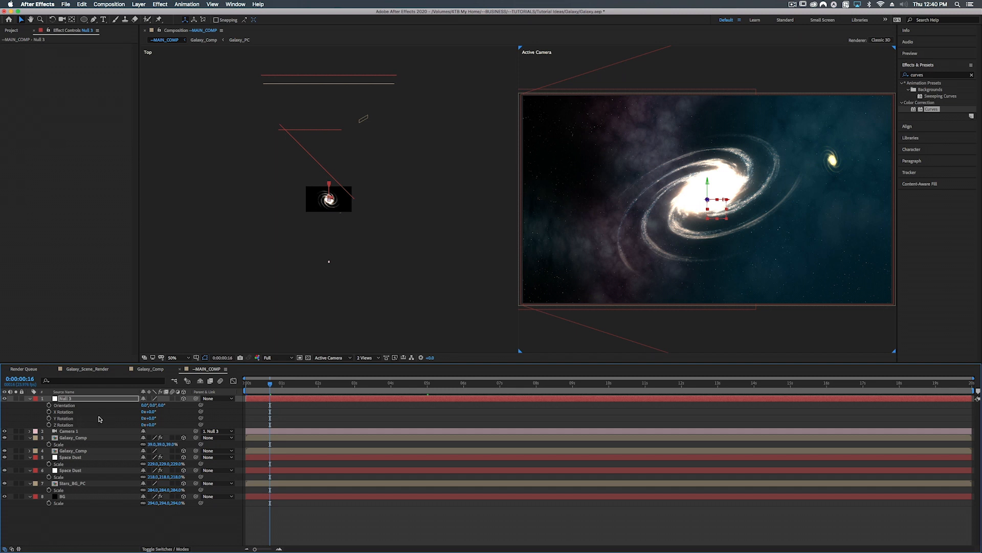
left_click_drag(149, 418, 152, 418)
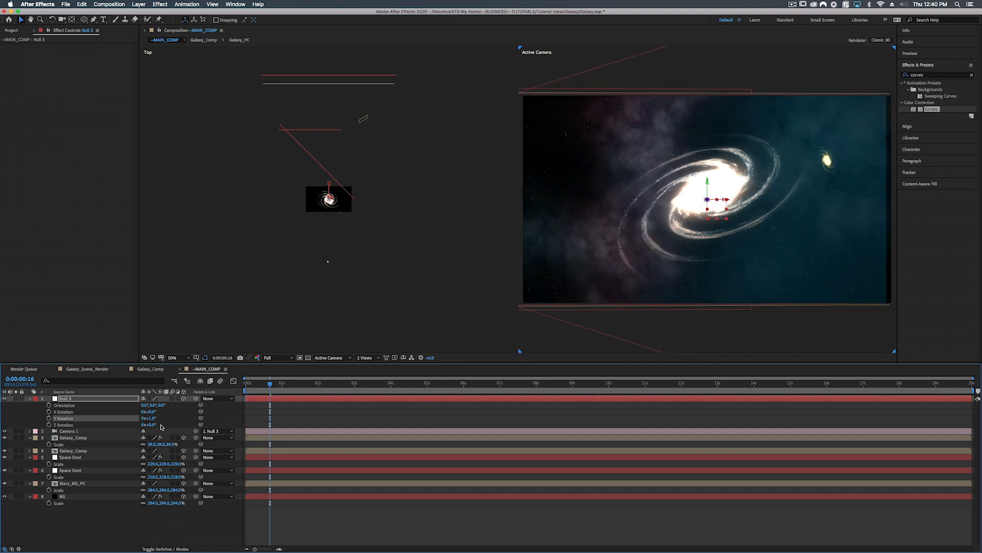
left_click(152, 418)
type("-1")
key("Return")
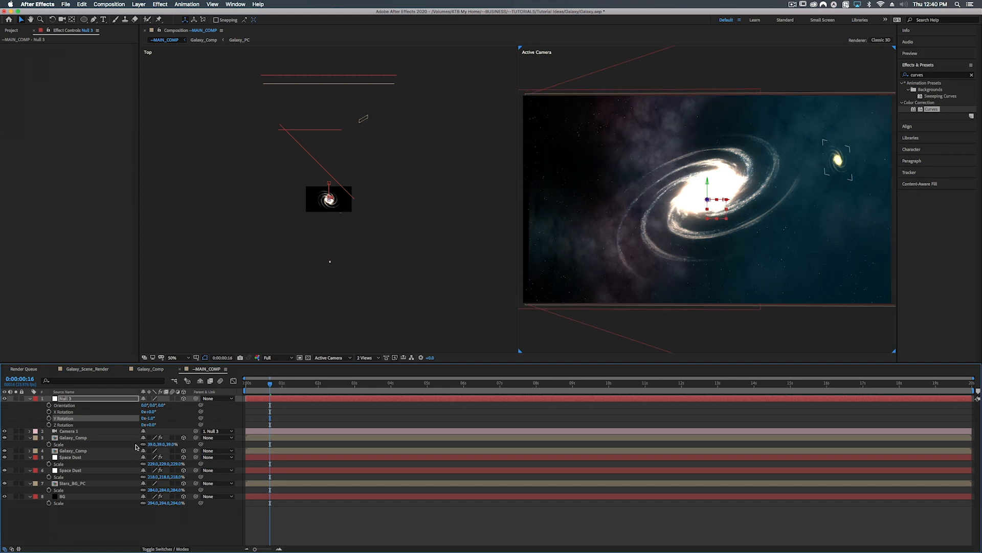
Scale both galaxies, both Space Dust layers, Stars_BG_PC and BG up together by 10 percentage points each
left_click(82, 438)
left_click(84, 497, "shift")
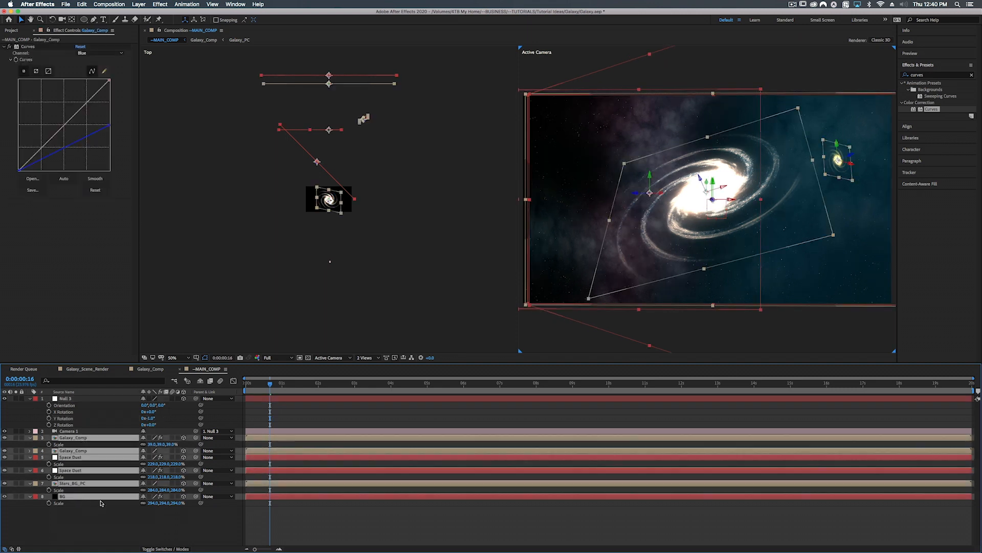
key("u")
key("s")
left_click_drag(175, 457, 182, 457)
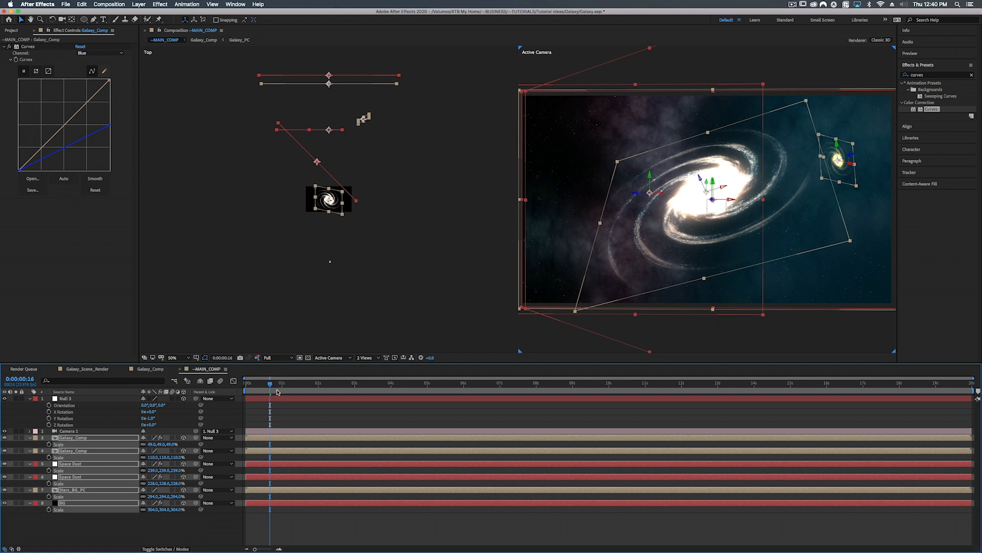
Keyframe the null's Y Rotation at the first frame and shift its X position there to 1030
key("Home")
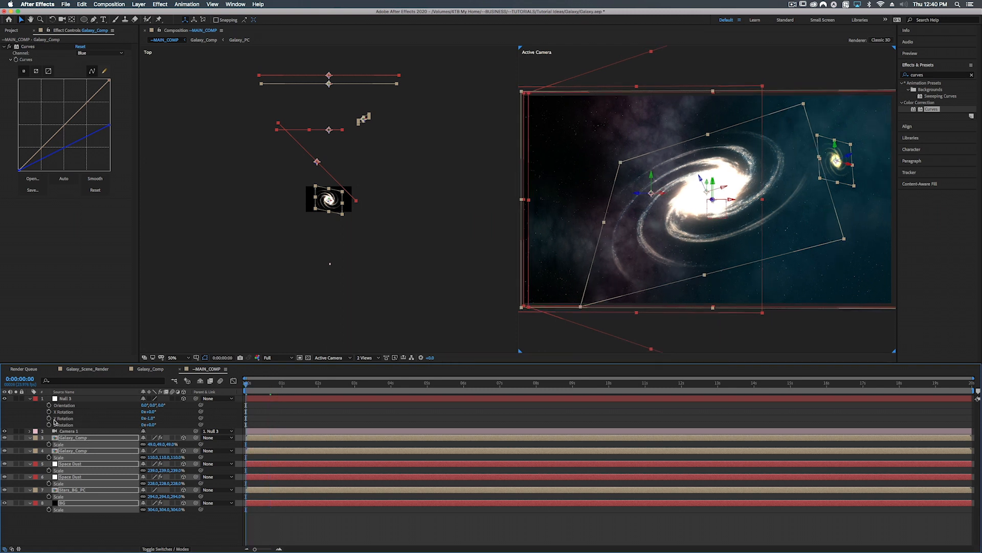
left_click(49, 419)
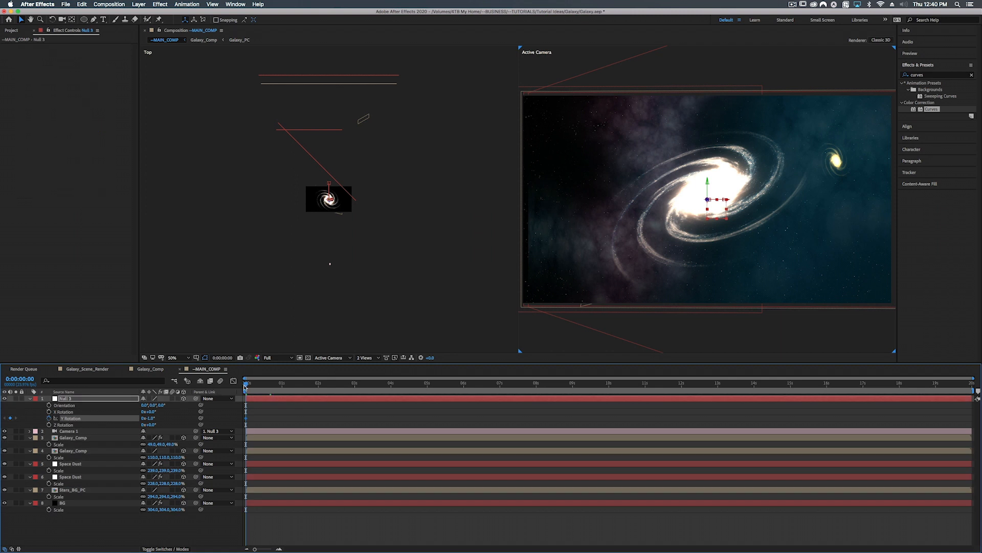
left_click(122, 399)
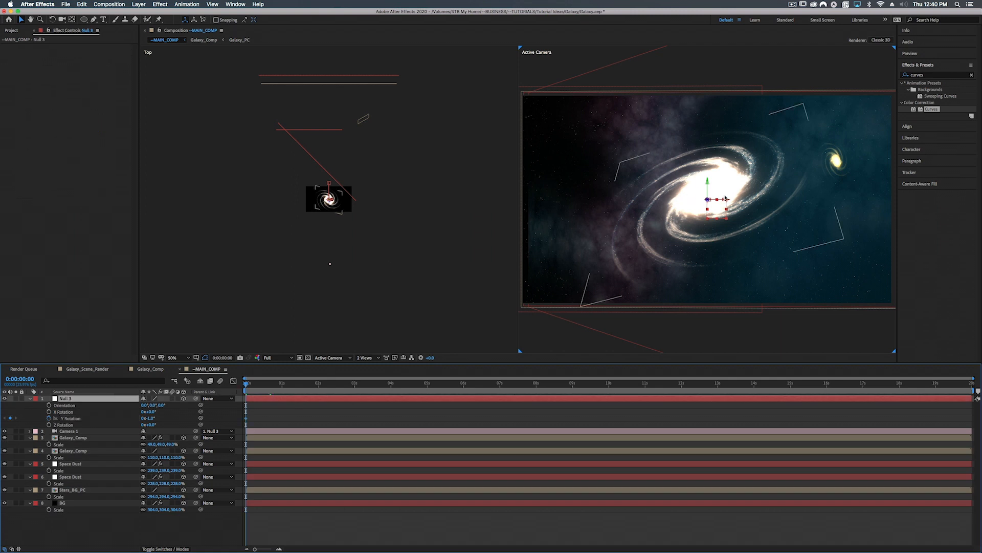
left_click_drag(724, 199, 738, 199)
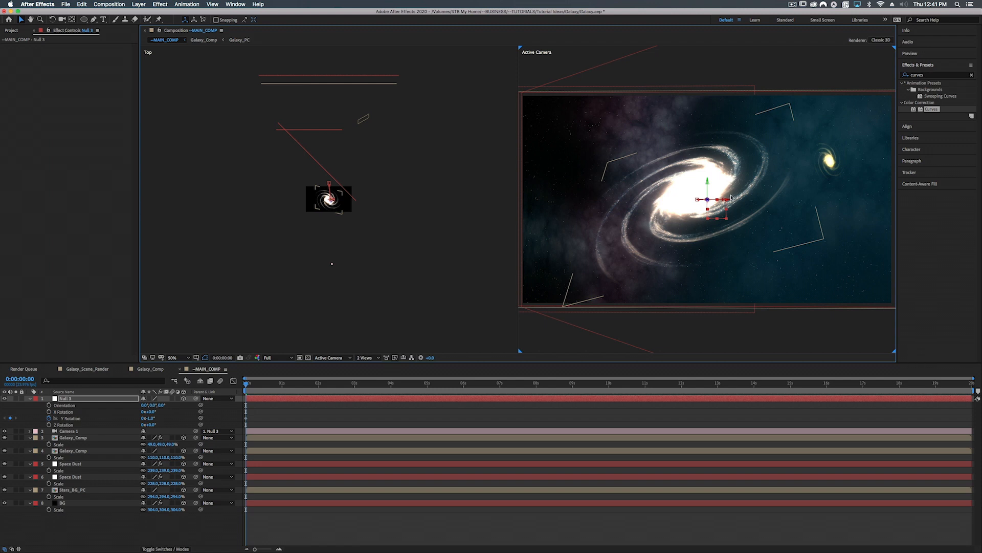
left_click_drag(723, 198, 705, 199)
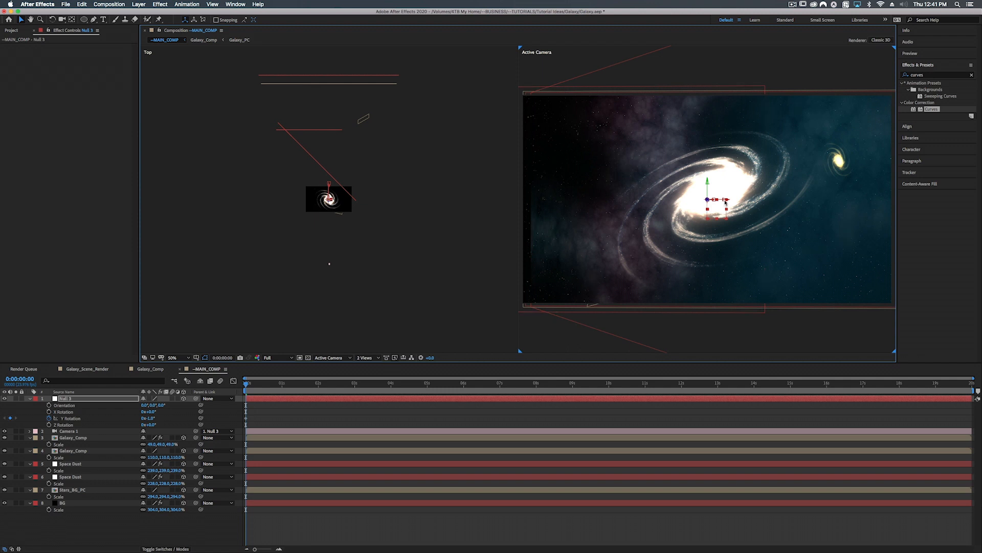
left_click_drag(726, 201, 746, 202)
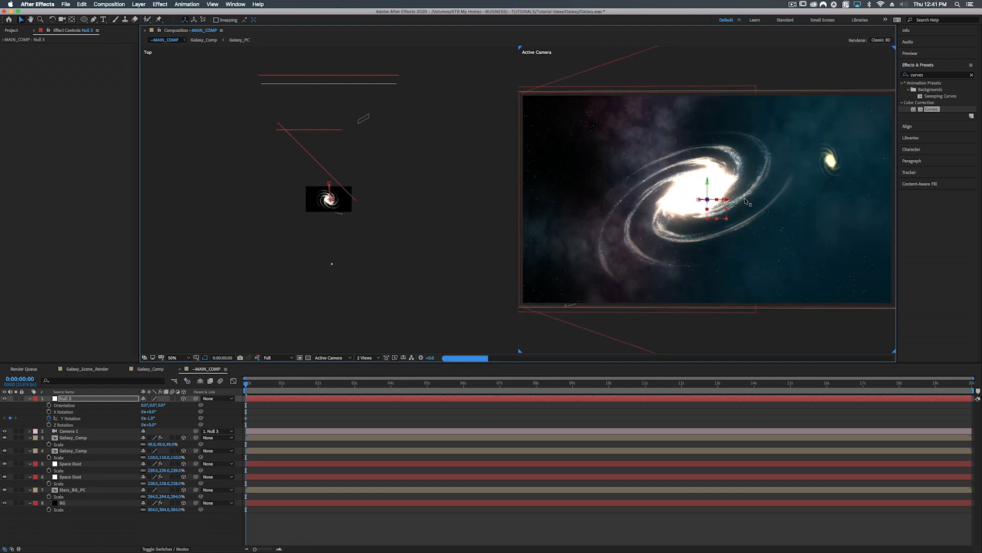
key("u")
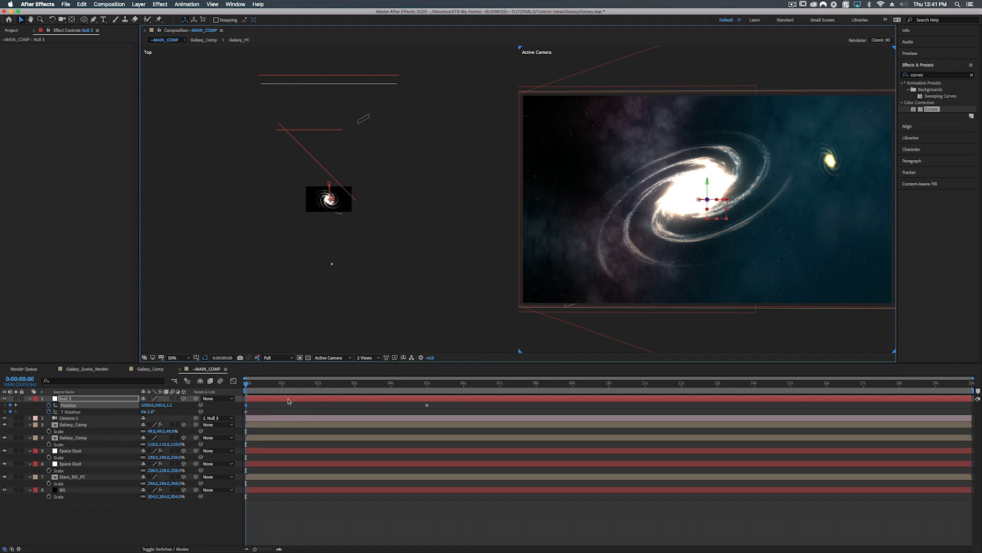
At 5 seconds, set the null's Y Rotation to 1° and shift its X position to 946
left_click_drag(277, 384, 427, 383)
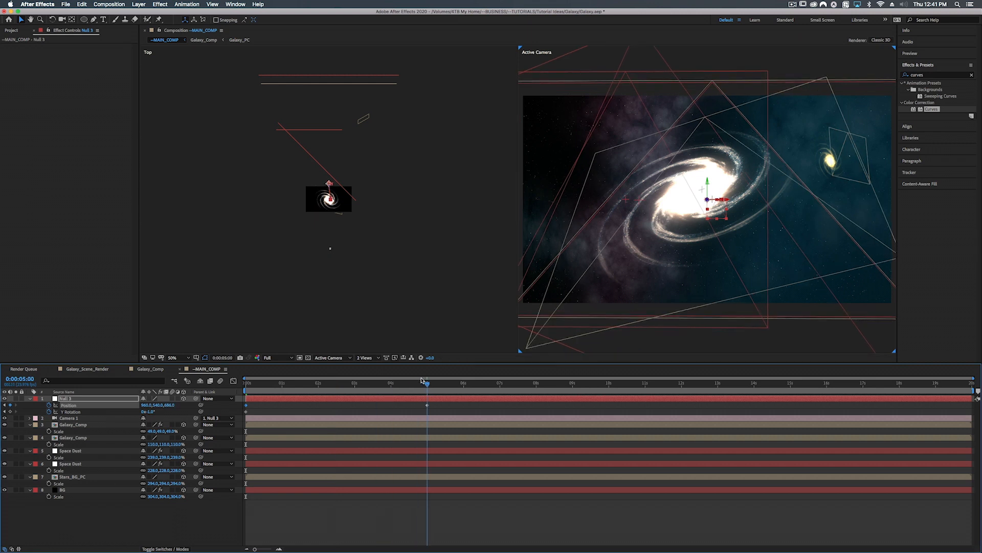
left_click(151, 412)
type("1")
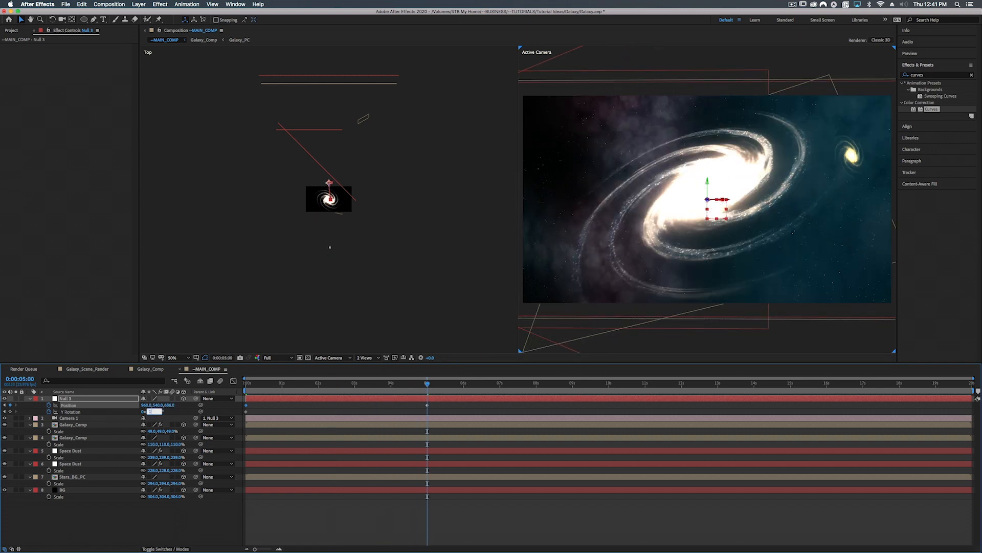
key("Return")
left_click_drag(729, 200, 723, 202)
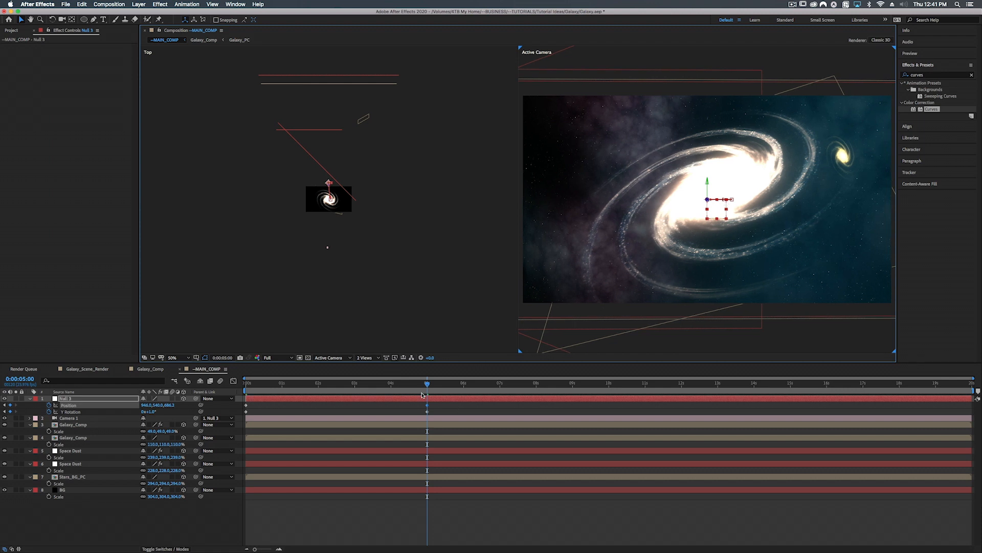
Apply Easy Ease to all of the null's Position and Y Rotation keyframes
left_click_drag(431, 385, 241, 420)
left_click(432, 404)
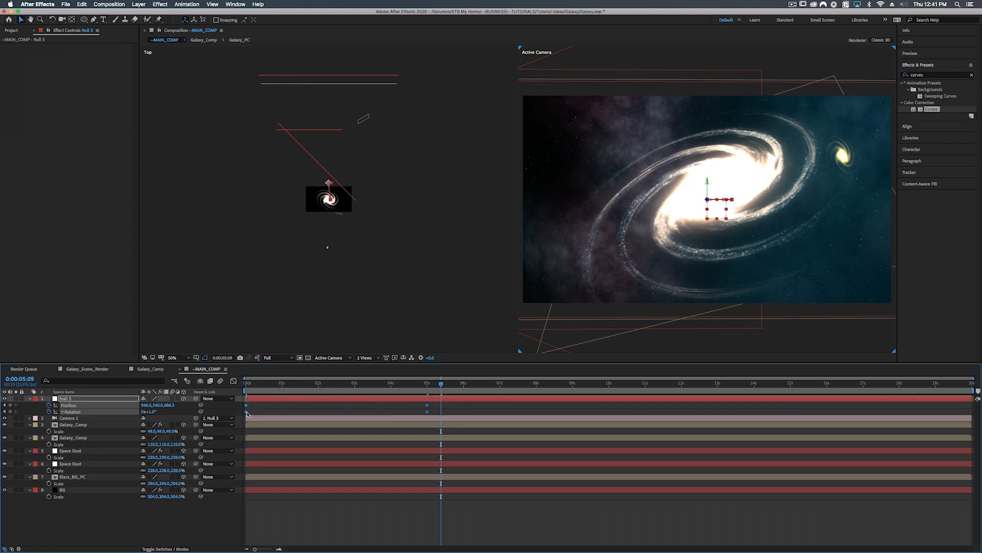
right_click(246, 411)
mouse_move(289, 504)
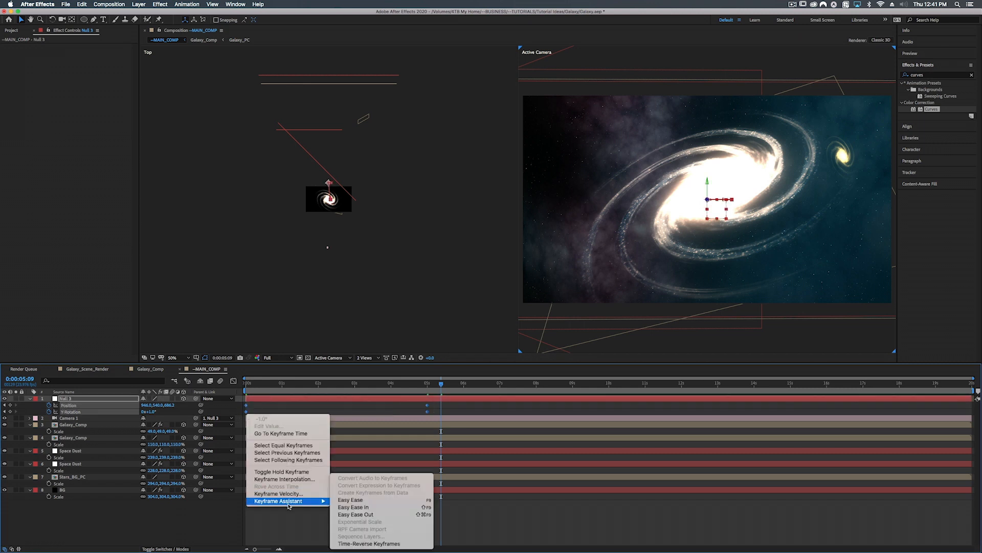
left_click(353, 500)
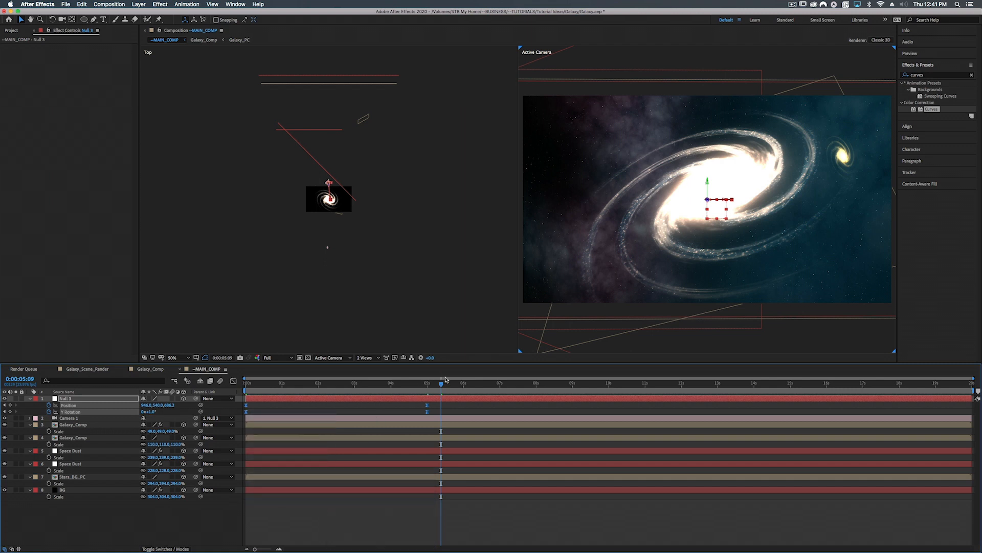
End the work area at 0:00:05:09 and switch the viewer to a single Active Camera view for previewing
key("n")
key("space")
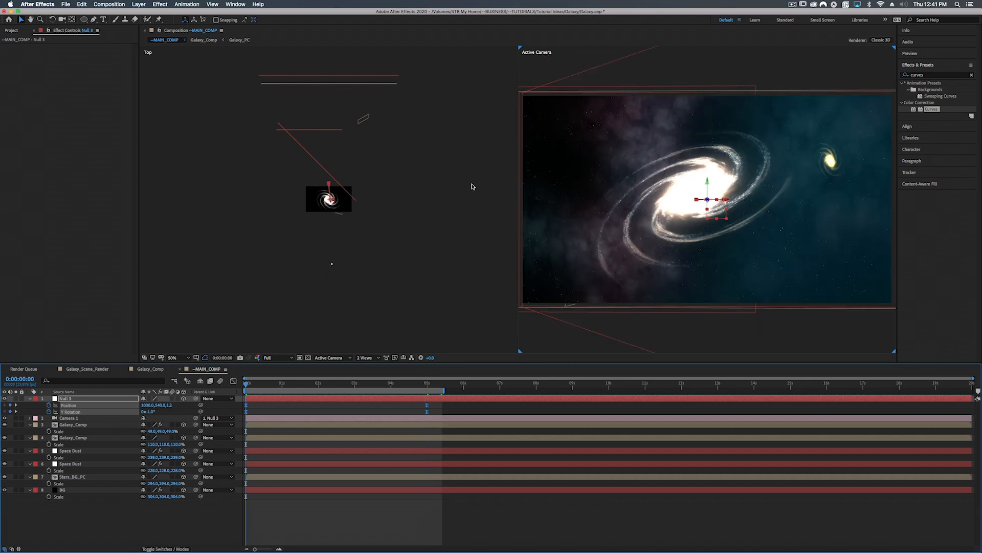
left_click(368, 358)
left_click(369, 365)
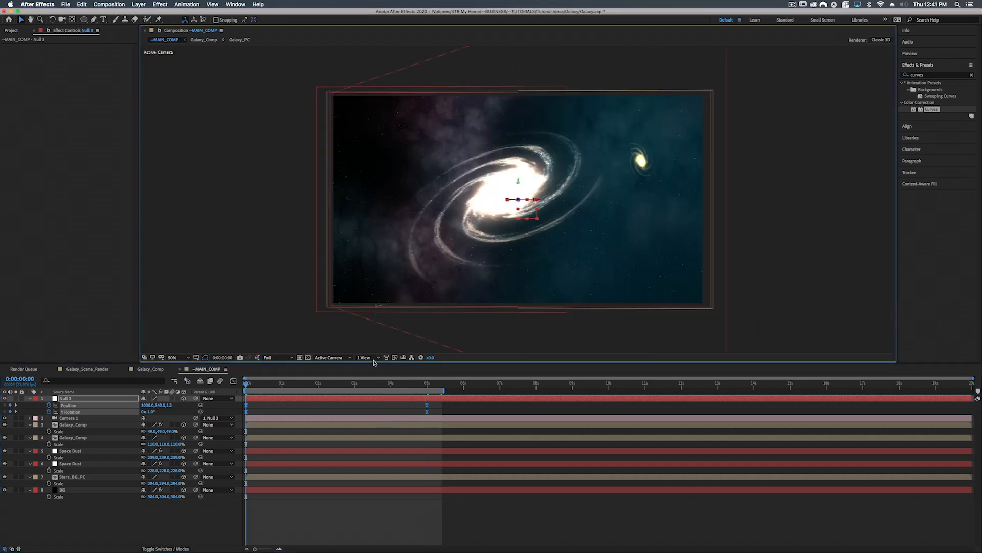